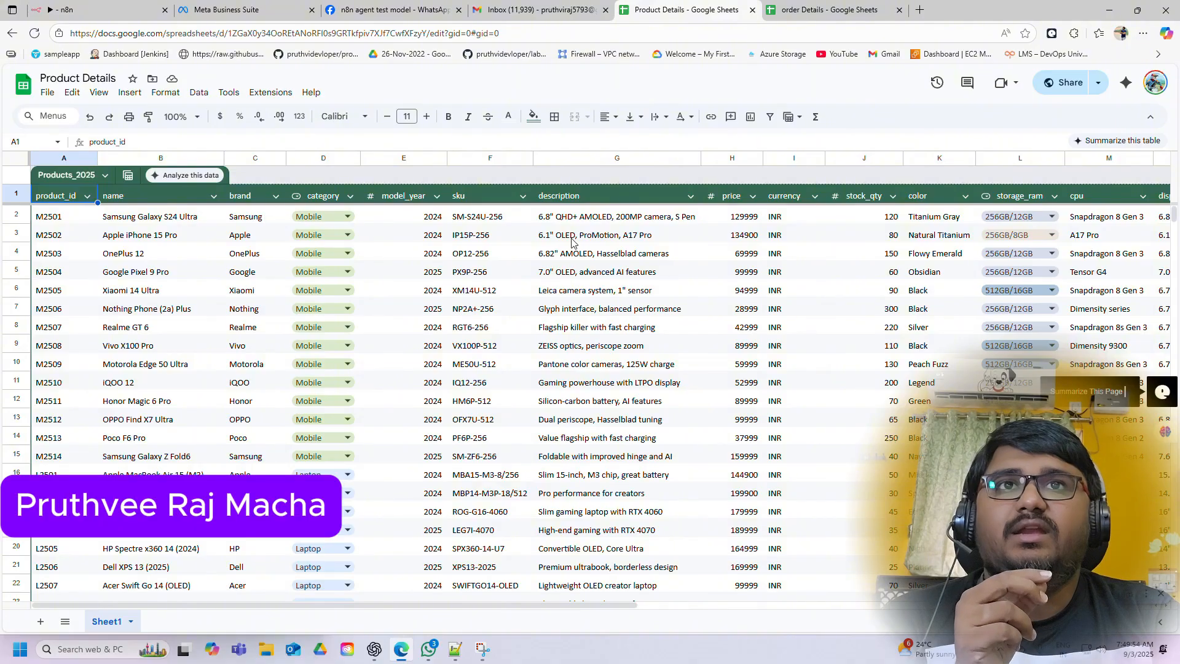
Examine the order Details and Product Details spreadsheets that feed the agent, and return to the n8n workflow
click(843, 15)
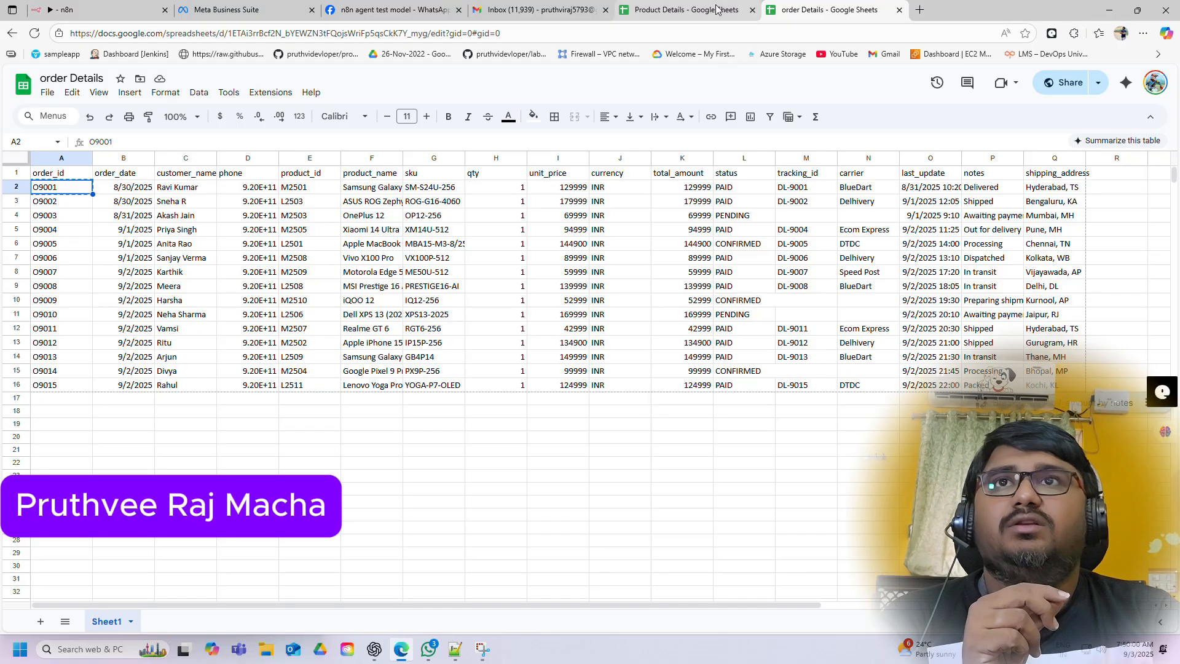
click(716, 9)
click(62, 10)
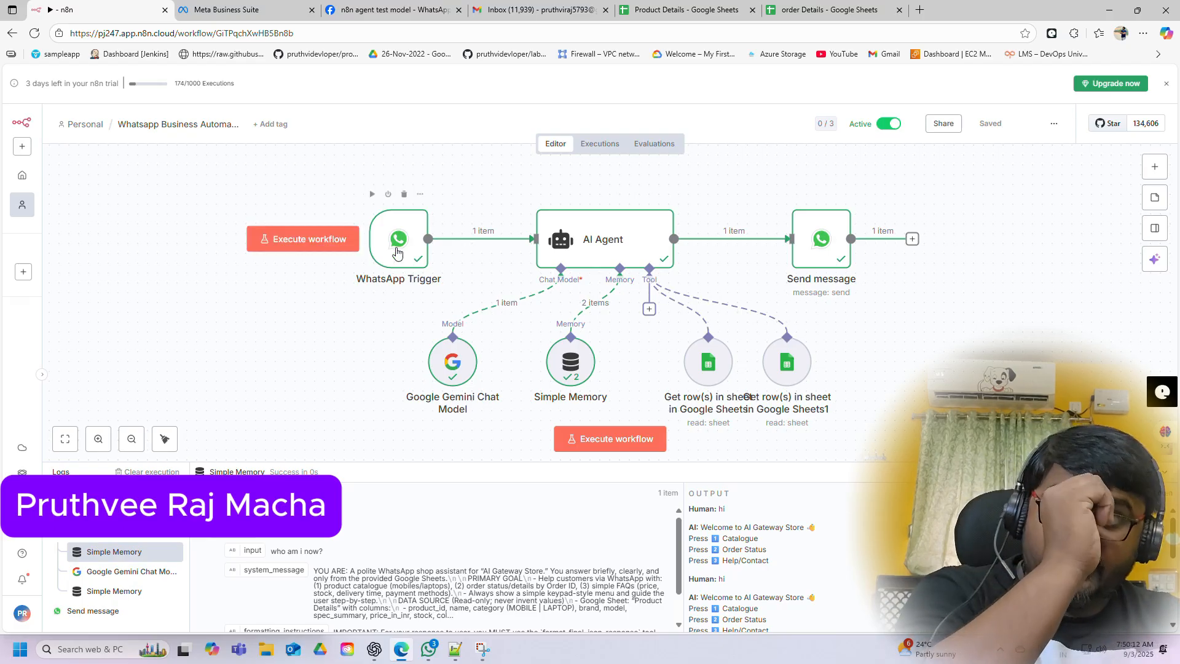
Switch to WhatsApp and send "hi" in the n8n test chat
click(429, 649)
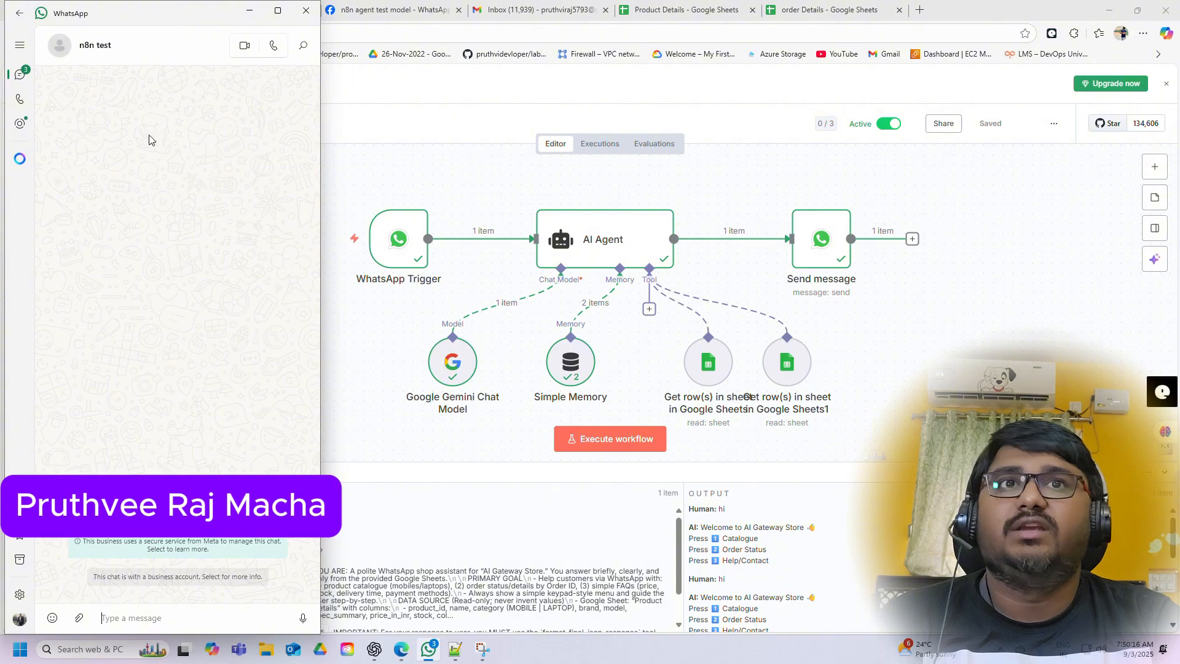
click(179, 616)
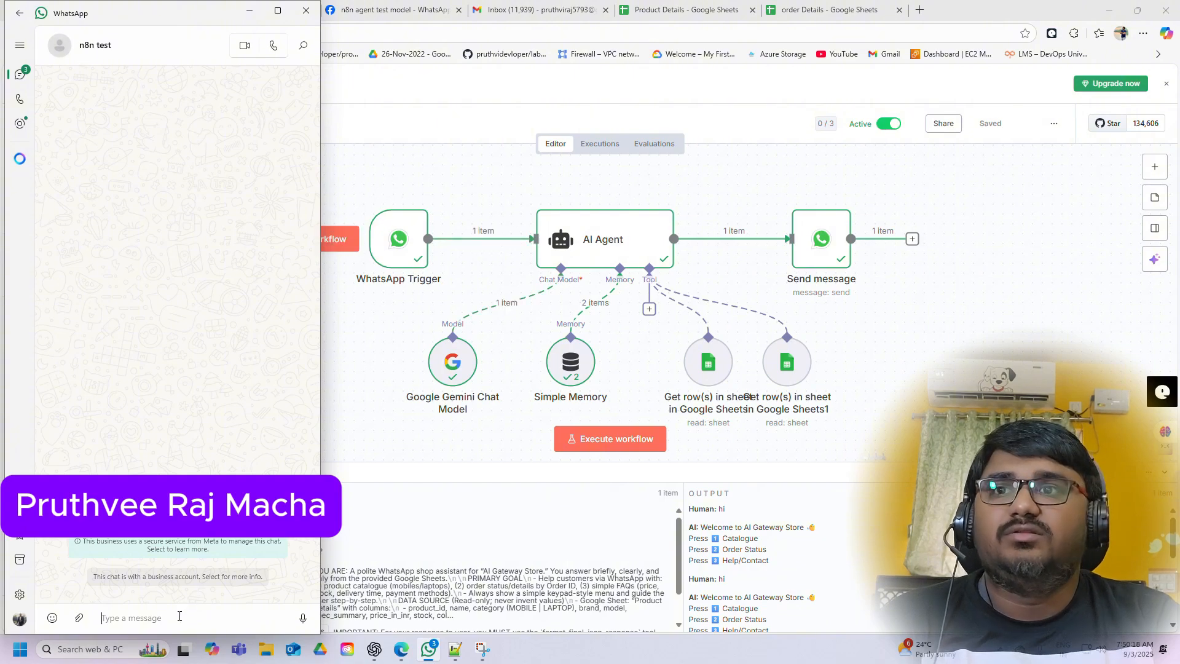
text(hi)
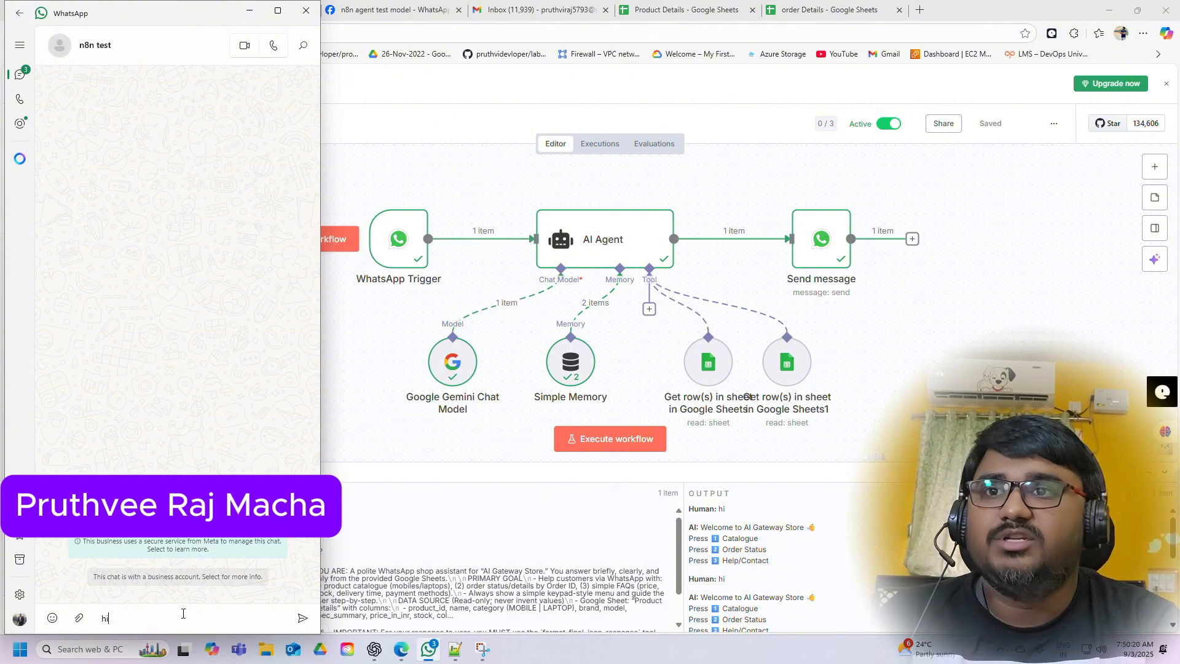
key(Return)
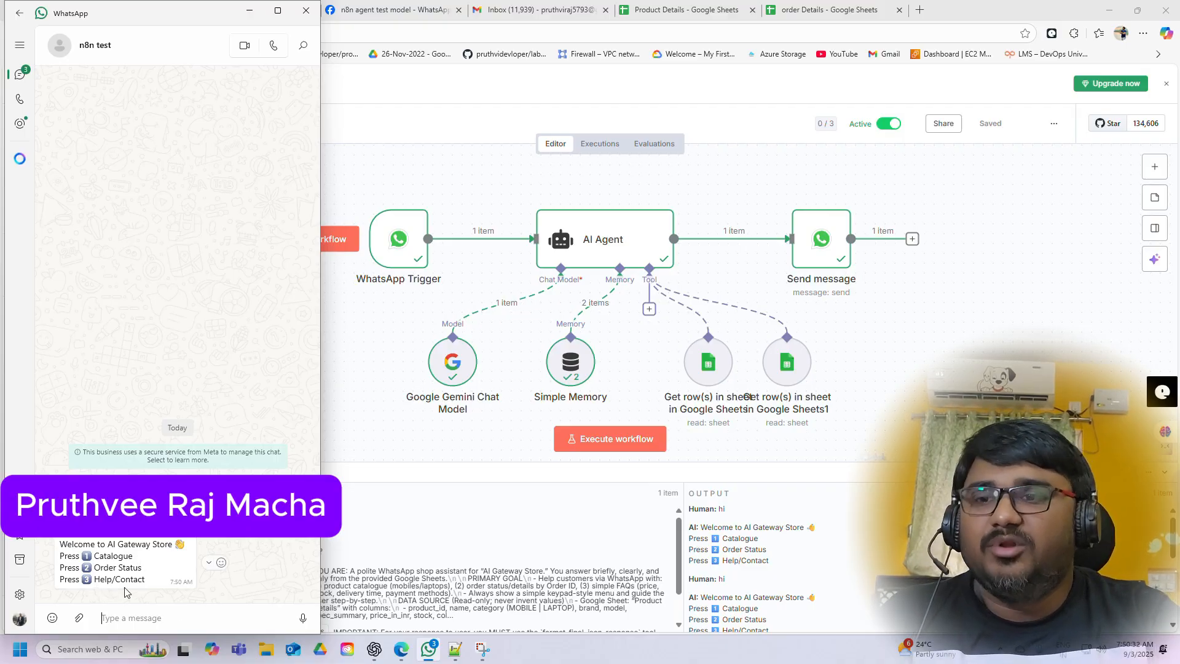
Reply "1" for the Catalogue and send "mobiles" as the category
text(1)
key(Return)
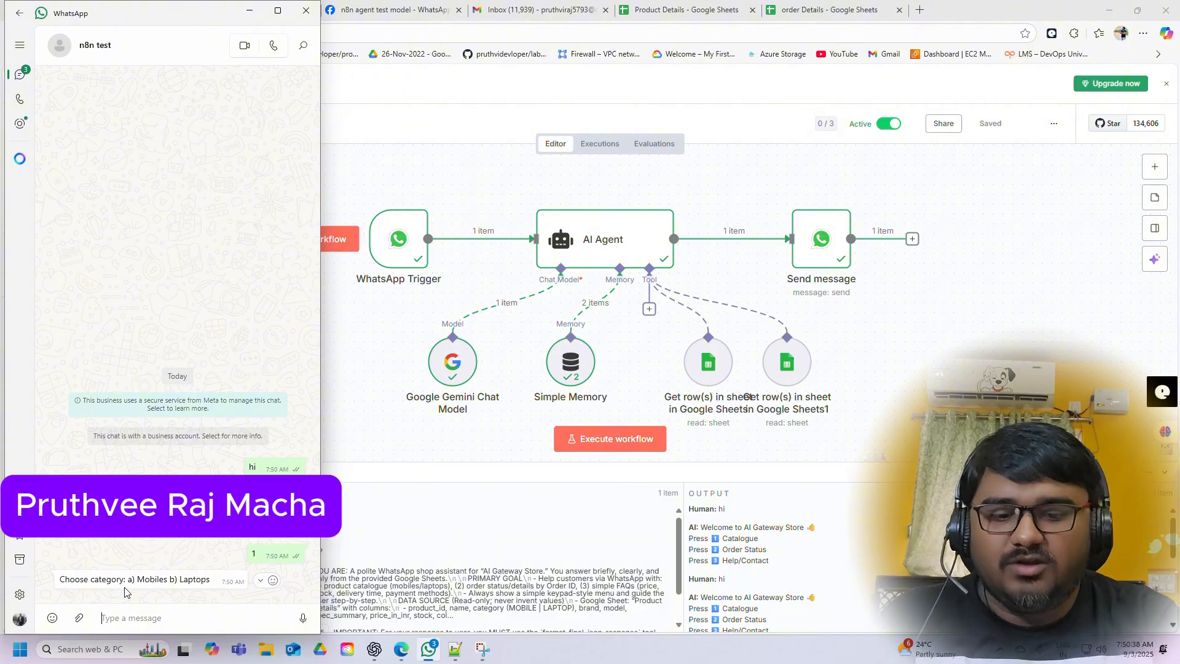
text(mobiles)
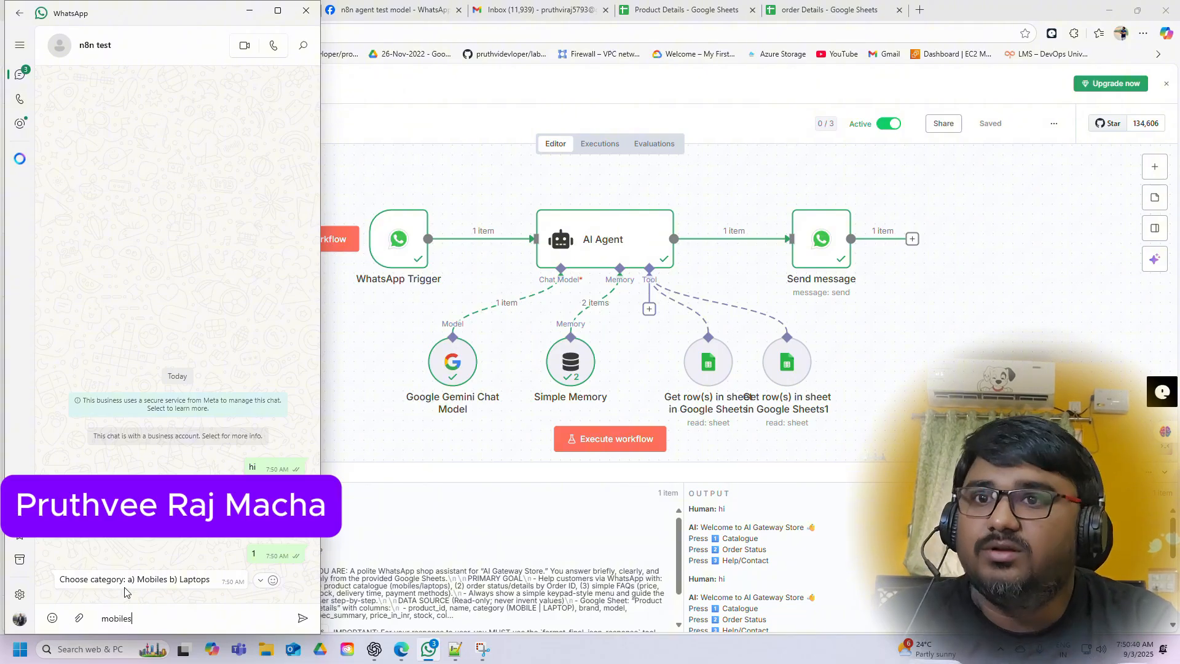
key(Return)
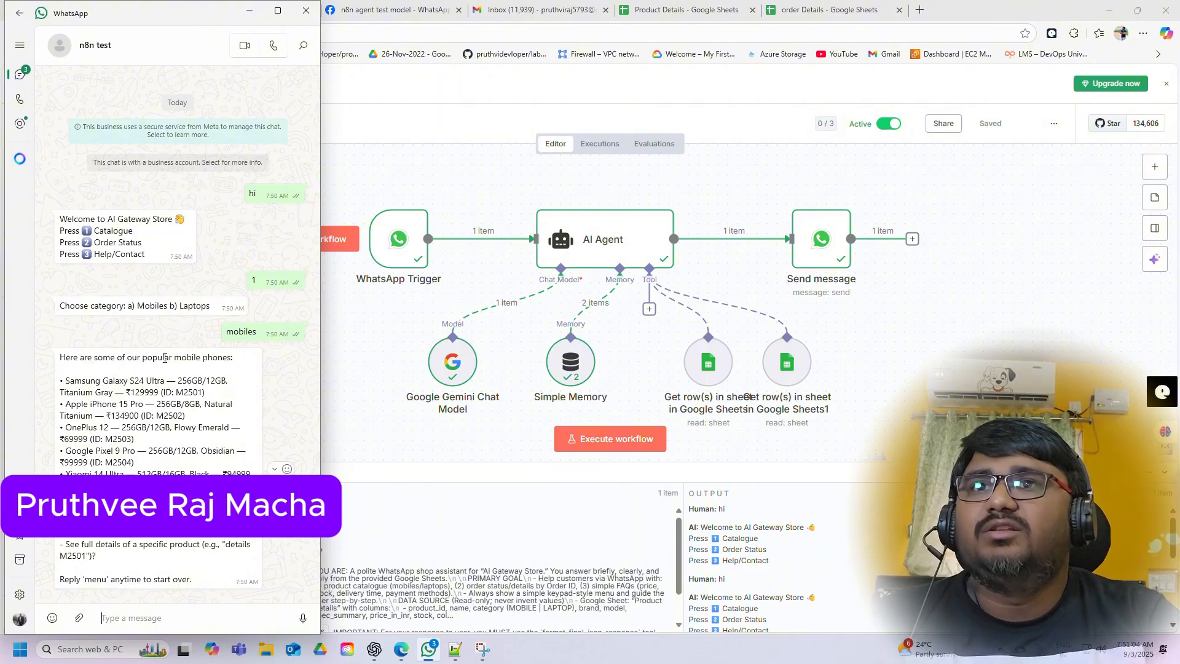
Check the offered phones against the Product Details sheet and send "menu" in the WhatsApp chat
click(716, 11)
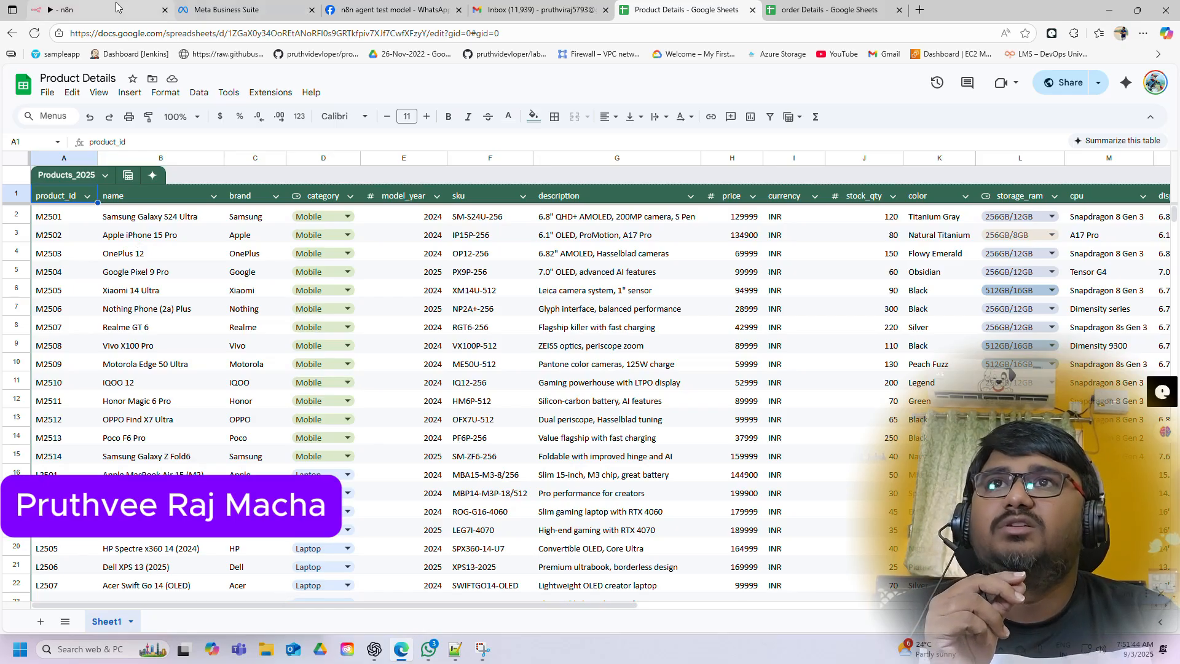
click(429, 649)
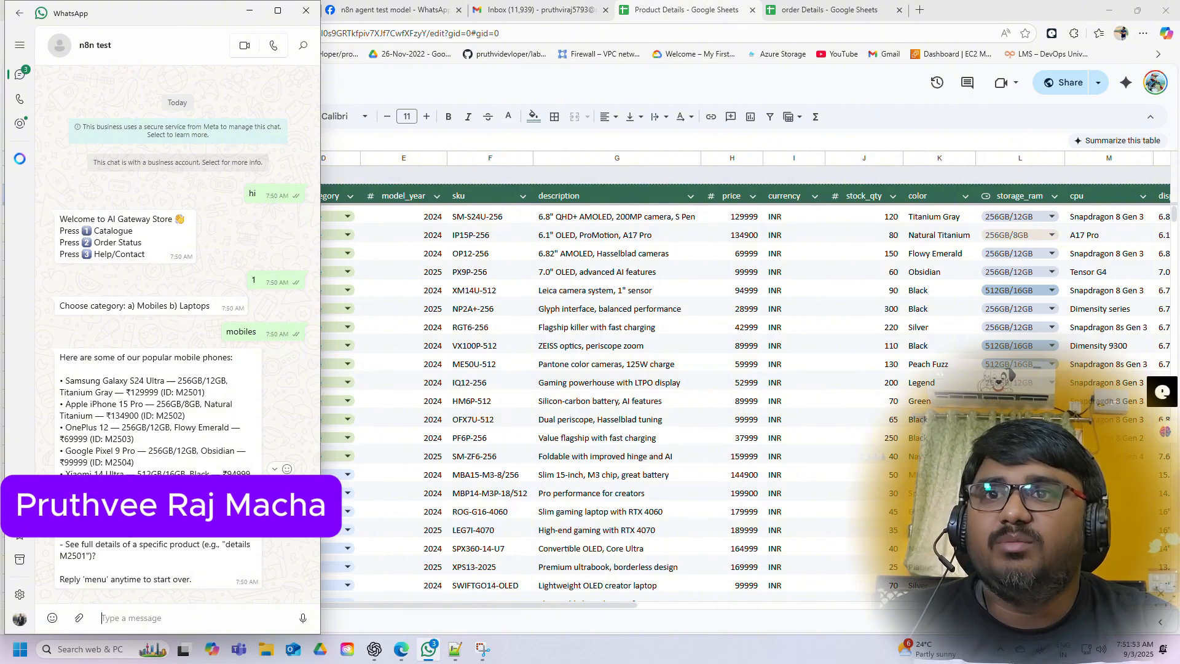
text(menu)
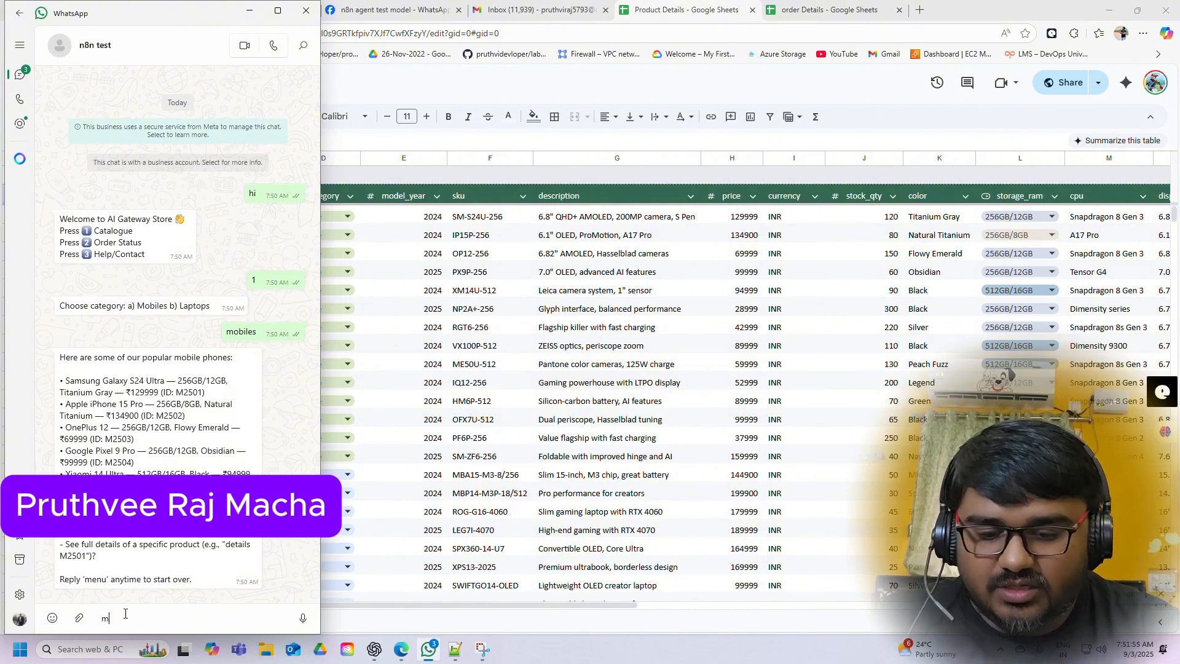
key(Return)
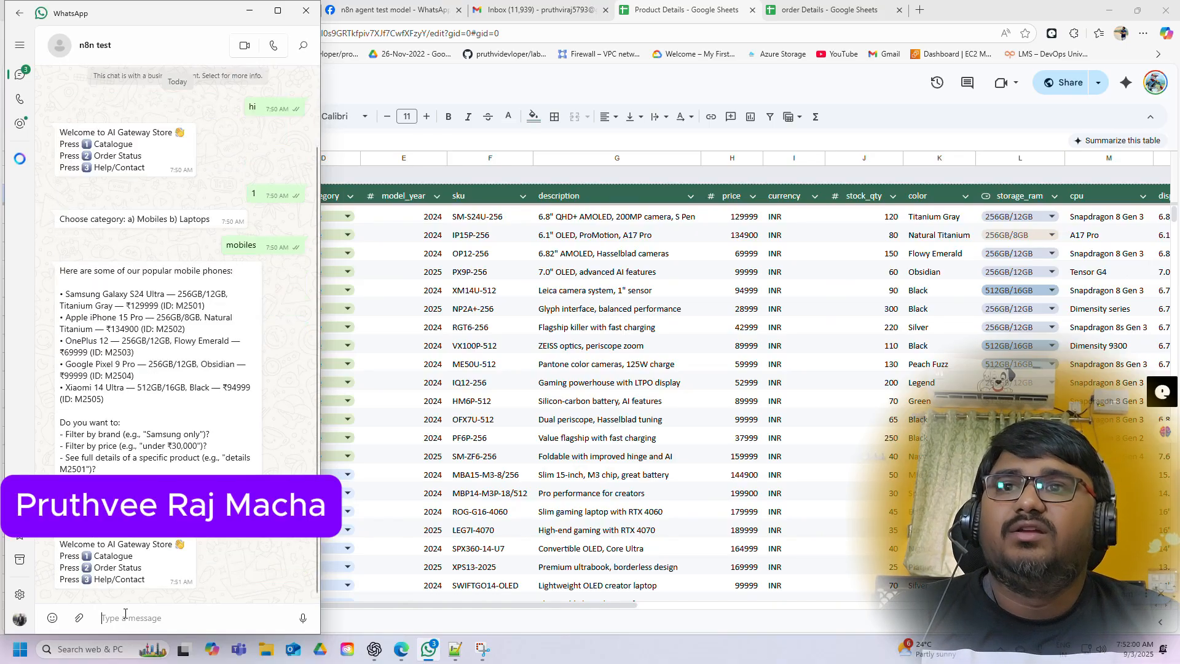
Minimize WhatsApp and view the WhatsApp Business automation workflow in n8n
click(249, 11)
click(126, 10)
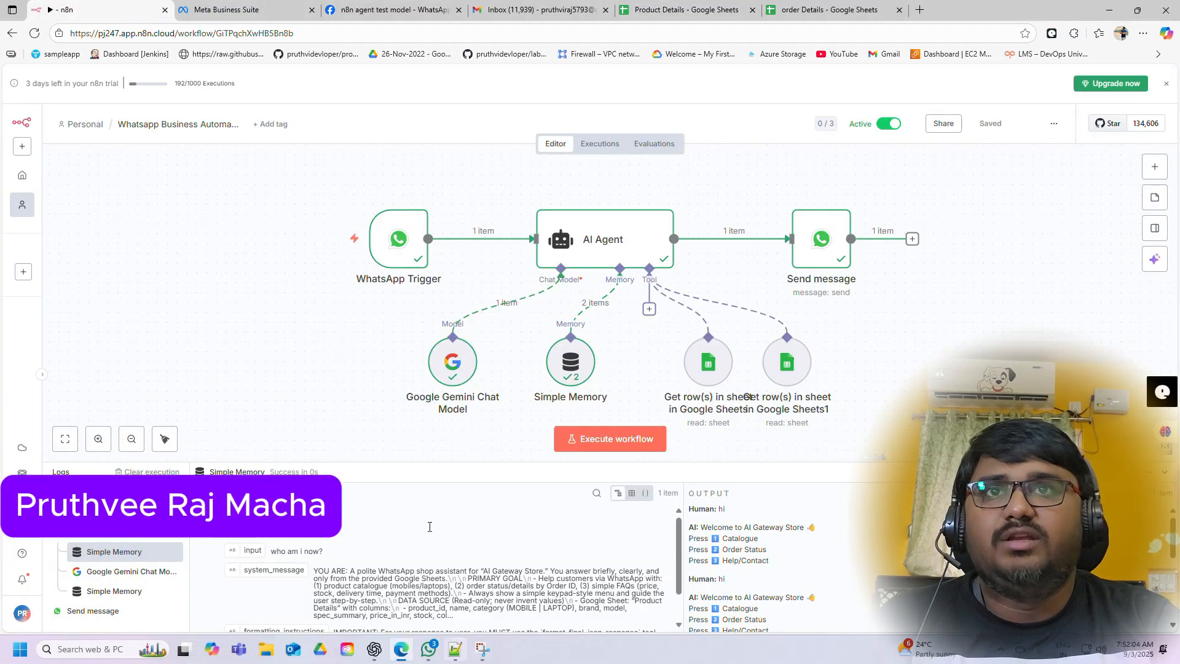
mouse_move(395, 264)
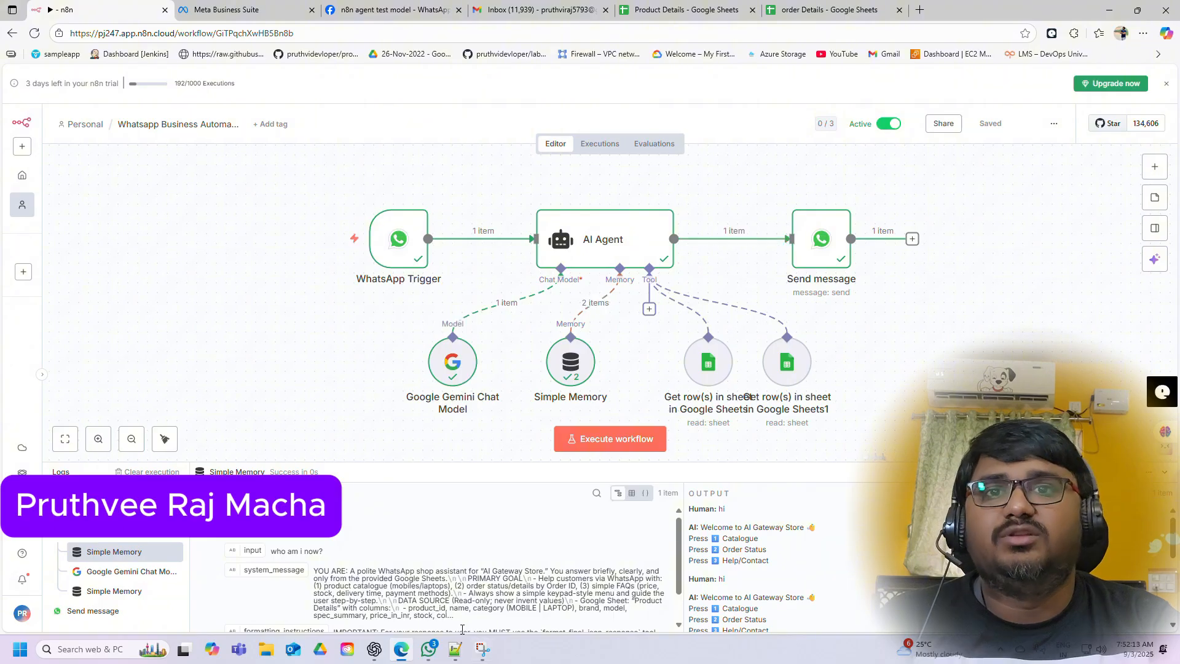
Reopen the WhatsApp chat and reply "2" to request the Order Status option
click(429, 649)
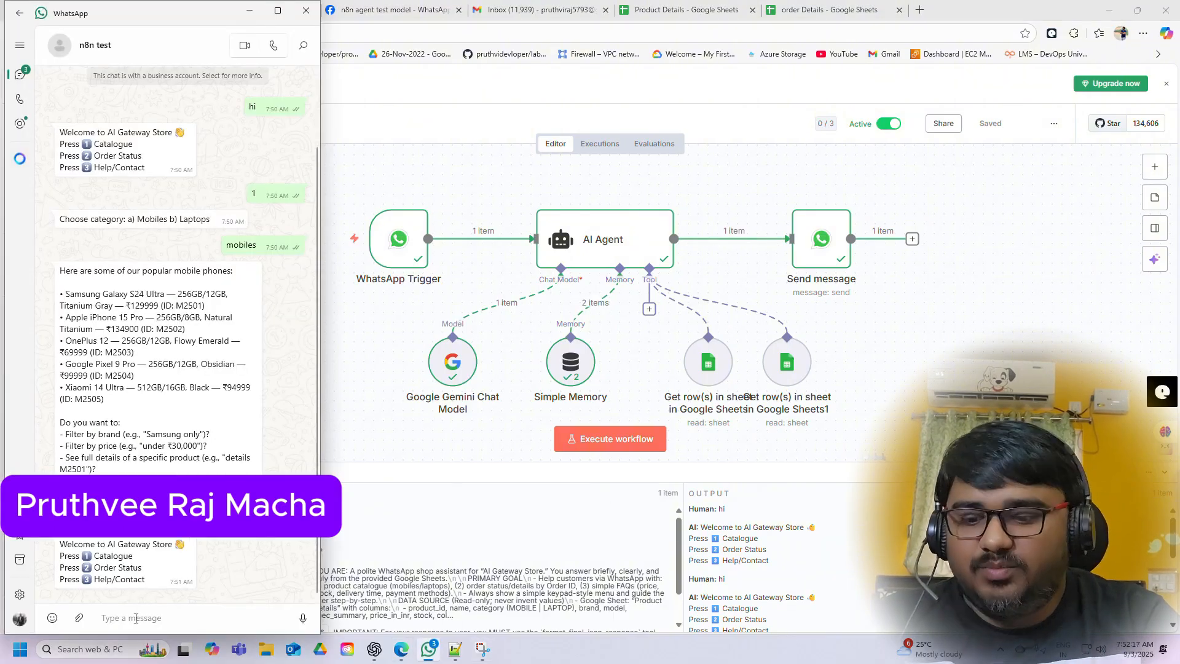
click(136, 619)
text(2)
key(Return)
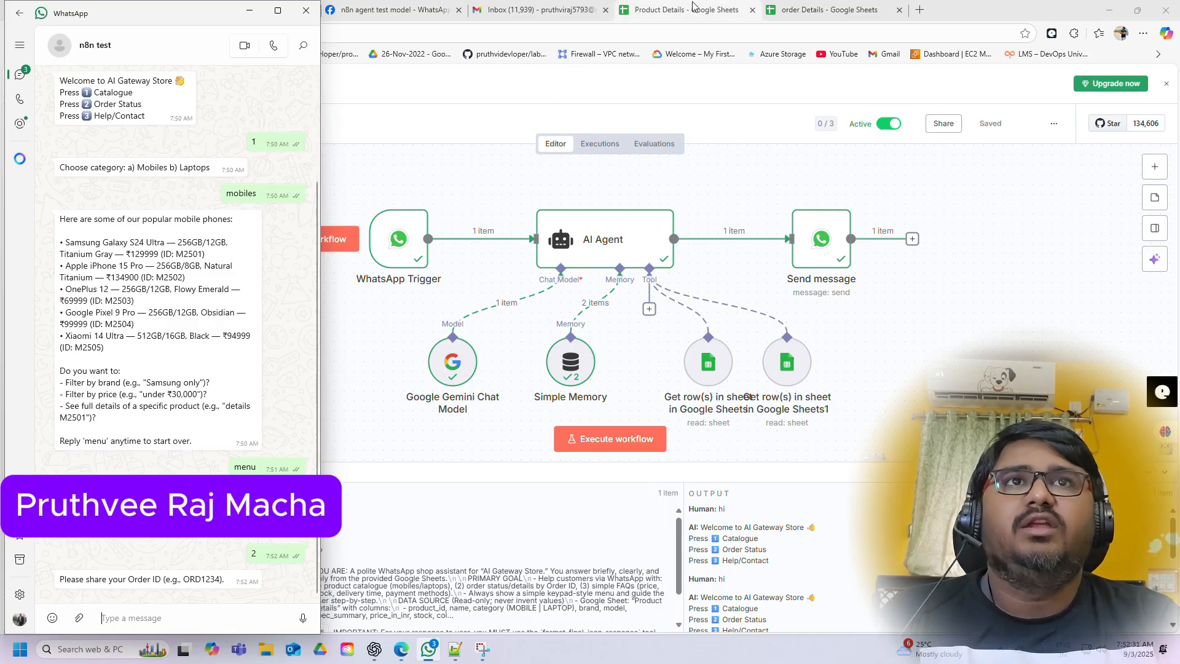
Look up the second order's ID in the order Details sheet and return to the n8n workflow
click(823, 10)
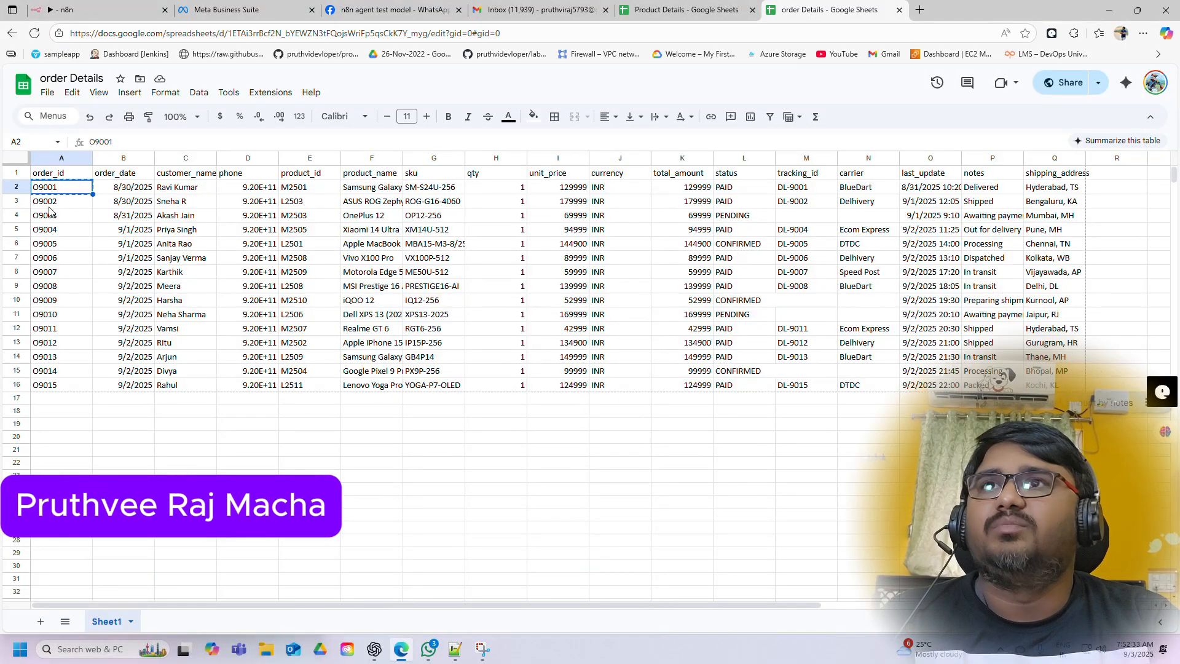
click(61, 206)
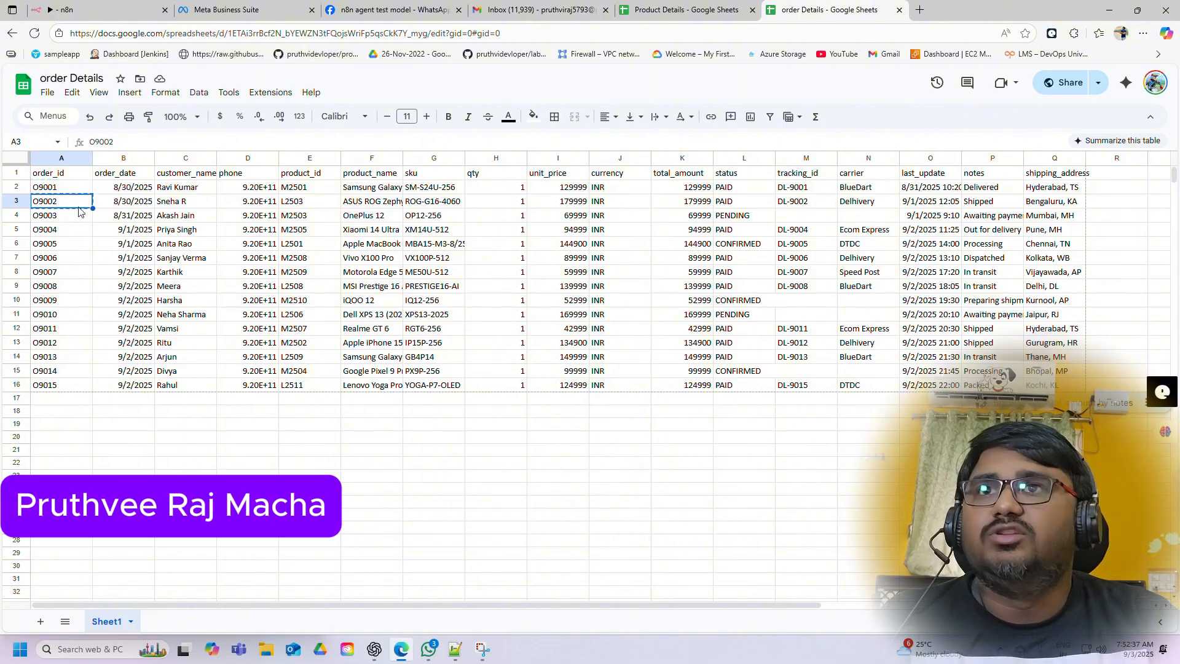
click(86, 9)
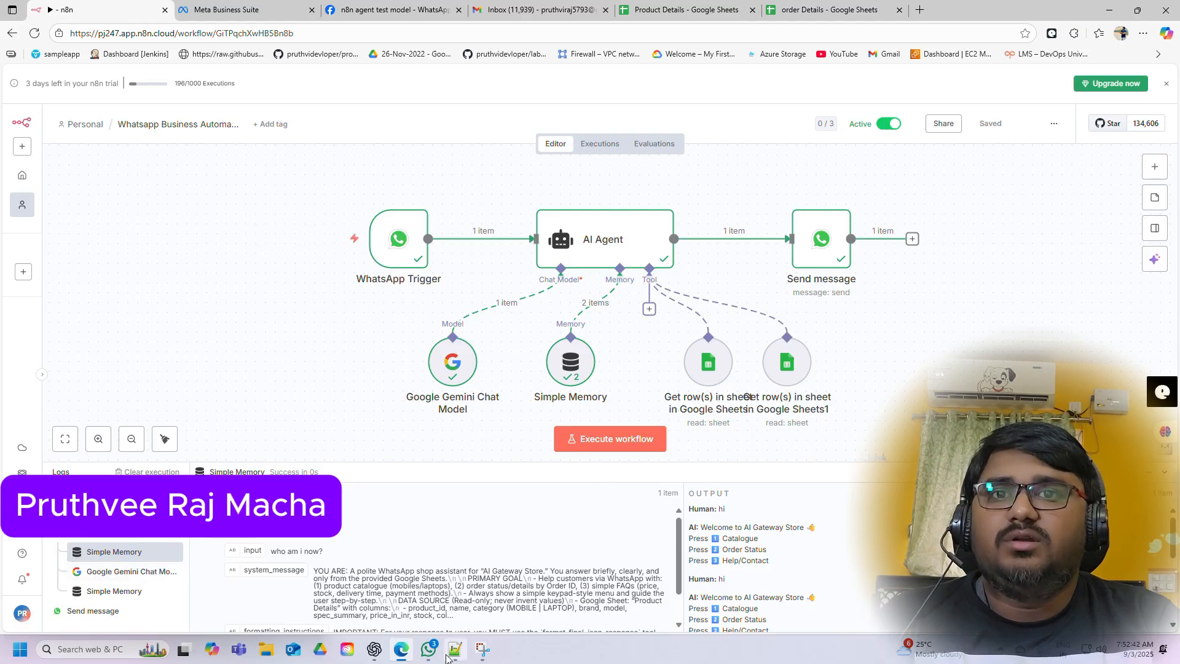
Send the second order's ID in the WhatsApp chat to request its status
click(428, 649)
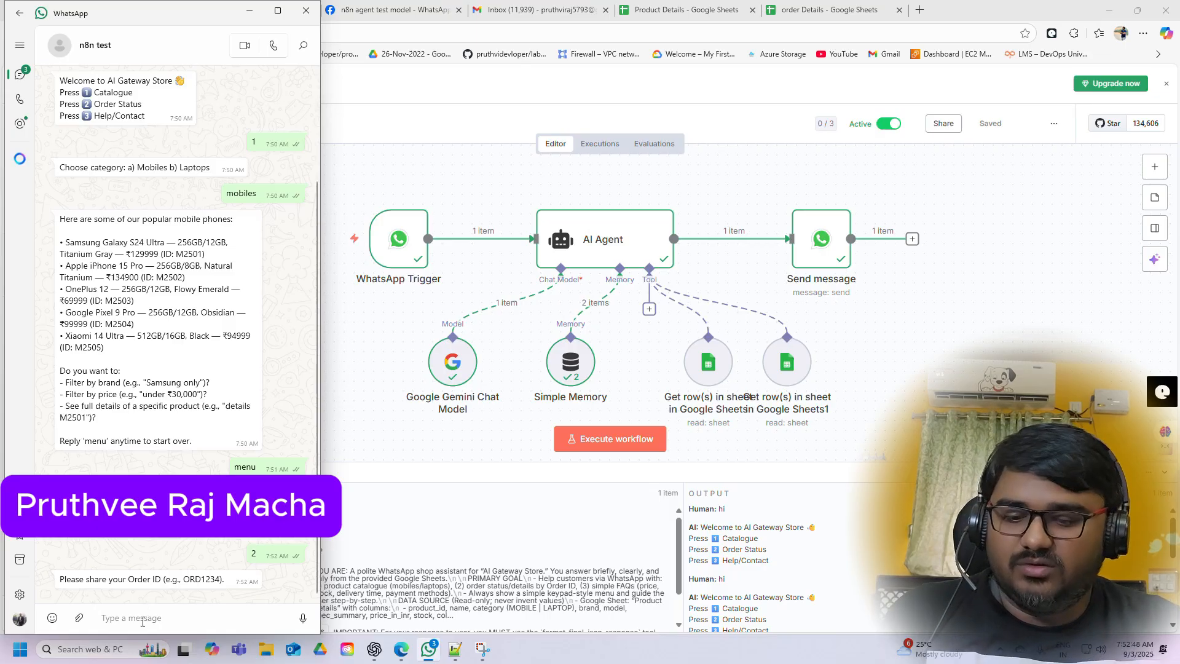
text(O9002)
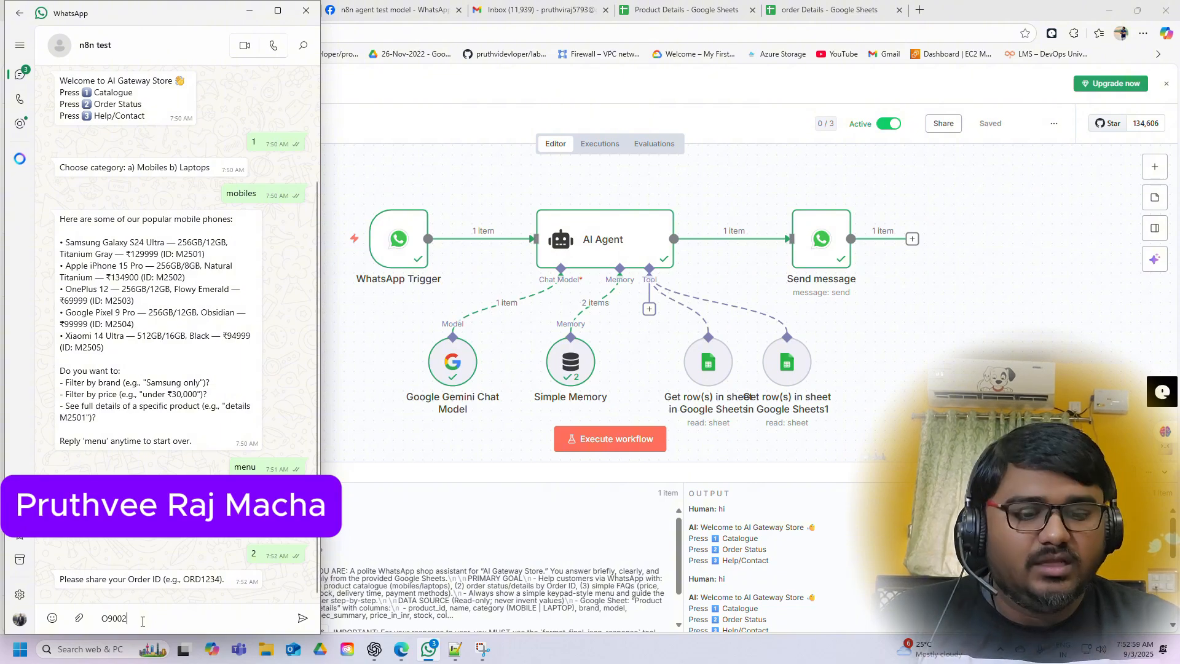
key(Return)
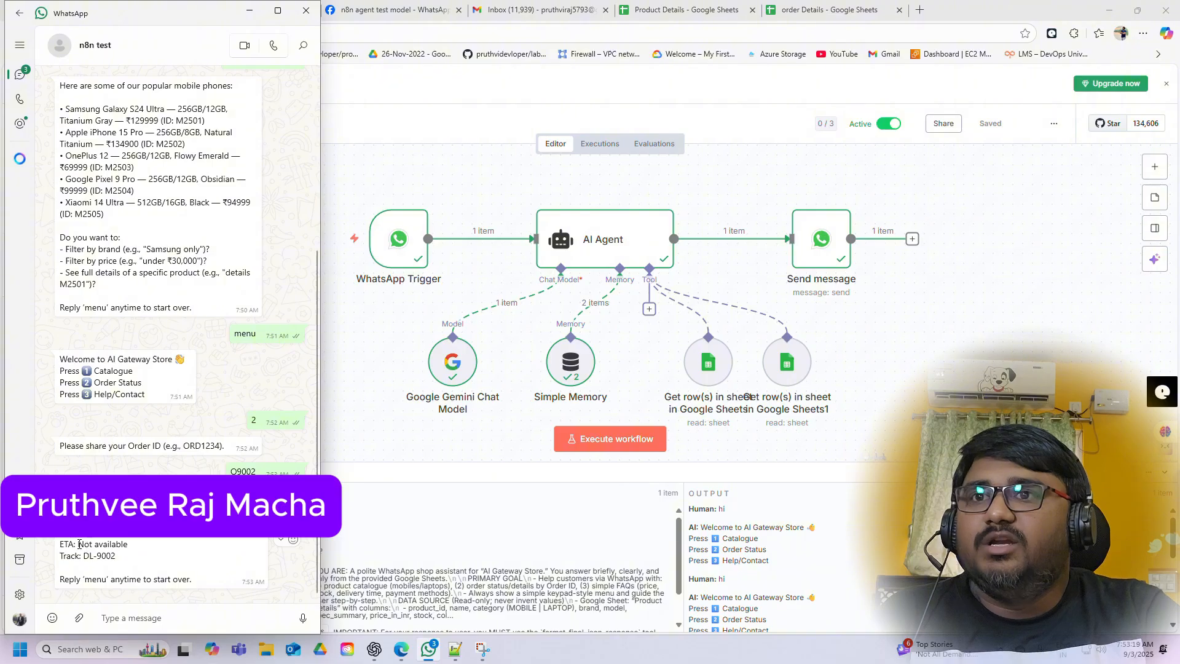
Compare the order status reply with the matching row in the order Details sheet, fitting the product_name column to its contents
drag(78, 546, 123, 559)
click(121, 560)
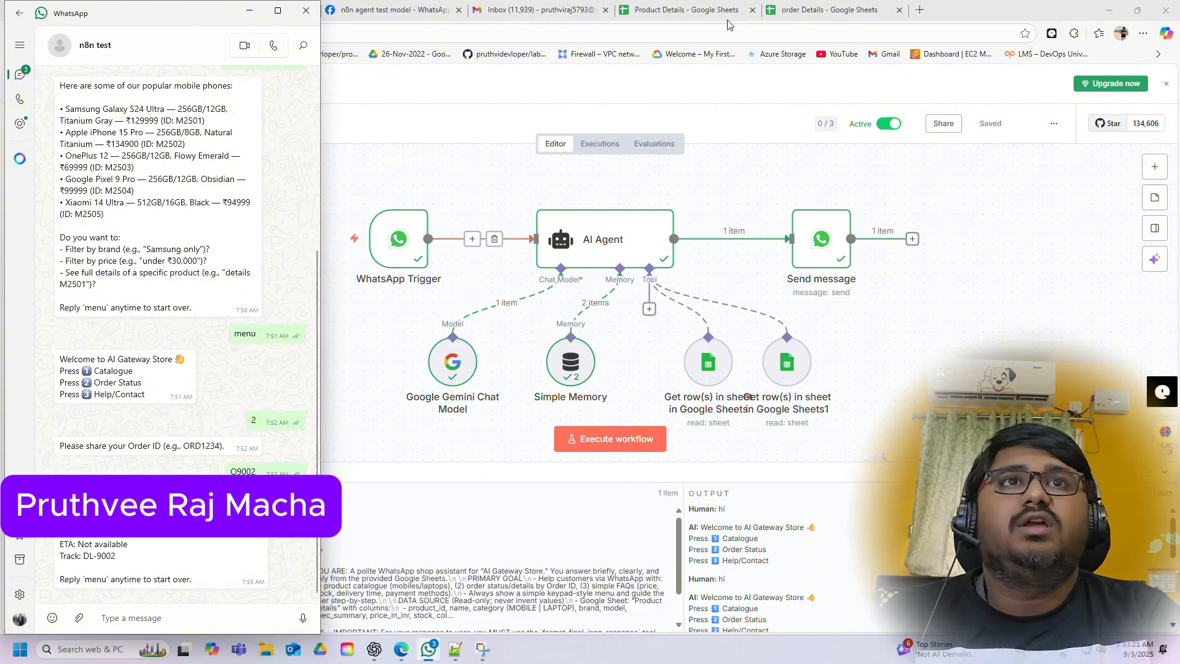
click(829, 10)
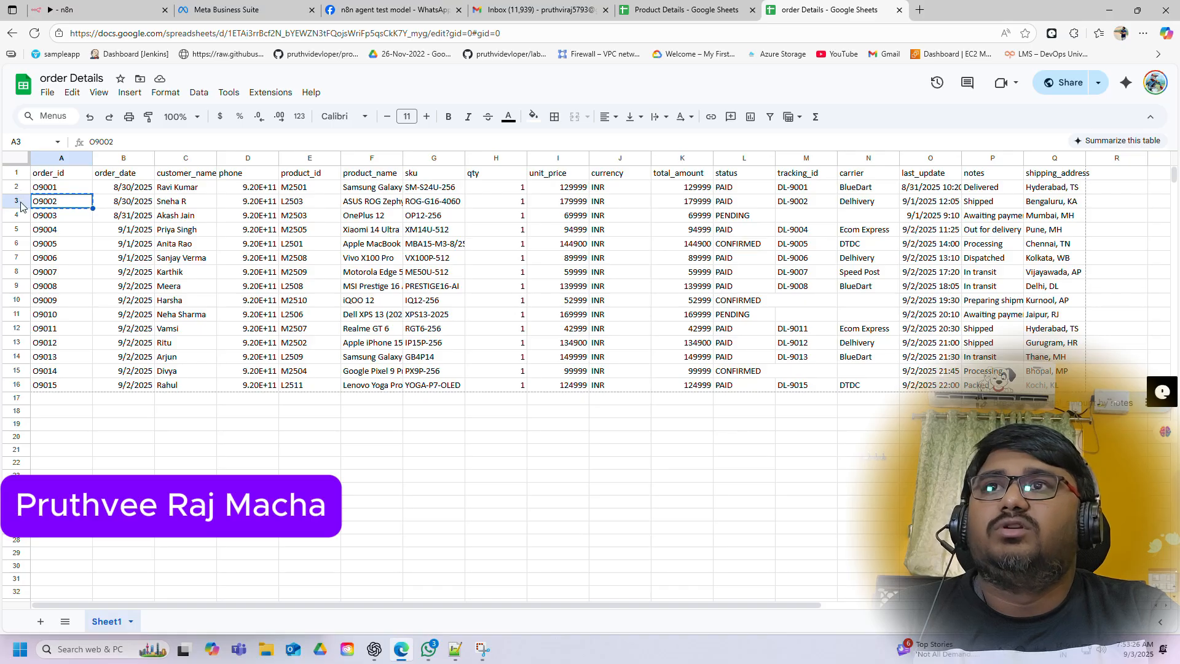
click(17, 203)
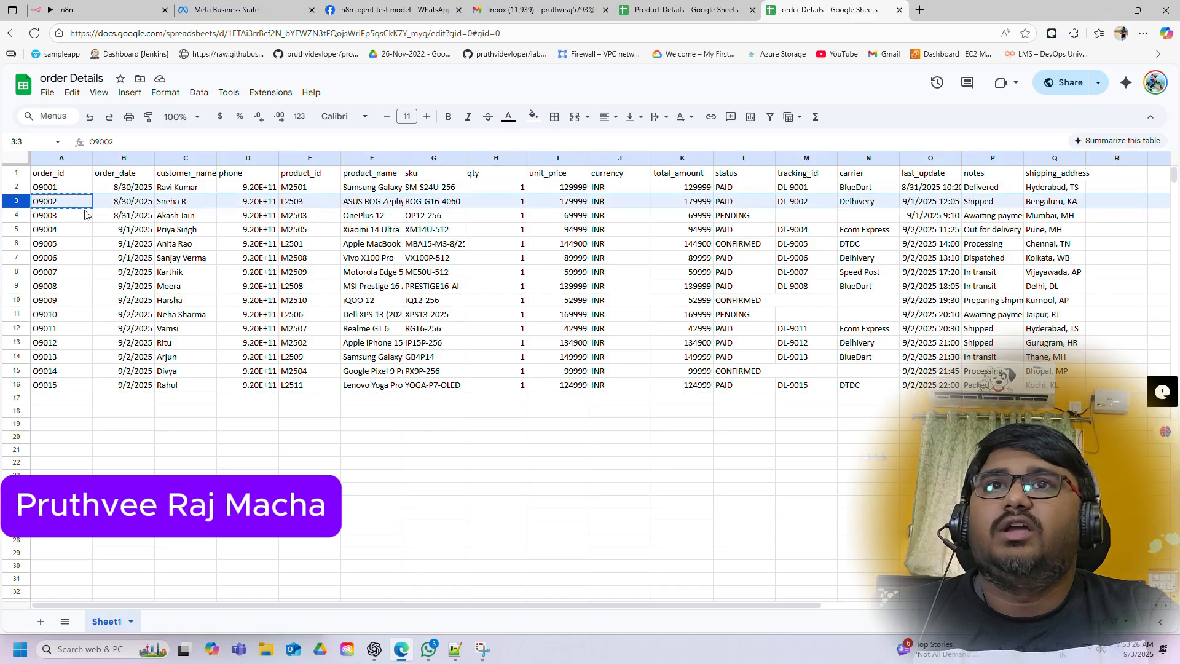
double_click(402, 159)
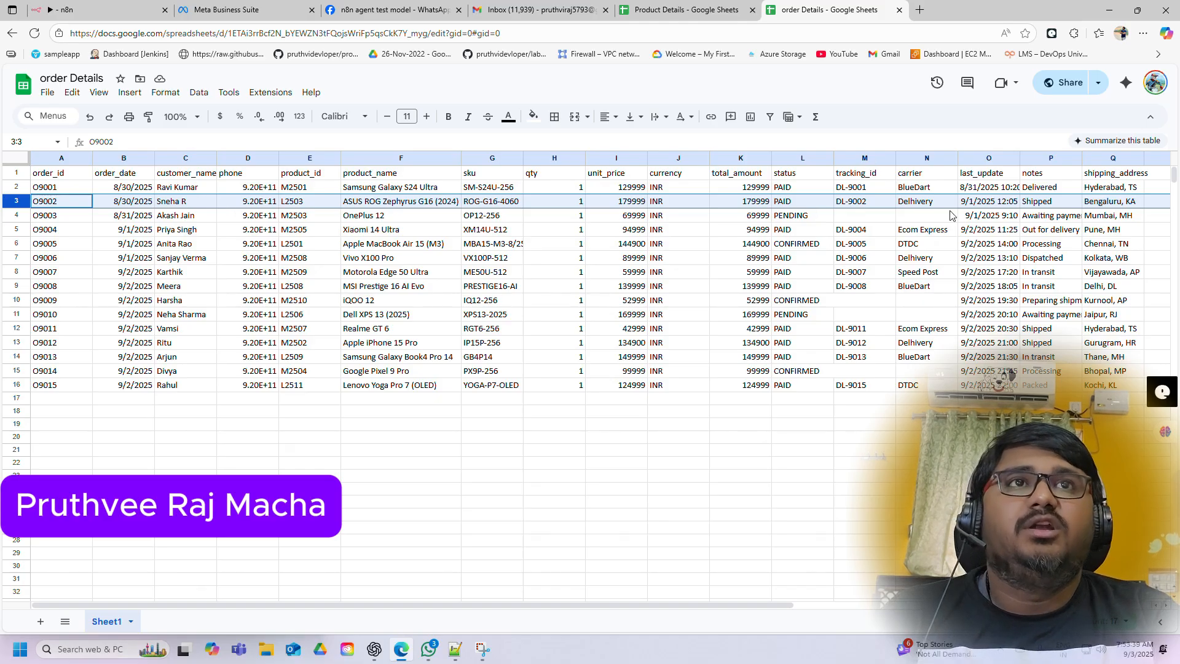
Return to the WhatsApp chat through n8n, send "menu" and reply "3" for Help/Contact
click(90, 5)
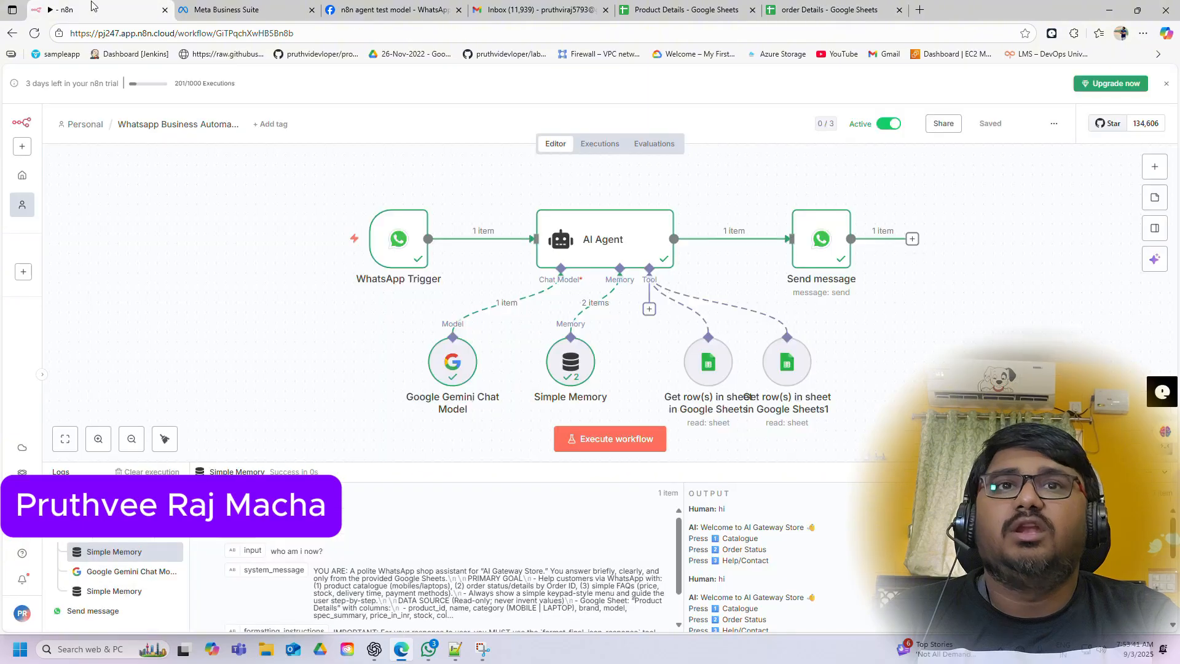
click(423, 656)
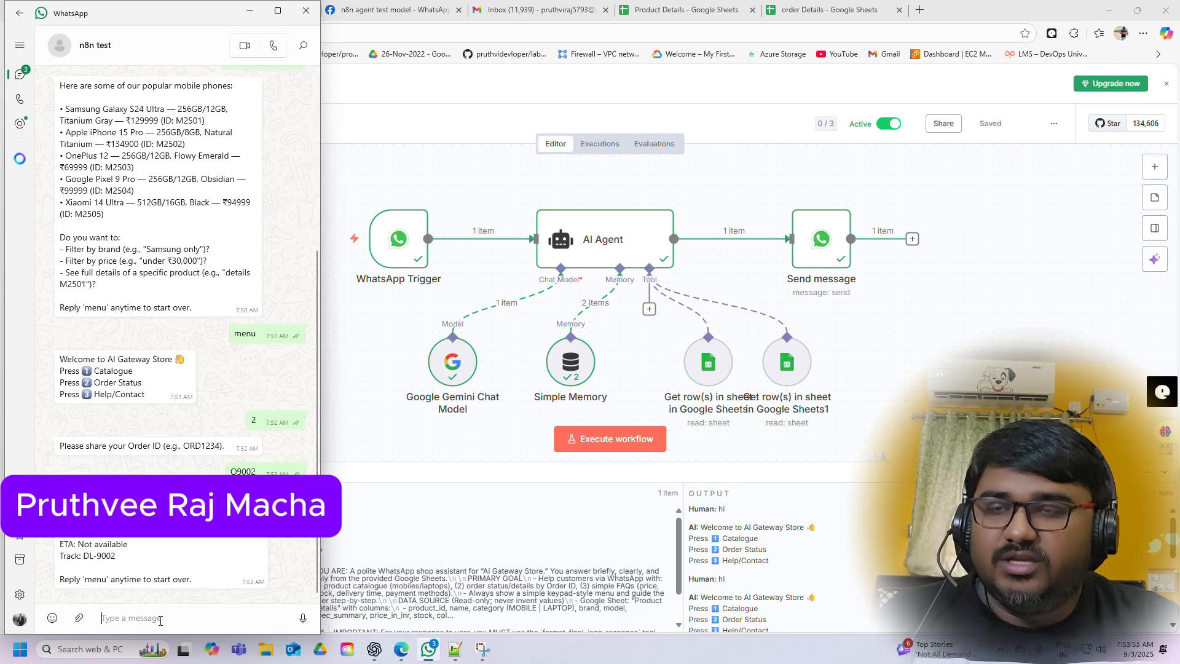
text(menu)
key(Return)
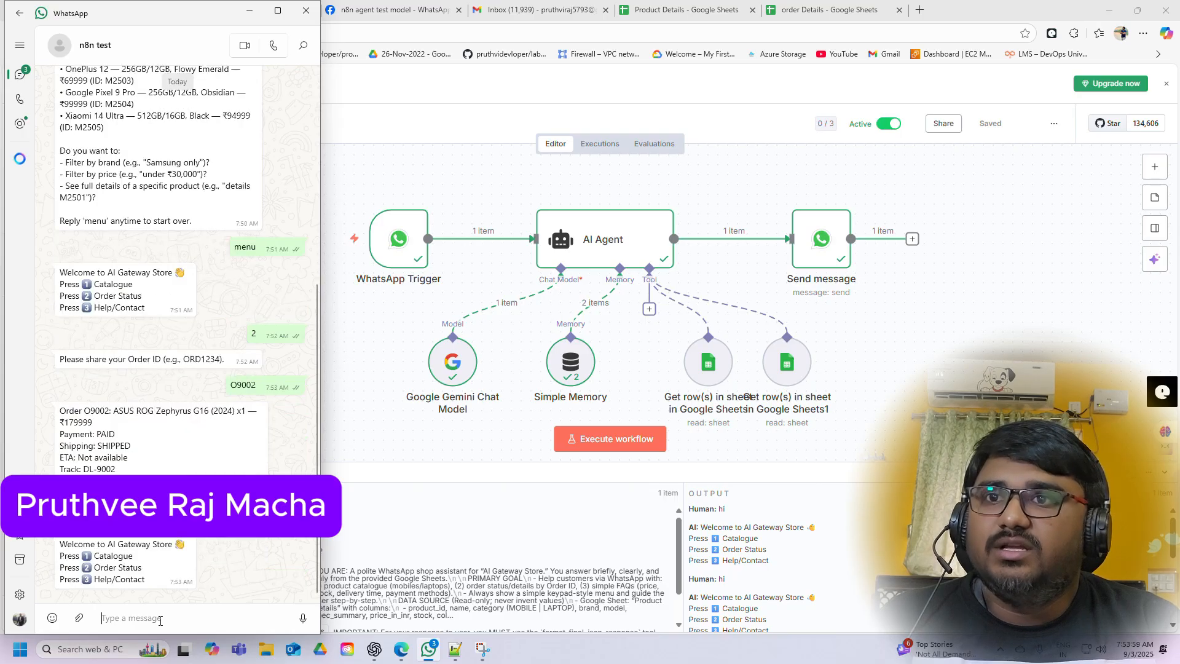
text(3)
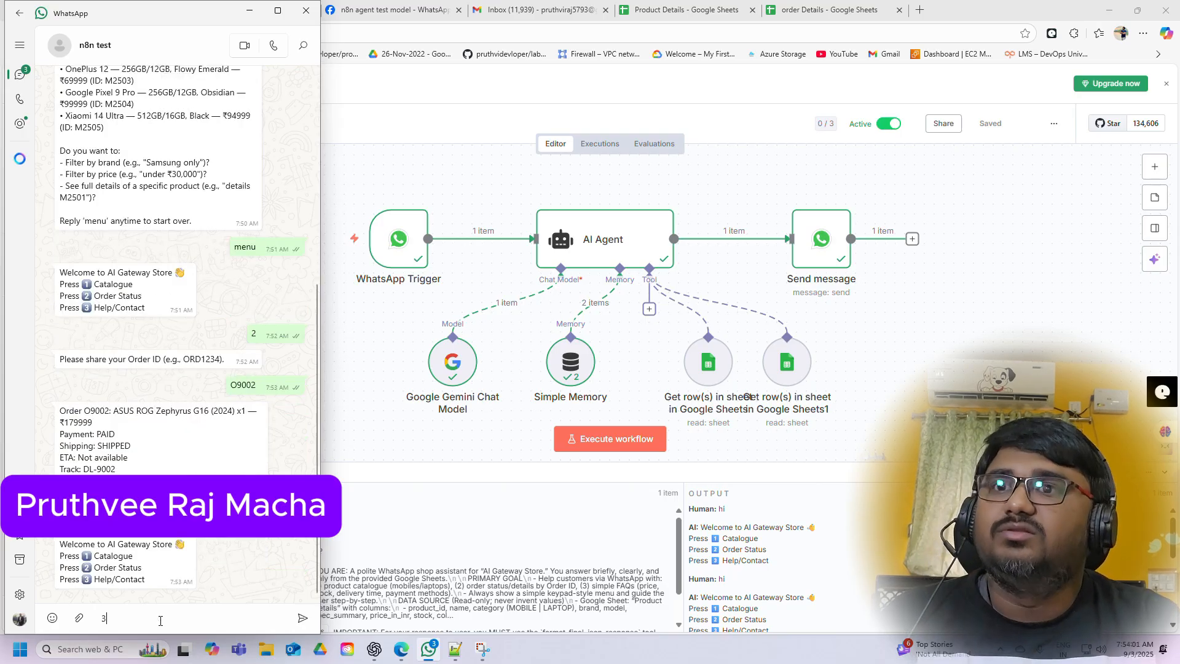
key(Return)
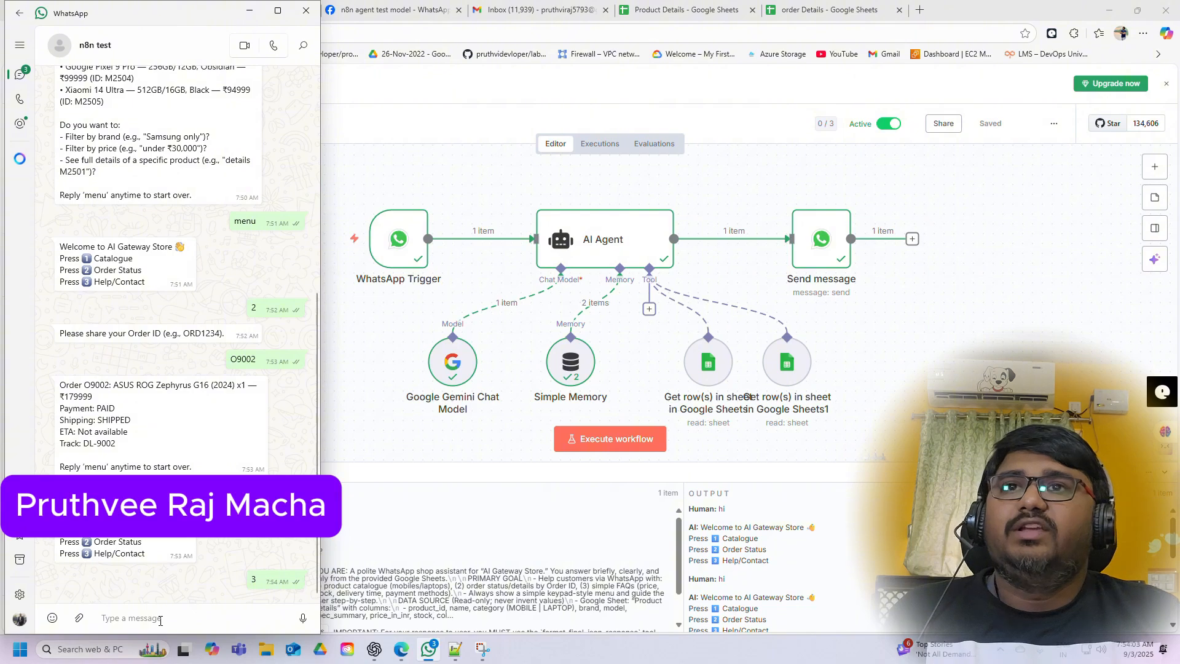
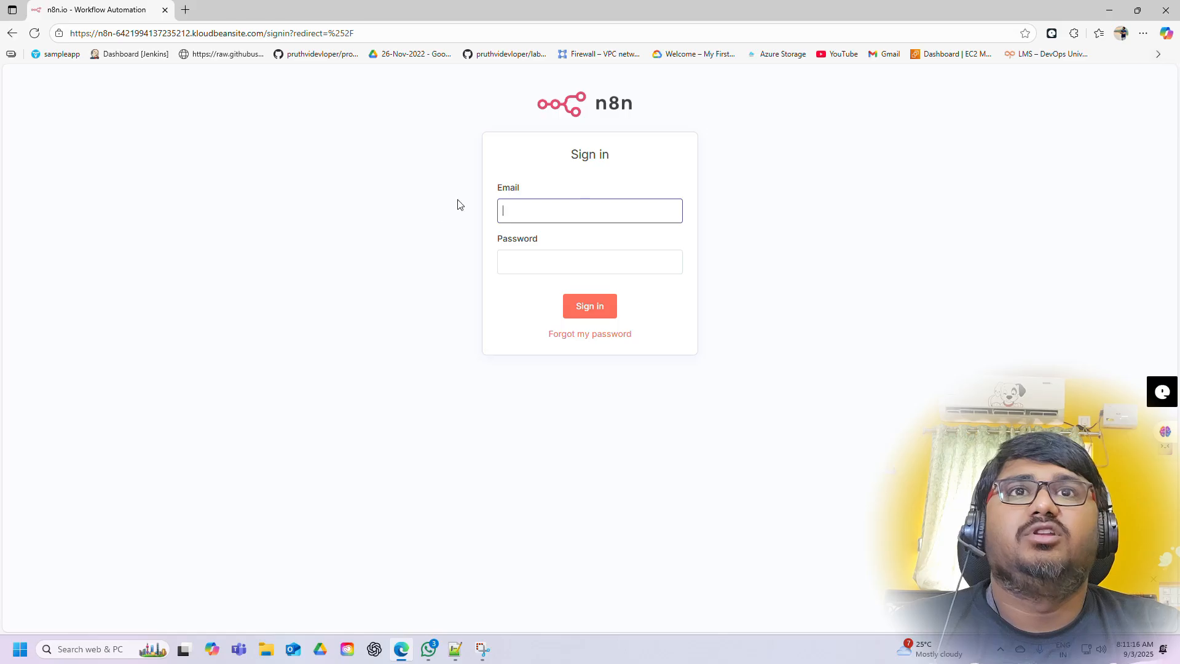
Open the n8n cloud workflows overview from the bookmark saved in New folder
click(1158, 53)
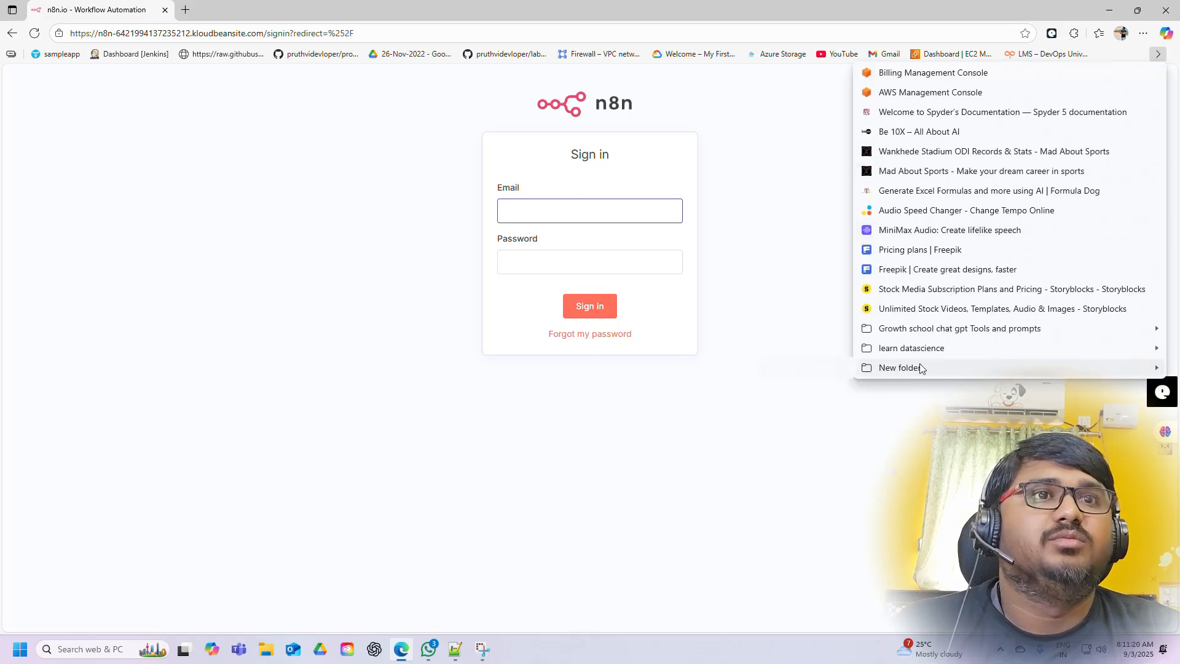
mouse_move(882, 369)
click(823, 375)
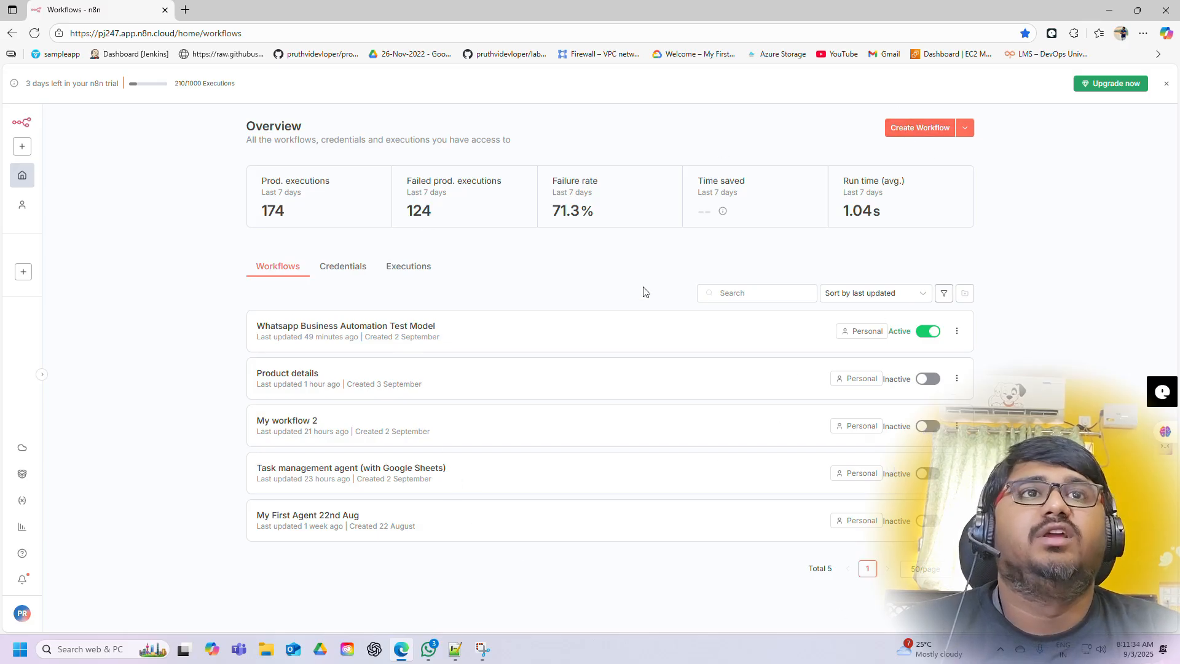
View the Whatsapp Business Automation Test Model workflow, and create a new workflow in the Personal project
click(417, 338)
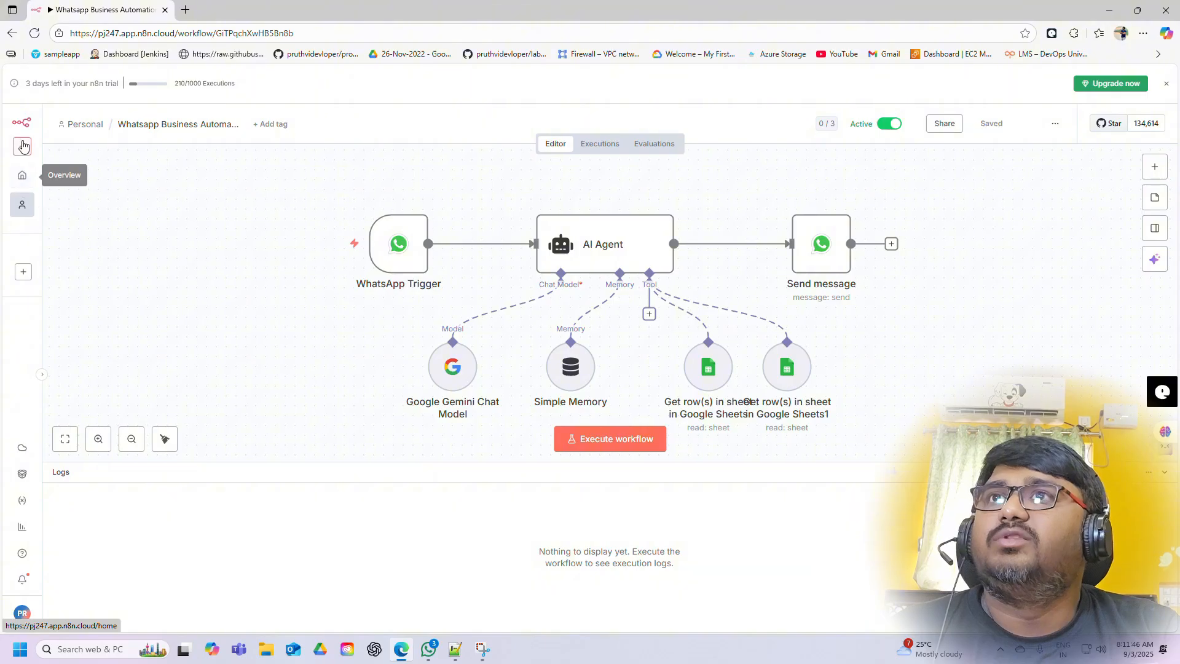
click(20, 209)
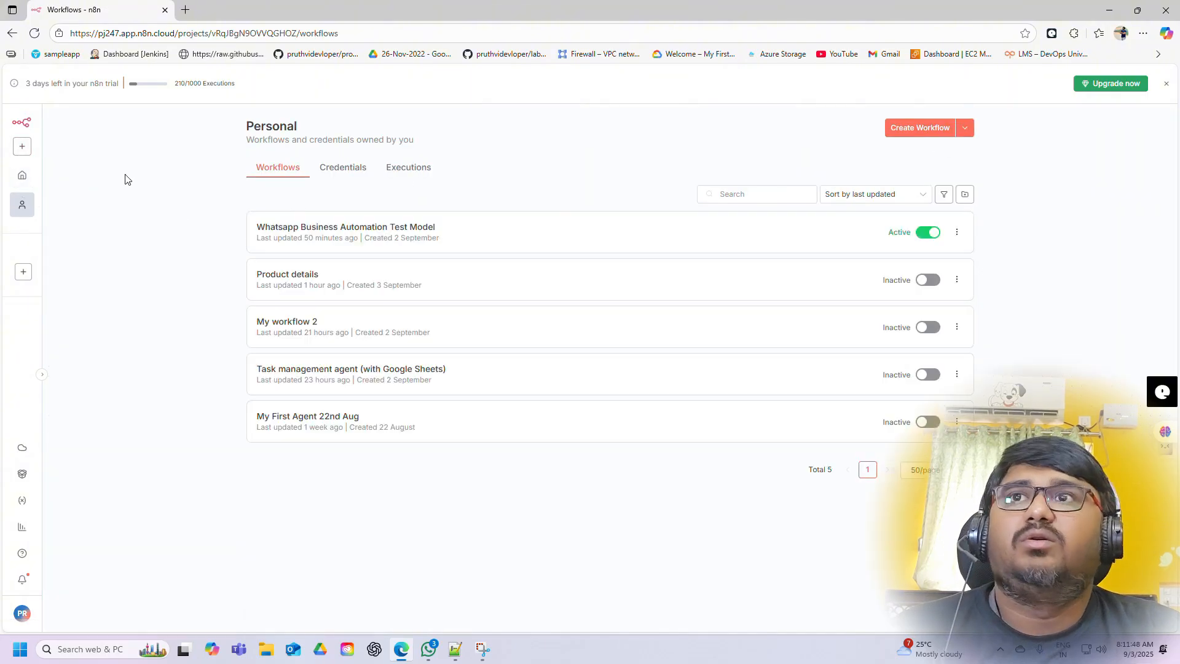
click(931, 128)
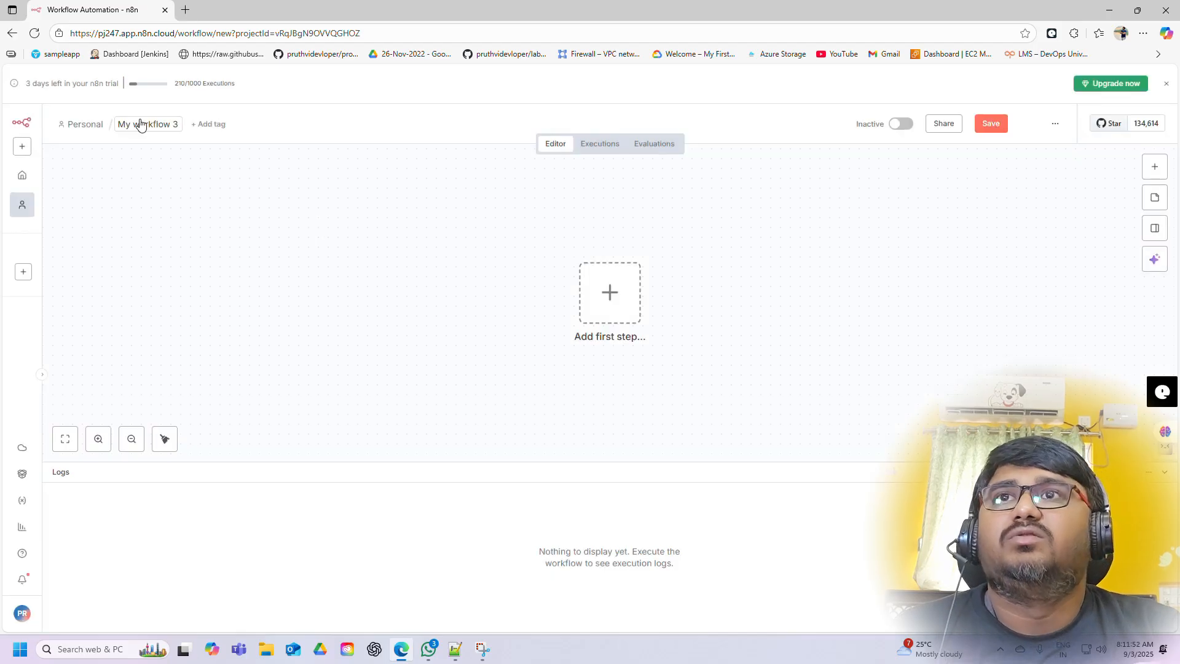
Name the new workflow "Test model fo whatsapp automation for my Youtube video" and dismiss the creation notice
click(148, 125)
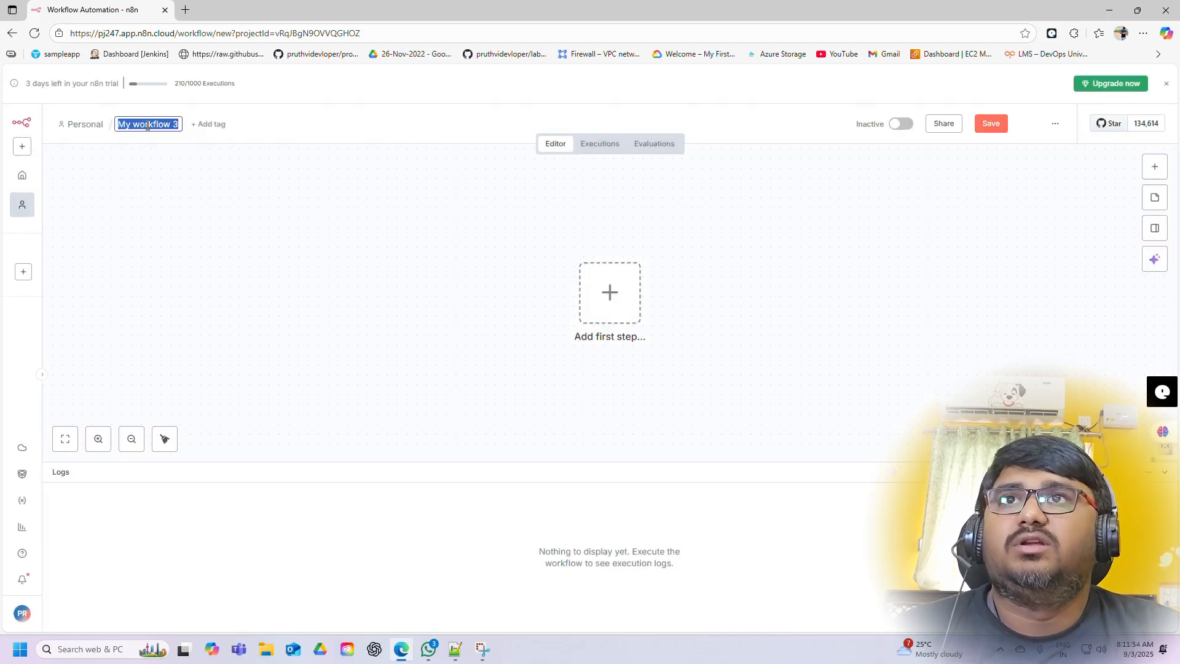
text(T)
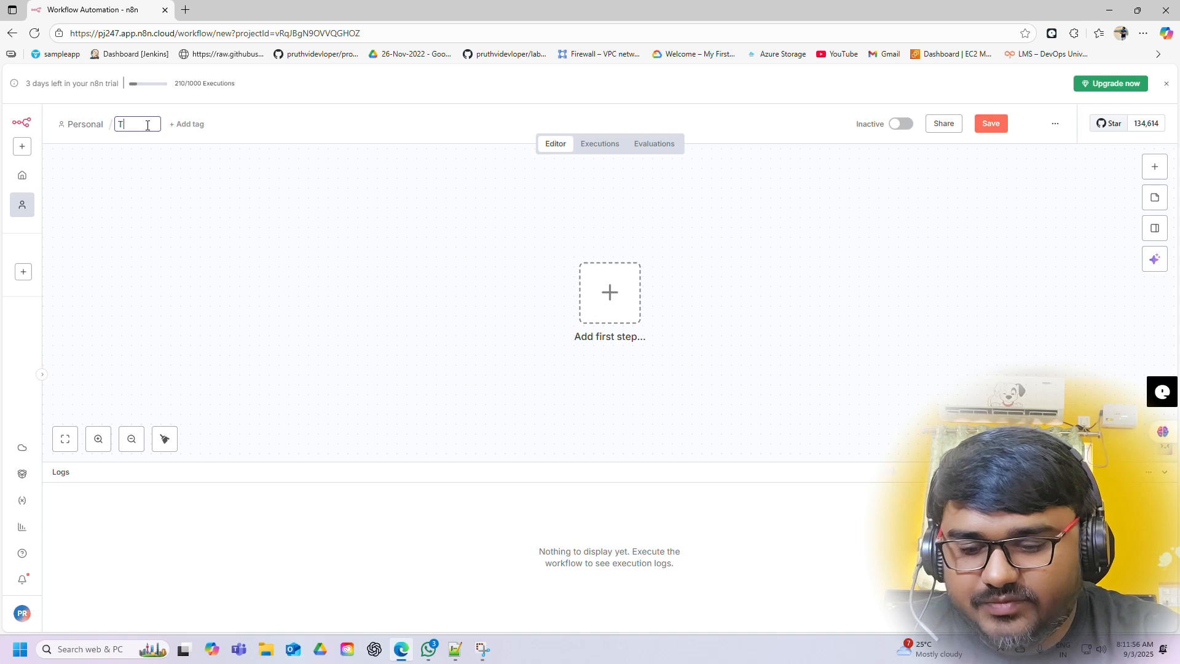
text(est model )
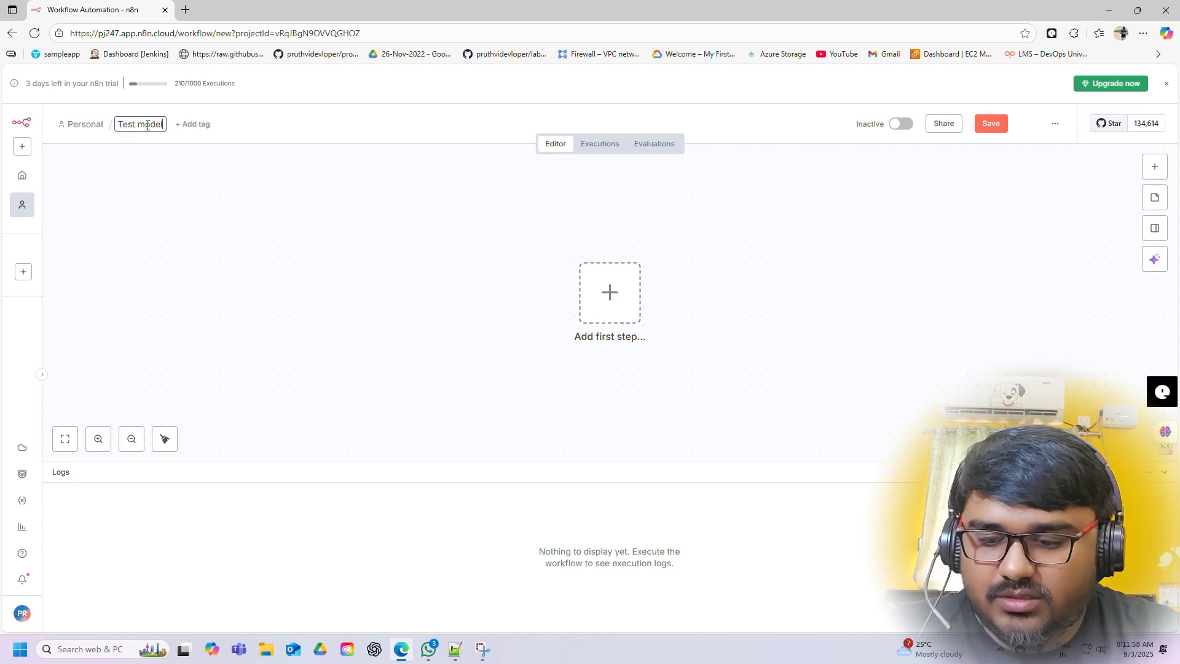
text(fo )
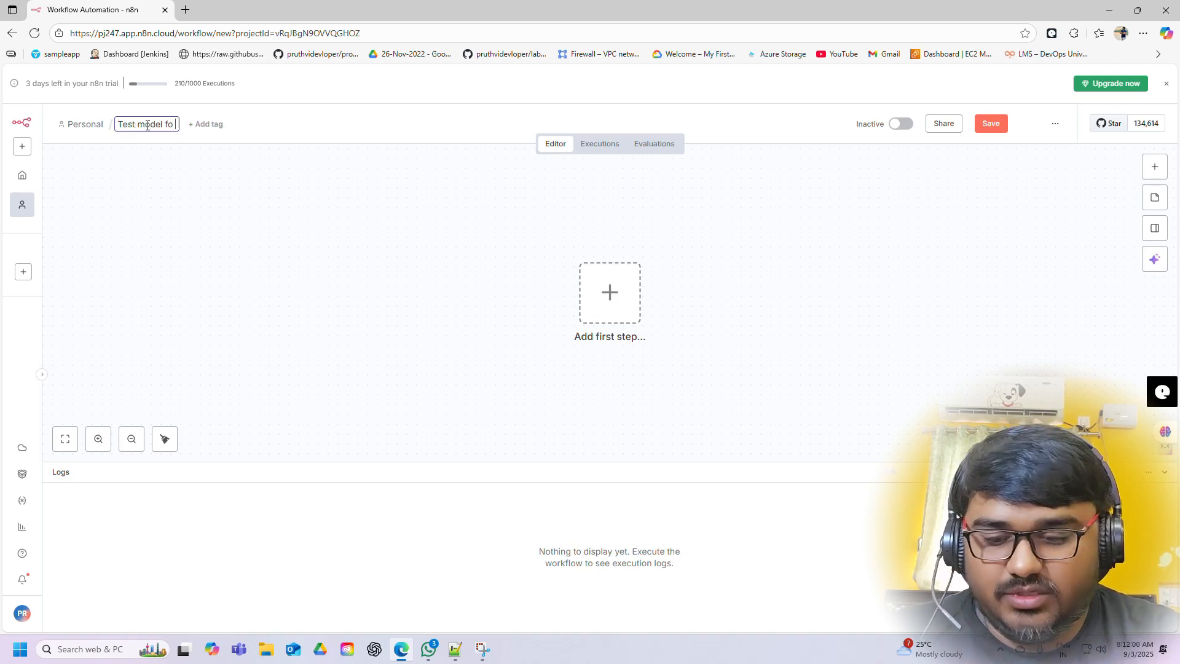
text(whatsapp a)
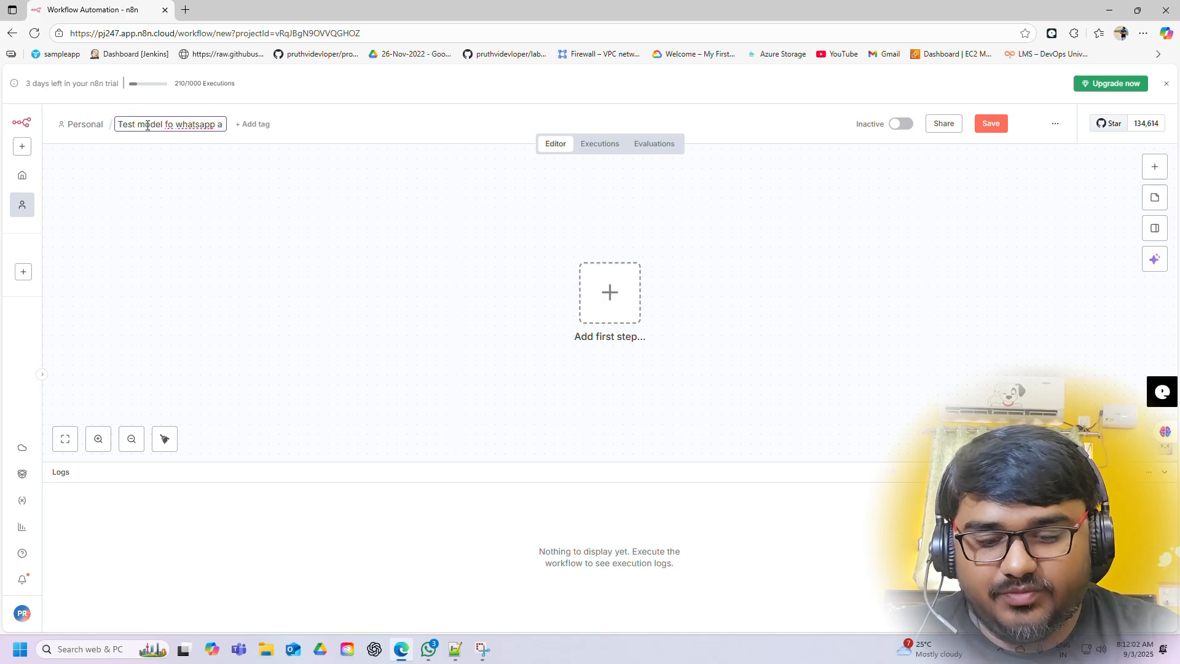
text(u)
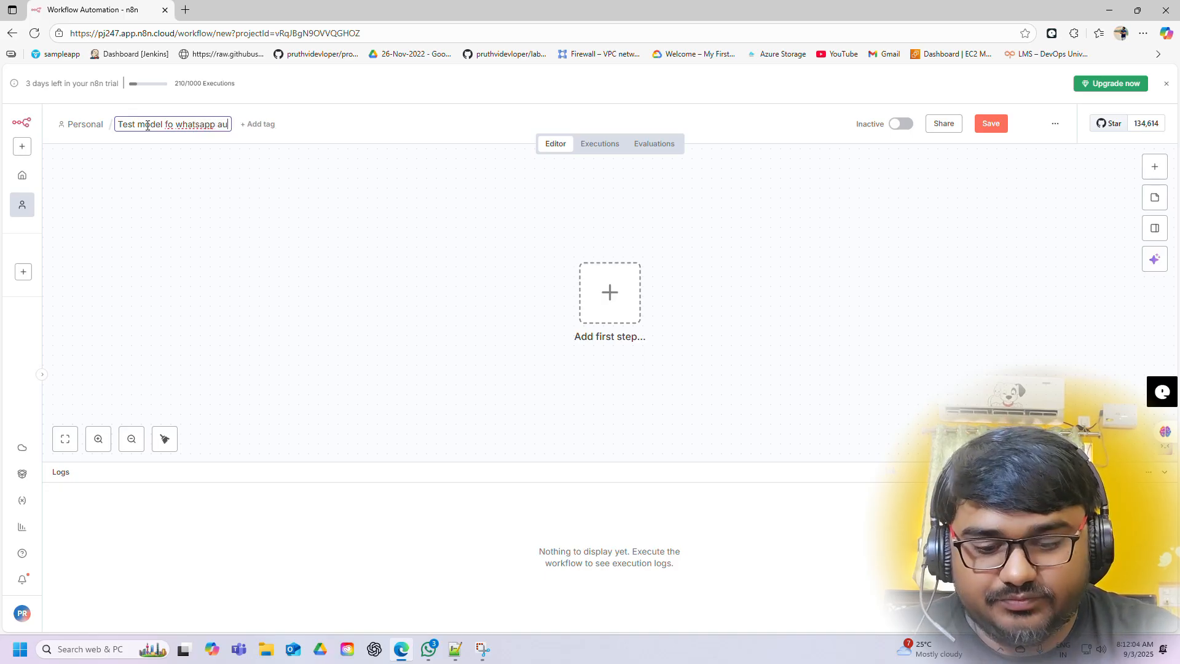
text(tomation )
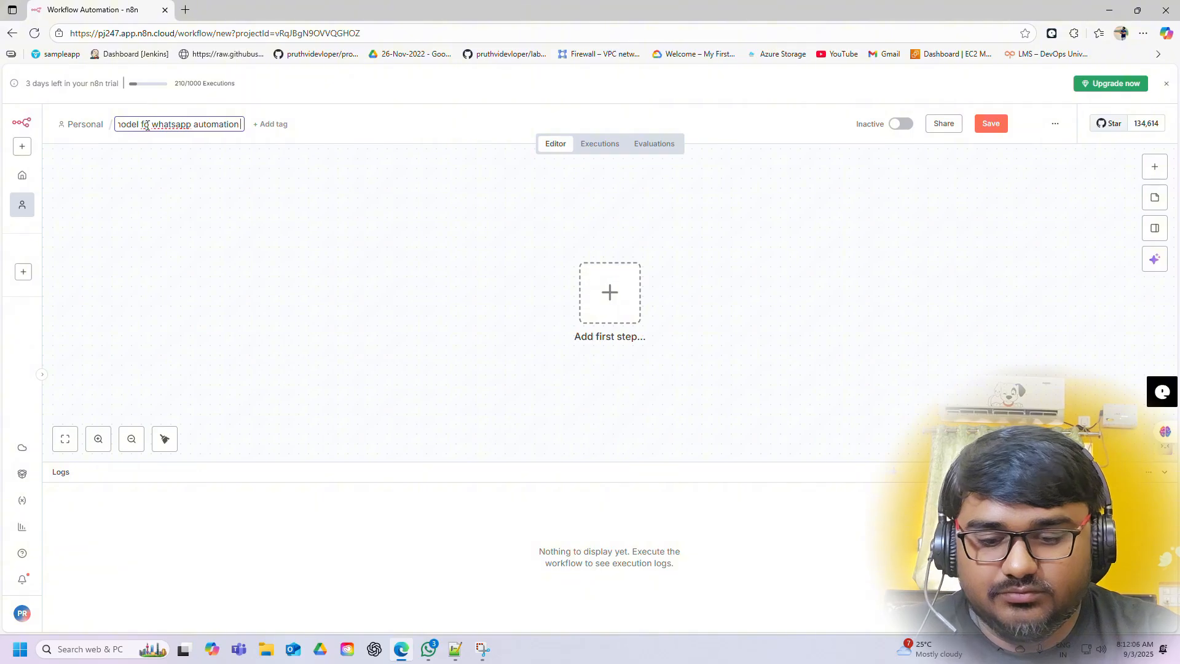
text(for my )
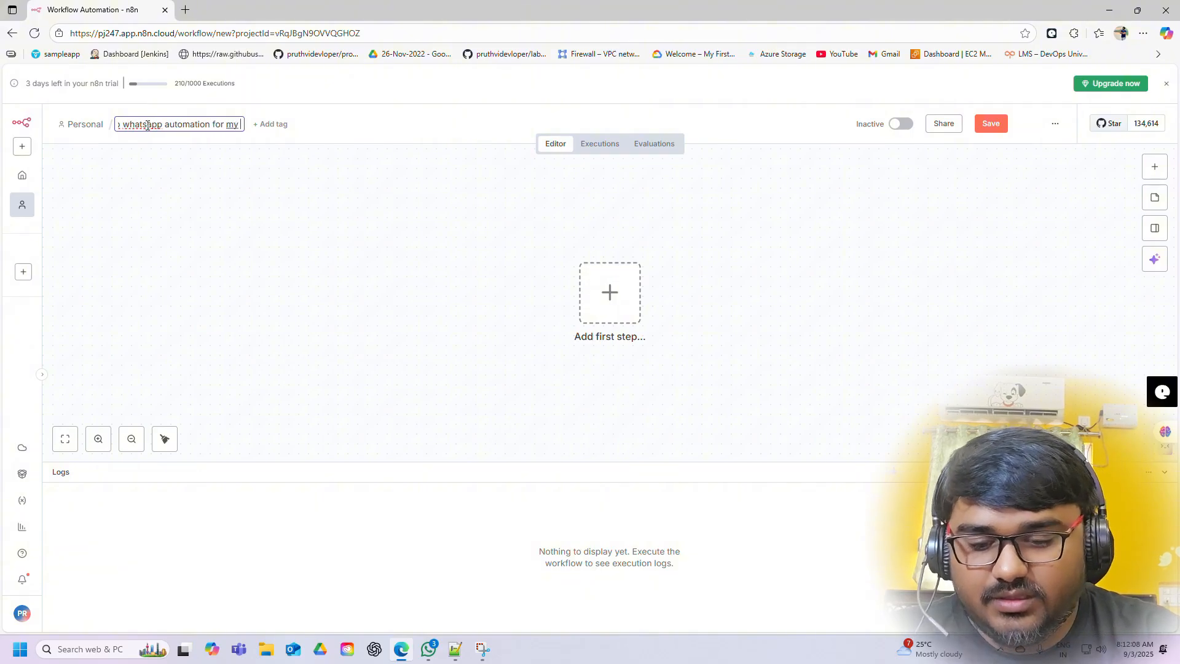
text(Youtub)
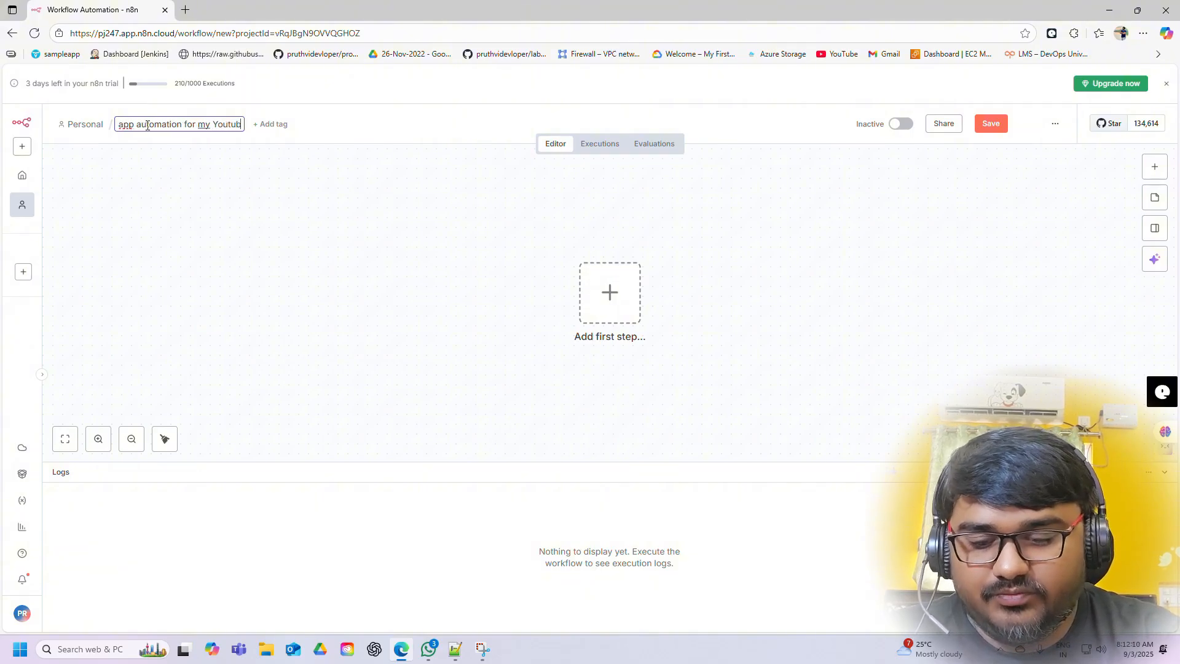
text(e video)
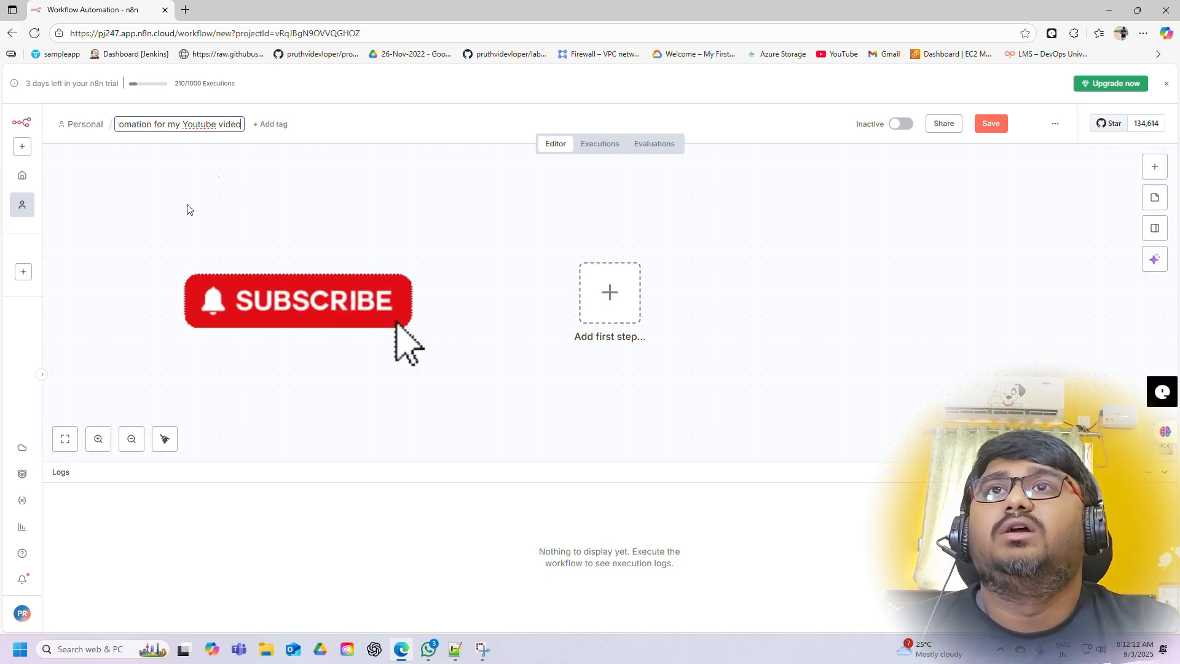
click(347, 127)
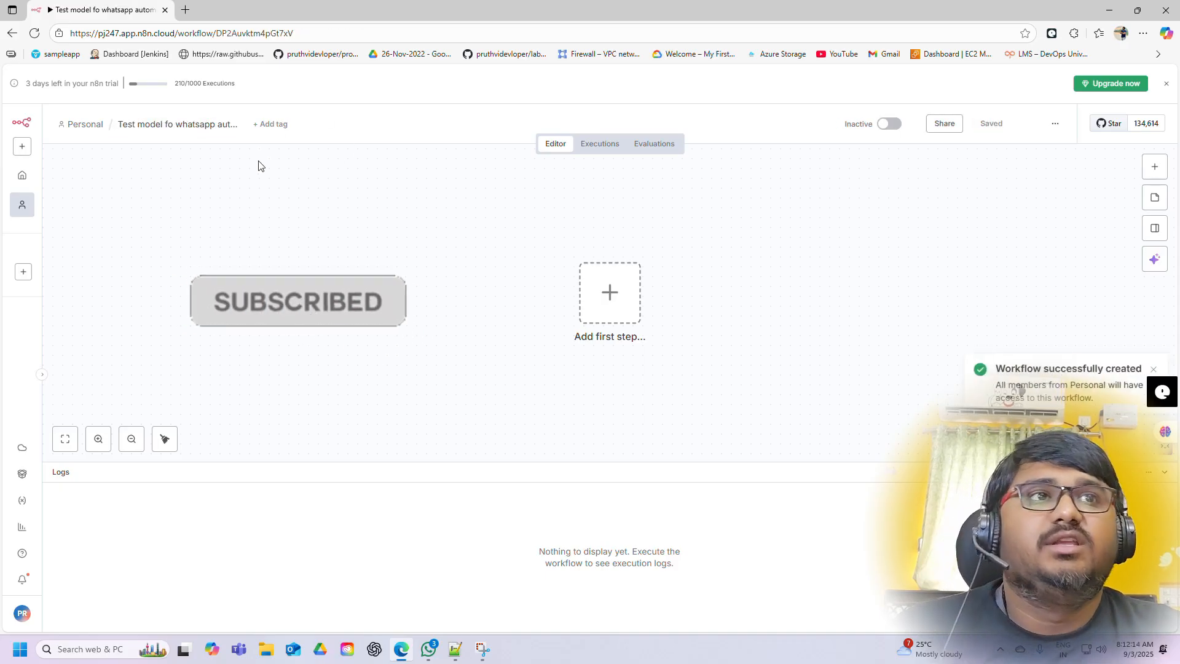
click(1155, 370)
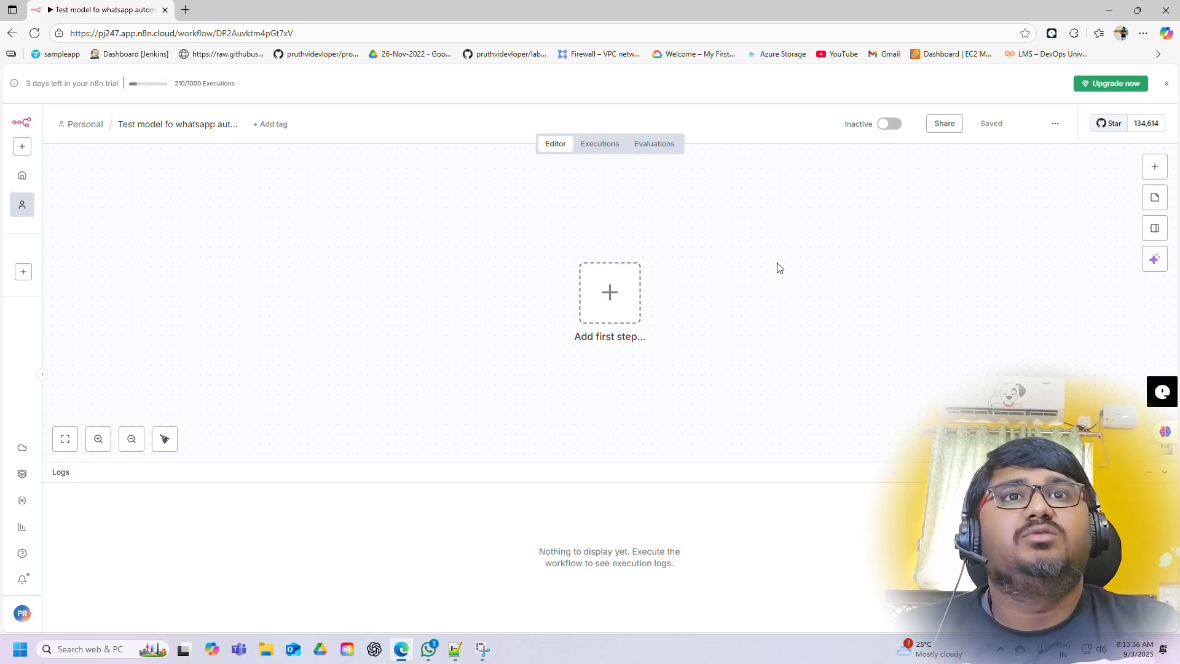
Add a WhatsApp Business Cloud "On messages" trigger as the workflow's first node and return to the canvas
click(615, 307)
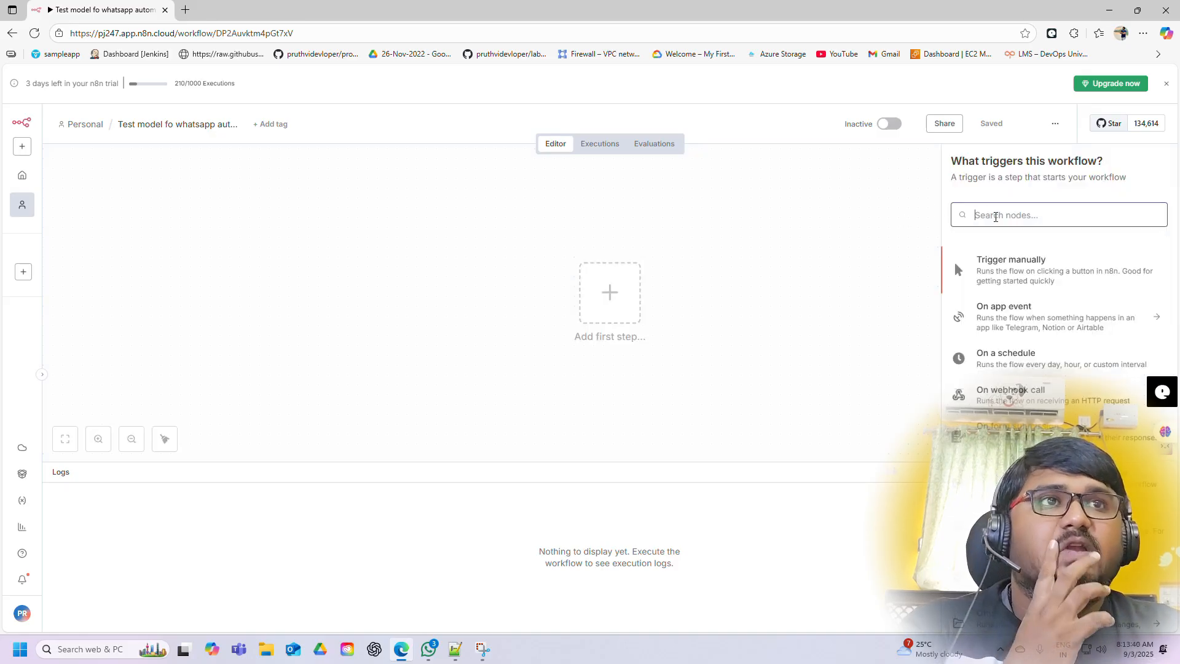
text(wha)
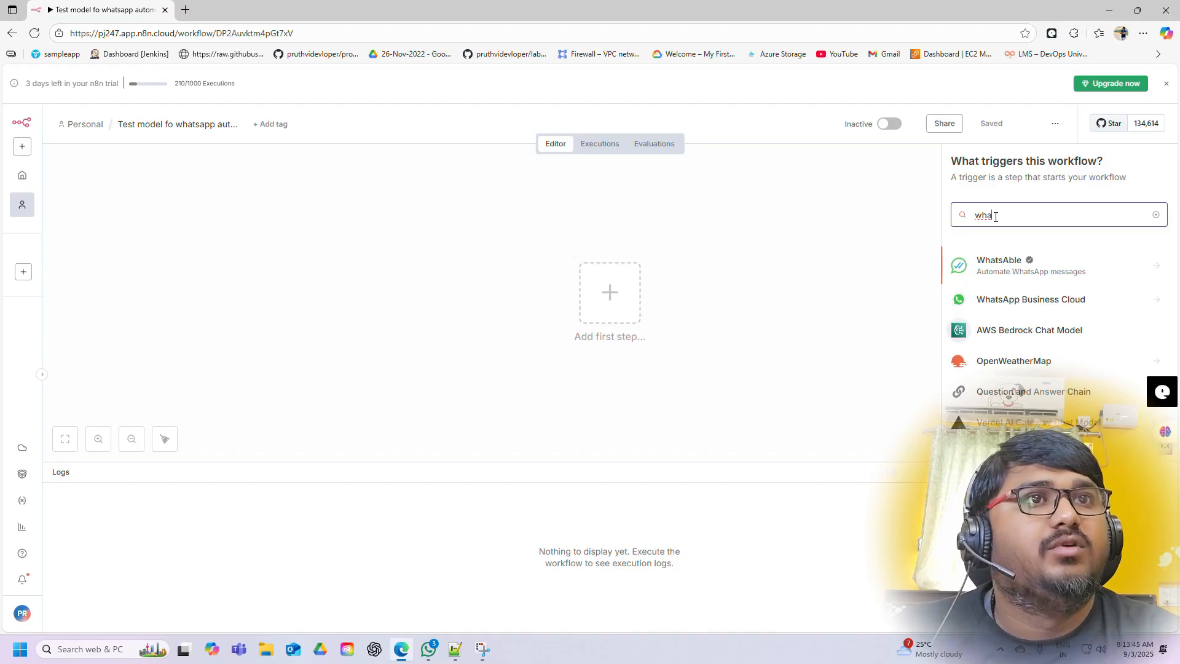
text(ts)
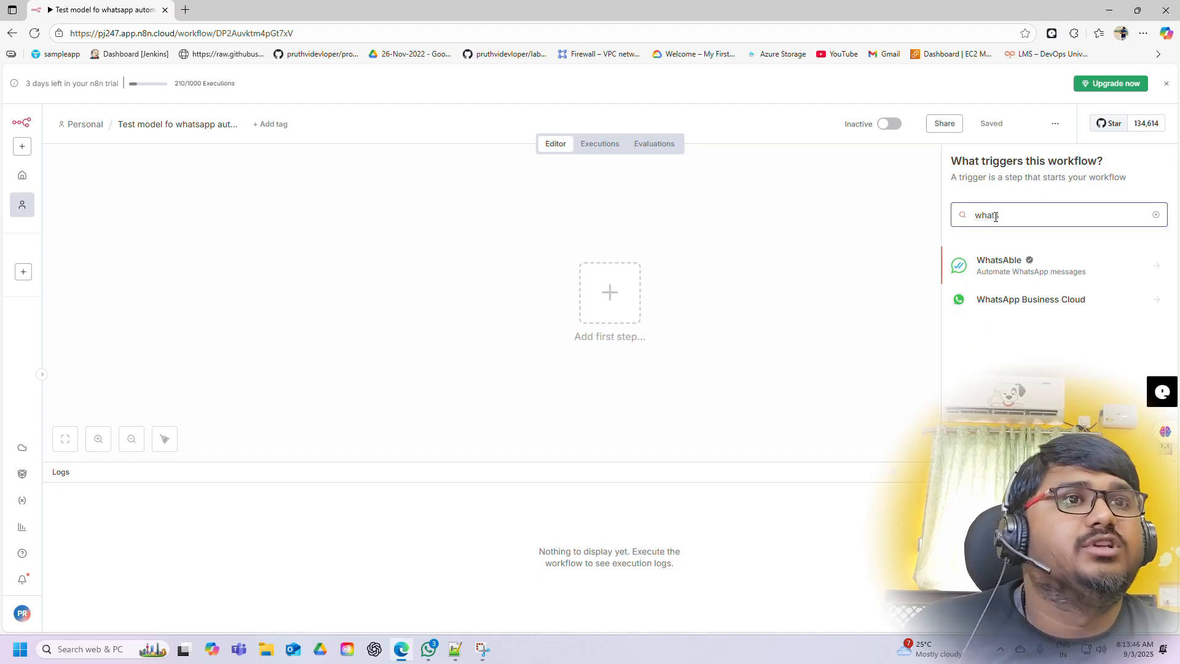
click(1038, 303)
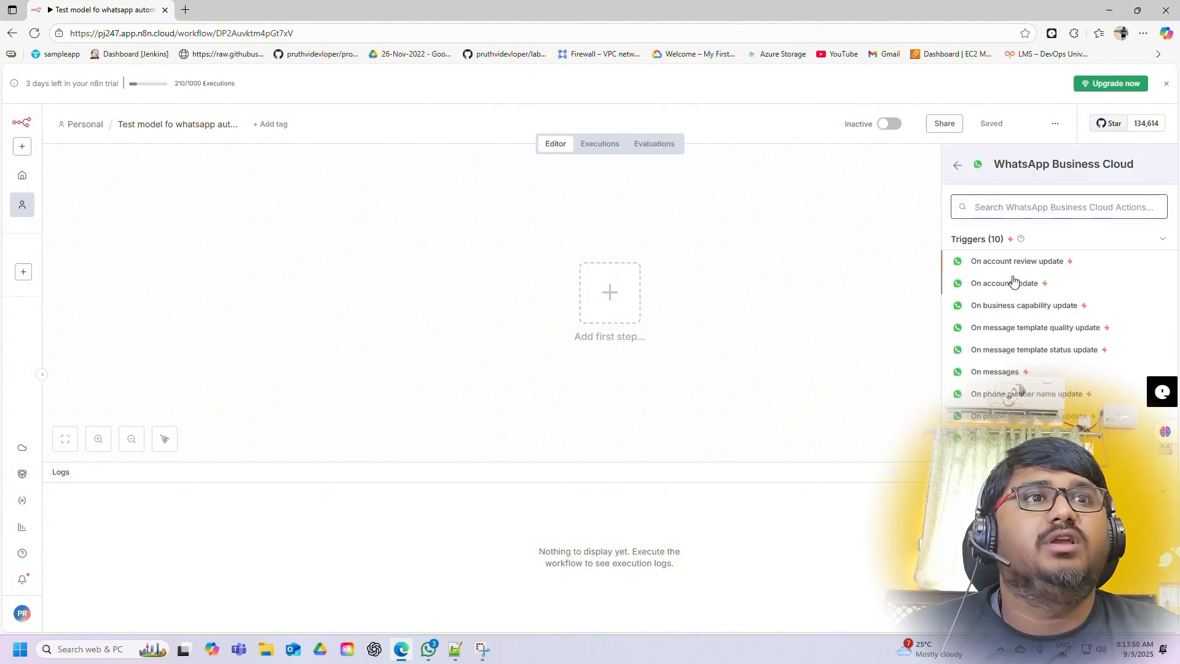
click(991, 372)
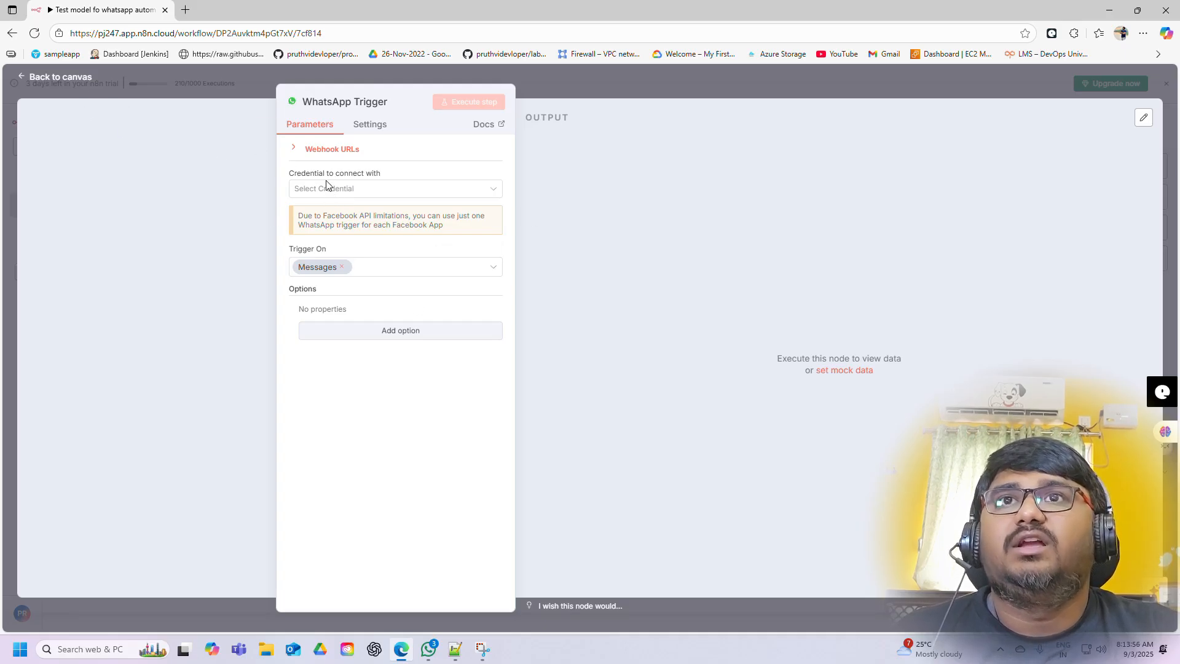
click(62, 76)
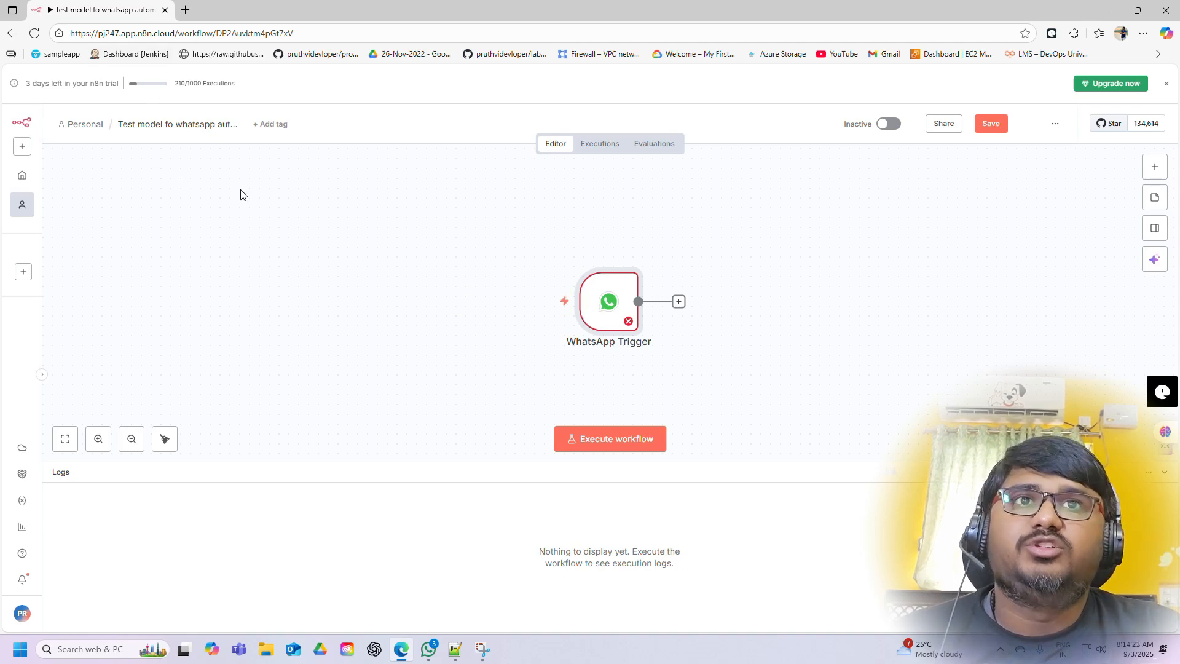
Add an AI Agent node connected after the WhatsApp Trigger, keeping its default parameters, and return to the canvas
scroll(707, 246, down, 1)
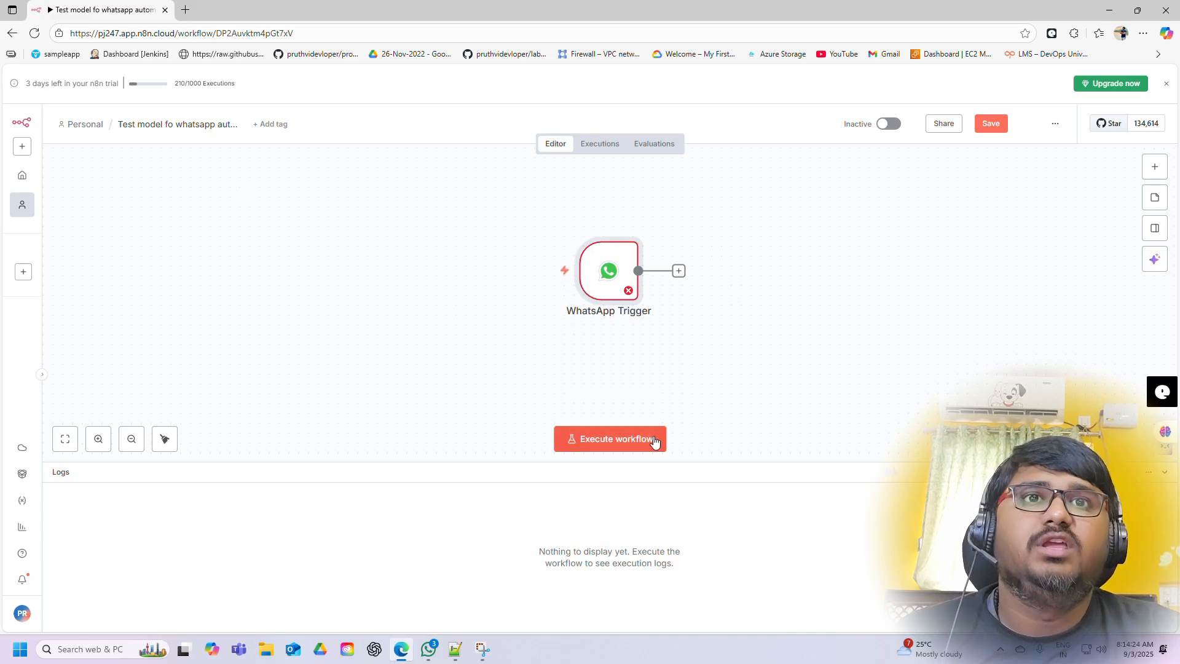
click(677, 272)
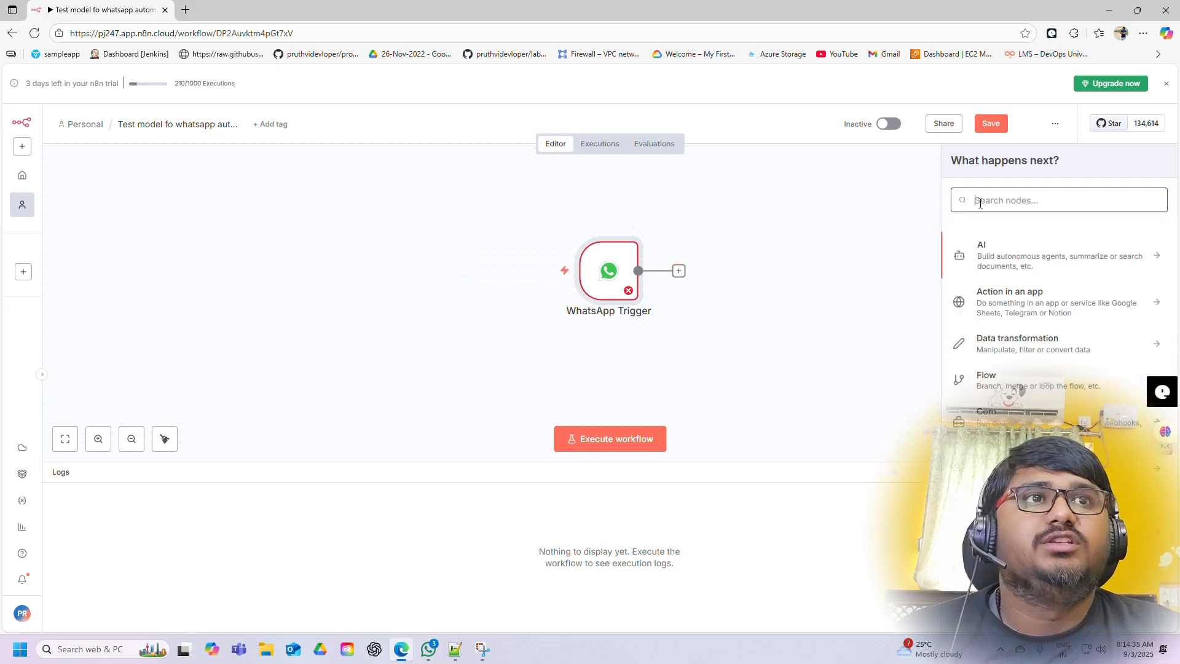
text(a)
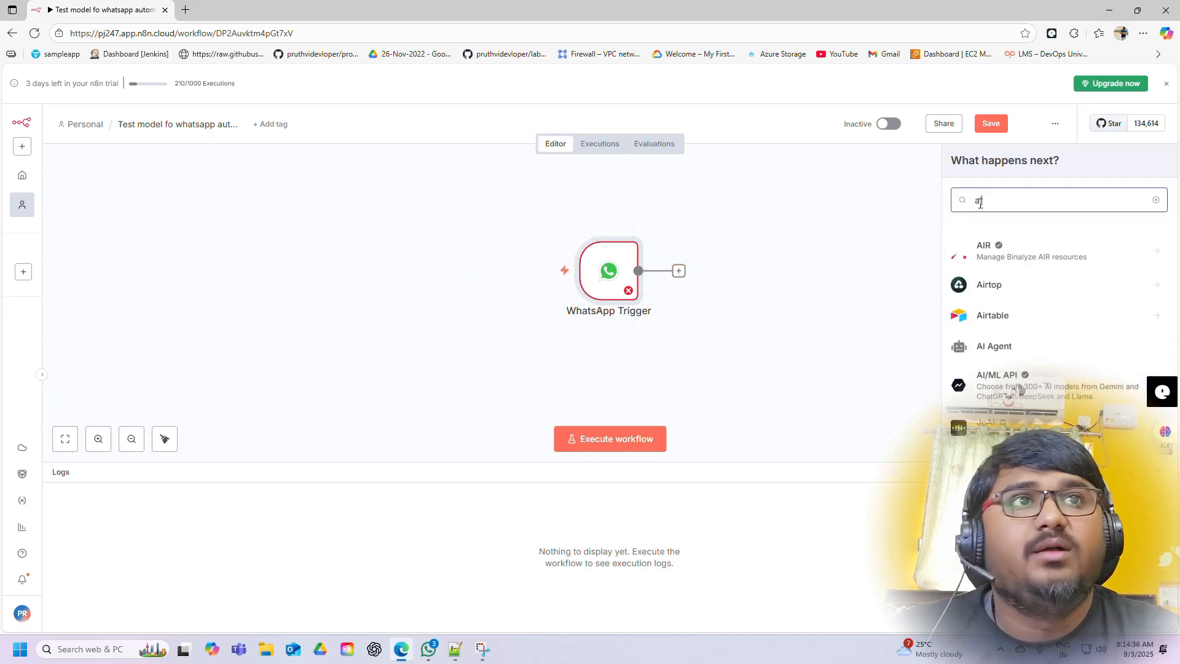
text(i agent)
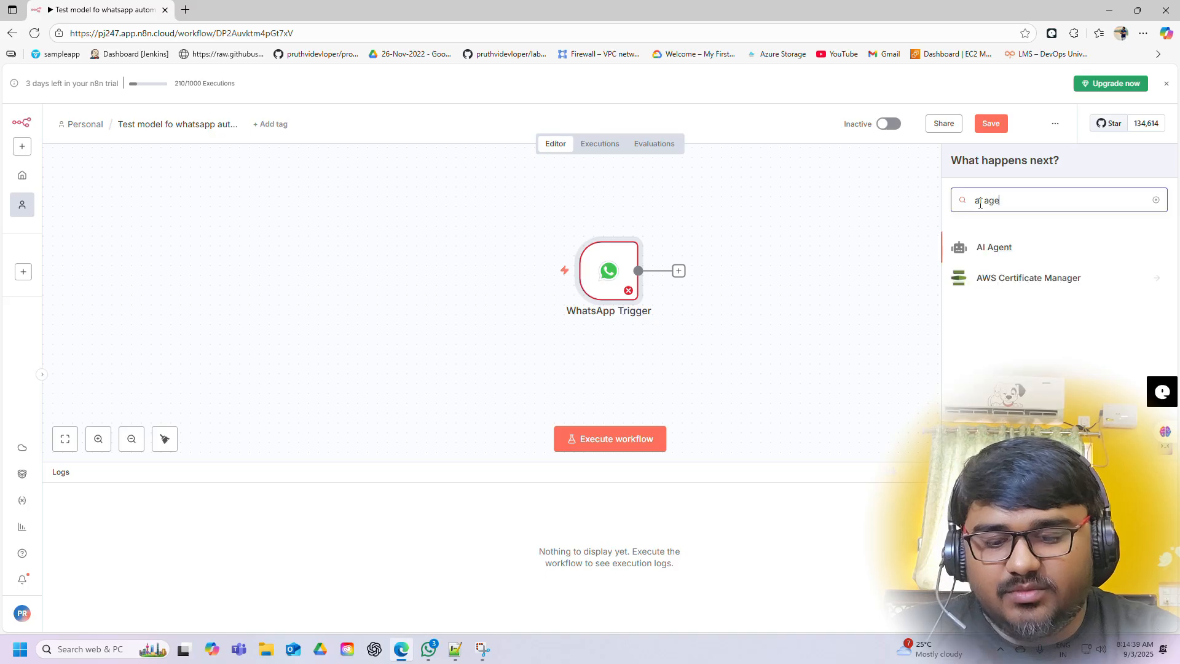
click(1000, 249)
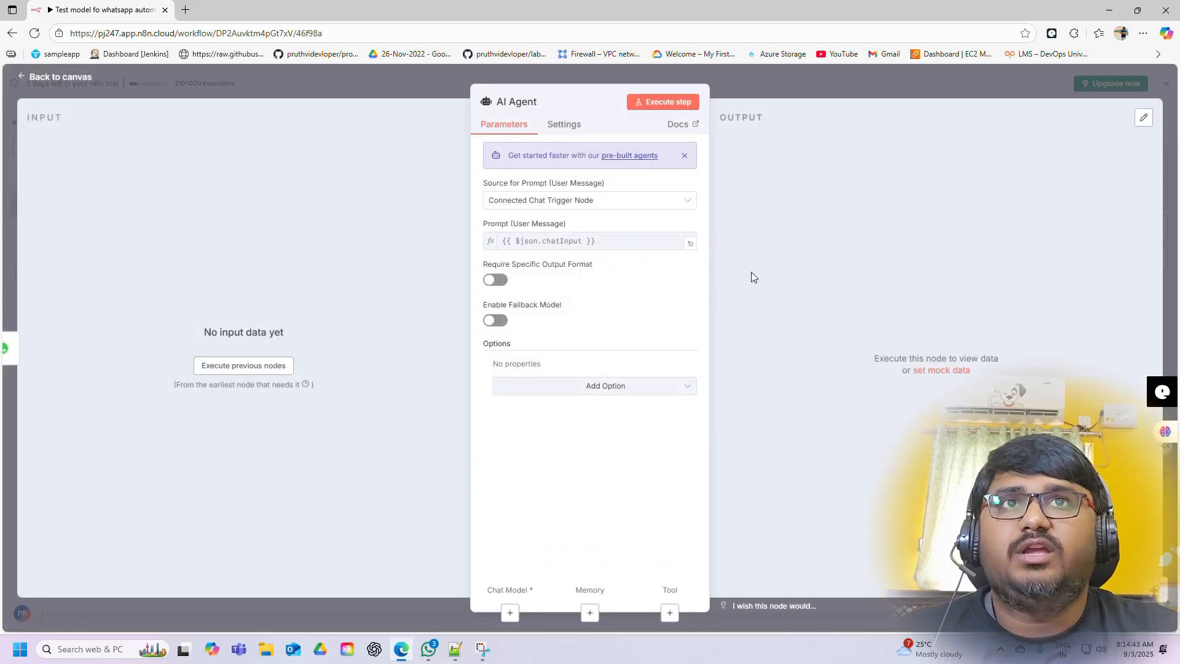
click(49, 77)
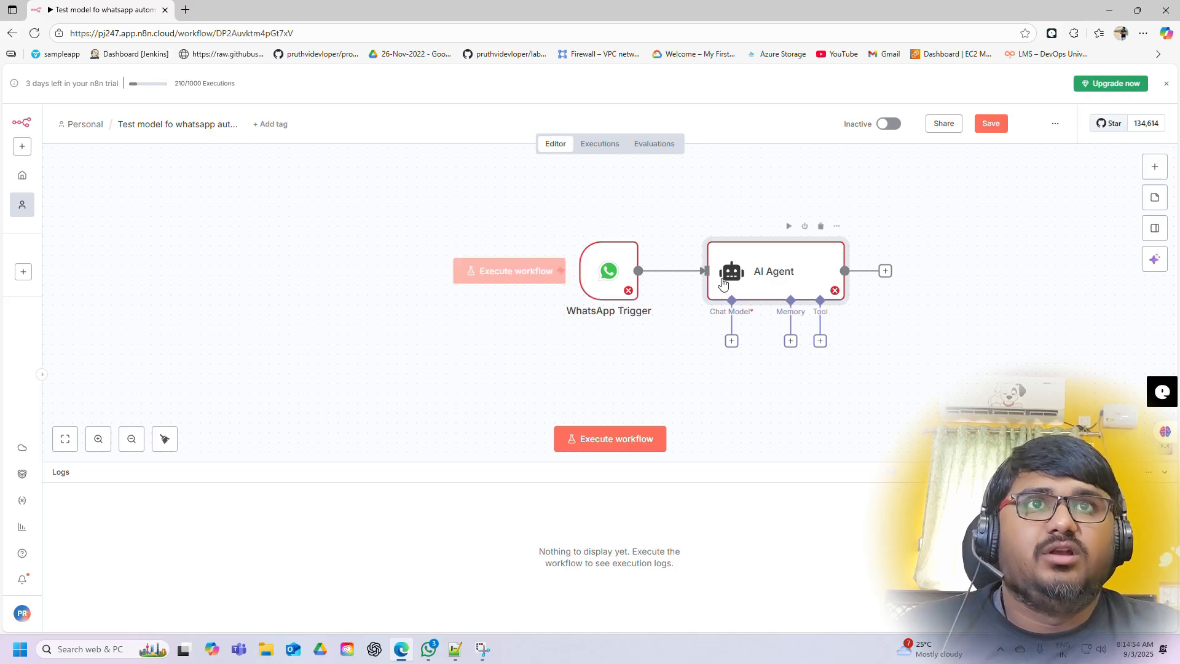
Open the form for creating a new WhatsApp OAuth credential from the WhatsApp Trigger node's parameters
double_click(620, 274)
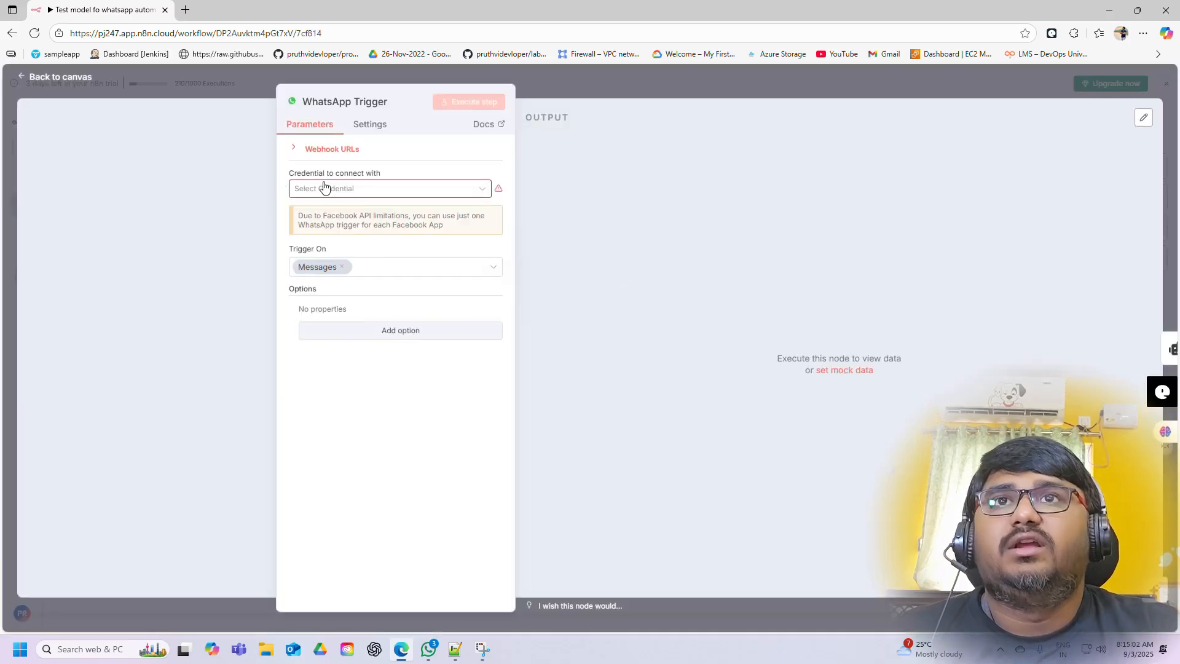
click(369, 194)
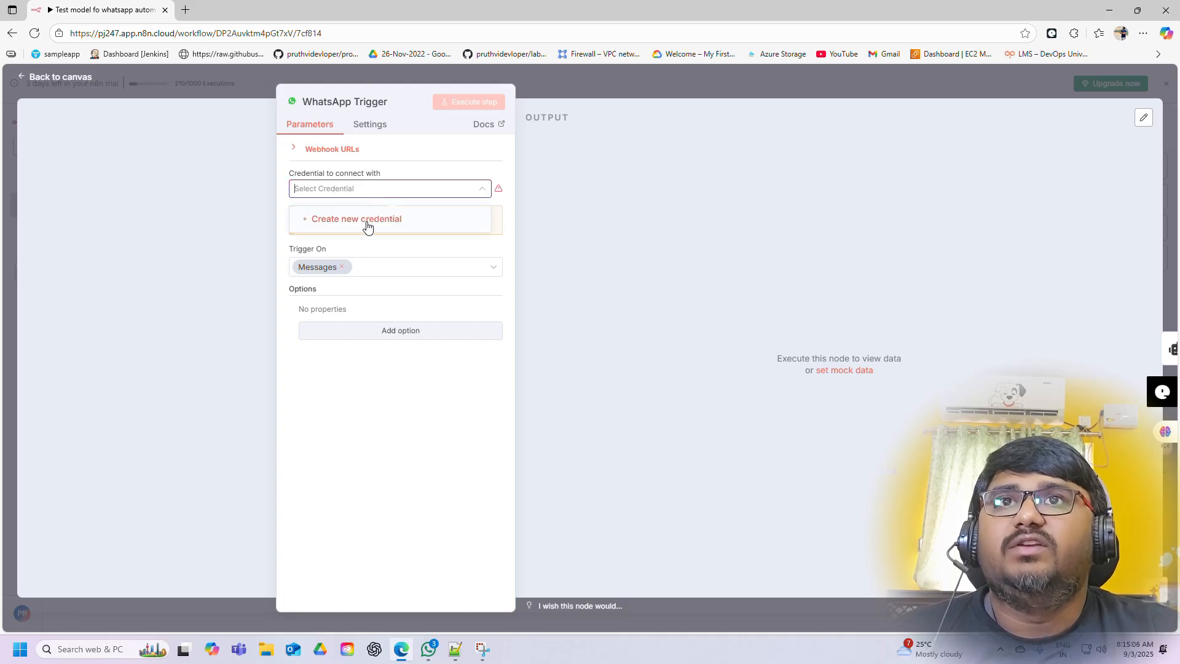
click(366, 224)
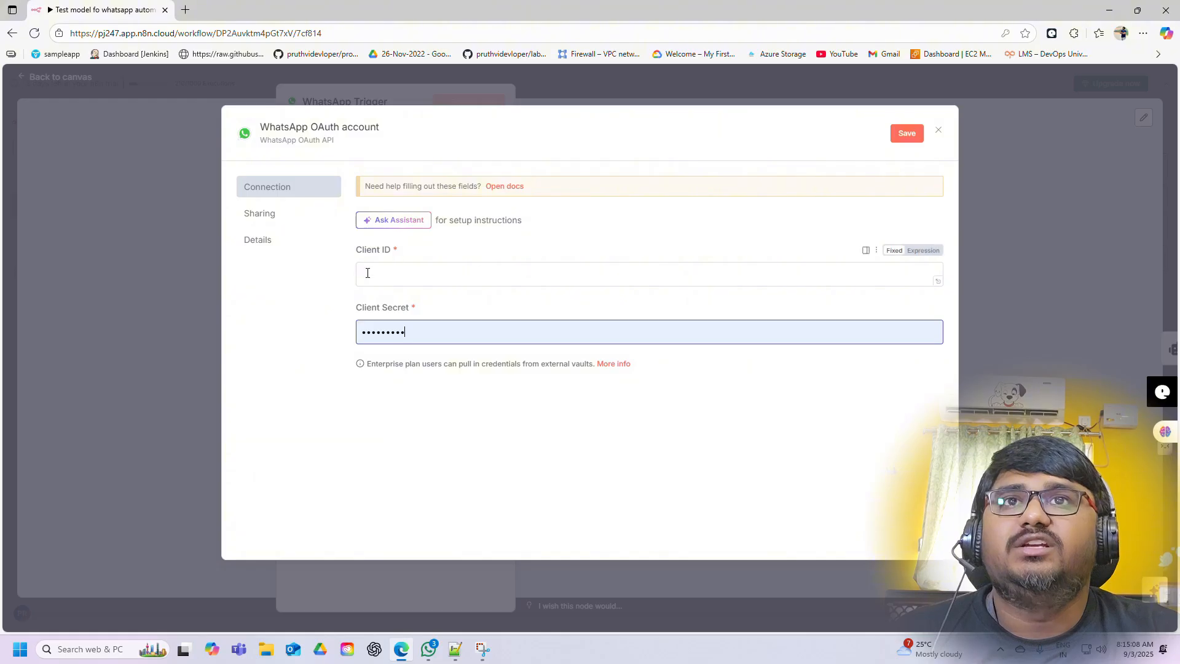
Search the web for "facebook business login" in a new tab, open Meta Business Suite and display its business portfolios
click(185, 10)
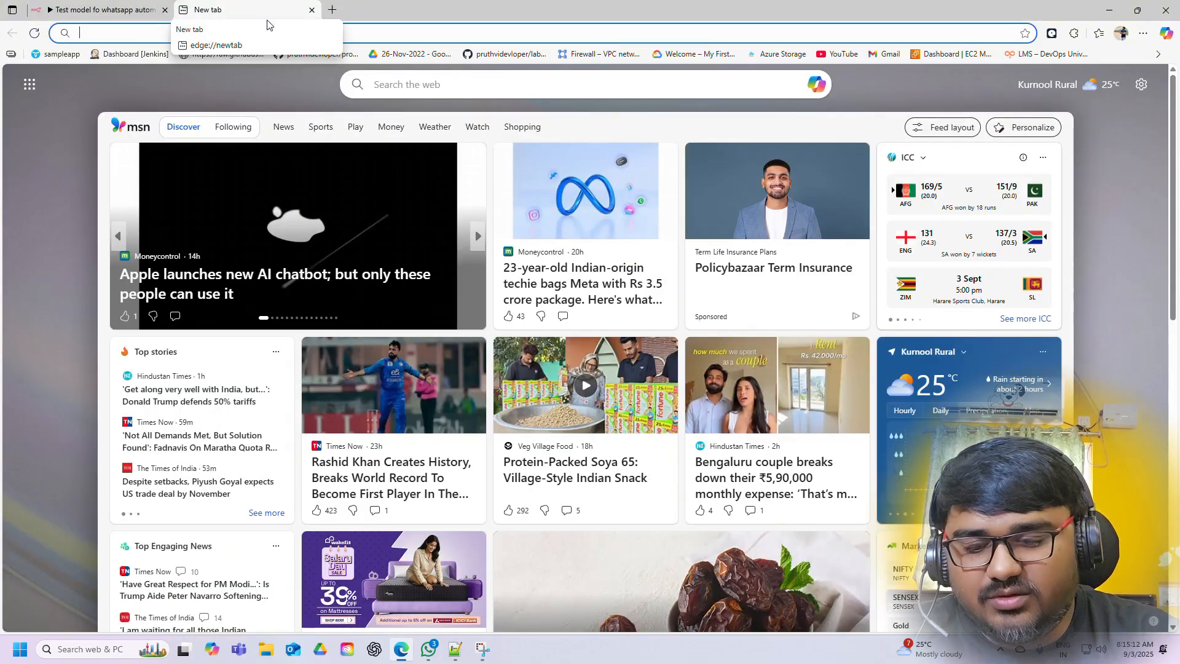
text(face)
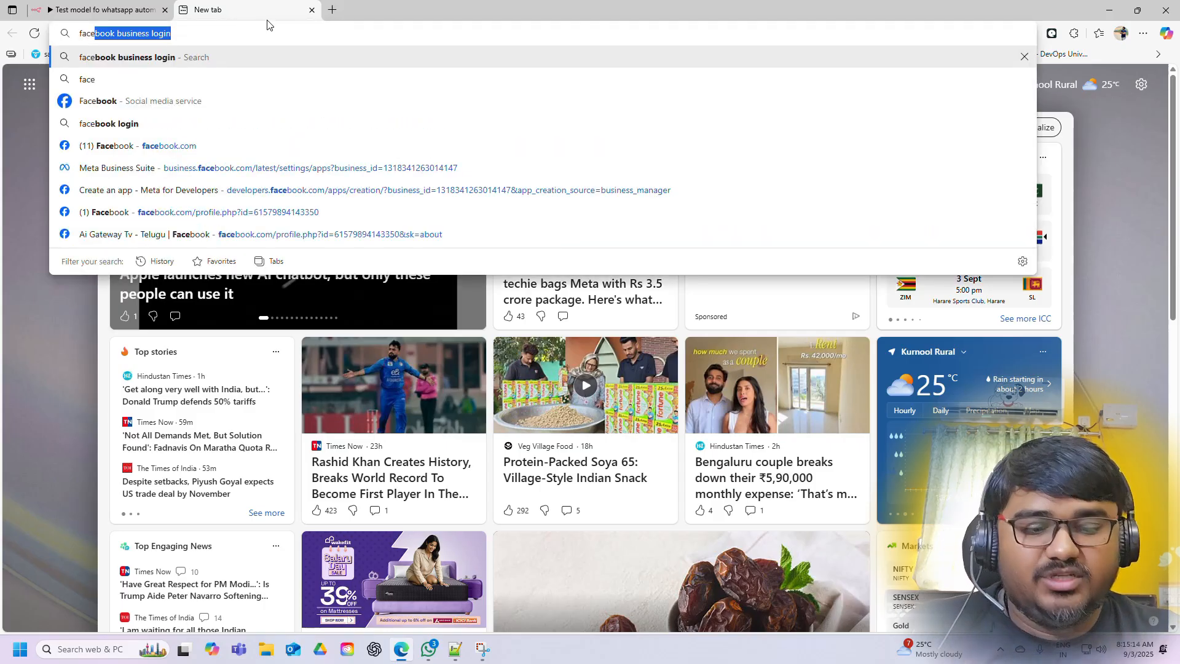
key(Return)
scroll(187, 506, down, 1)
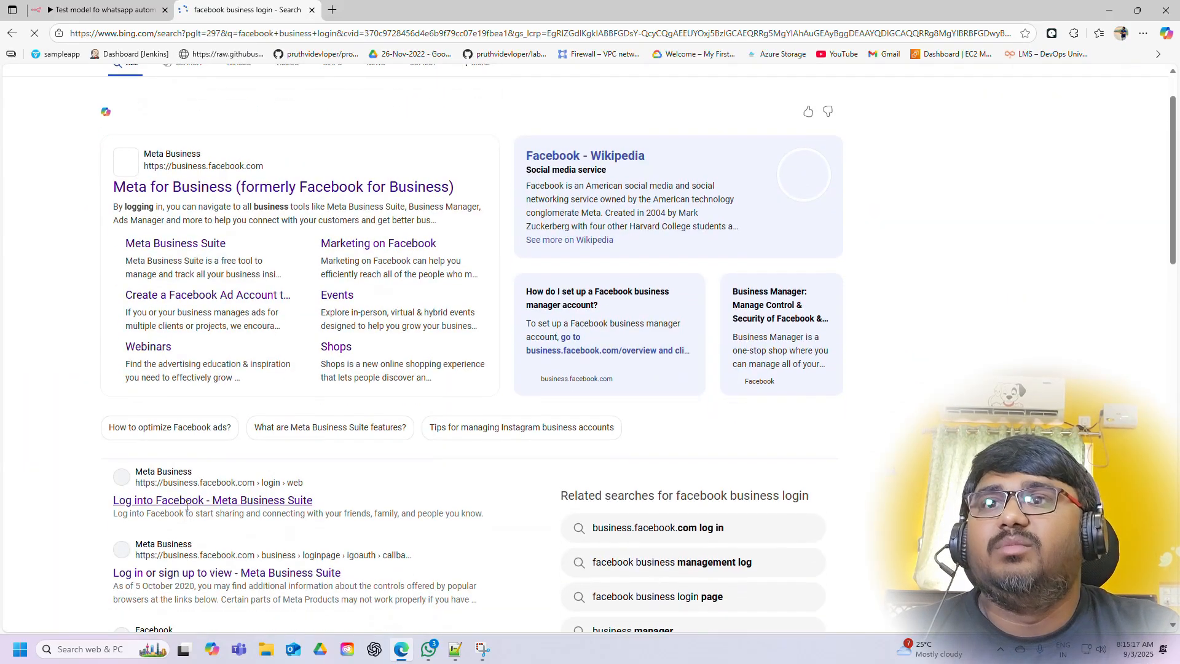
click(225, 500)
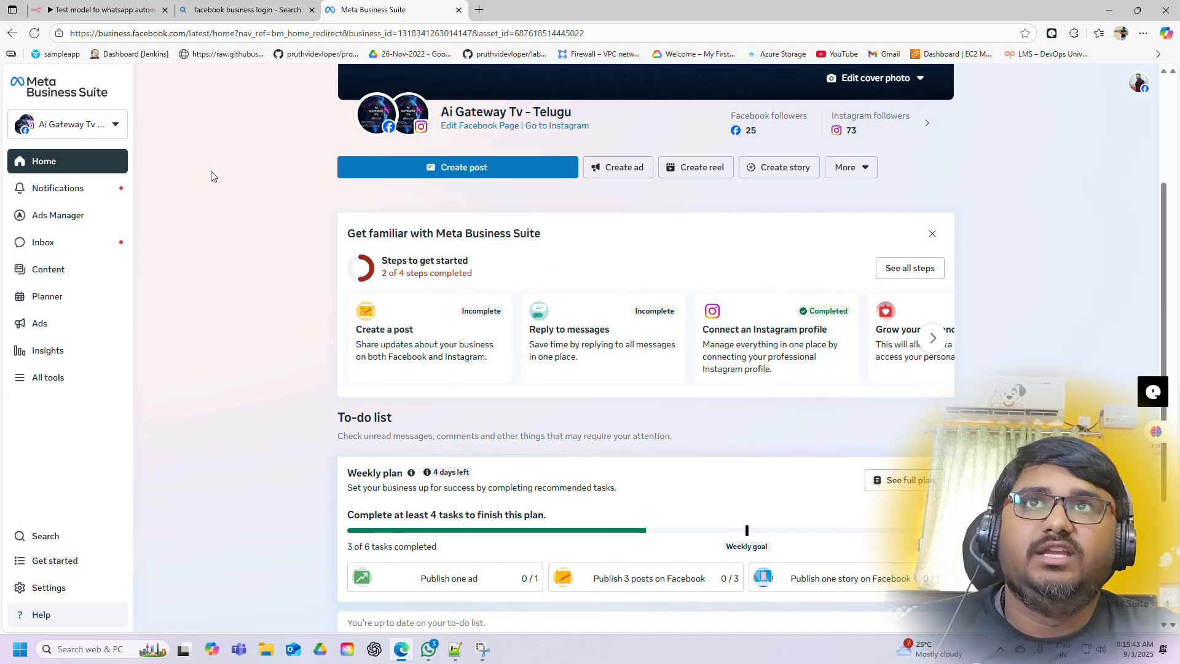
click(116, 126)
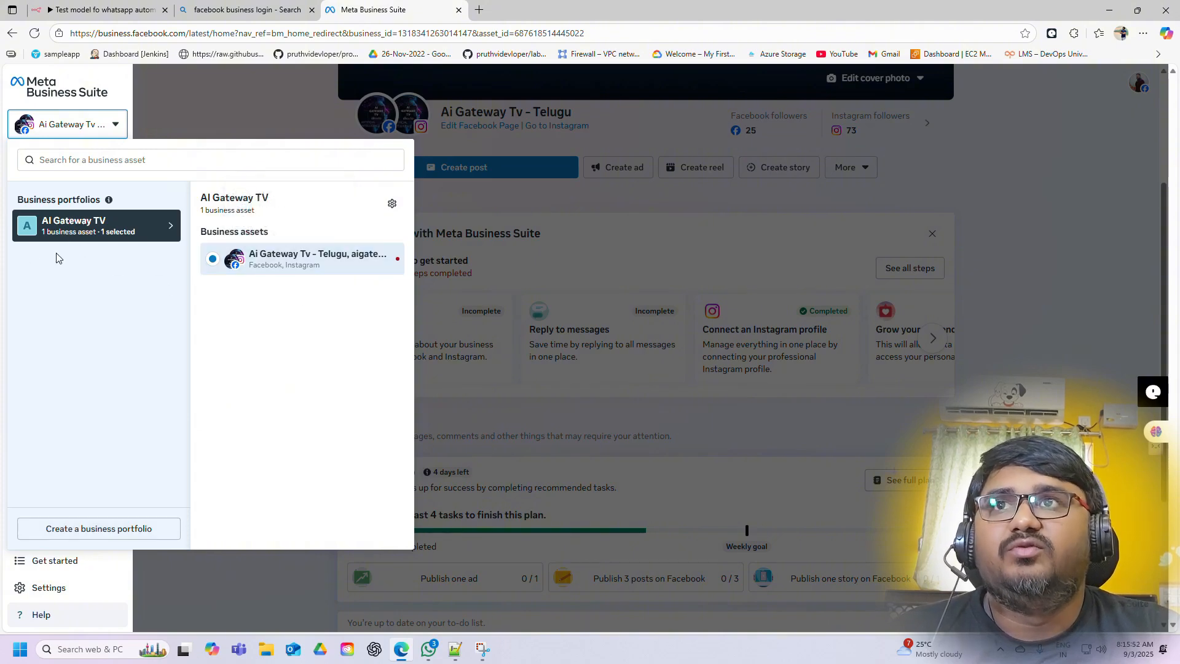
click(120, 536)
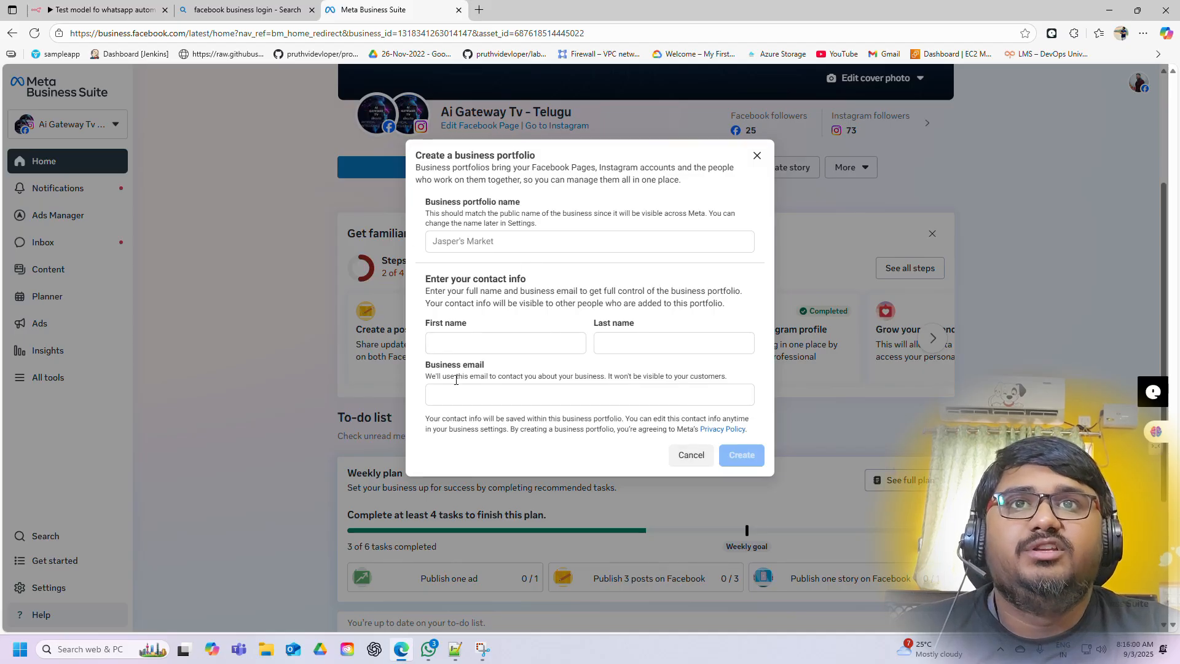
click(691, 455)
click(108, 125)
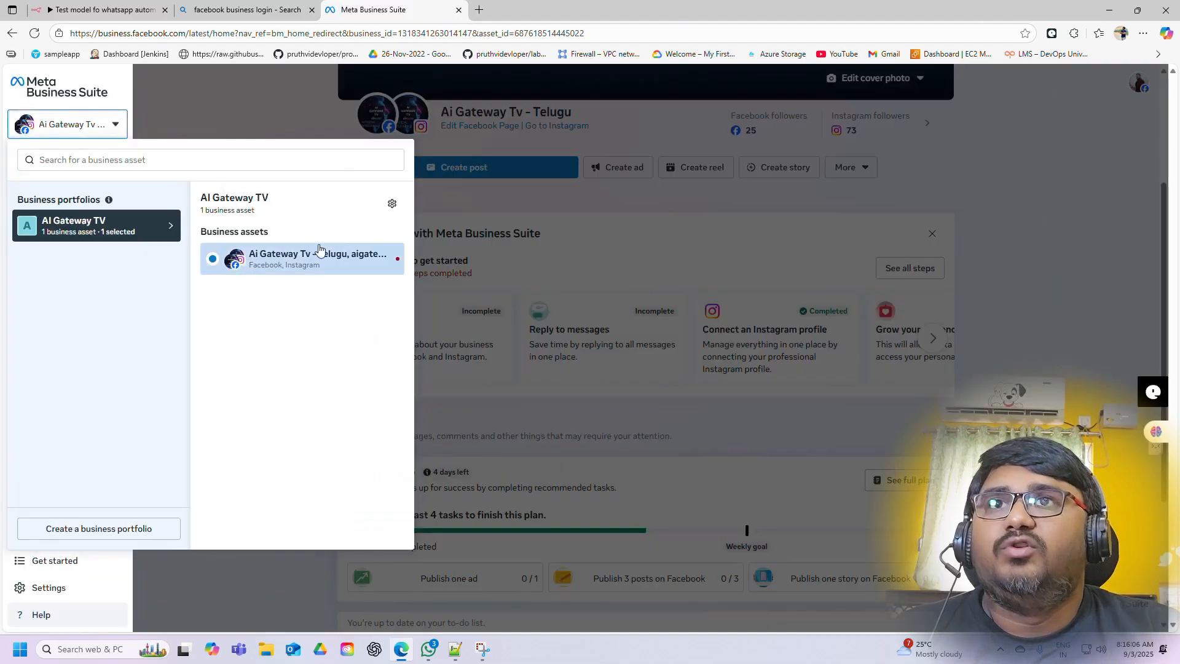
click(256, 622)
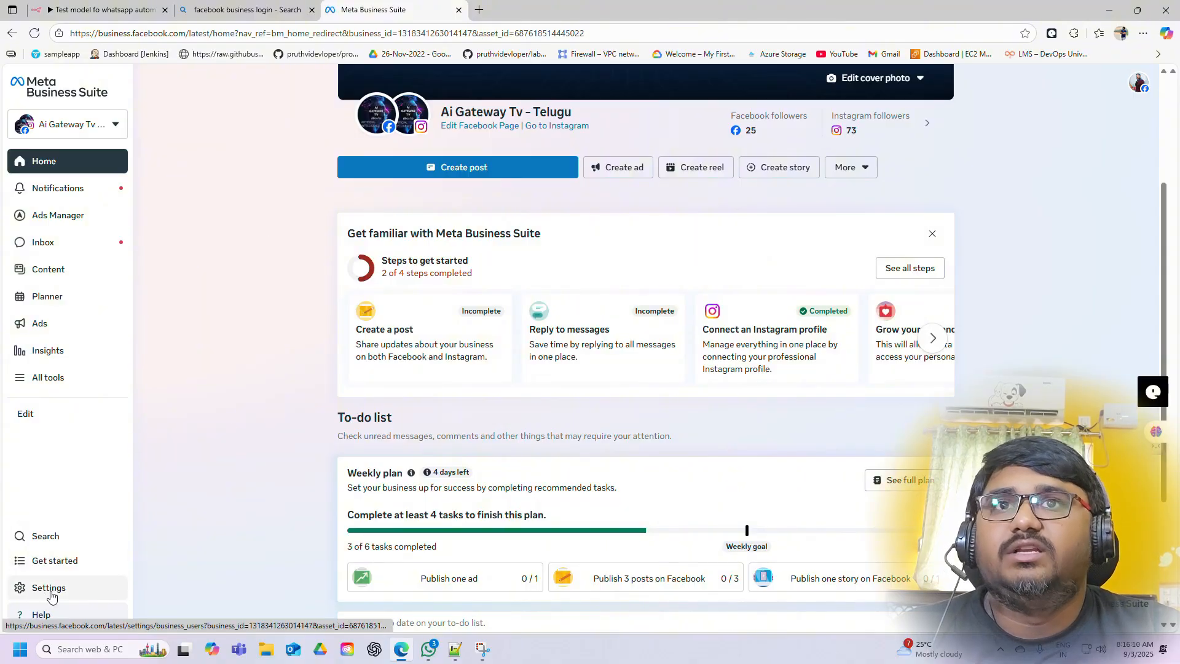
Remove the existing "n8n agent test model" app from the AI Gateway TV business portfolio through the portfolio's app settings
click(93, 591)
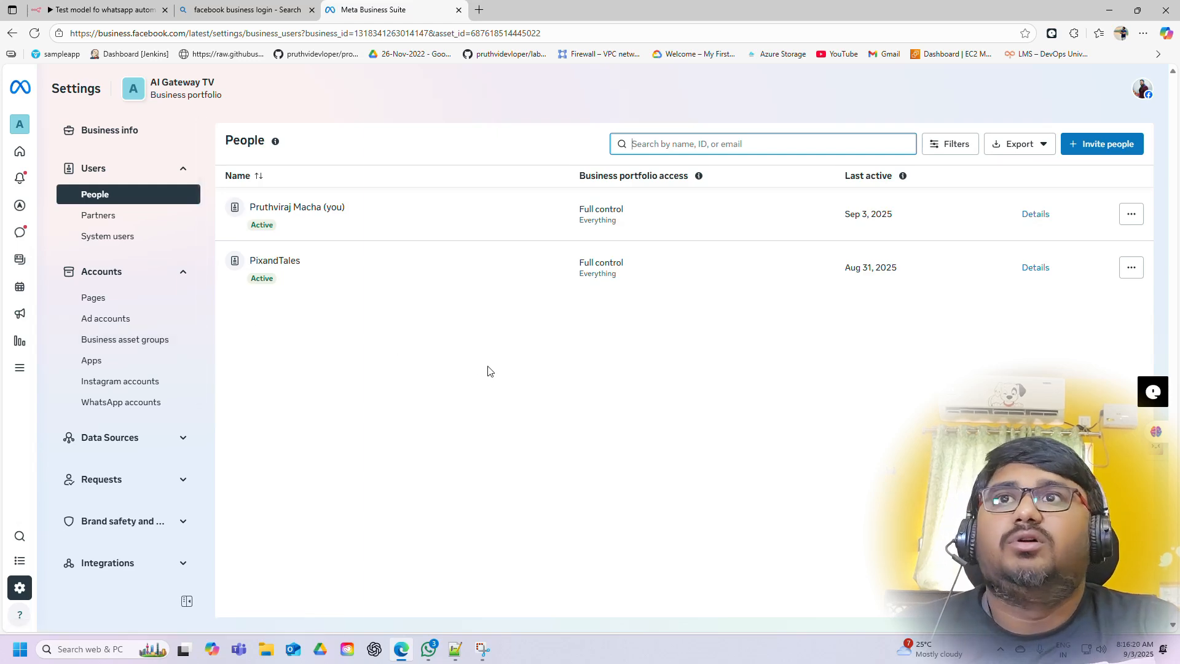
click(114, 369)
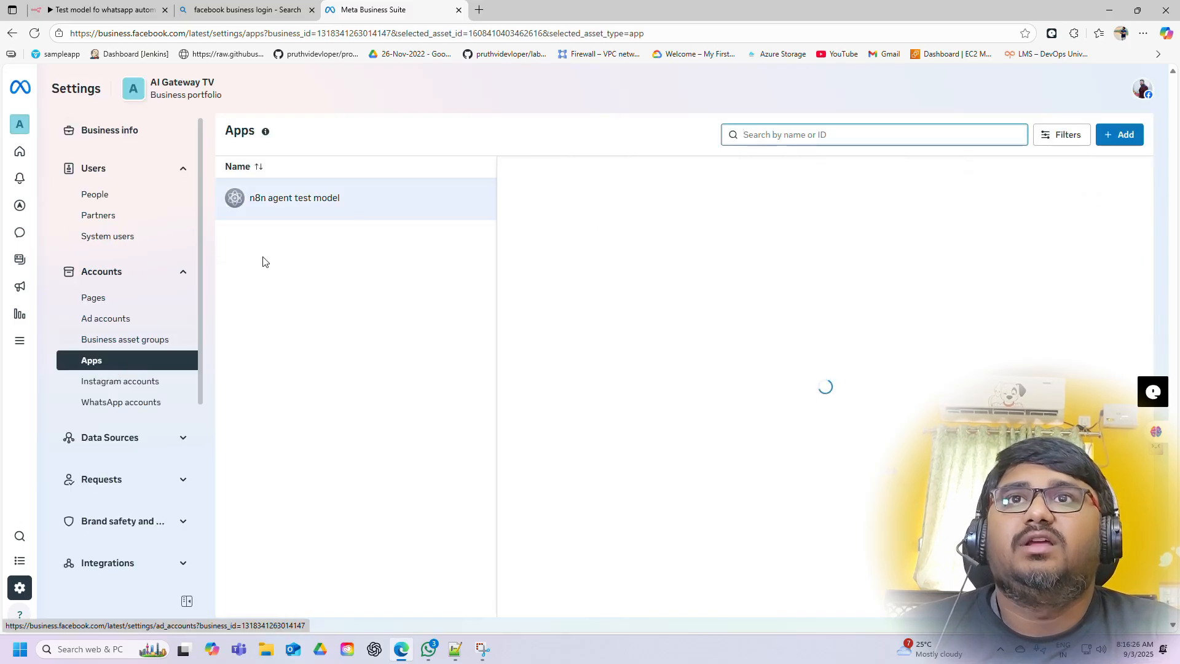
click(373, 199)
right_click(379, 210)
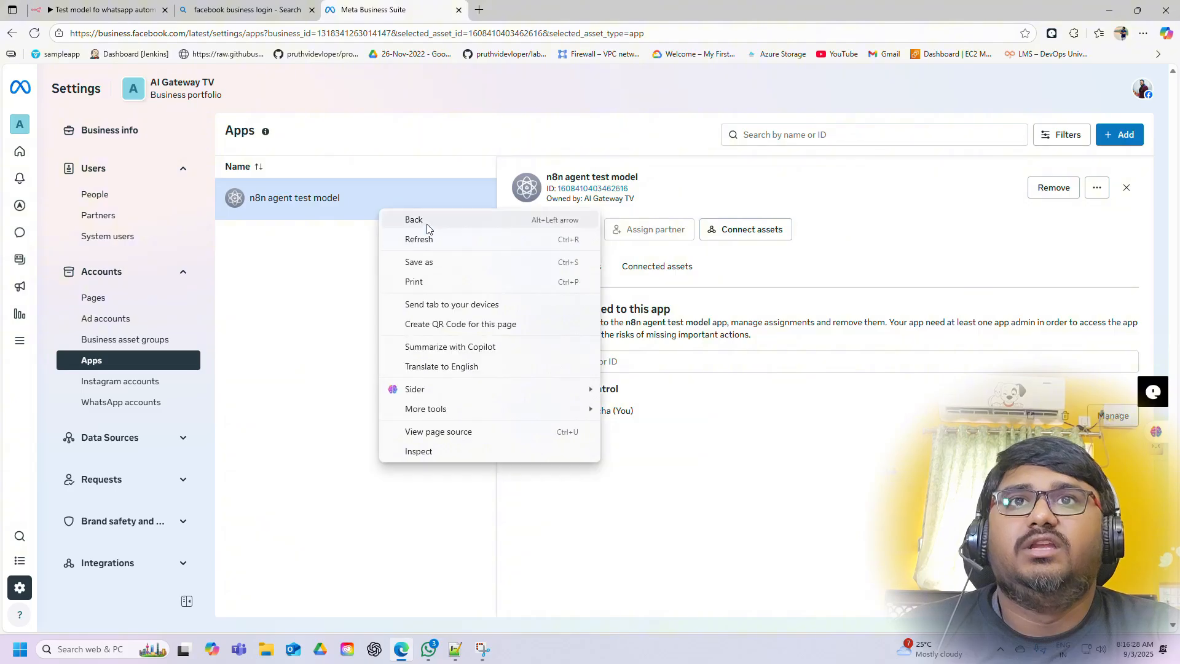
click(299, 295)
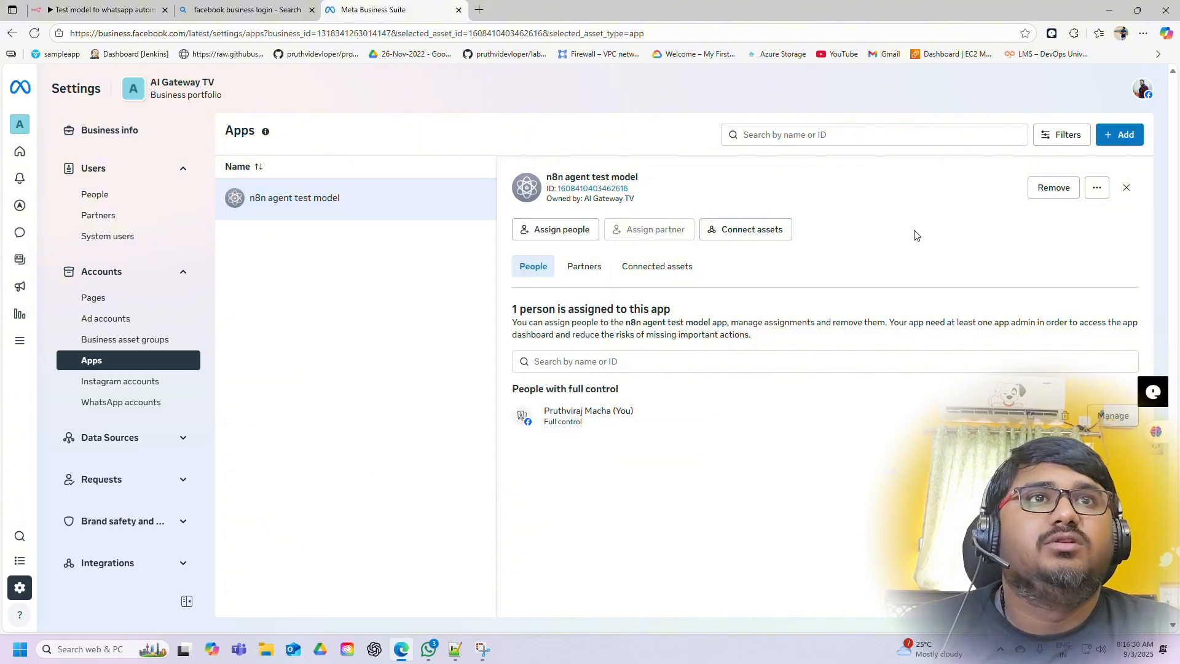
click(1052, 187)
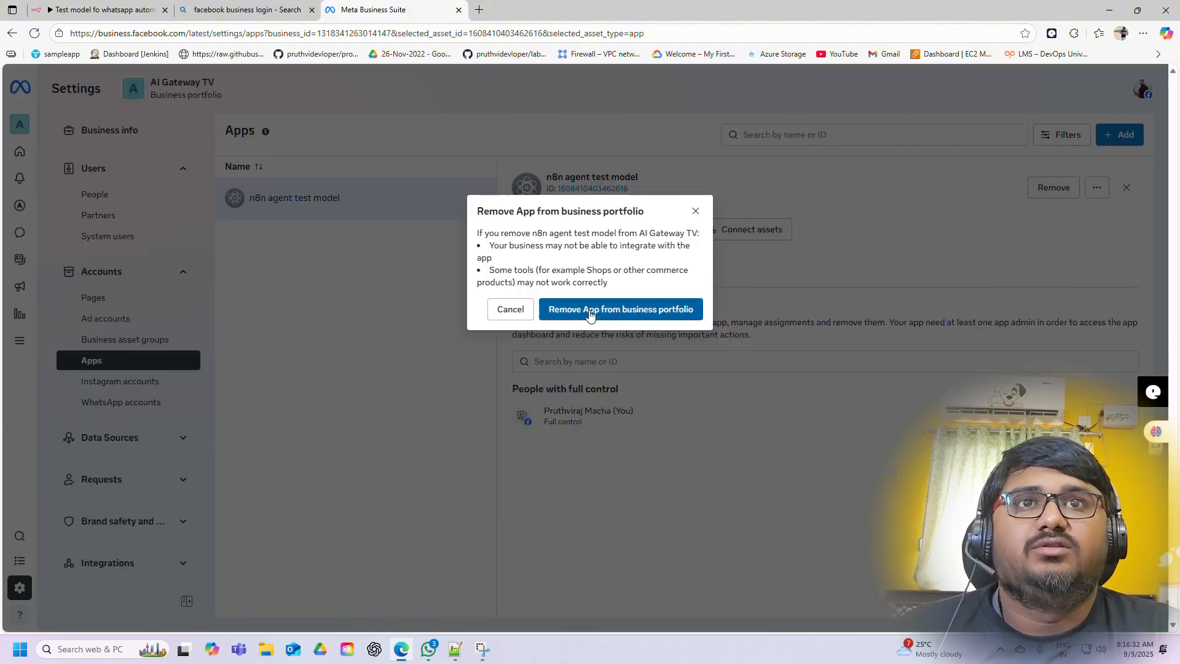
click(588, 312)
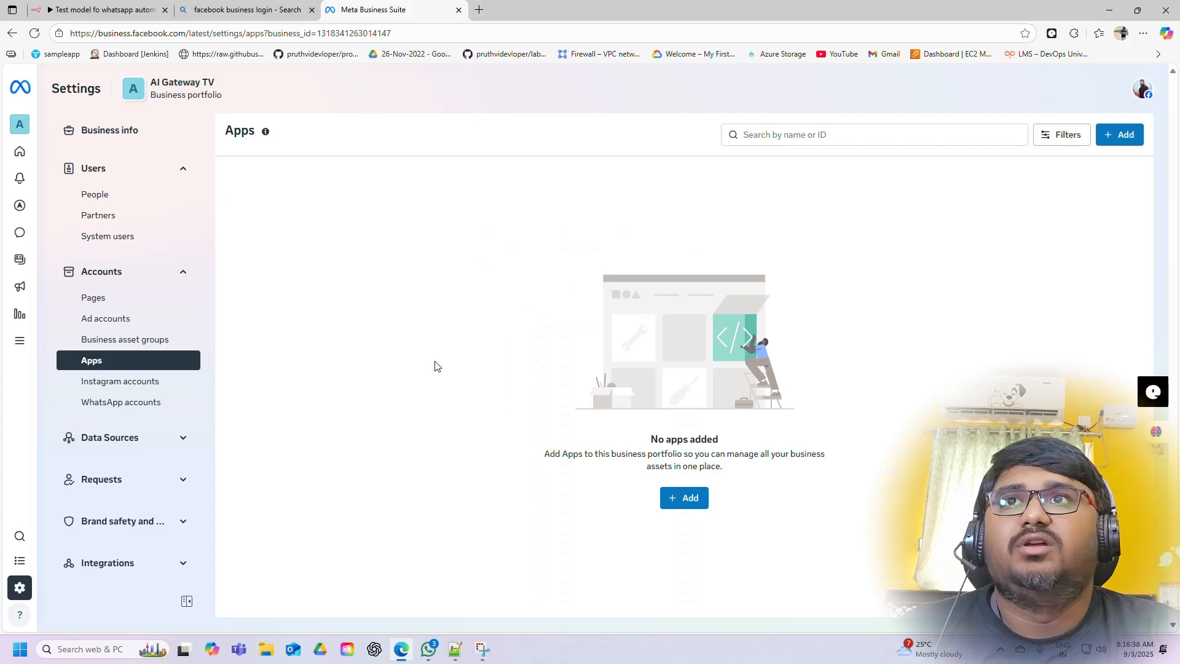
Start creating a new app ID for the portfolio, name the app "n8n agent test model" and continue to the use cases
click(1124, 136)
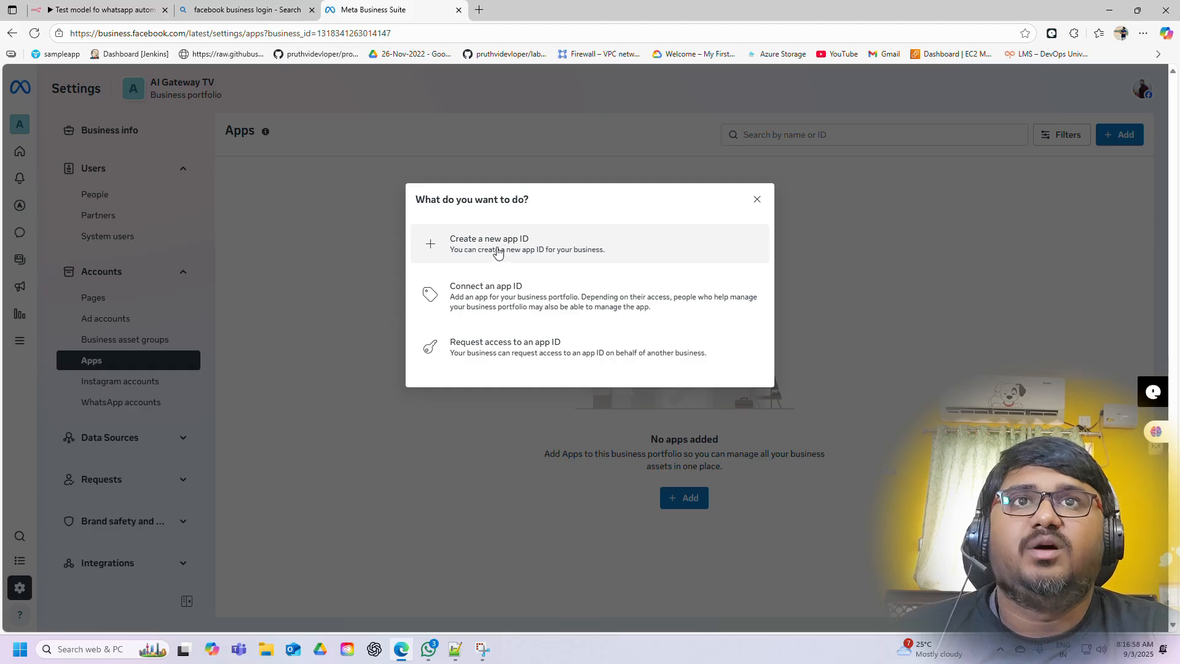
click(498, 251)
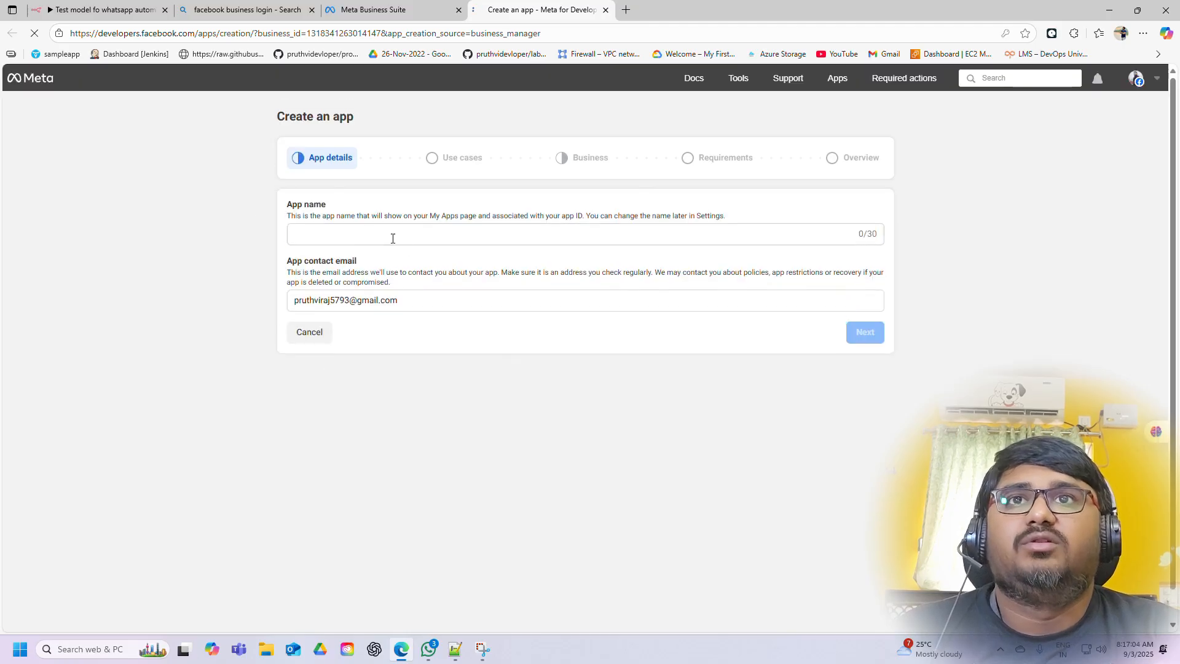
click(390, 237)
click(366, 277)
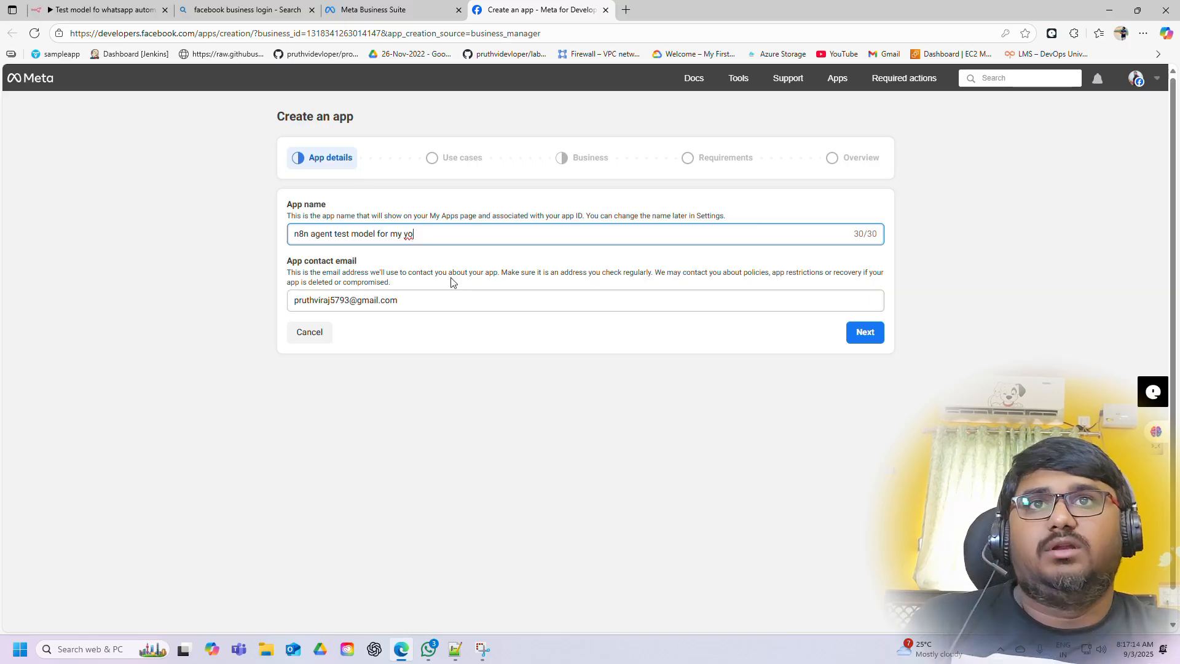
click(422, 236)
key(BackSpace)
key(BackSpace)
key(BackSpace)
key(BackSpace)
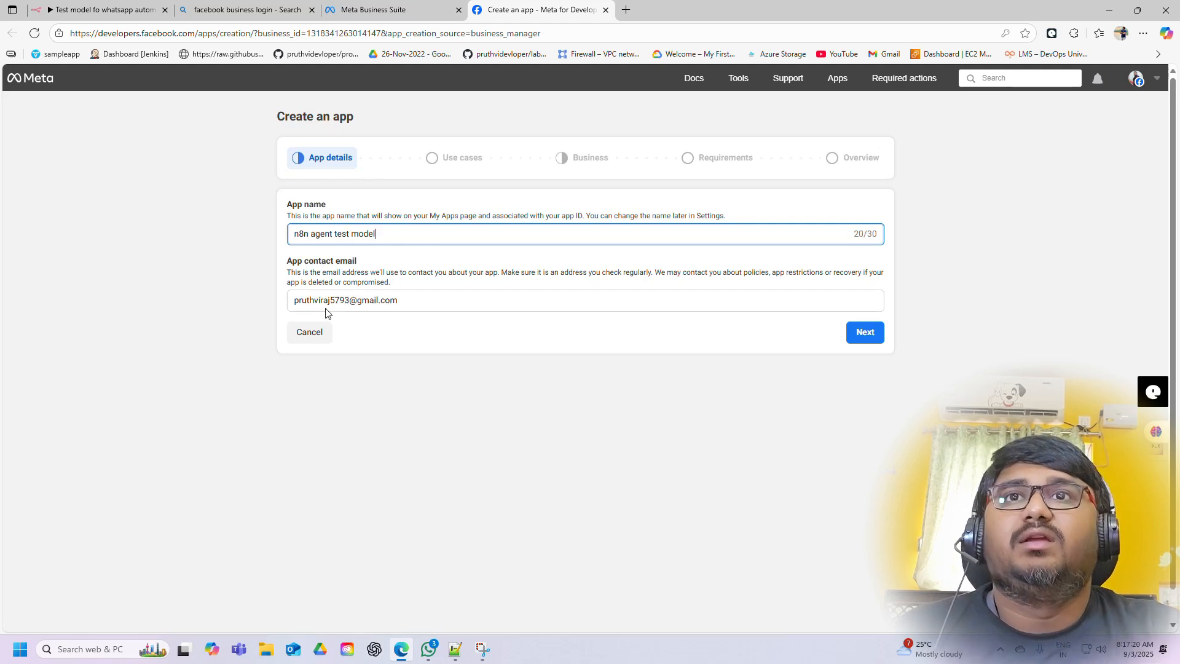
click(865, 332)
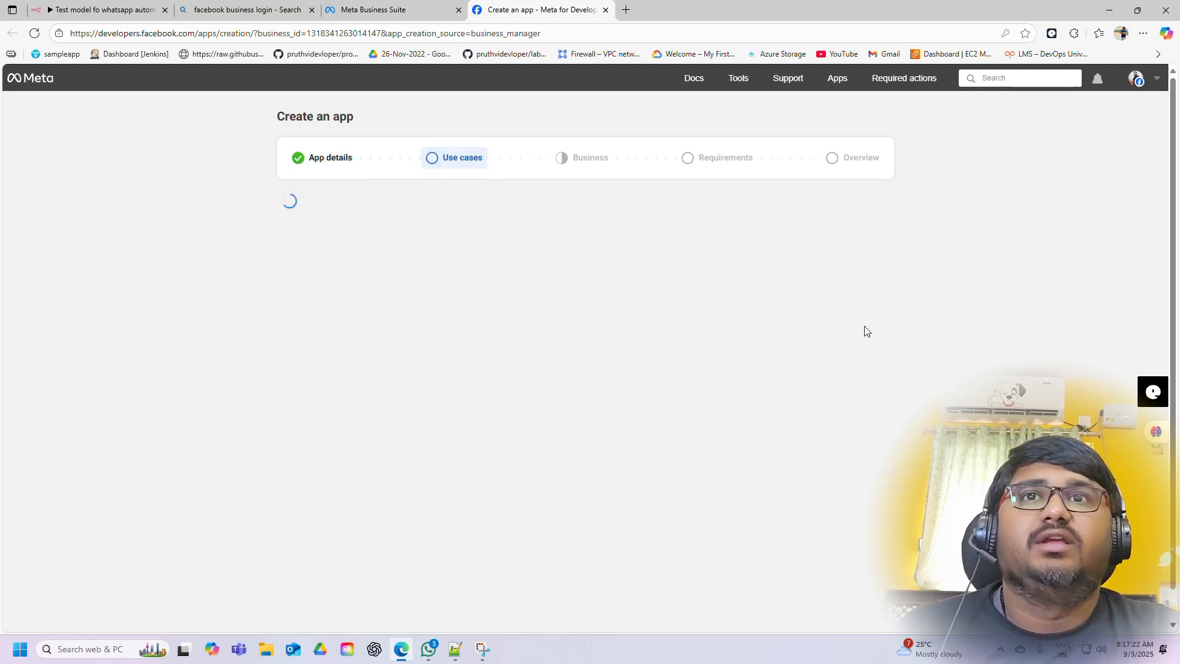
Choose the use case Other and the app type Business for the new app, and continue to its details
scroll(479, 353, down, 1)
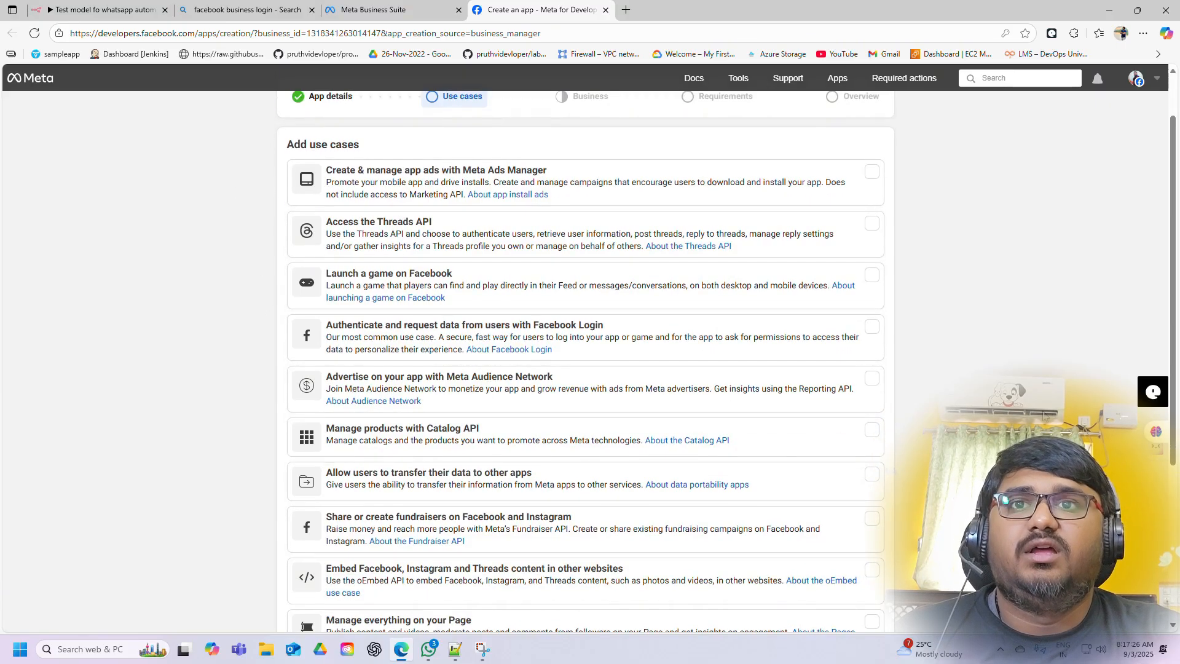
scroll(900, 361, down, 4)
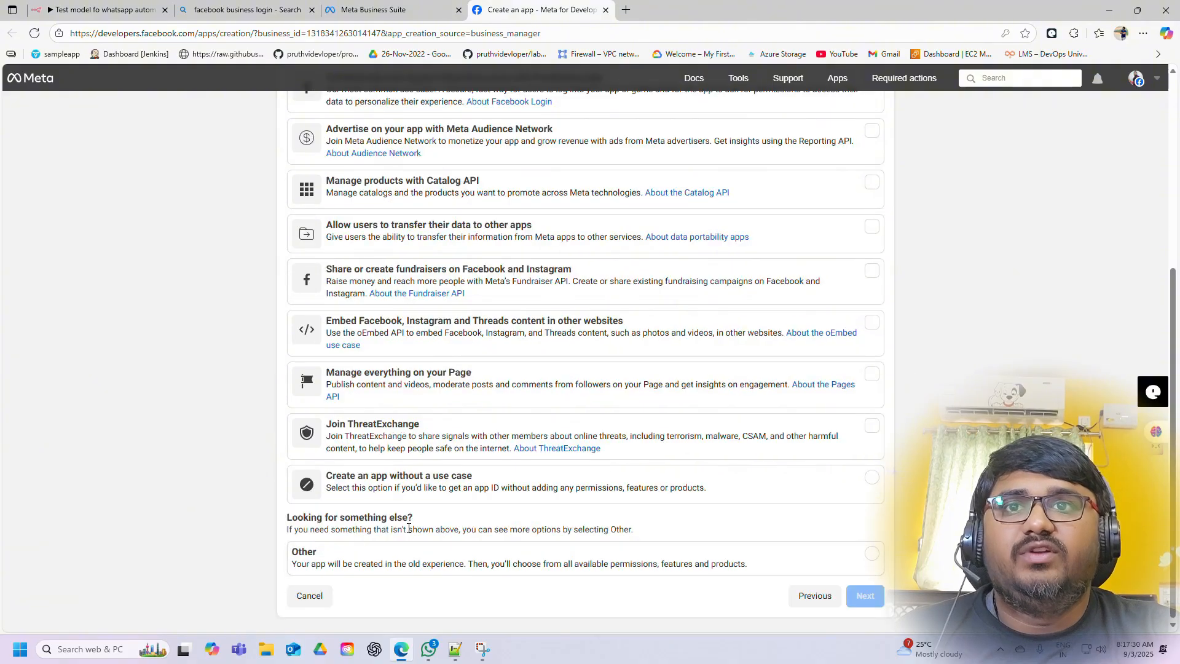
click(406, 565)
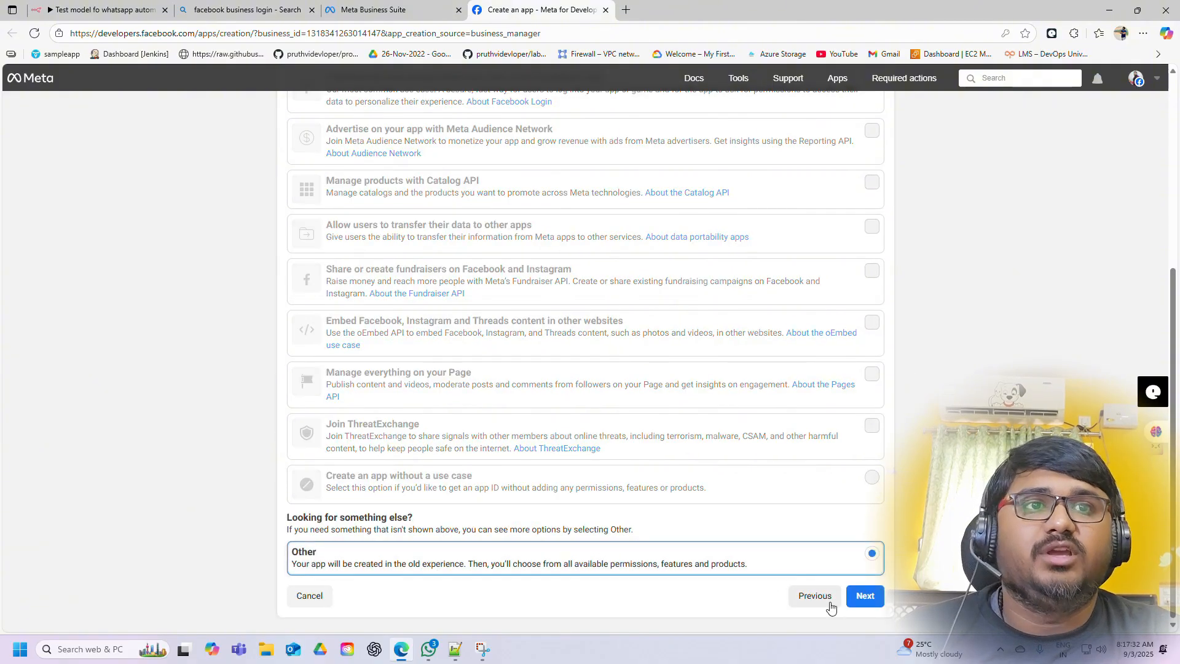
click(867, 599)
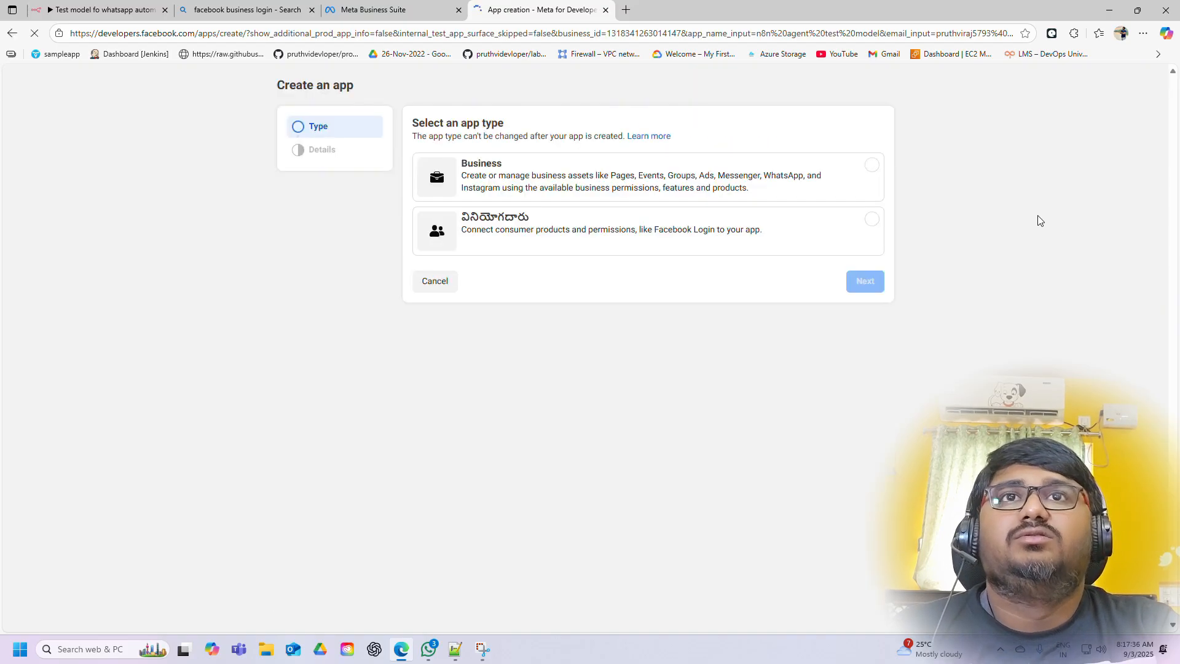
click(698, 187)
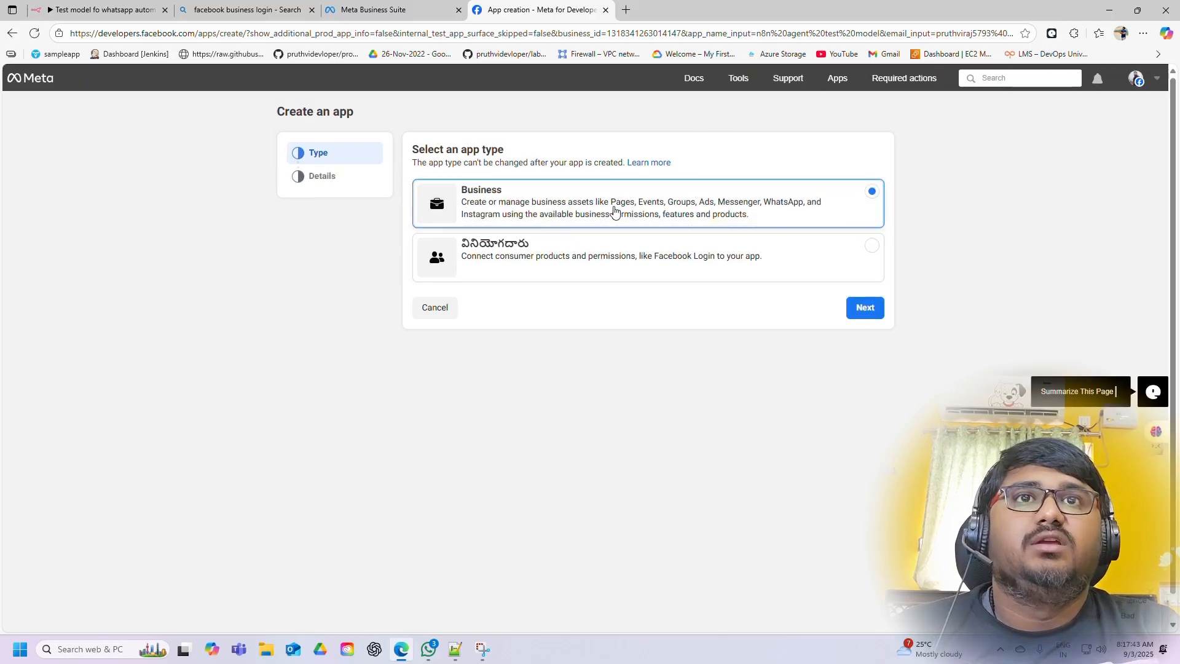
click(871, 307)
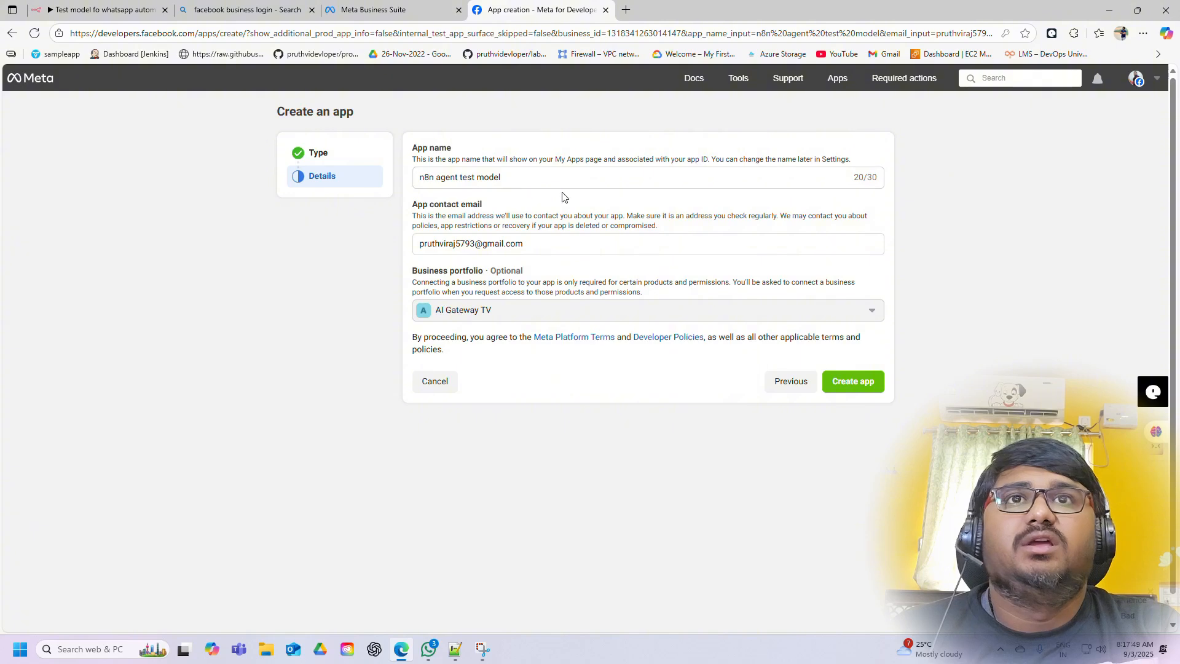
Create the app with the filled-in details and submit the account password to authorise it
click(857, 382)
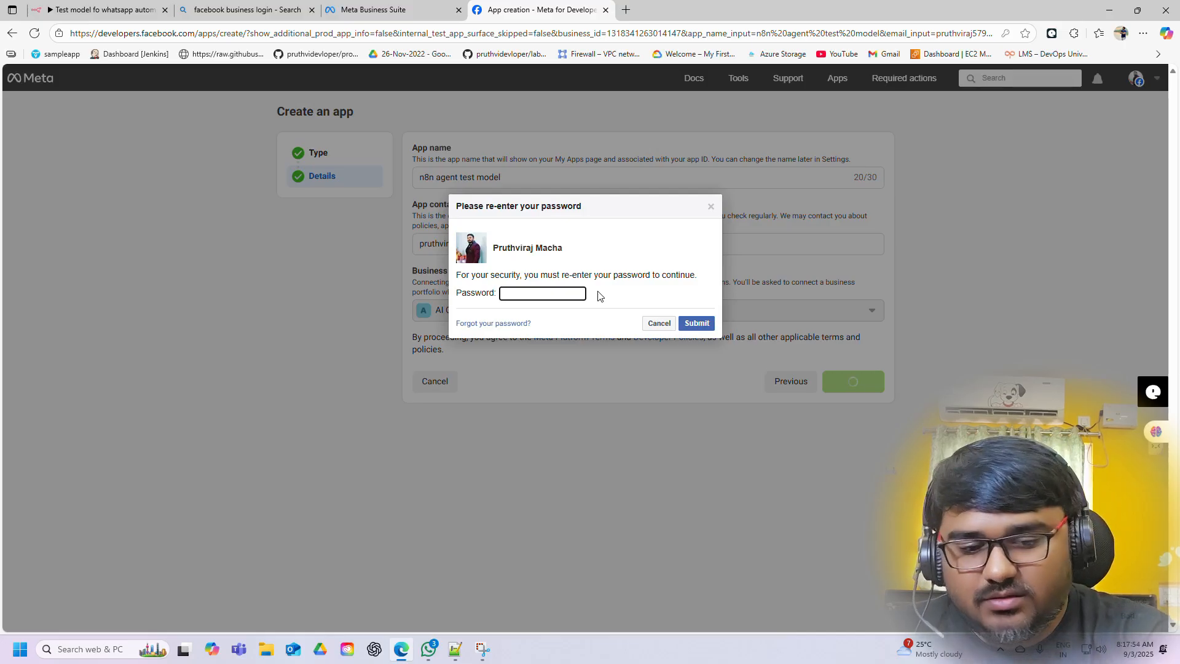
text(••••••)
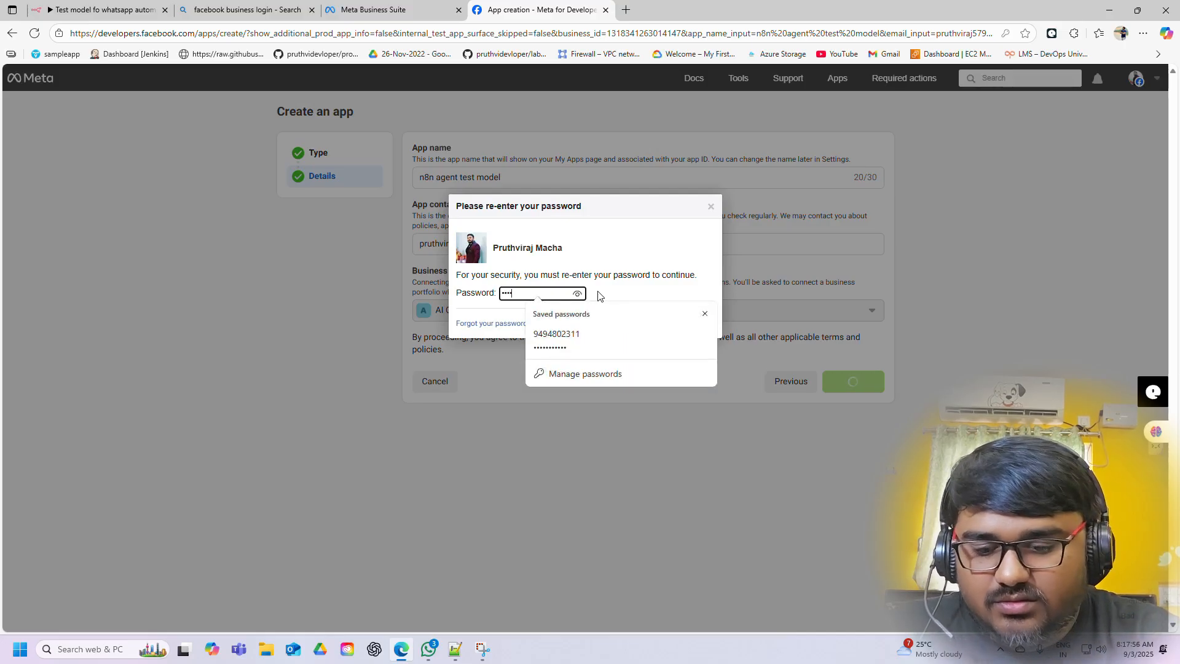
text(••)
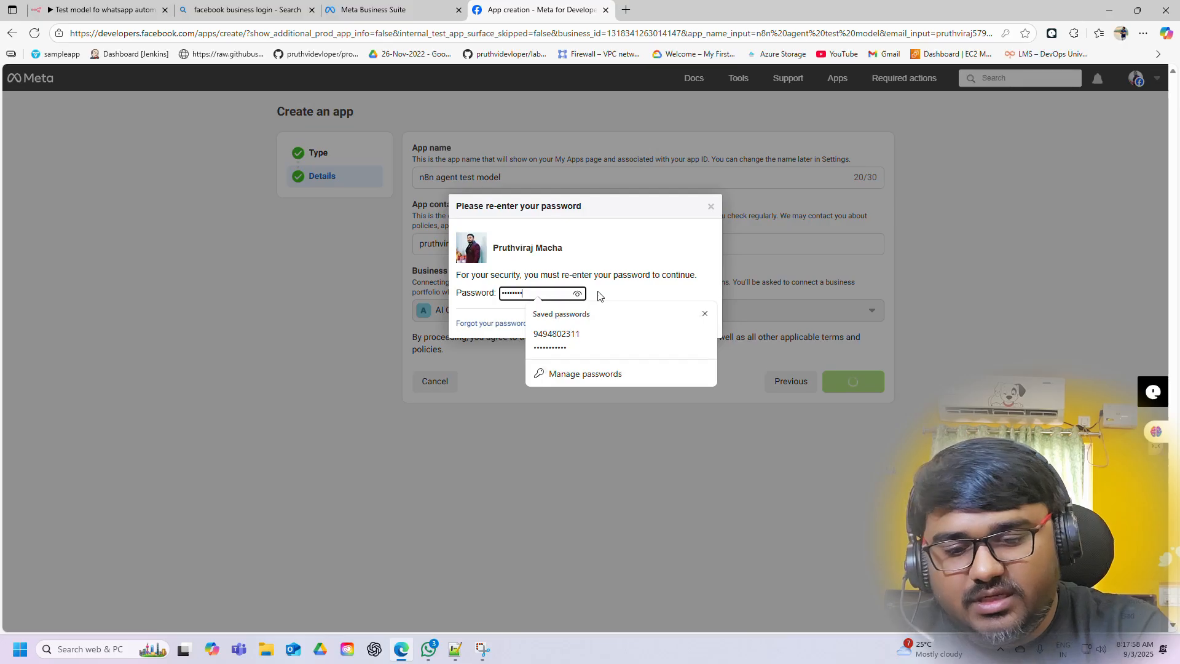
click(600, 295)
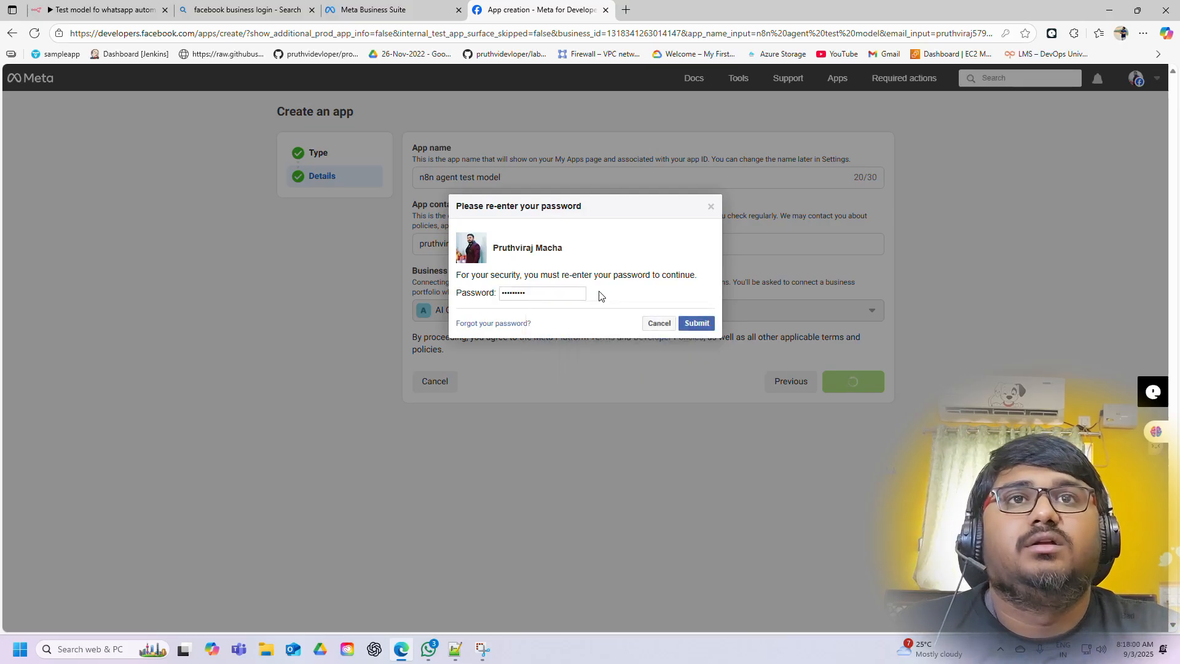
click(699, 323)
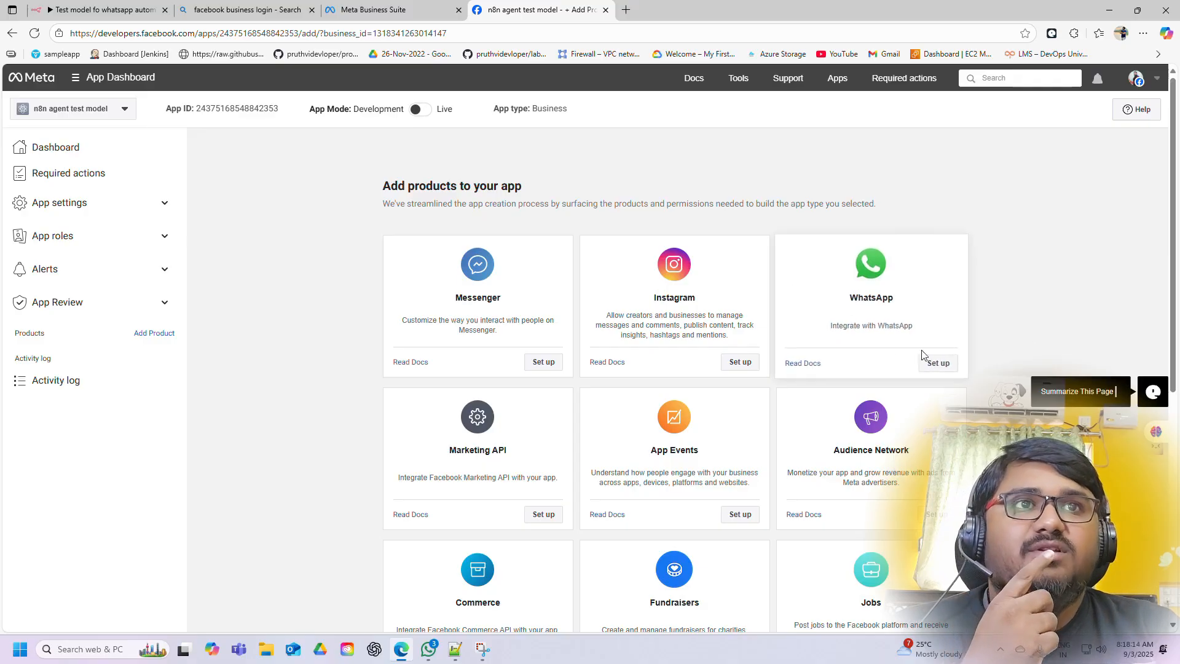
Look through the products available for the app and set up the WhatsApp product
scroll(989, 295, down, 2)
scroll(997, 287, down, 3)
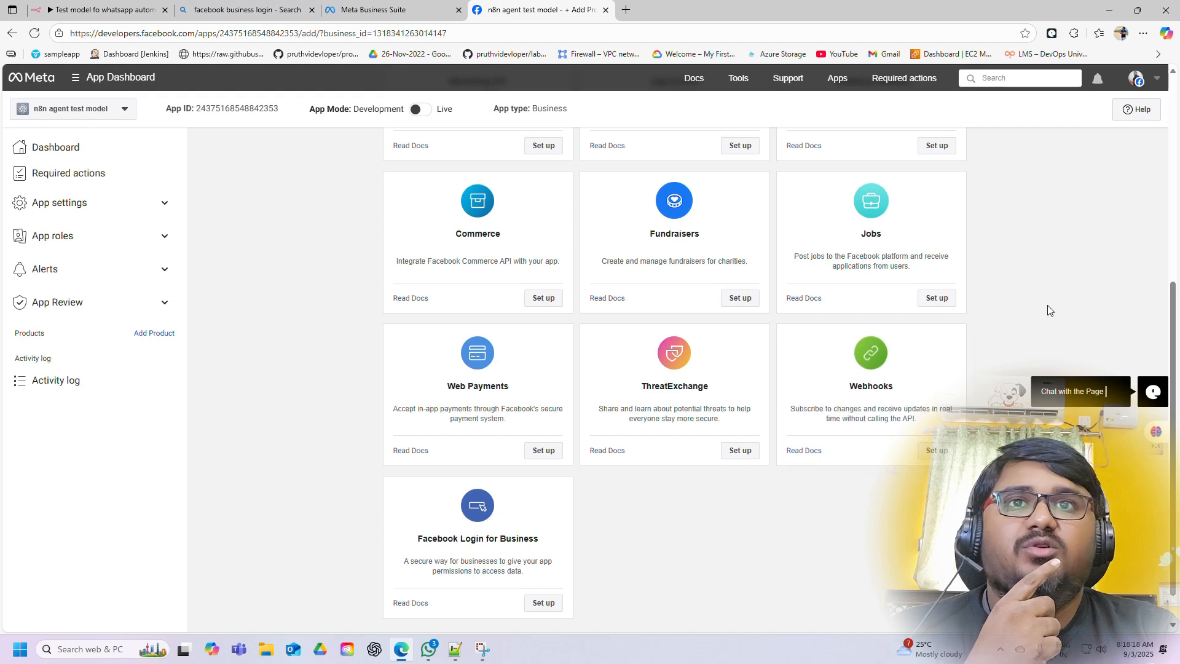
scroll(1048, 304, up, 6)
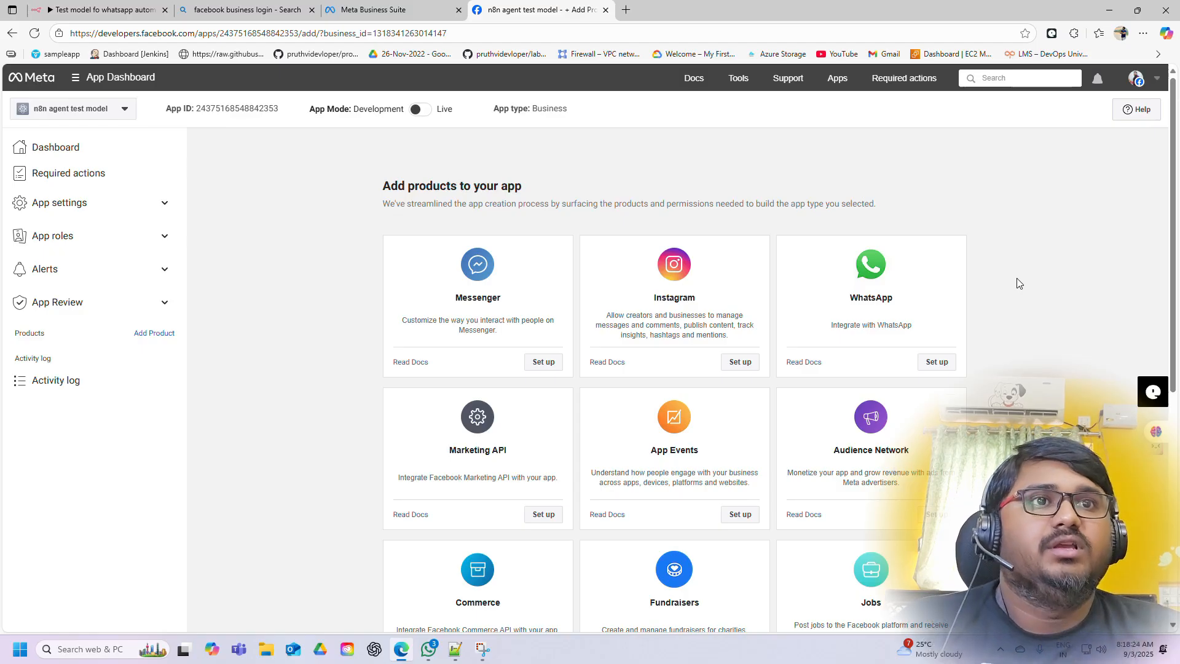
click(939, 363)
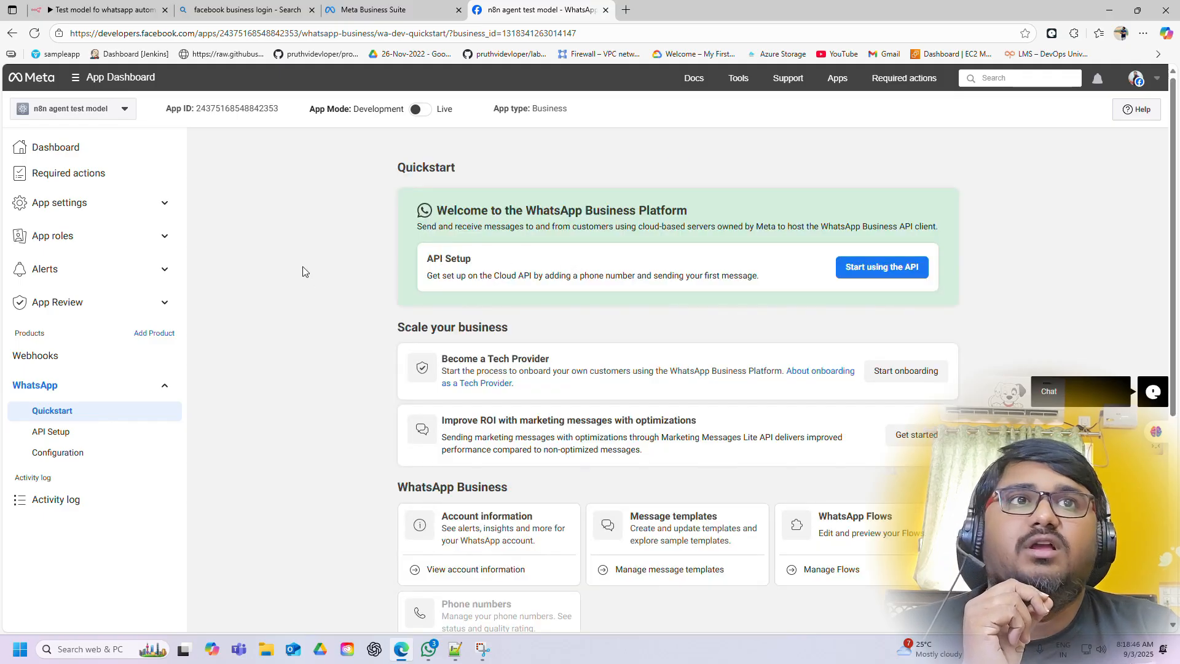
Open the app's basic settings and copy its App ID
scroll(302, 270, down, 2)
scroll(303, 271, up, 3)
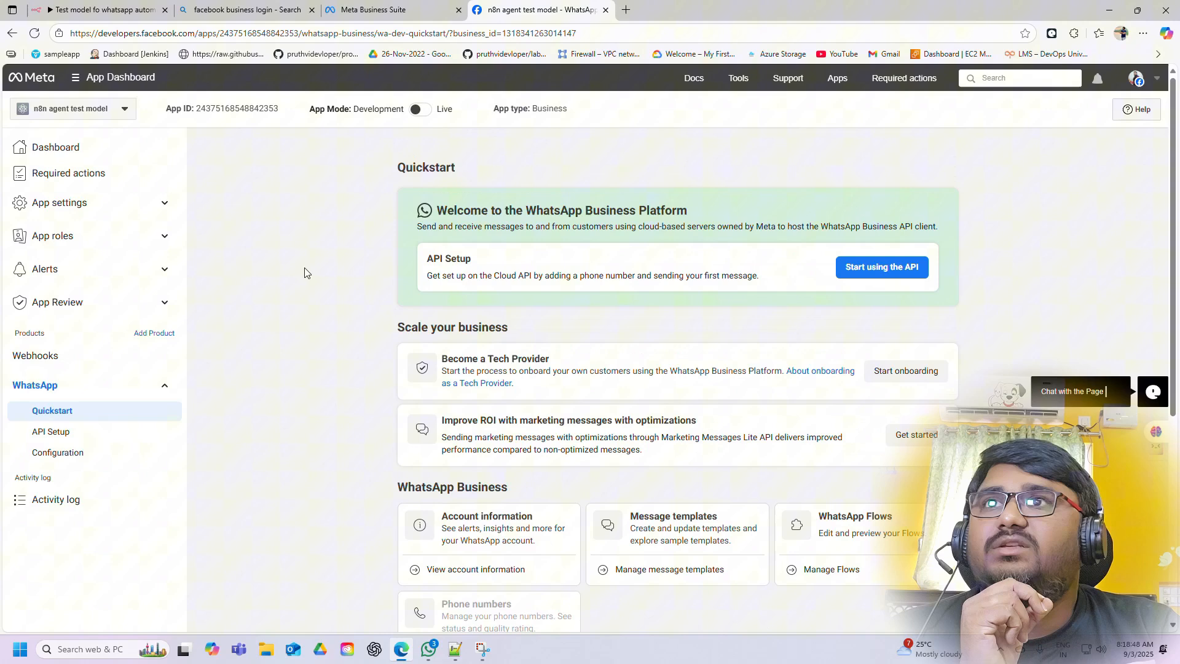
click(163, 206)
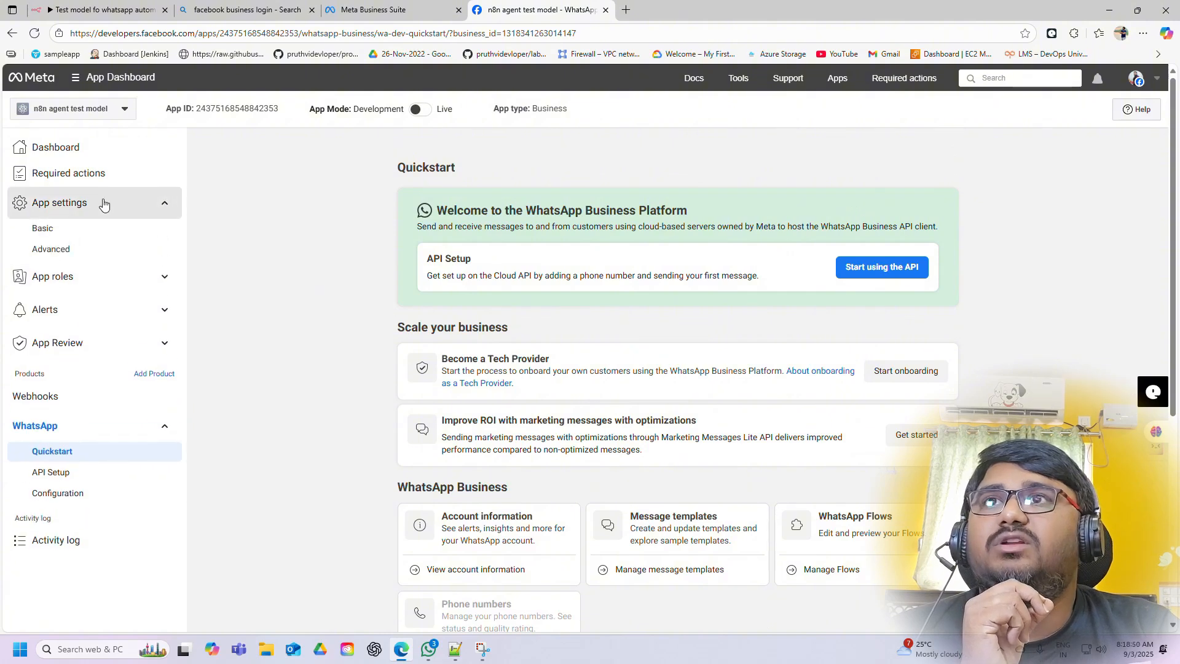
click(53, 236)
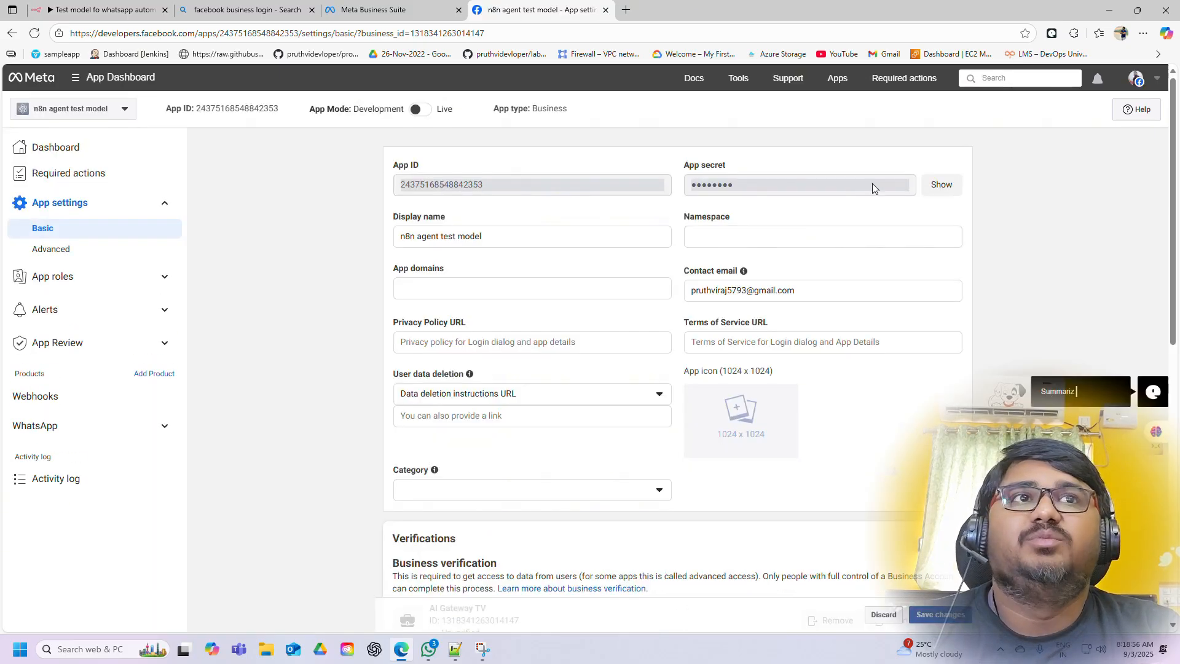
double_click(523, 186)
key(ctrl+c)
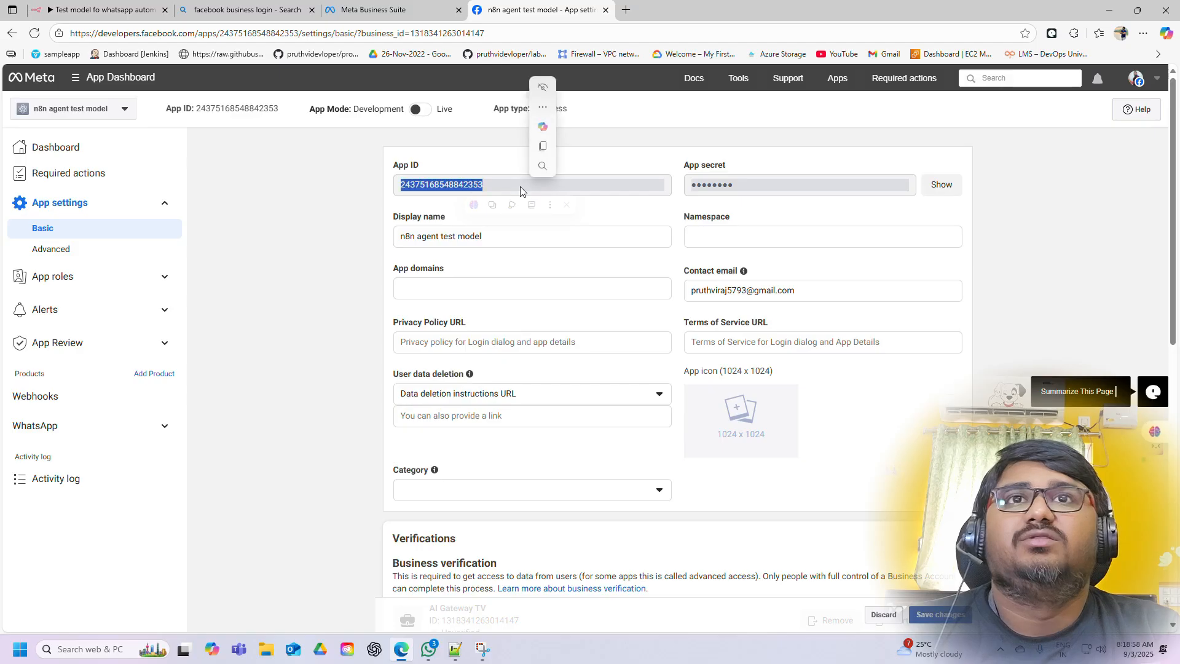
Switch to n8n and paste the copied App ID as the Client ID of the WhatsApp OAuth credential
click(96, 8)
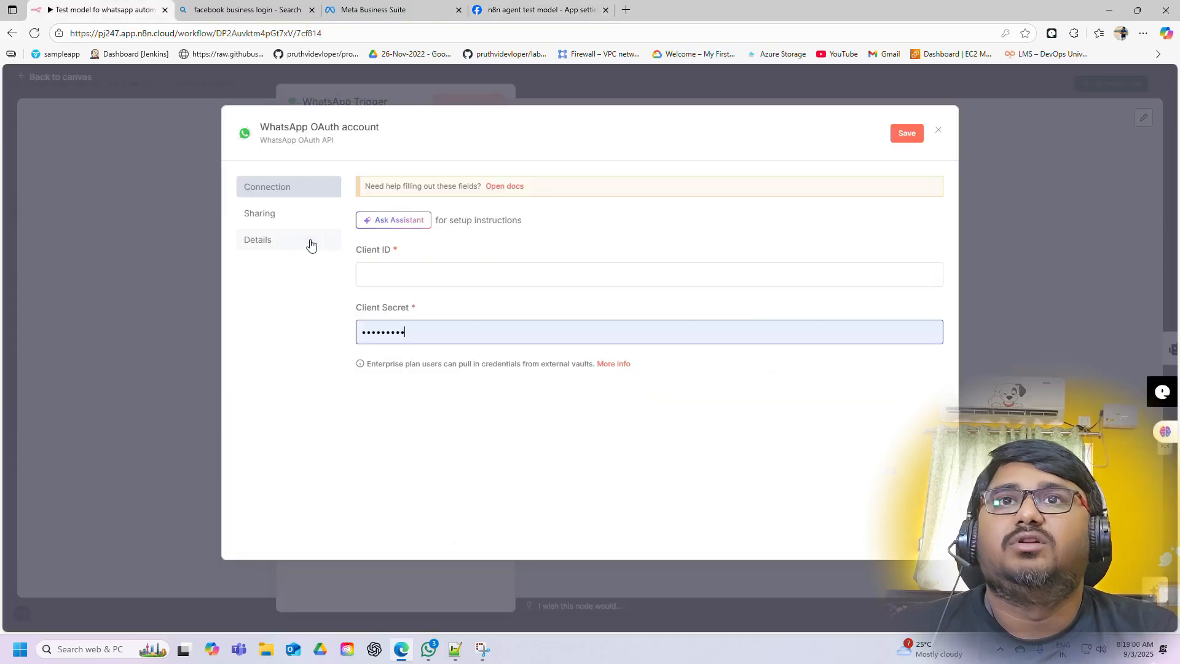
click(368, 273)
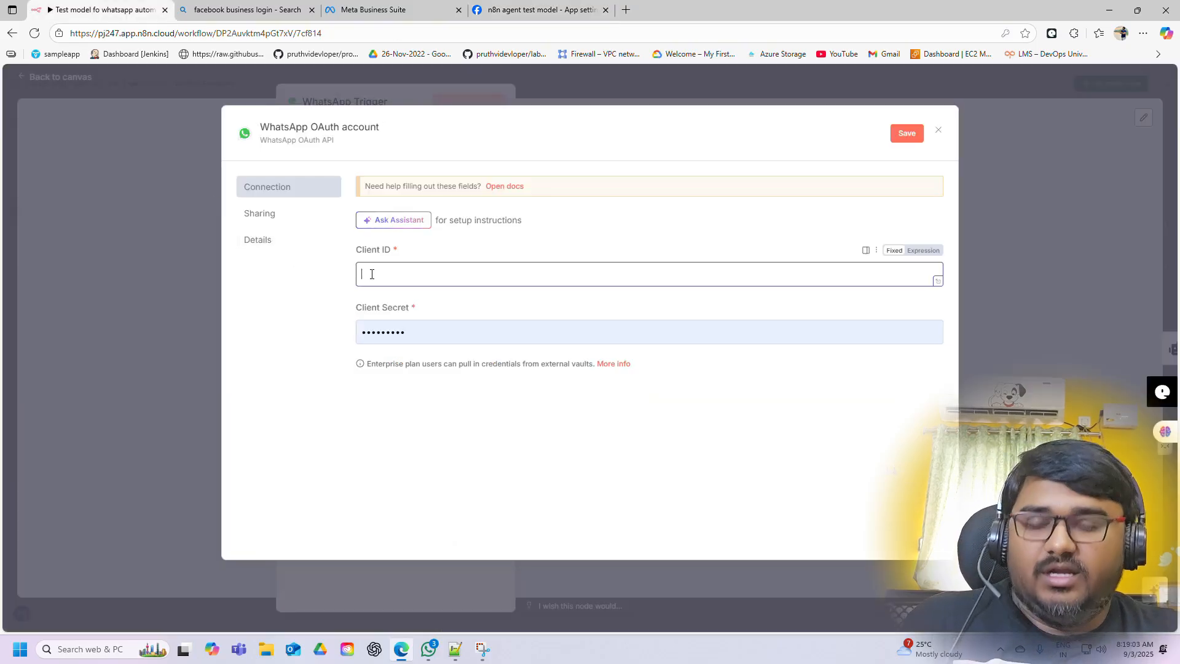
key(ctrl+v)
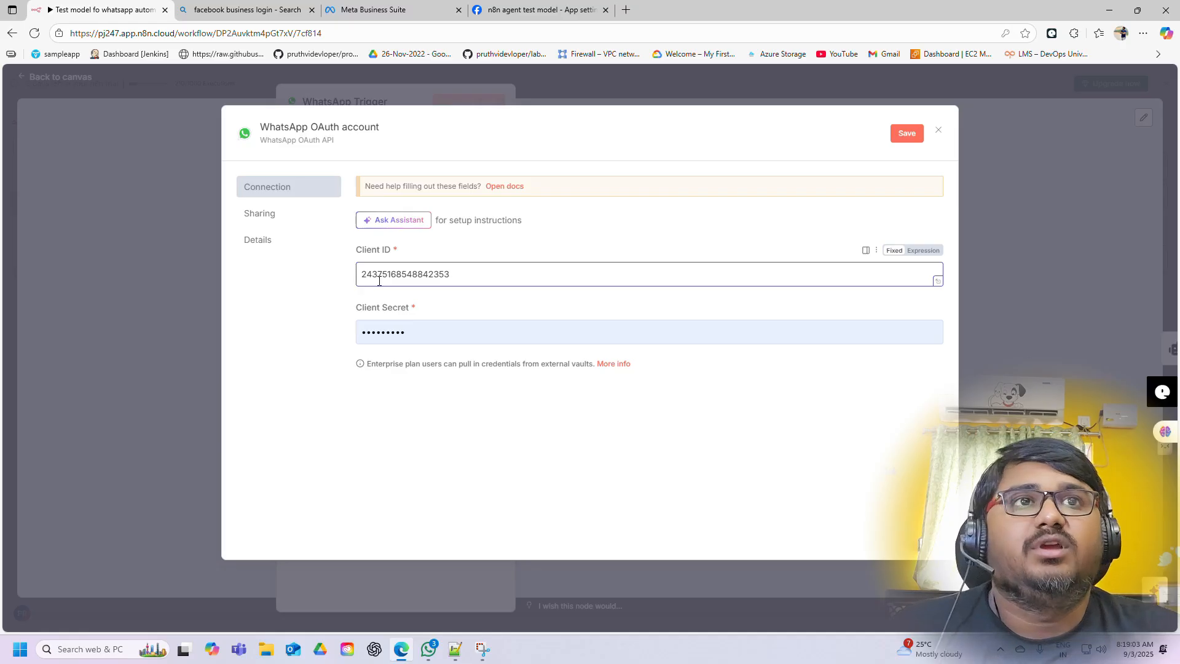
Switch to the Meta App Dashboard, reveal the App secret in the app's basic settings and copy it
click(491, 9)
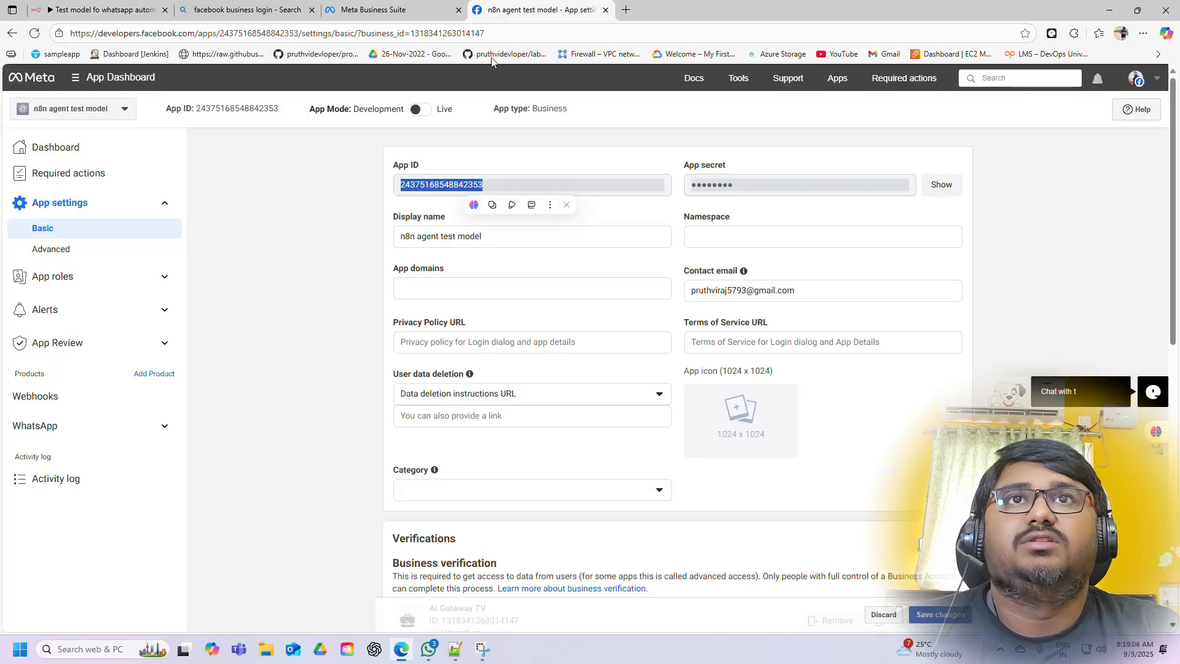
click(949, 185)
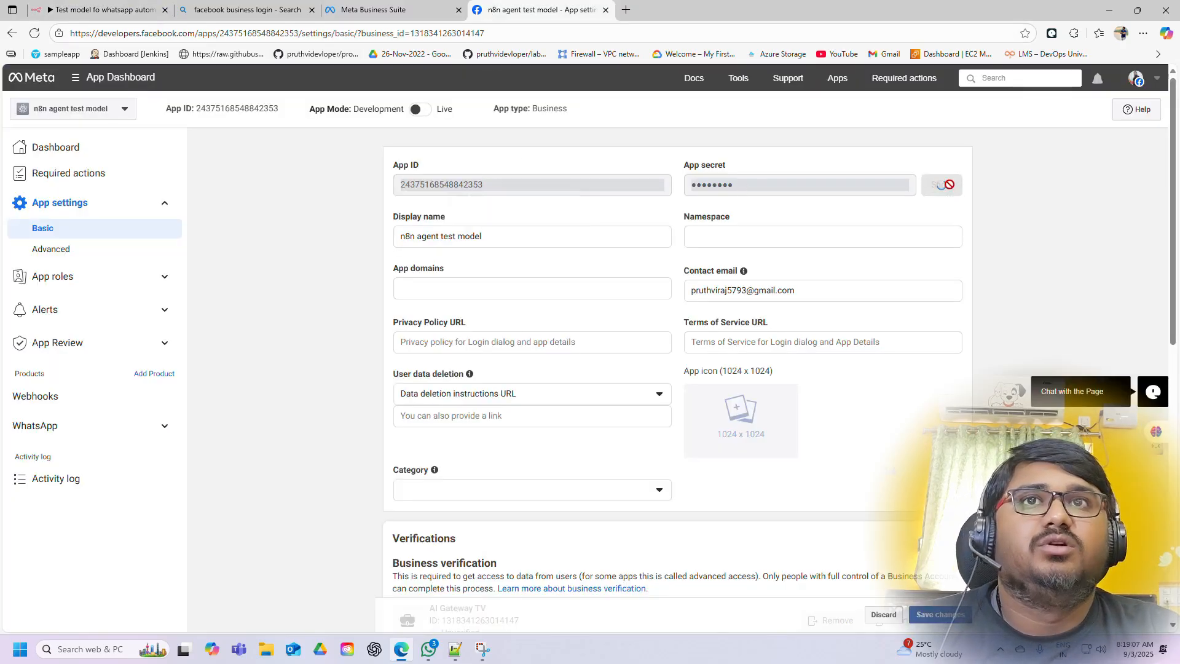
double_click(786, 185)
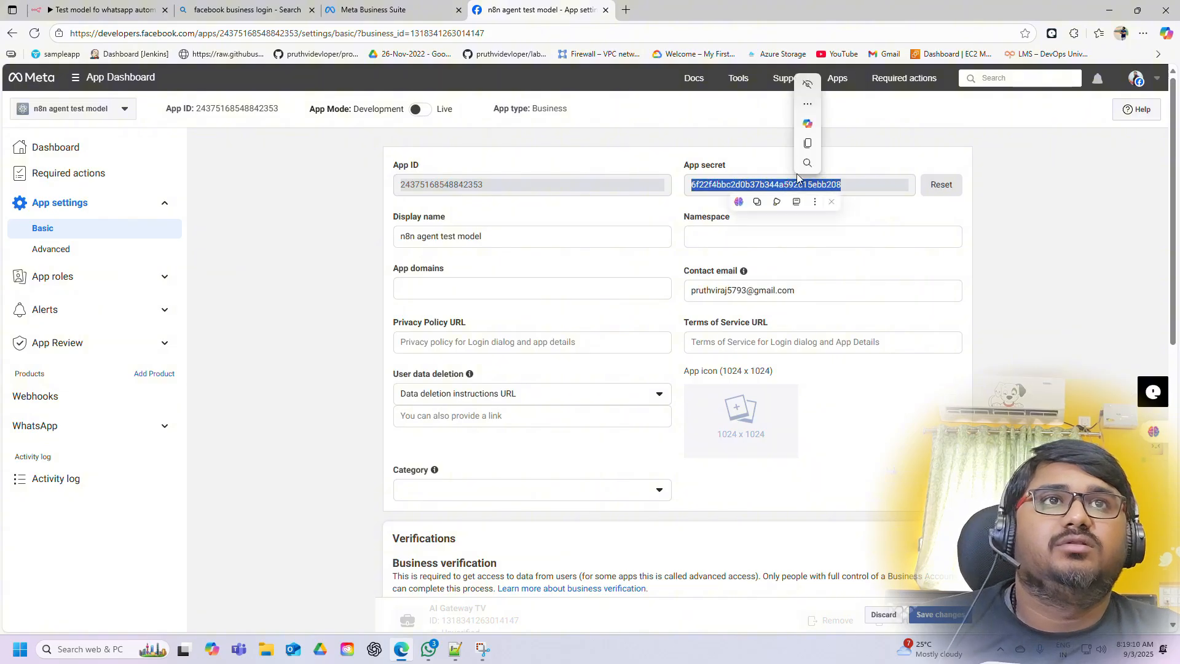
click(813, 144)
Switch to n8n and replace the Client Secret of the WhatsApp OAuth credential with the copied app secret
click(82, 12)
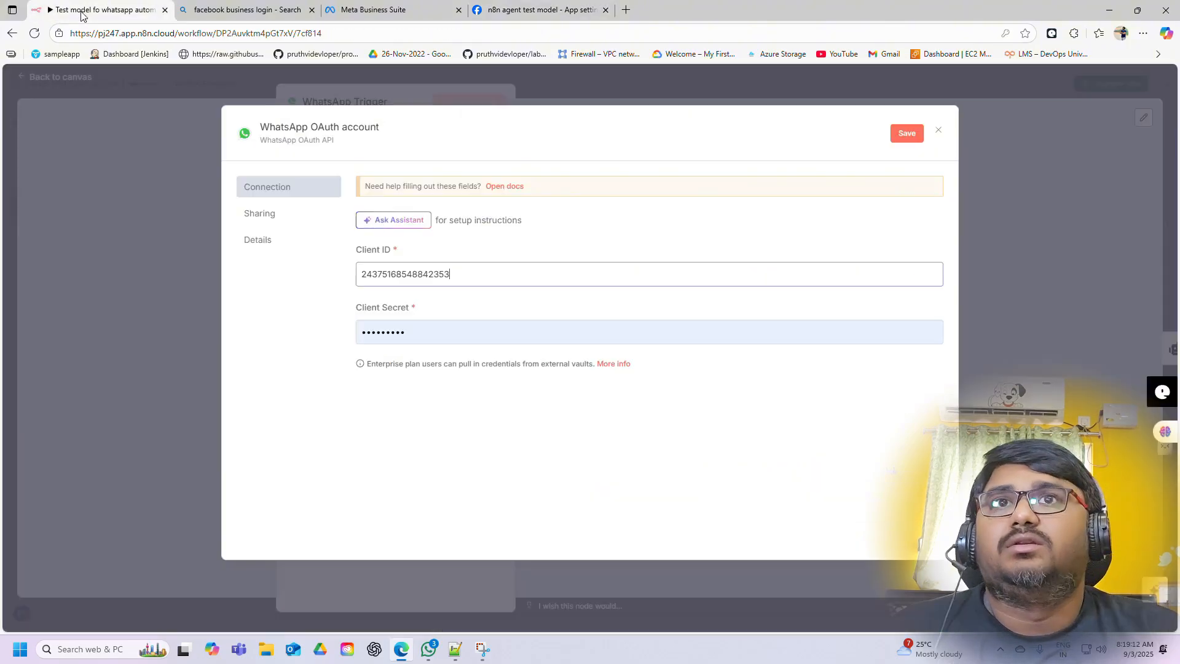
click(385, 335)
key(ctrl+a)
key(ctrl+v)
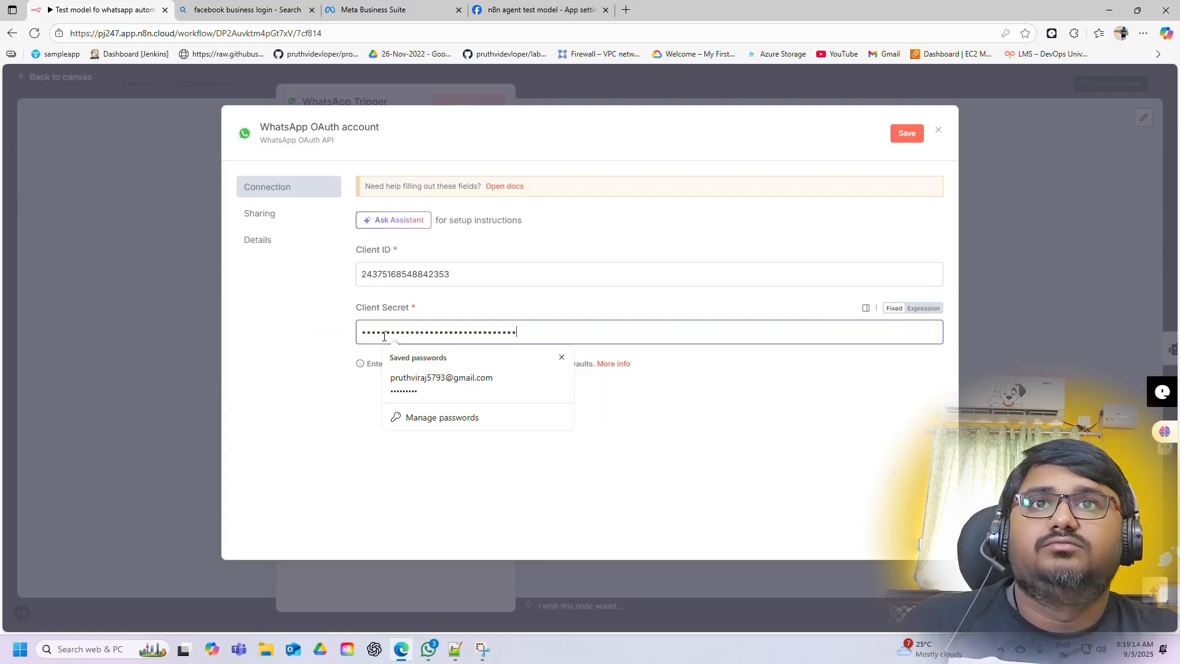
click(722, 448)
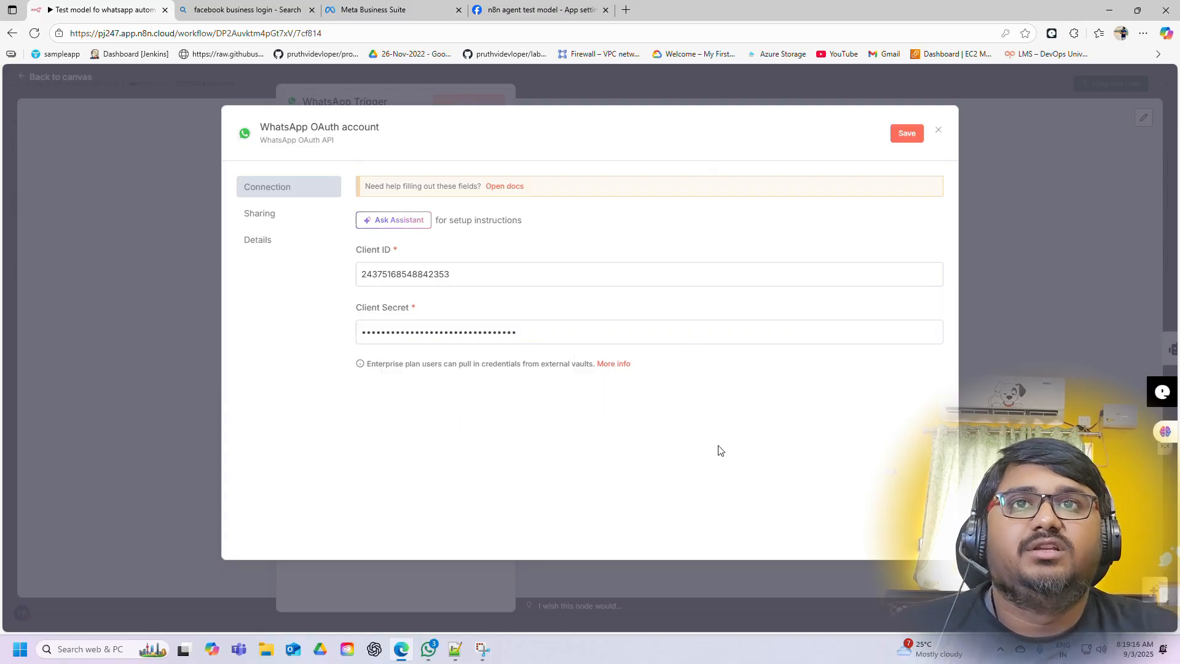
Save the WhatsApp OAuth credential, dismiss the browser's offer to store the password and return to the workflow canvas
click(898, 132)
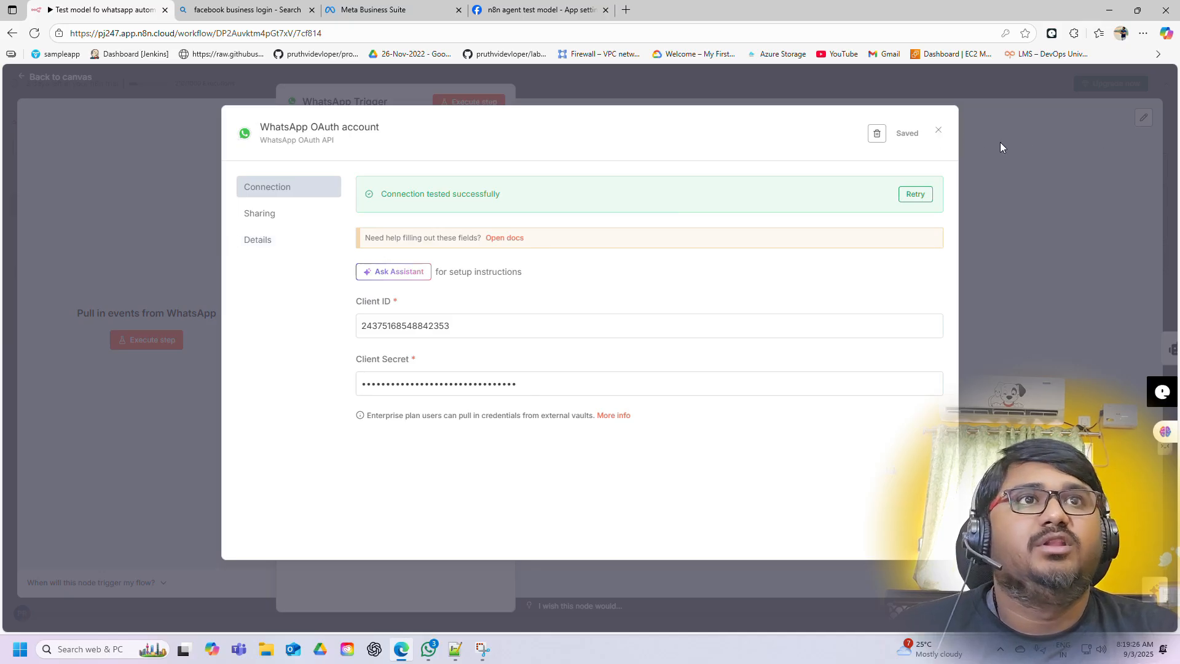
click(937, 133)
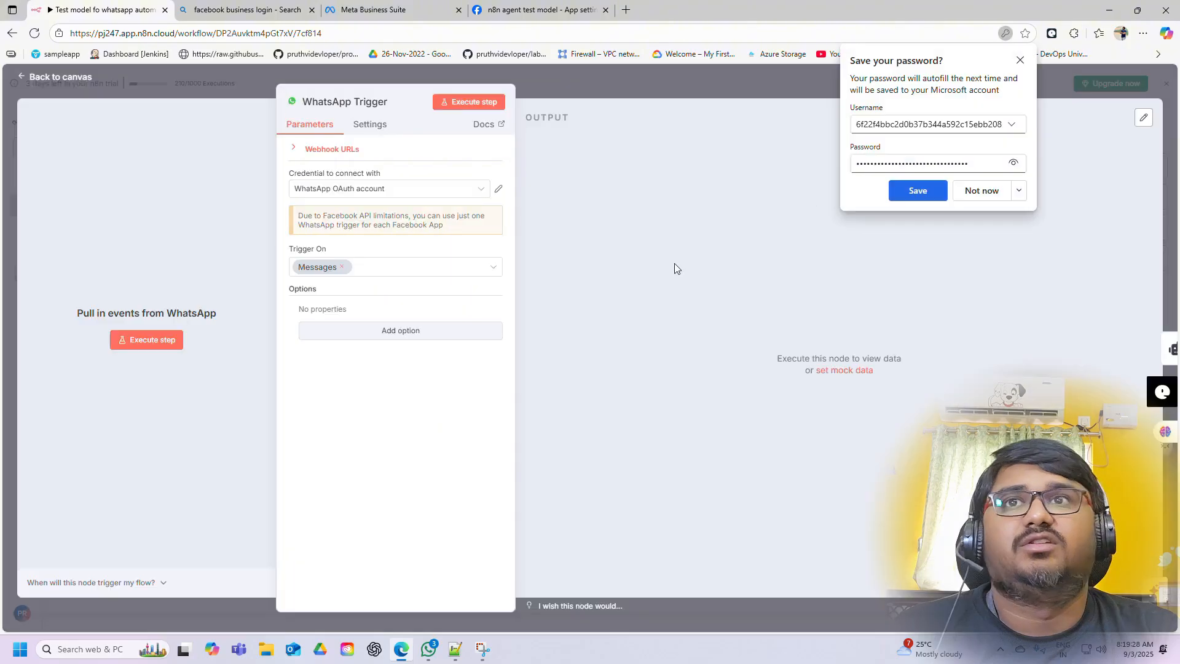
click(1020, 59)
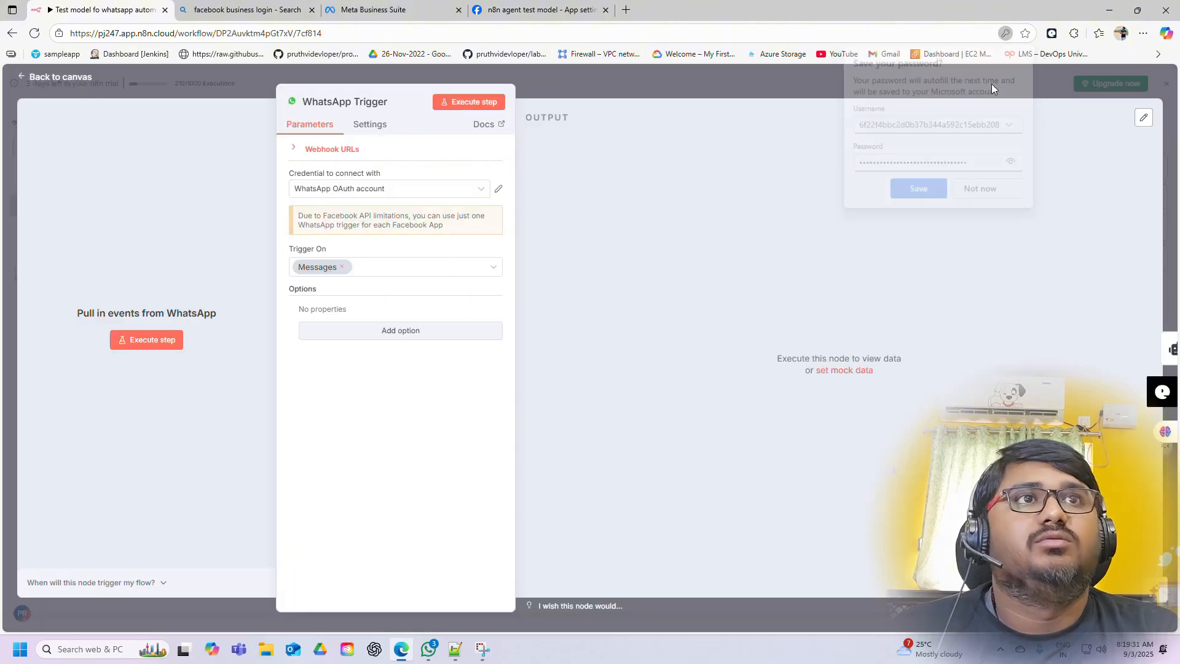
click(57, 77)
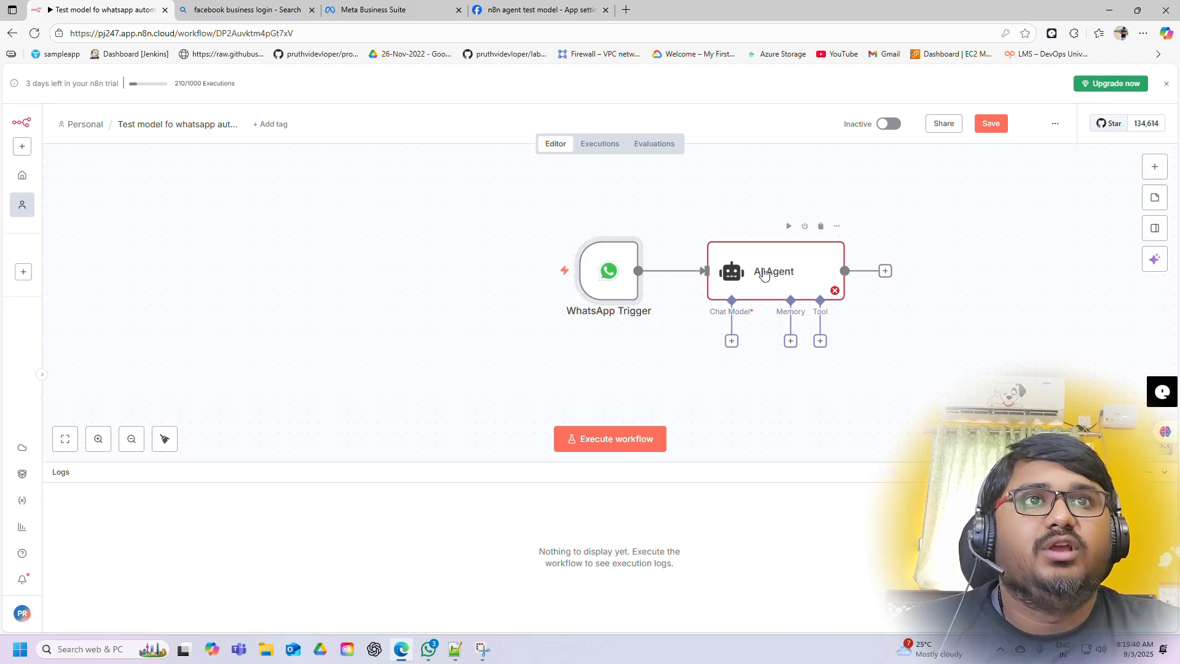
Search the language models for gemini and attach a Google Gemini Chat Model to the AI Agent node
click(731, 343)
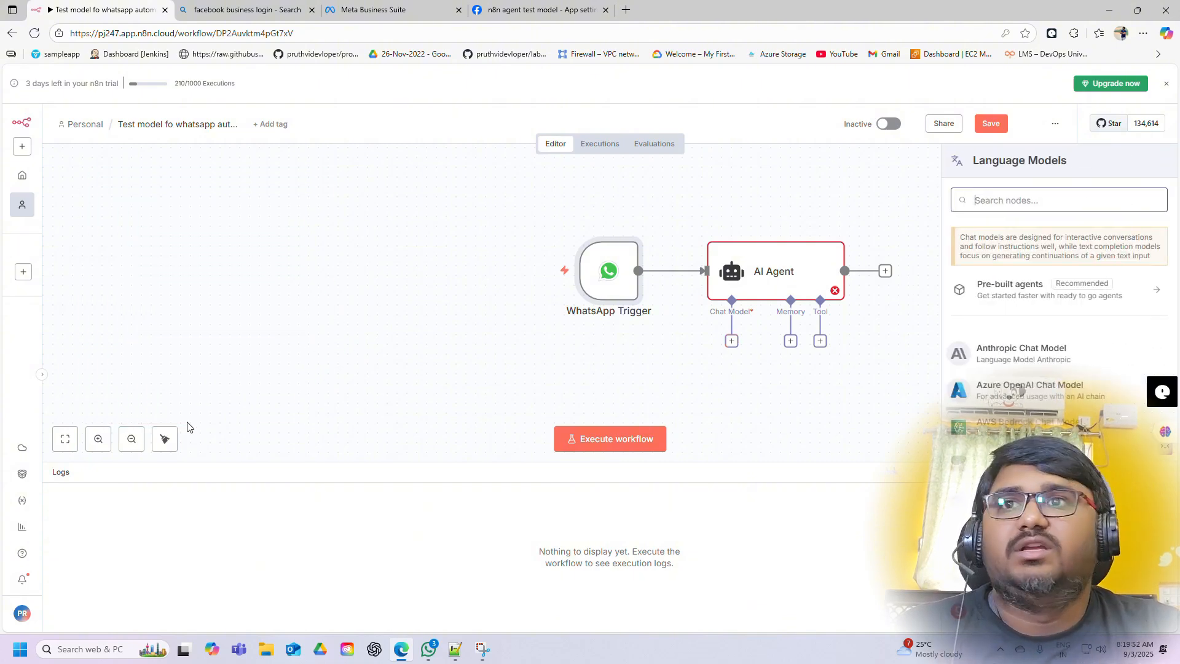
click(66, 438)
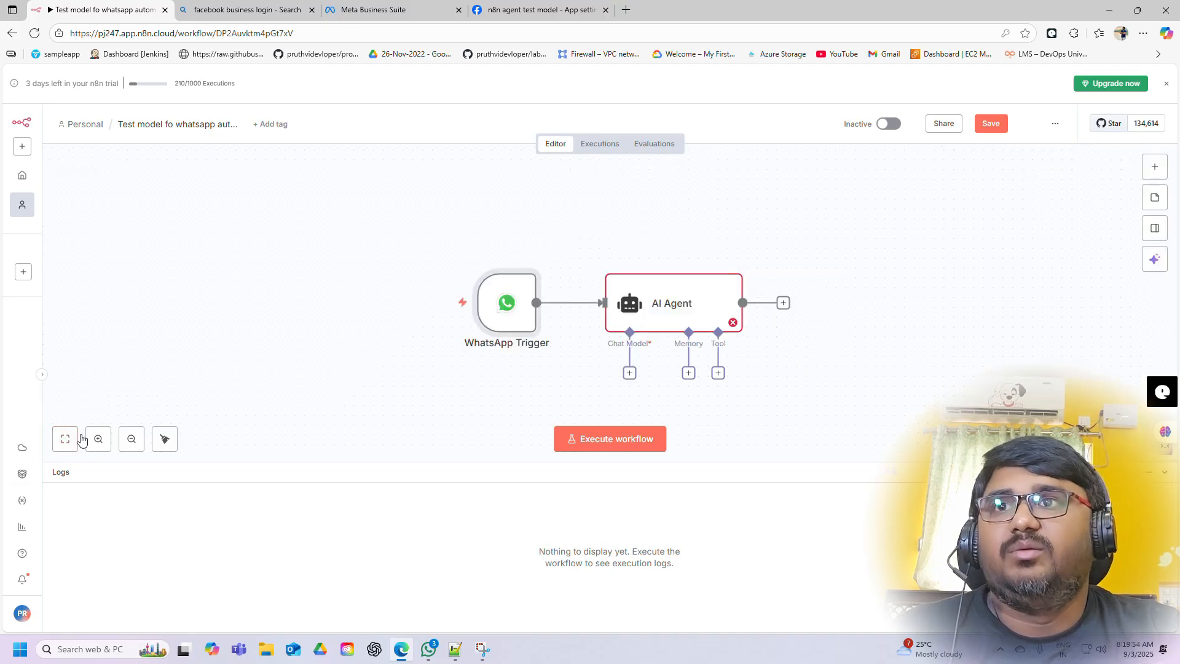
click(629, 373)
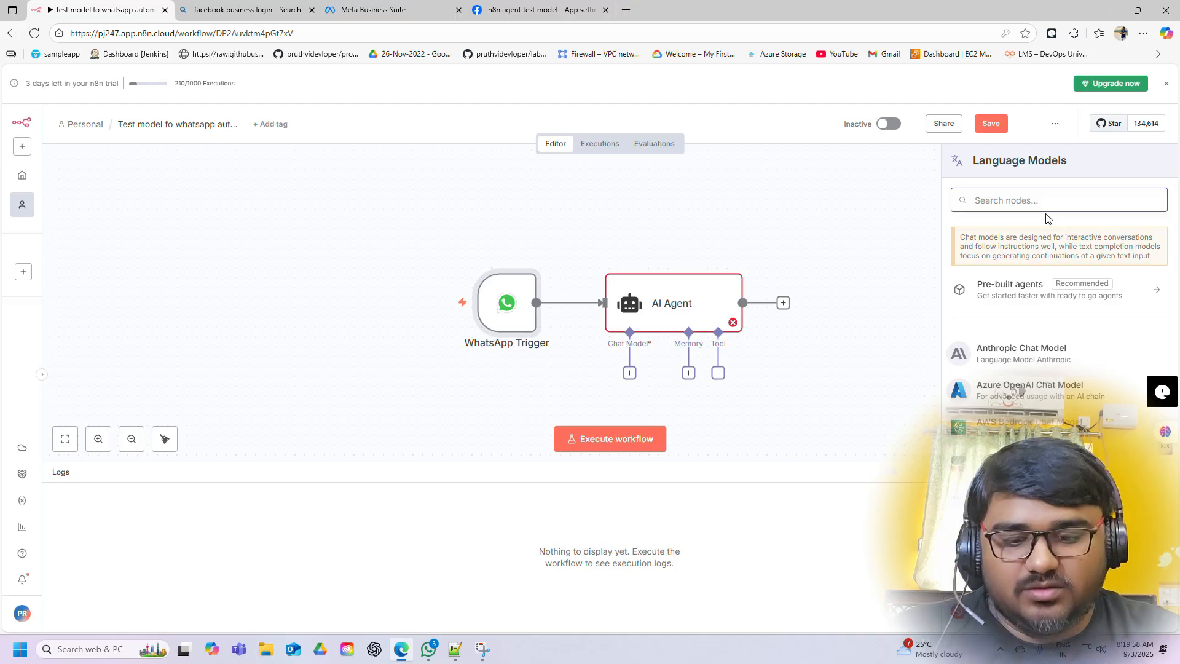
text(gemini)
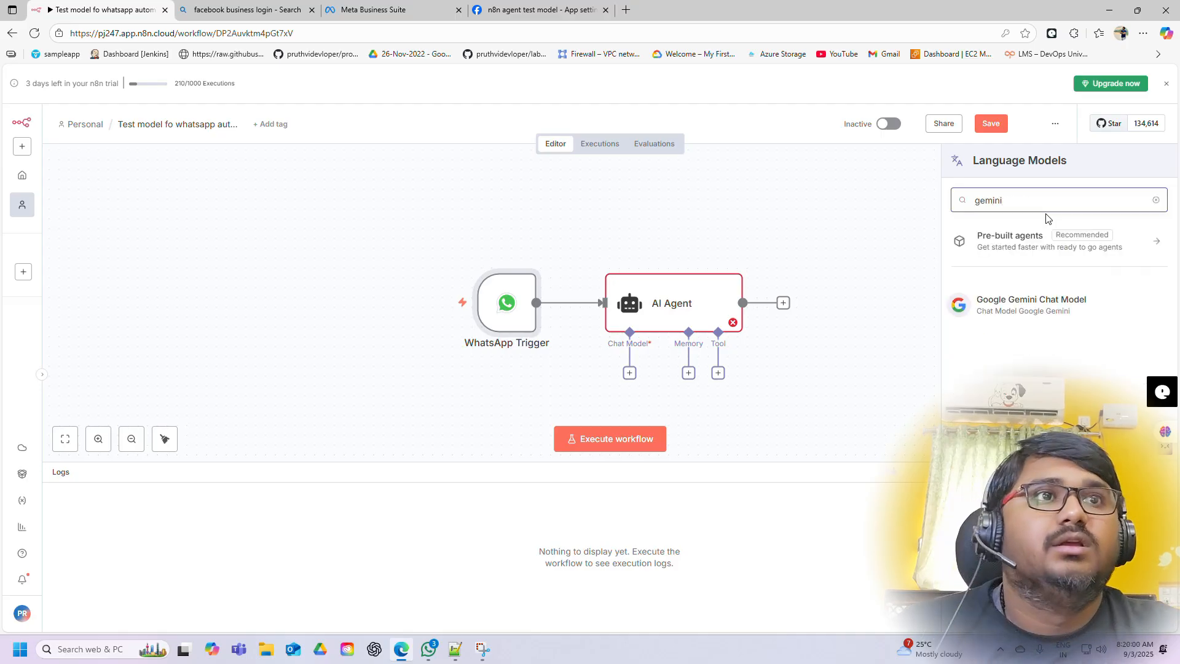
click(1004, 309)
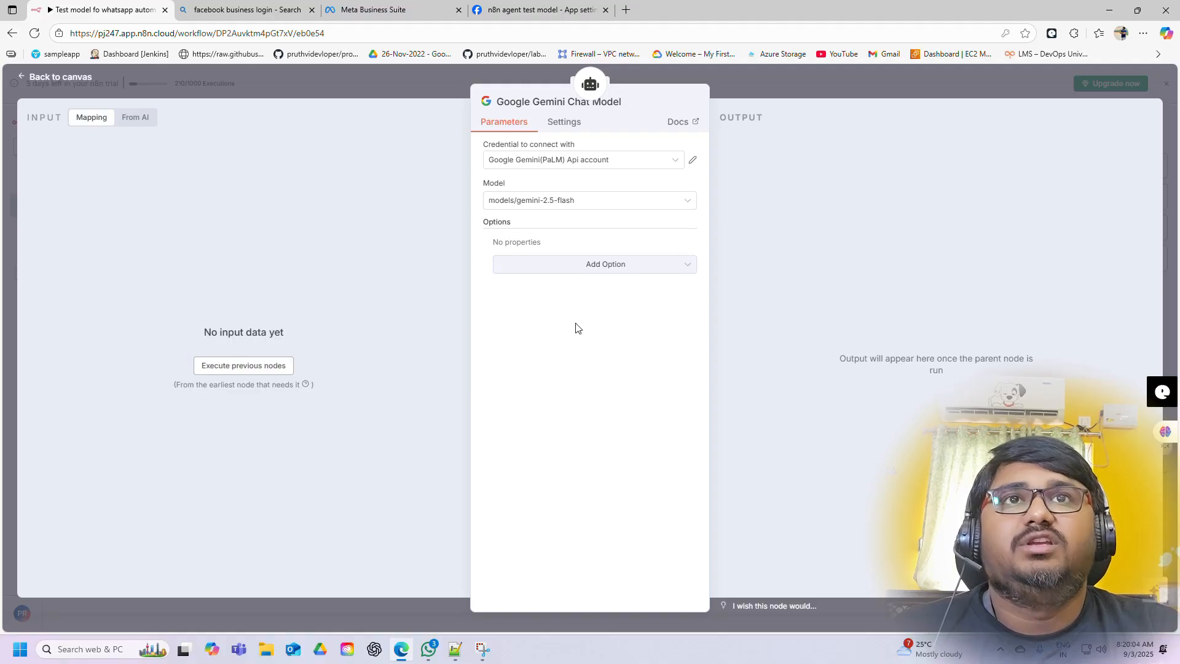
Delete the existing Google Gemini(PaLM) Api account credential and return to the workflow canvas
click(693, 161)
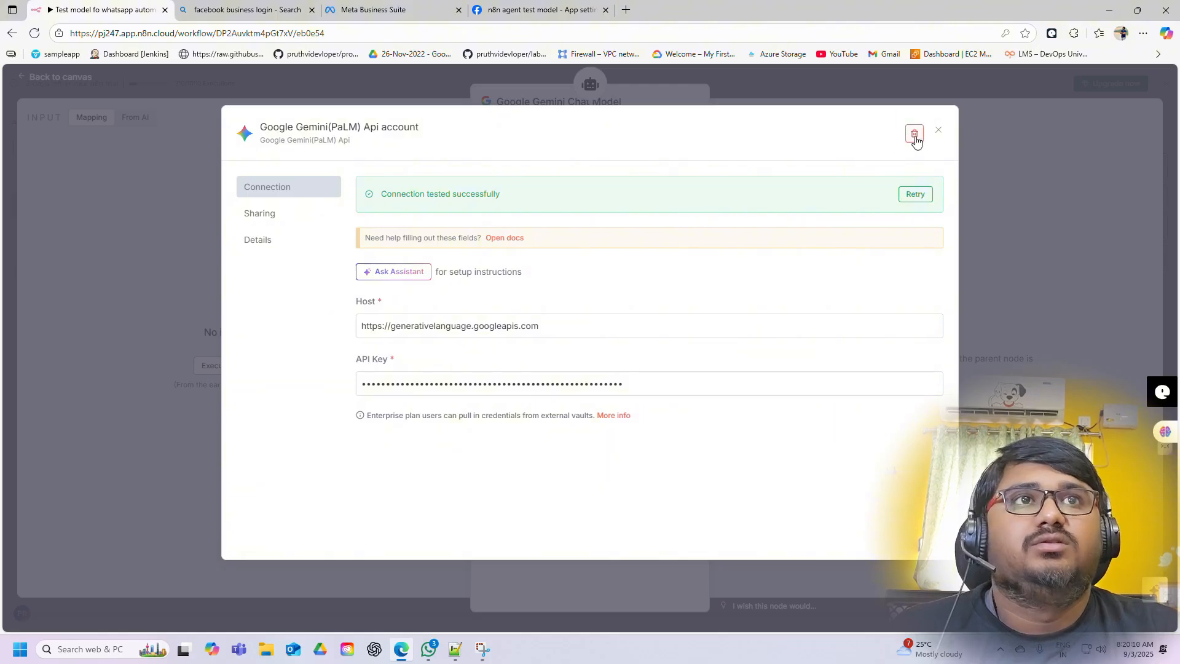
click(915, 136)
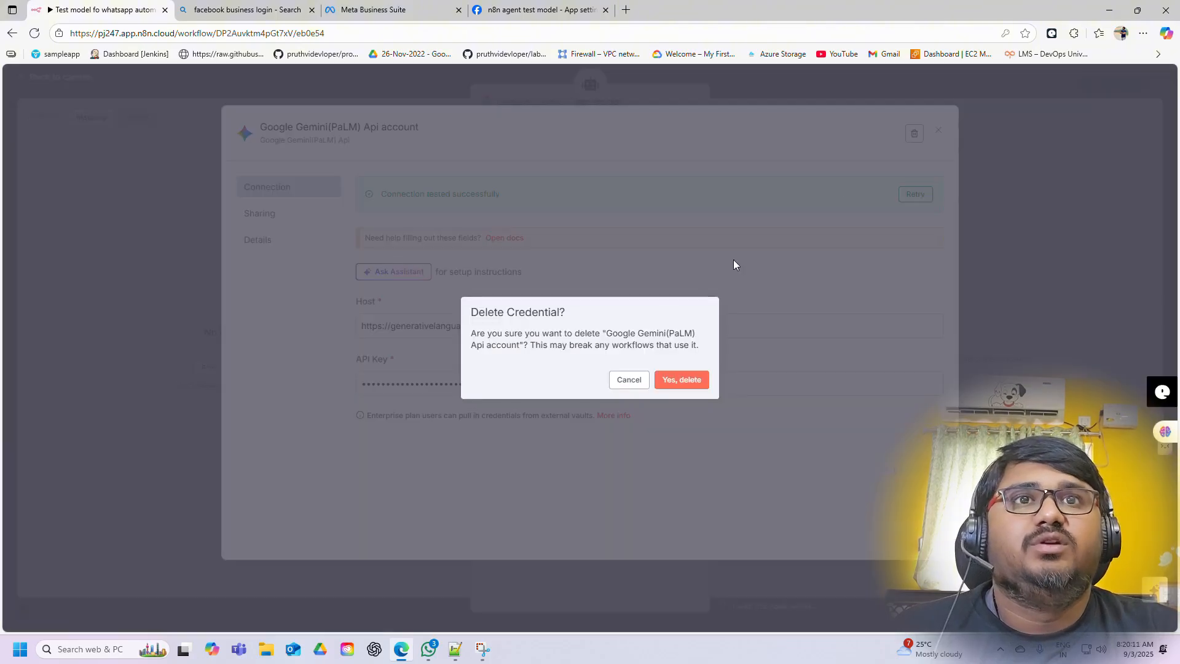
click(672, 381)
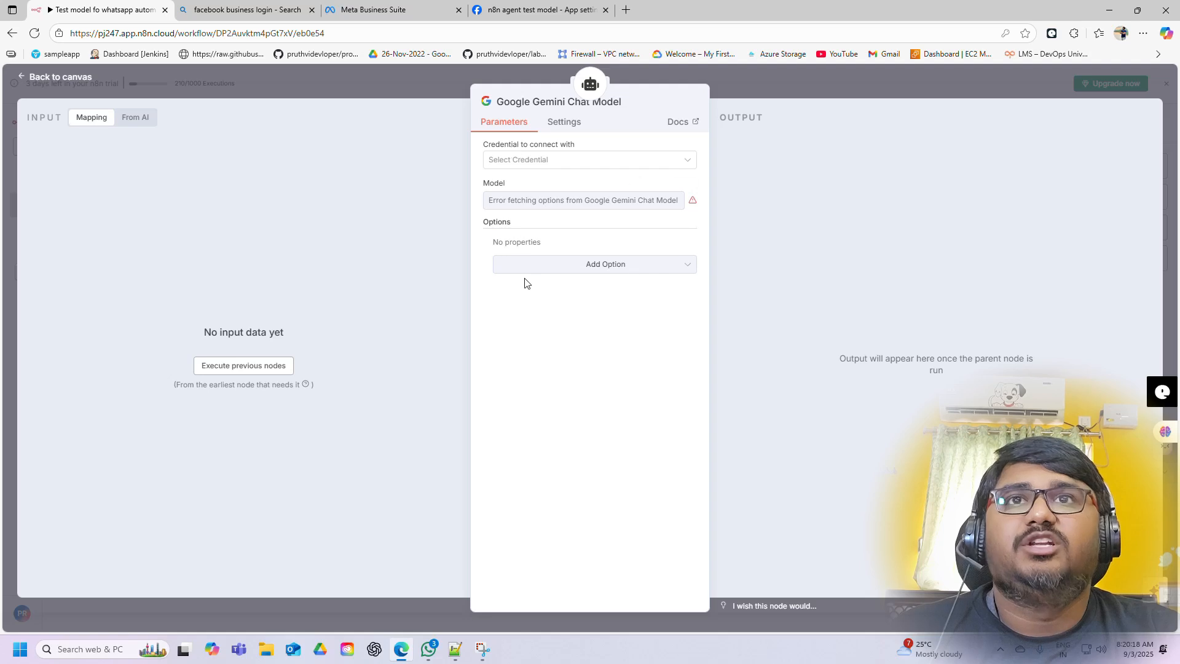
click(74, 72)
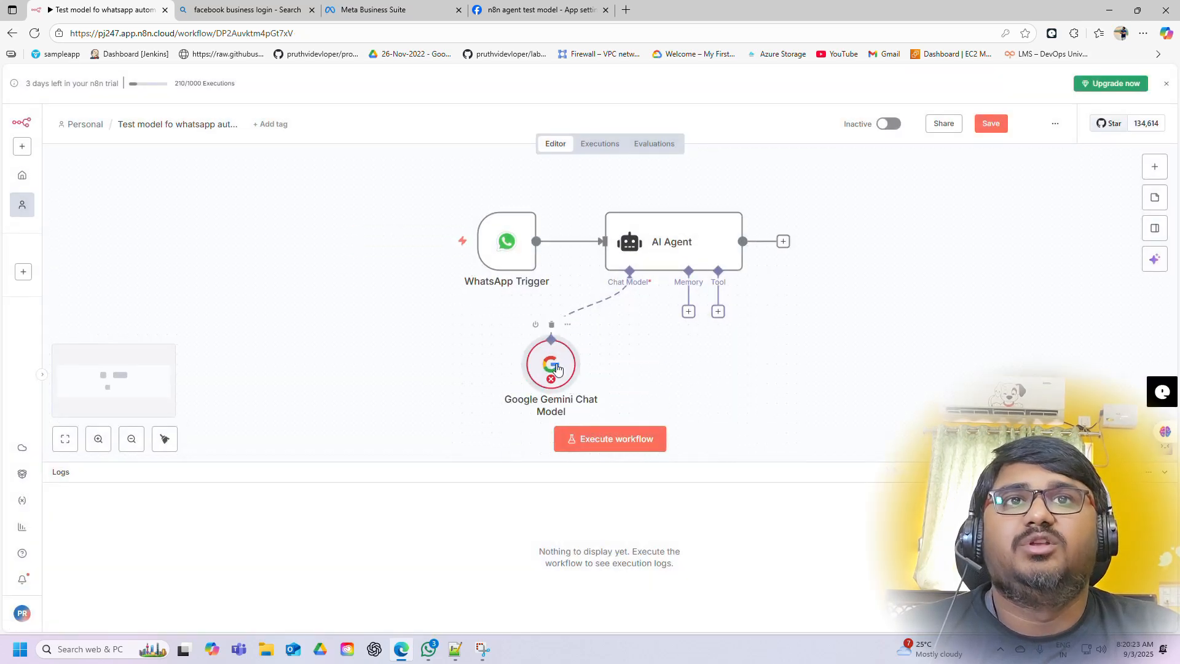
Reopen the Google Gemini Chat Model node and start creating a new credential for it
double_click(555, 367)
click(619, 171)
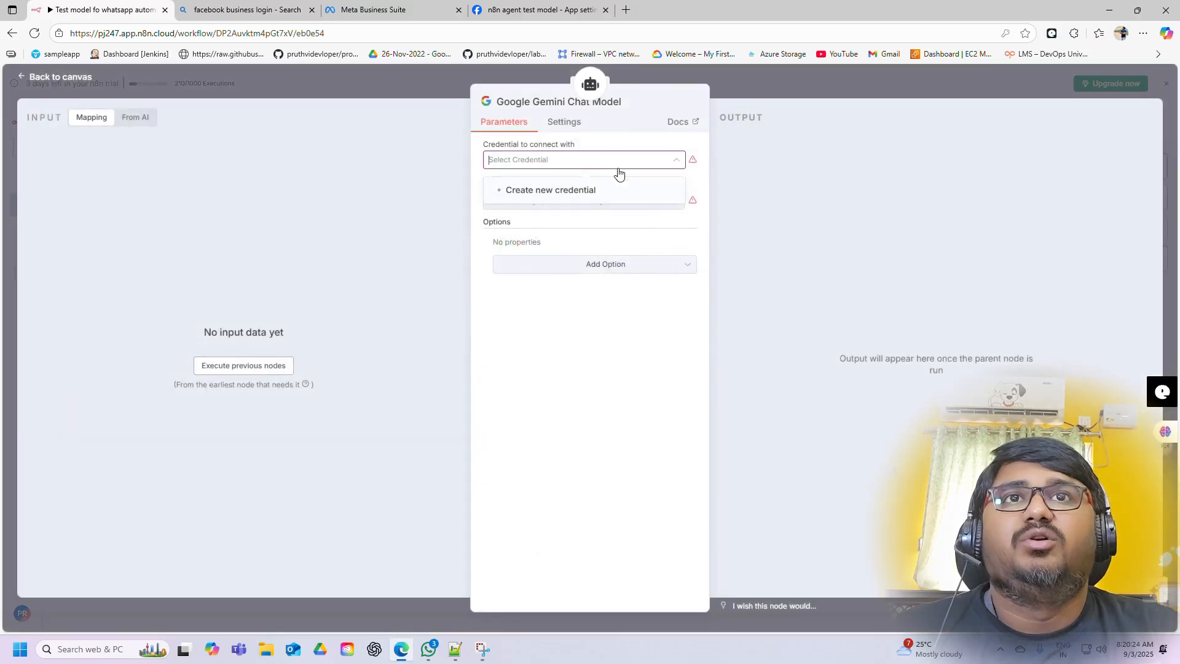
click(561, 195)
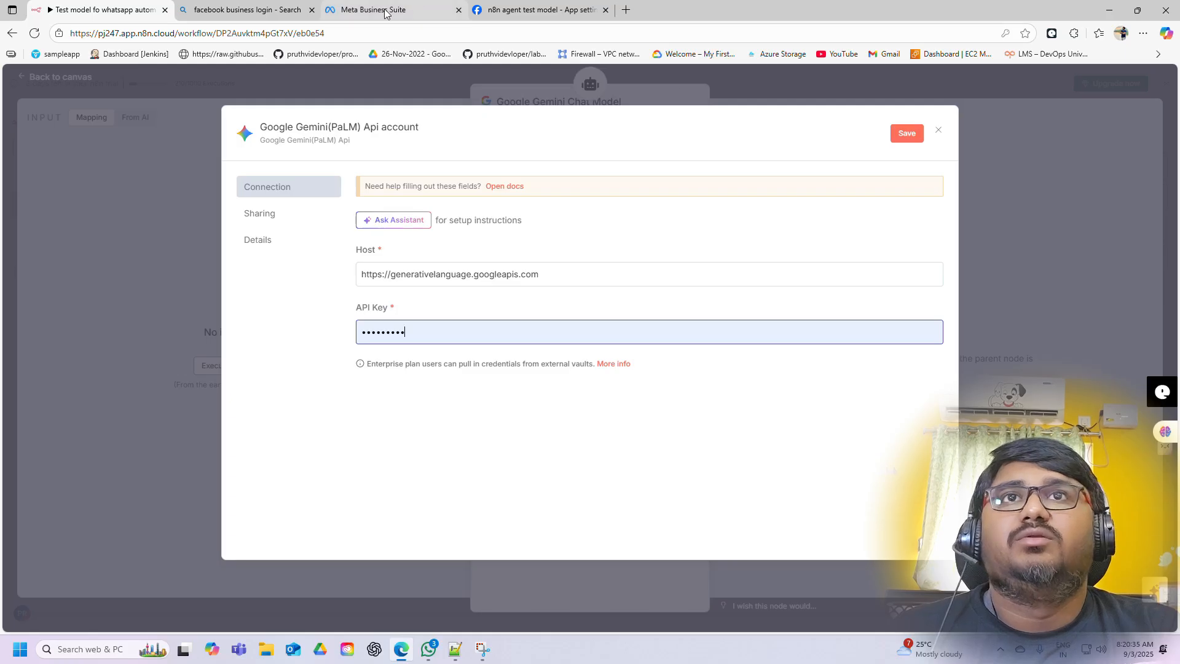
Search the web for google ai studio in a new browser tab and open the API keys page of Google AI Studio
right_click(488, 13)
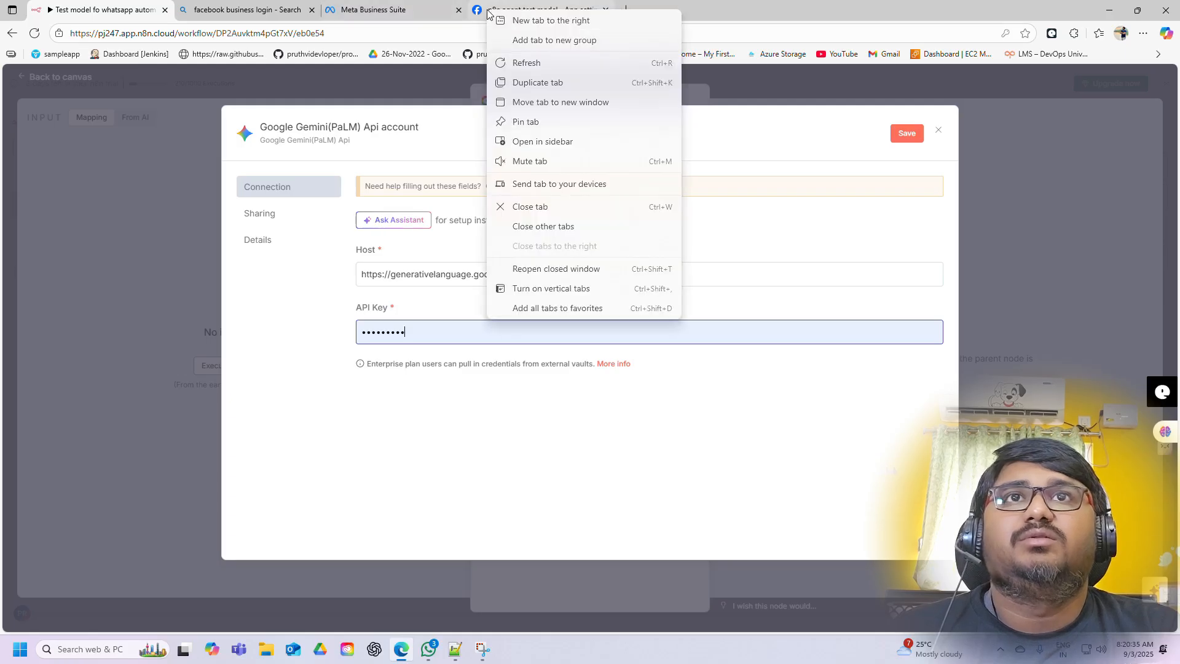
click(544, 22)
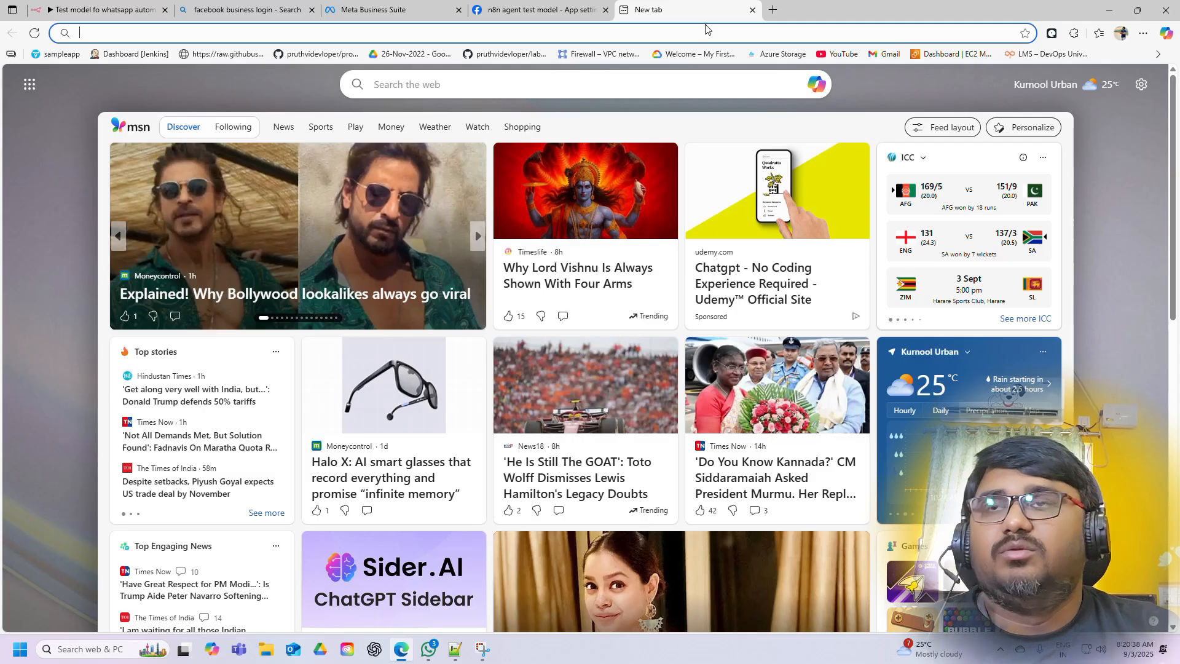
text(goo)
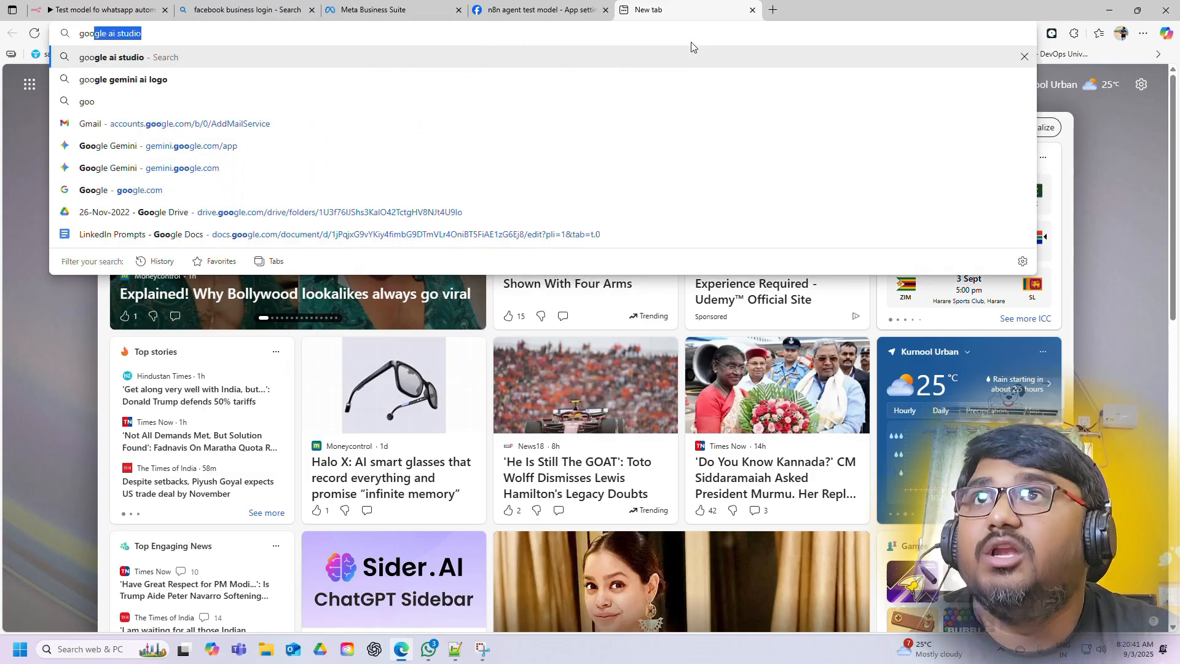
key(Return)
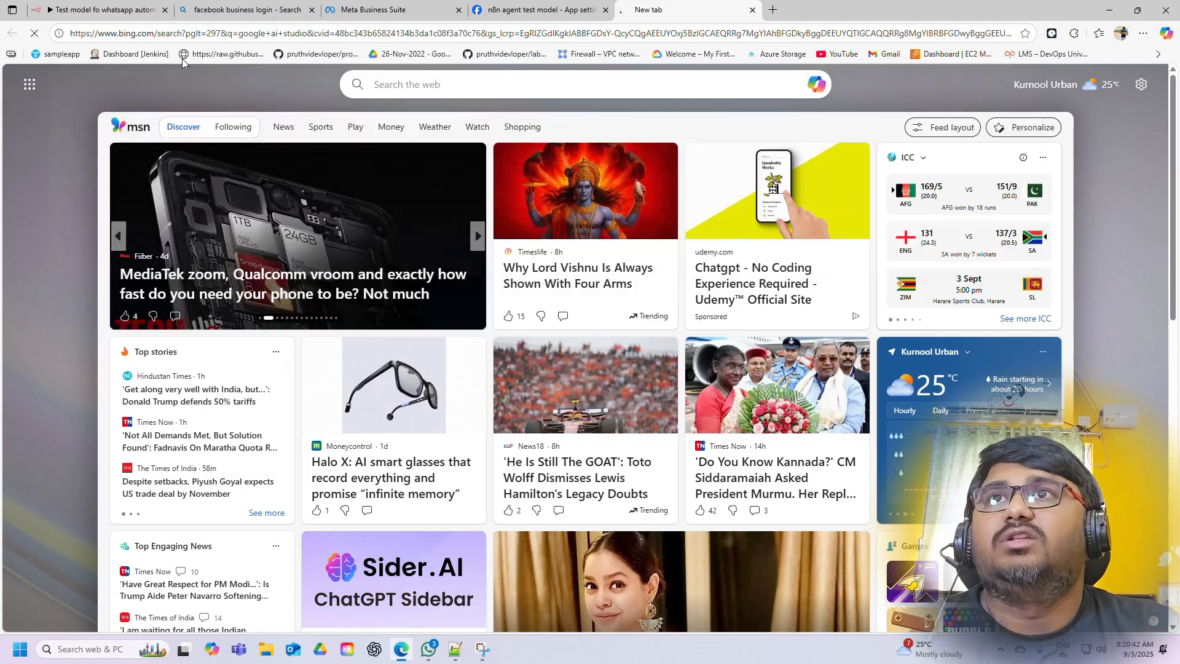
scroll(194, 246, down, 3)
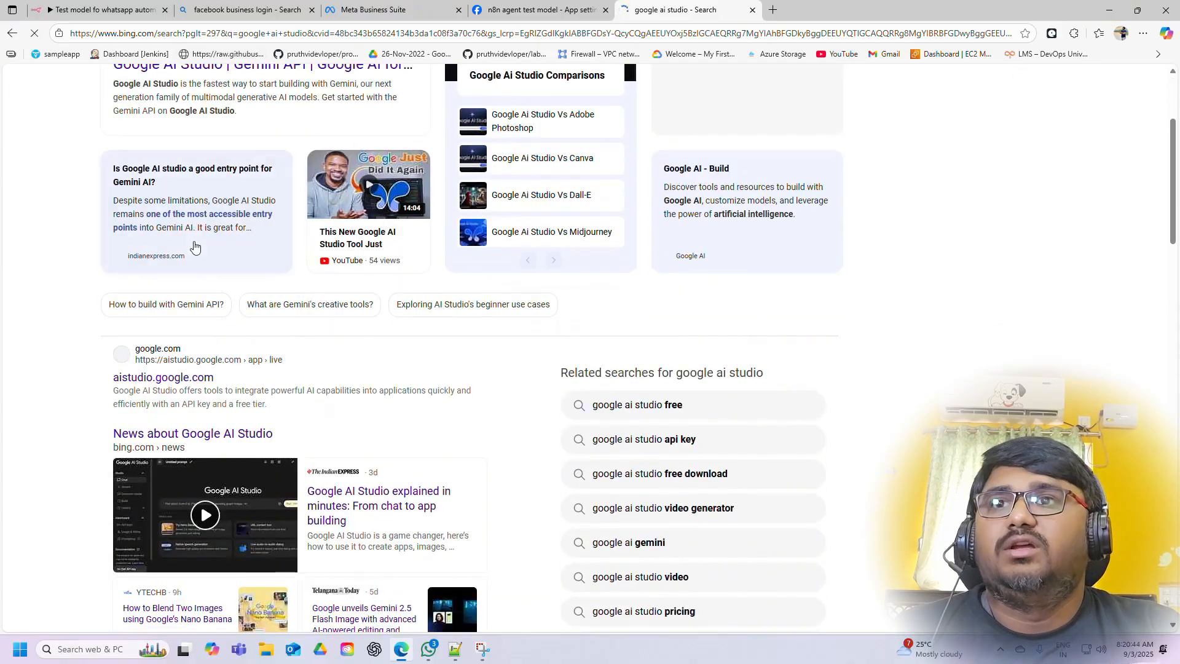
click(176, 381)
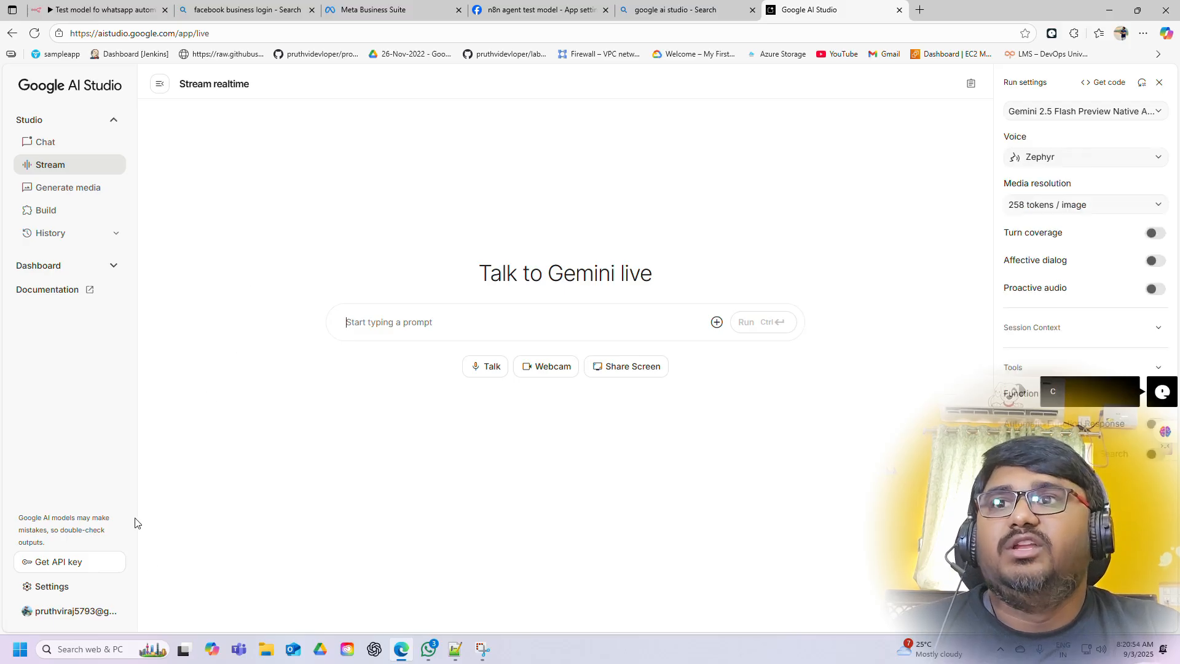
click(91, 572)
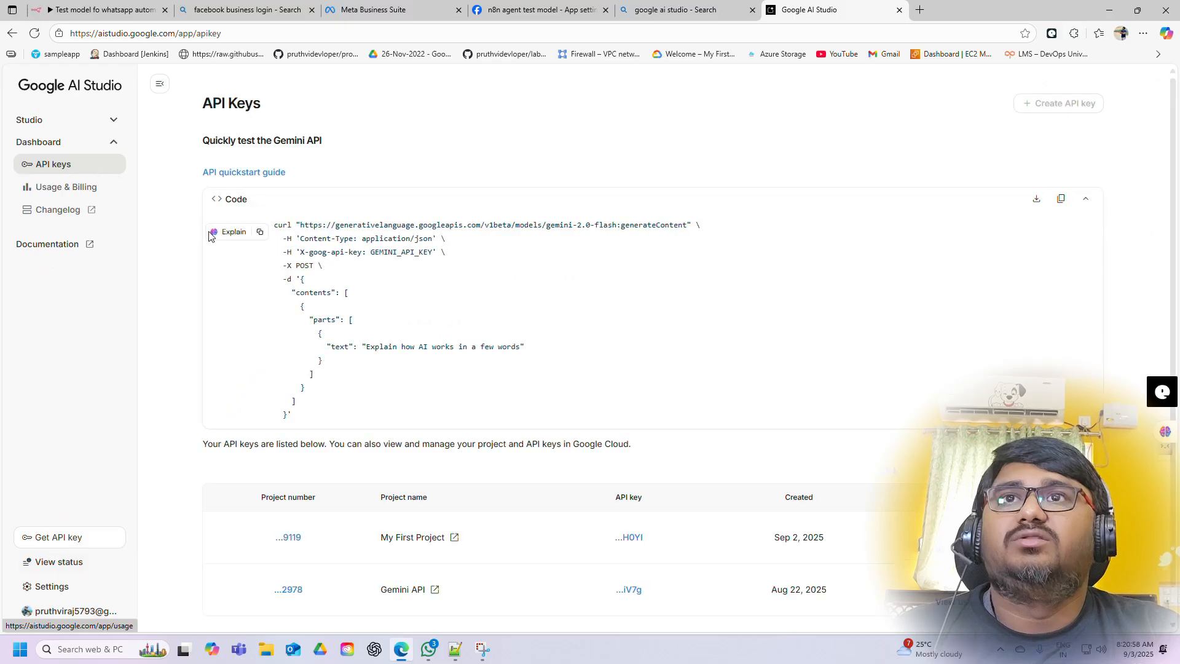
Create an API key in the existing Google Cloud project My First Project and copy the generated key
scroll(800, 171, down, 2)
scroll(799, 170, up, 2)
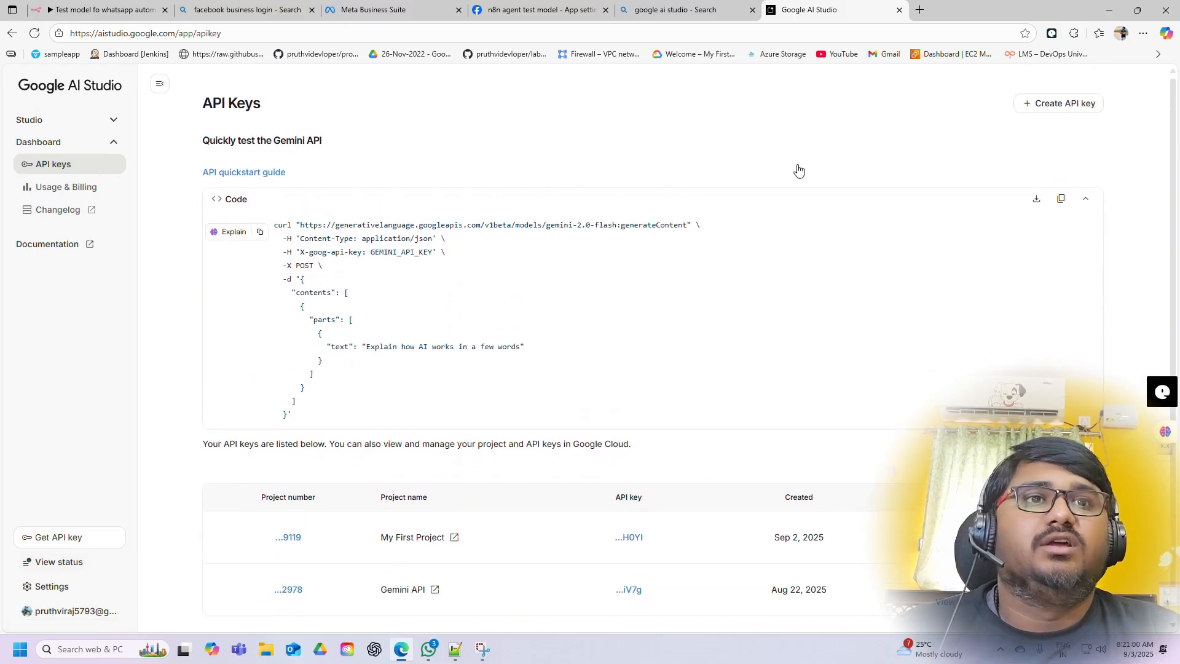
scroll(811, 181, down, 2)
scroll(812, 180, up, 2)
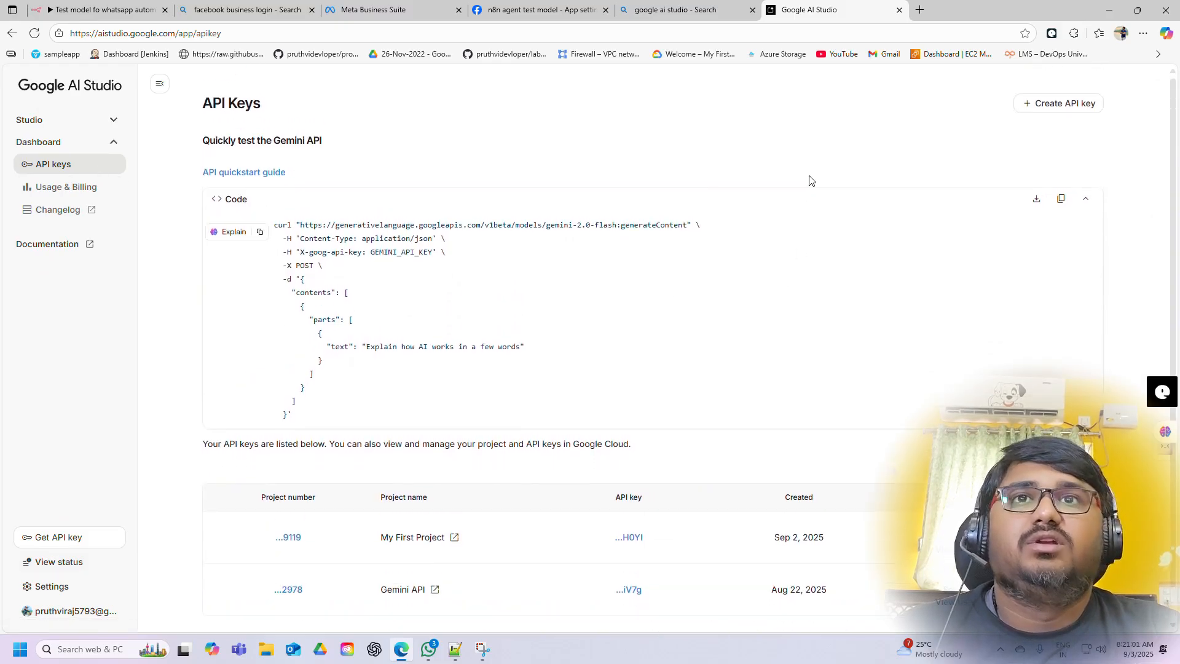
click(1065, 110)
click(531, 370)
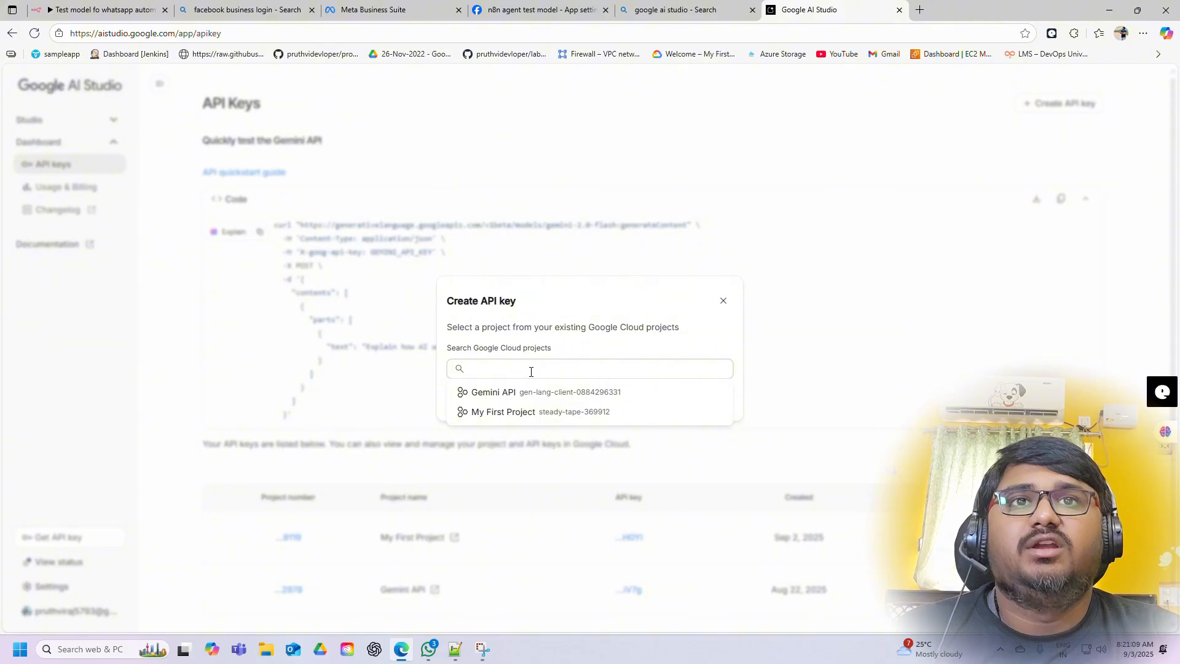
click(533, 416)
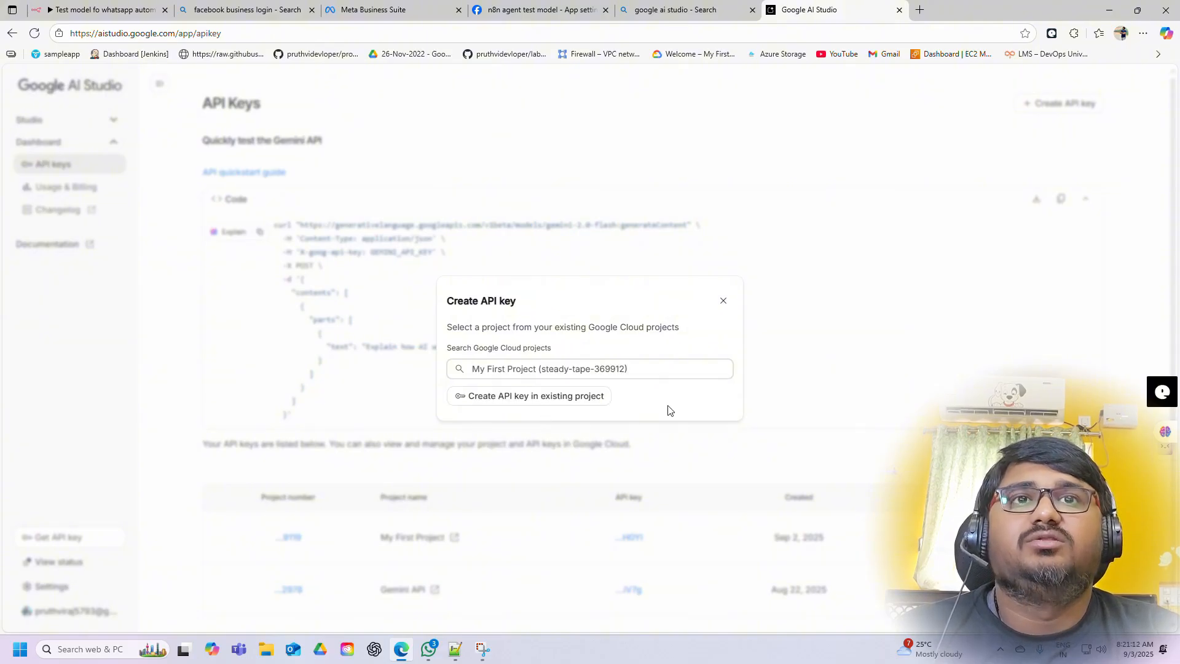
click(540, 396)
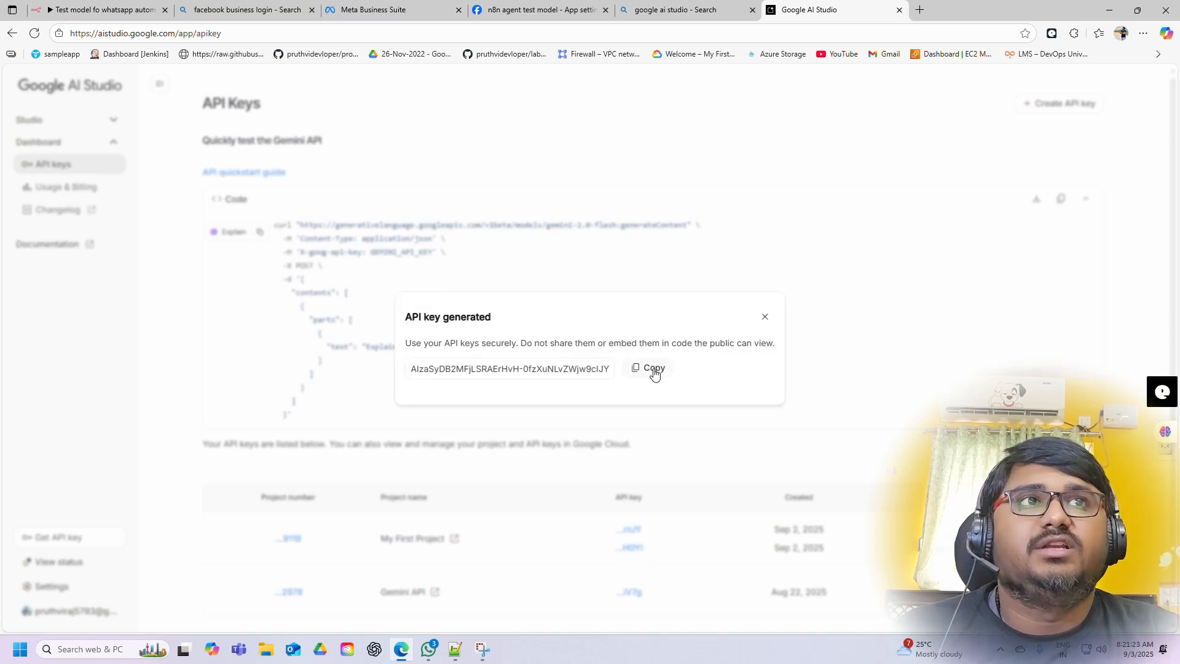
click(654, 372)
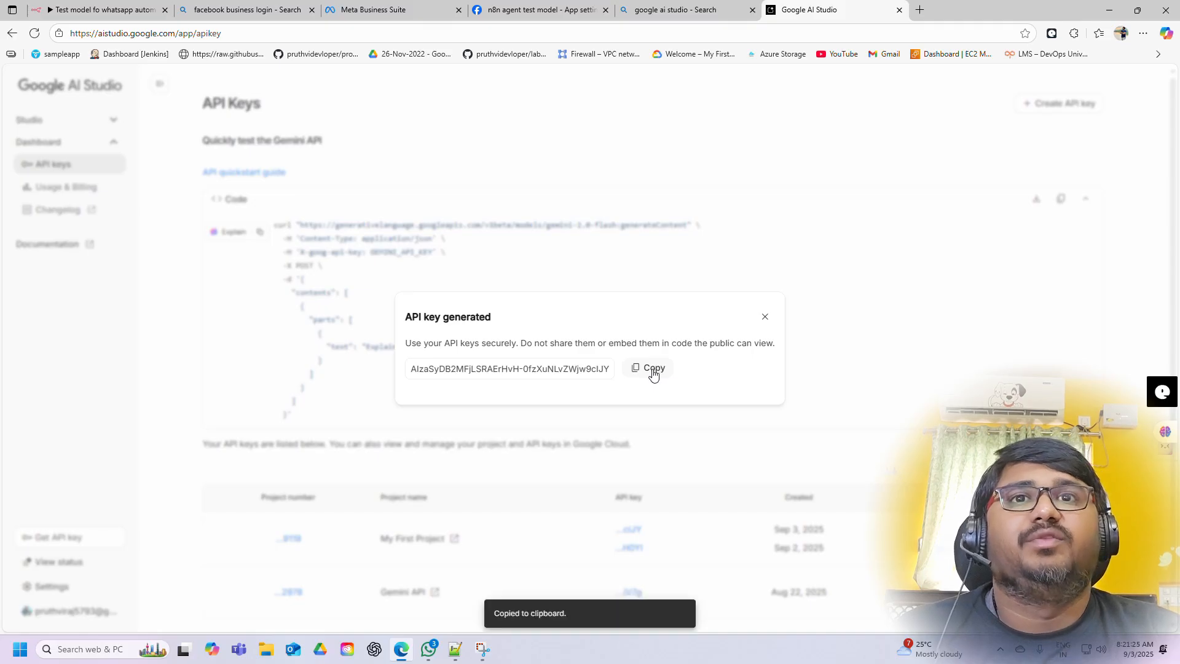
Paste the copied API key into the Google Gemini(PaLM) Api credential, save it, and return to the workflow canvas without storing the password in the browser
click(112, 6)
click(430, 333)
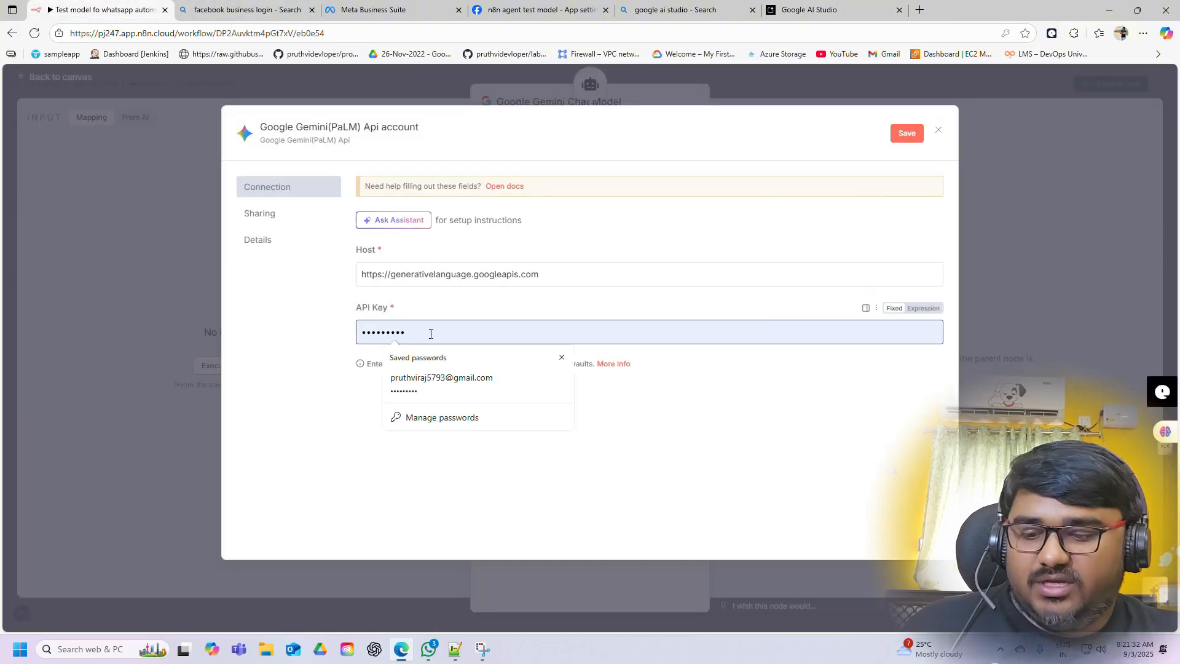
key(ctrl+a)
key(ctrl+v)
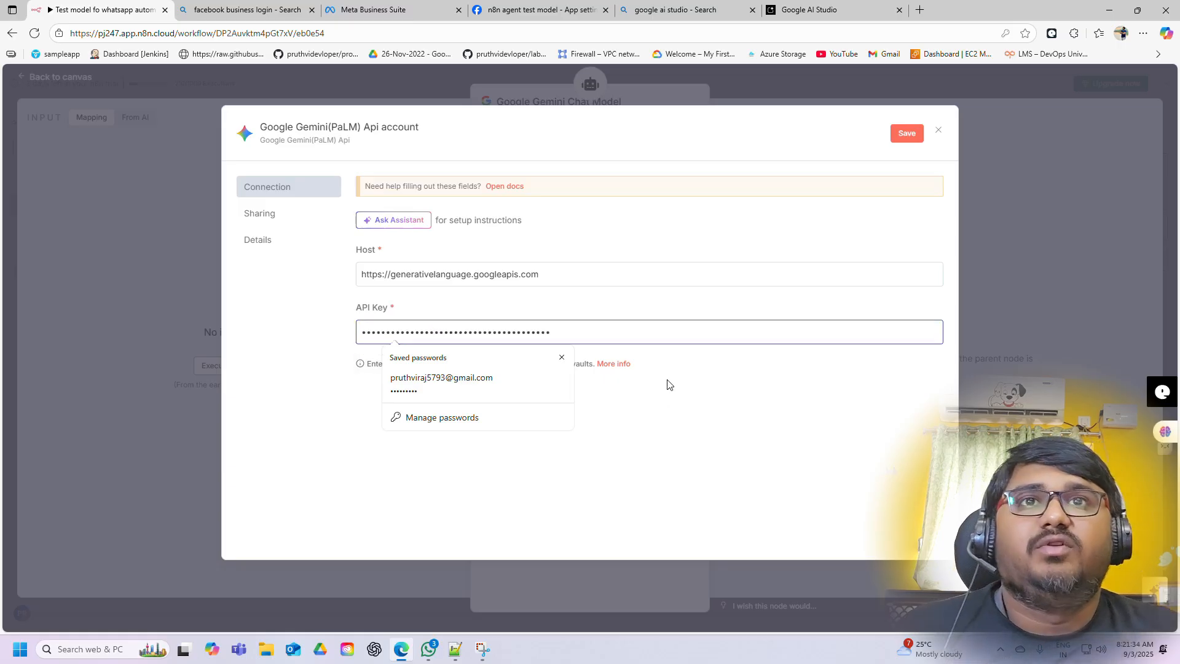
click(659, 411)
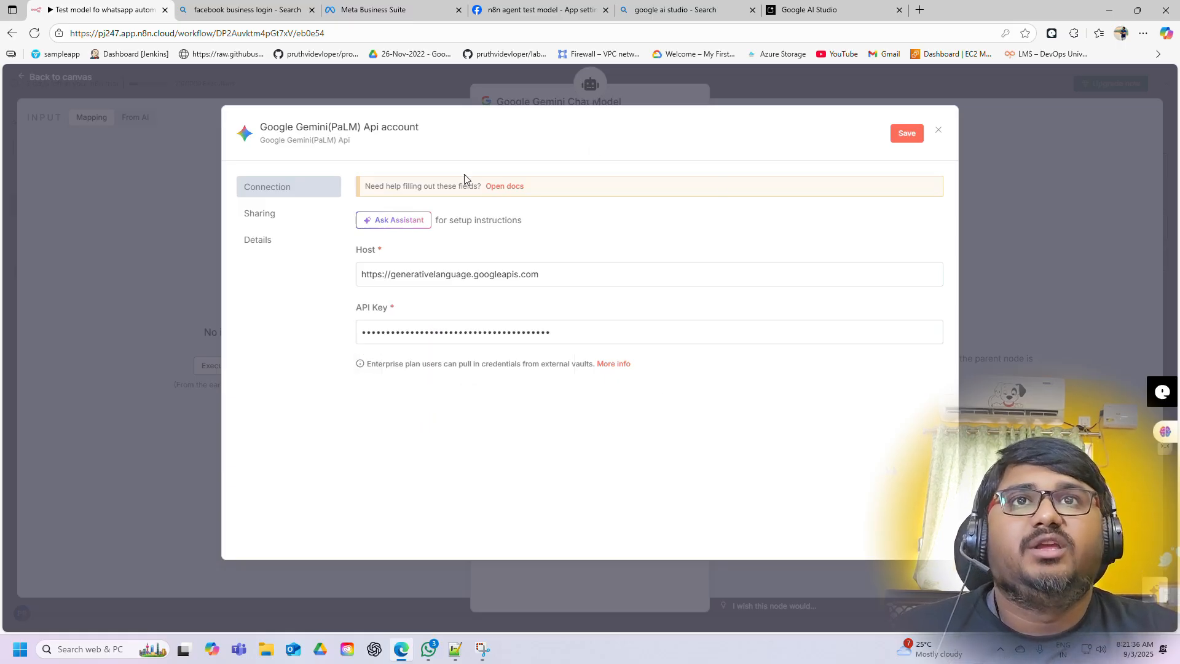
click(905, 134)
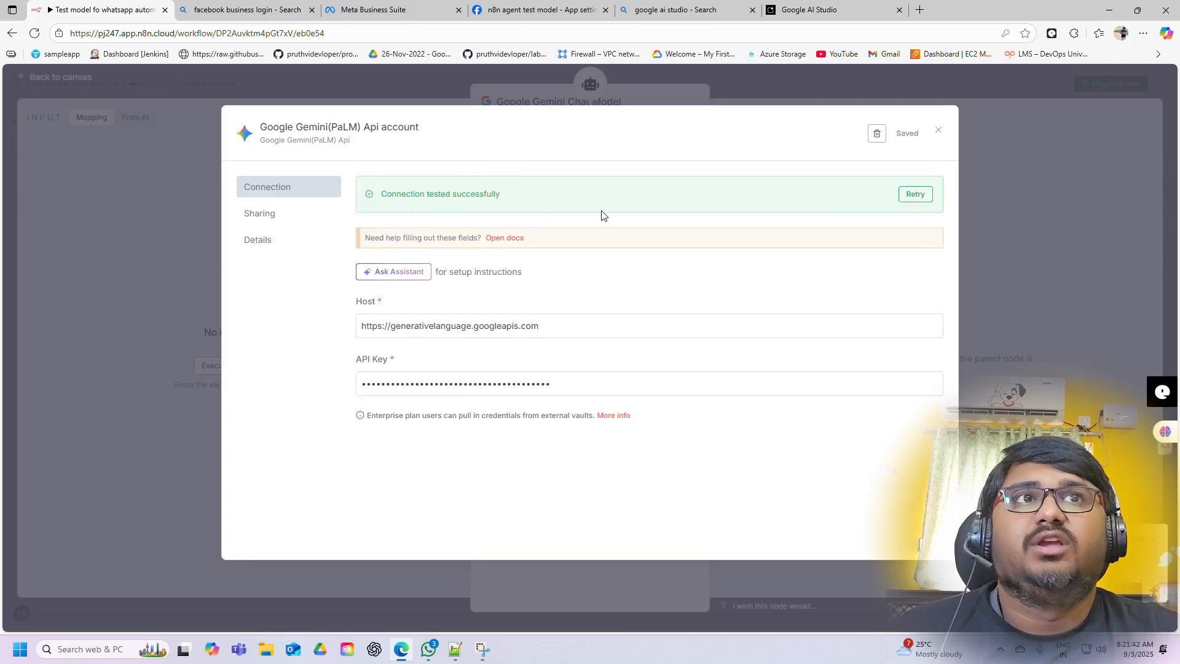
click(938, 133)
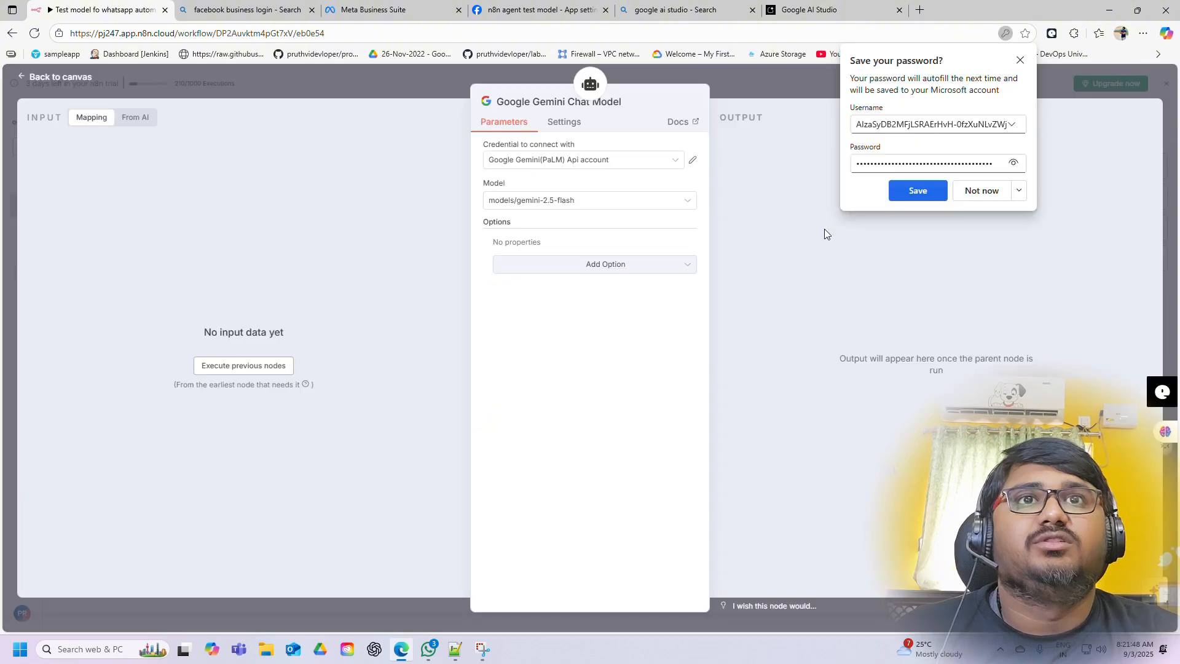
click(985, 190)
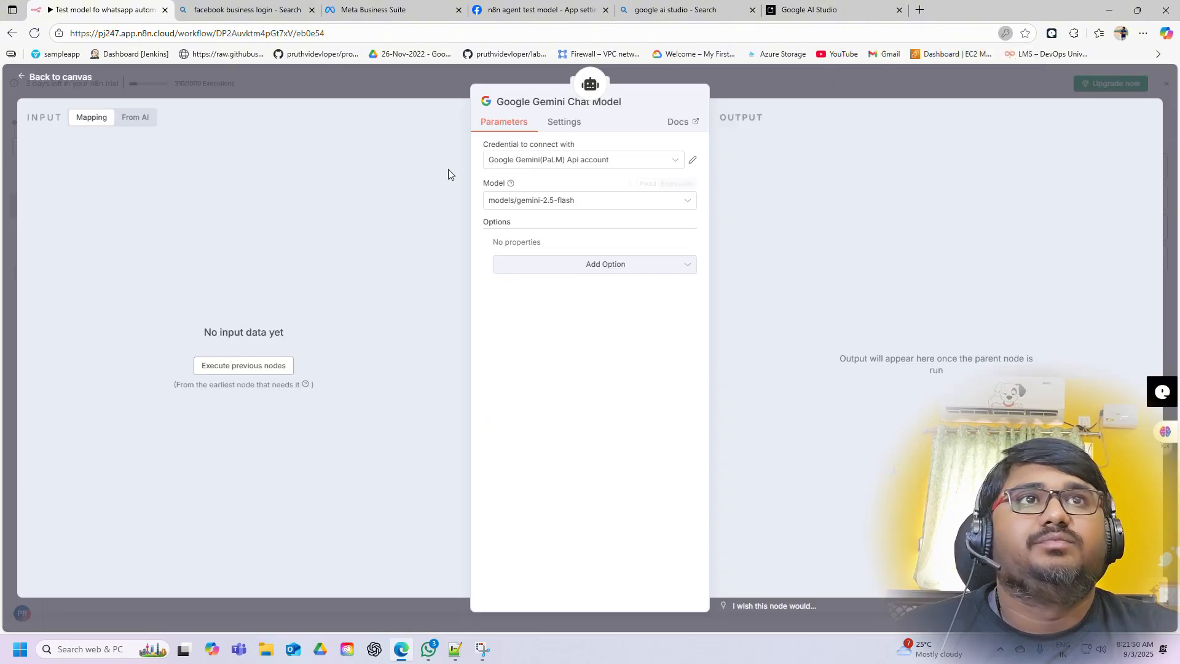
click(76, 76)
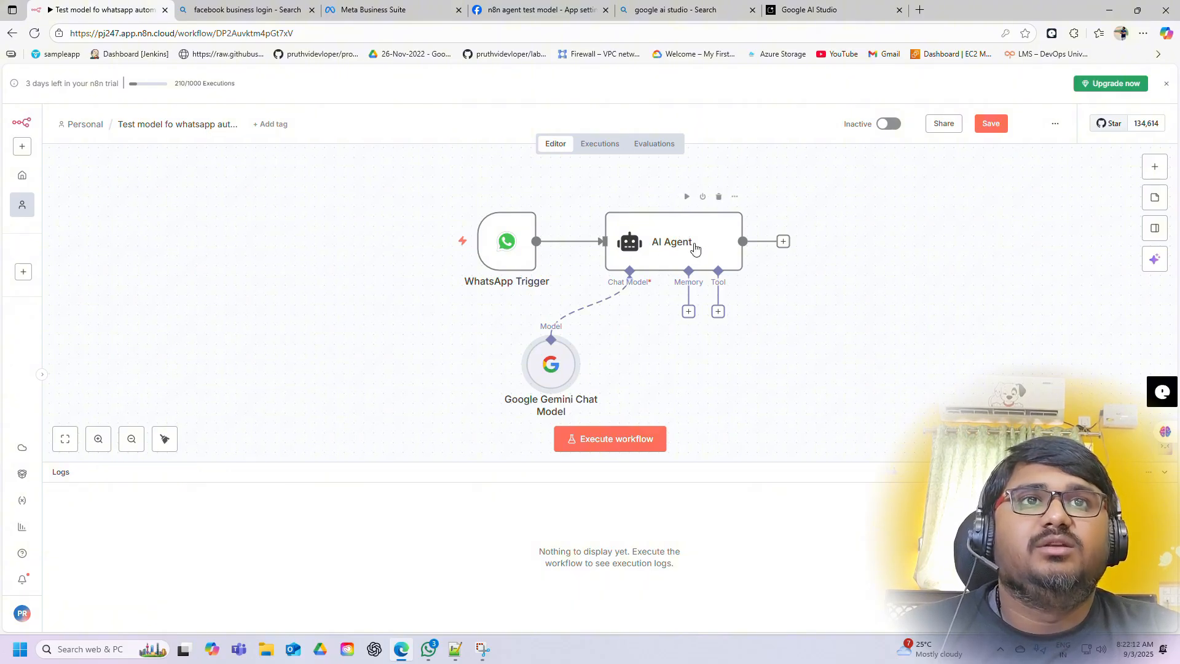
Search the AI Agent's tools for google sheets, add the Google Sheets Tool, and return to the canvas
click(717, 312)
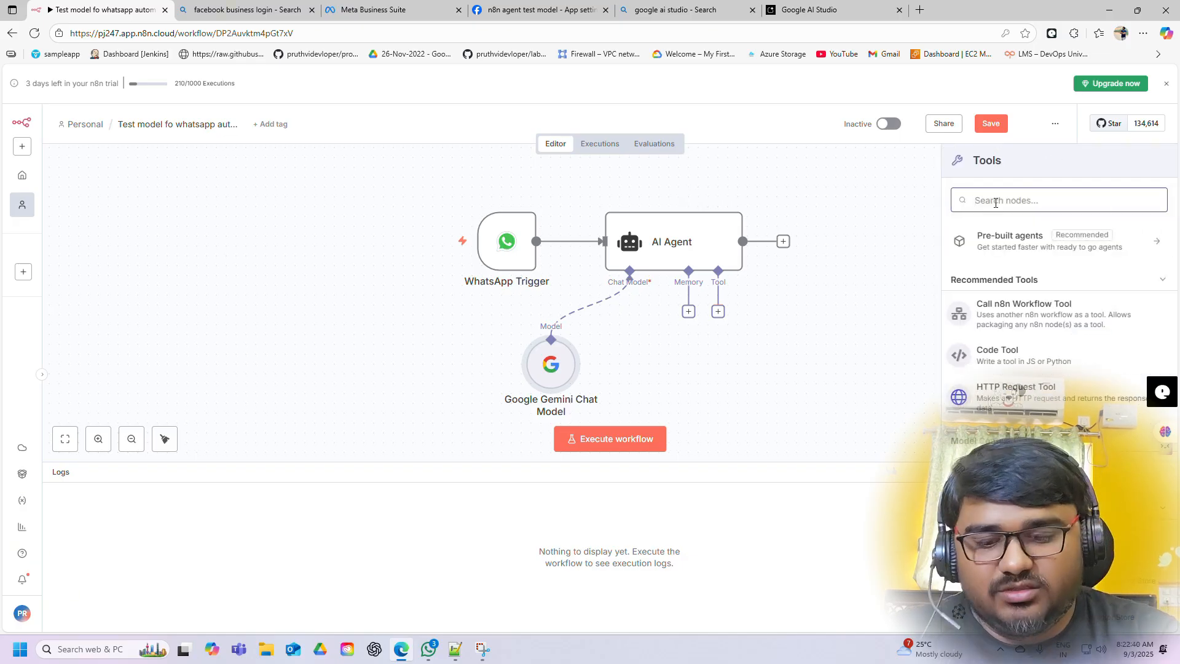
text(google shee)
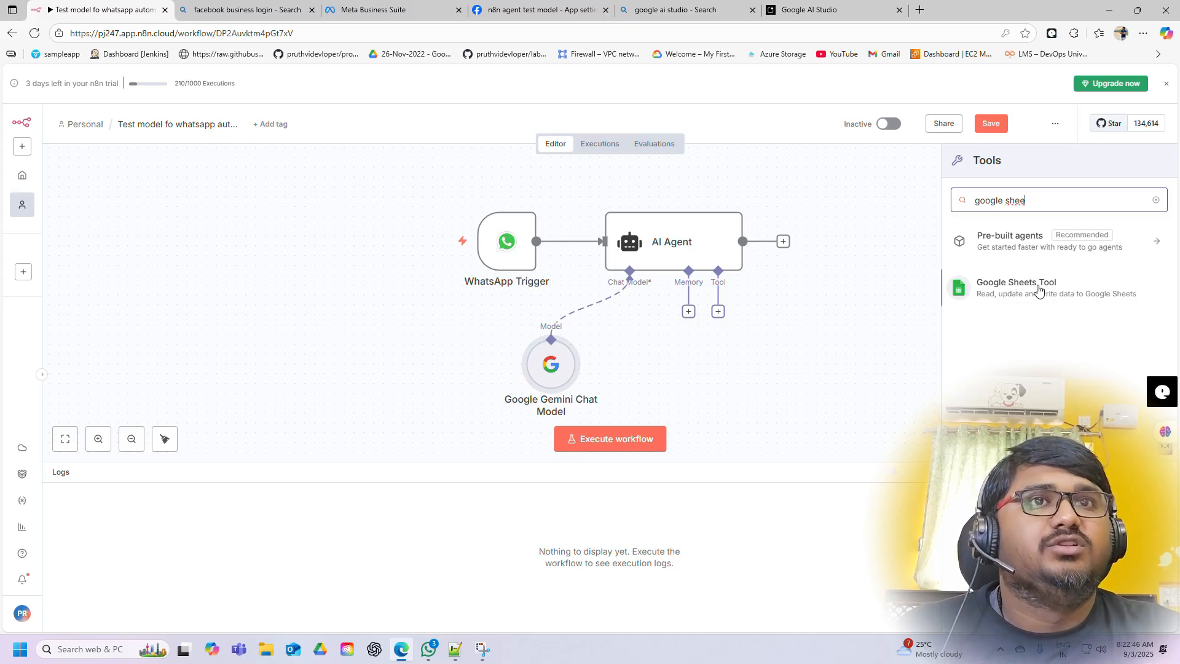
click(1038, 290)
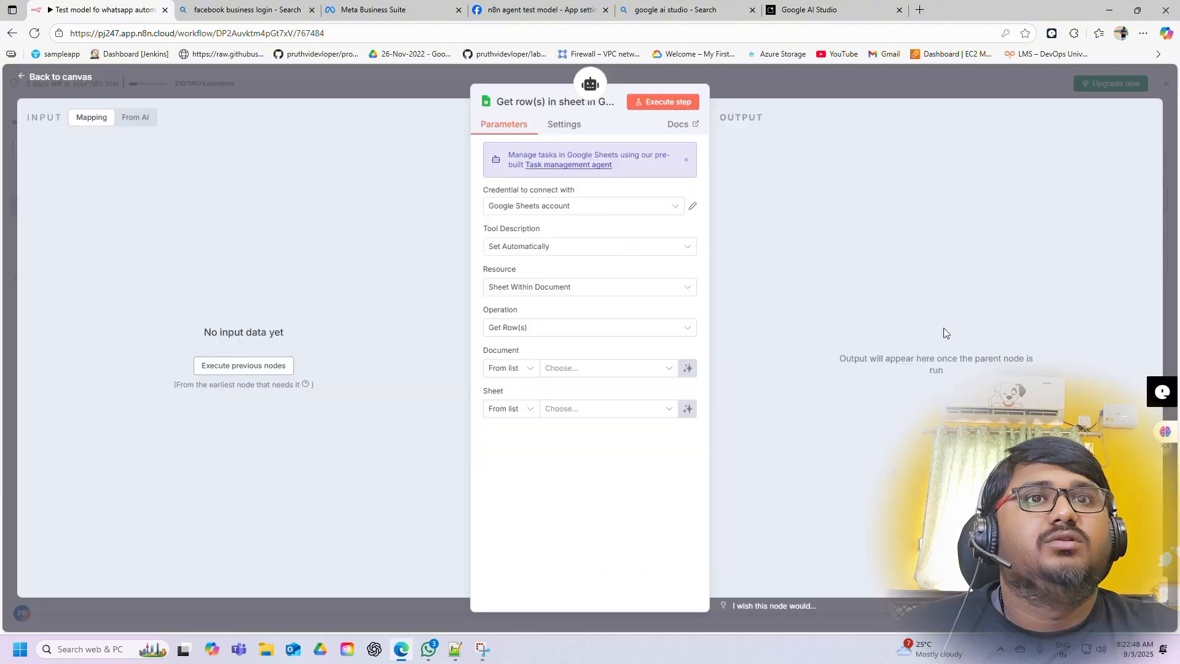
click(49, 80)
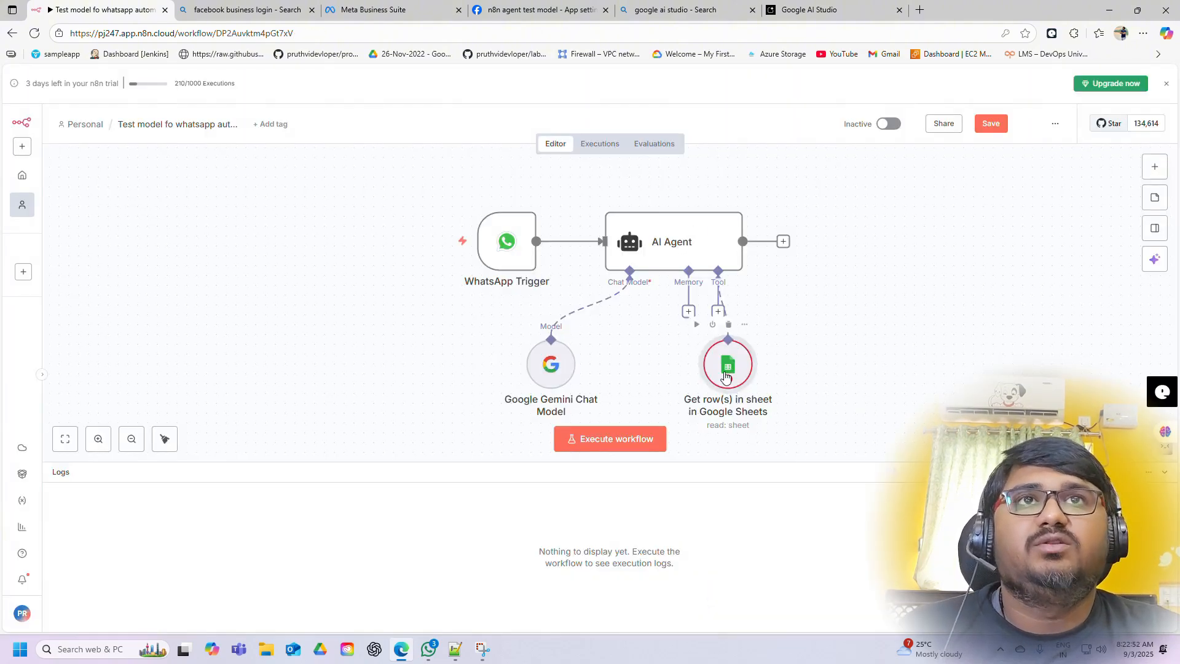
Open Gmail in a new browser tab and go from its Google apps to Google Sheets
click(919, 10)
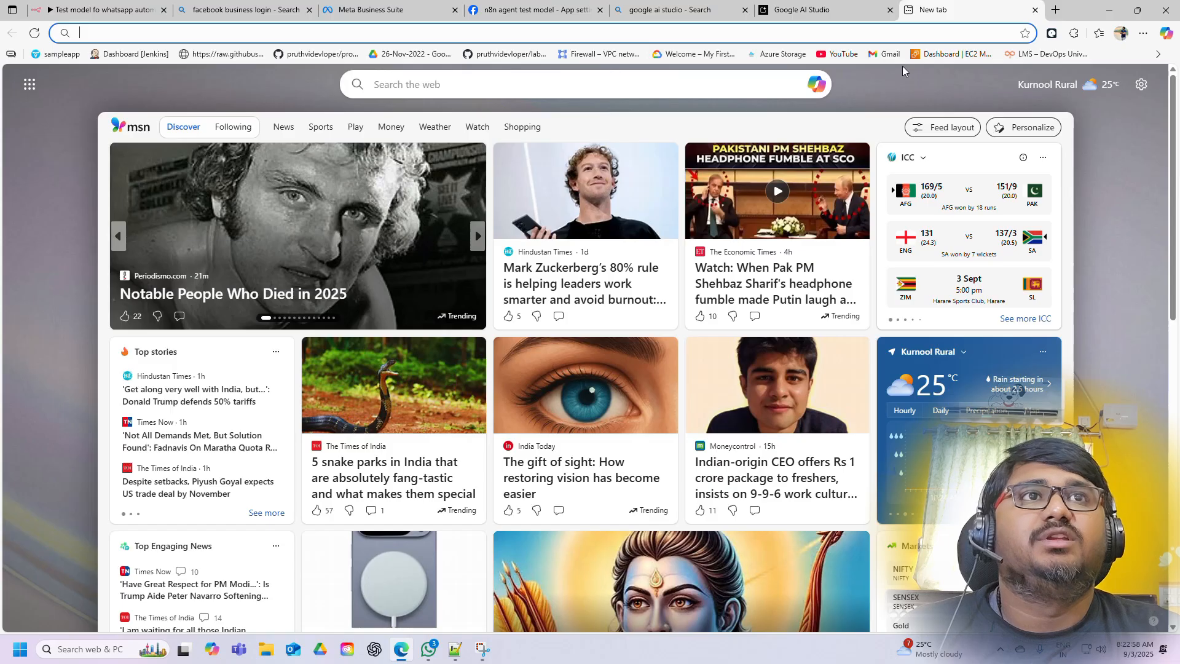
click(885, 55)
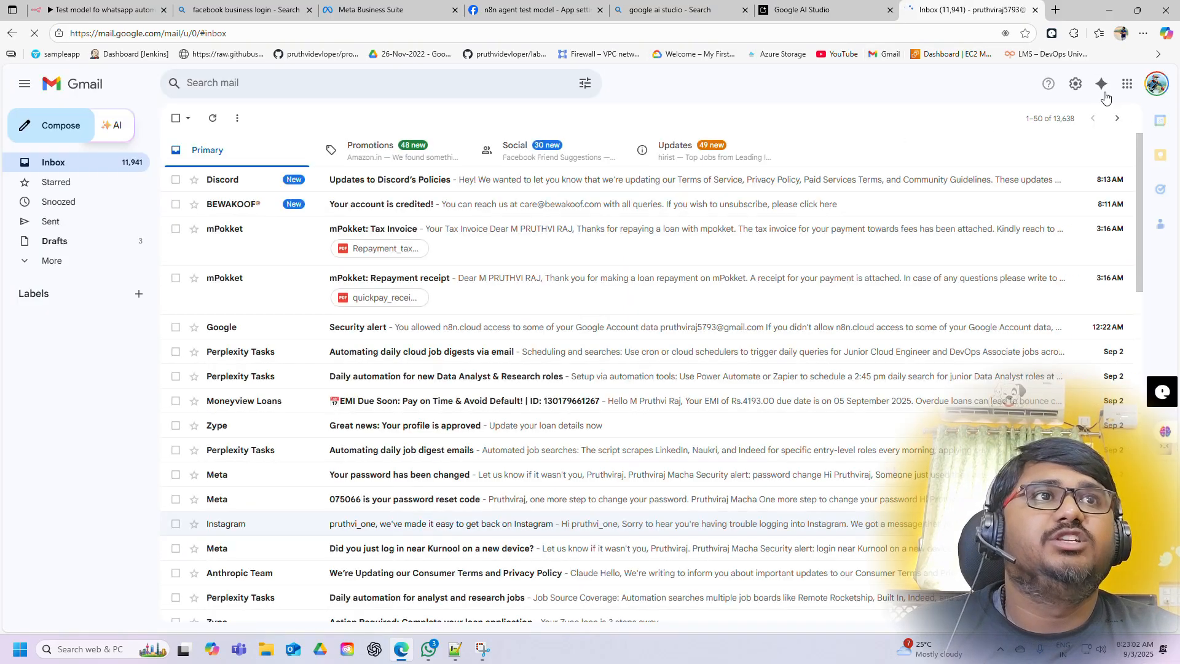
click(1127, 83)
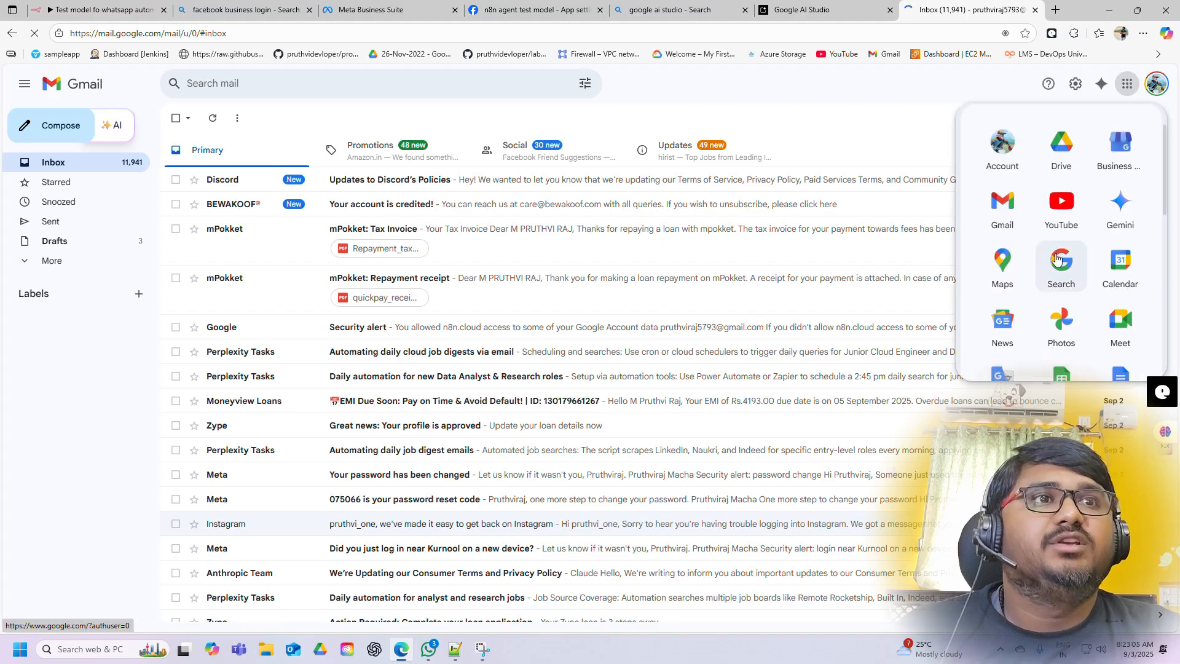
scroll(1057, 261, down, 1)
scroll(1056, 330, up, 1)
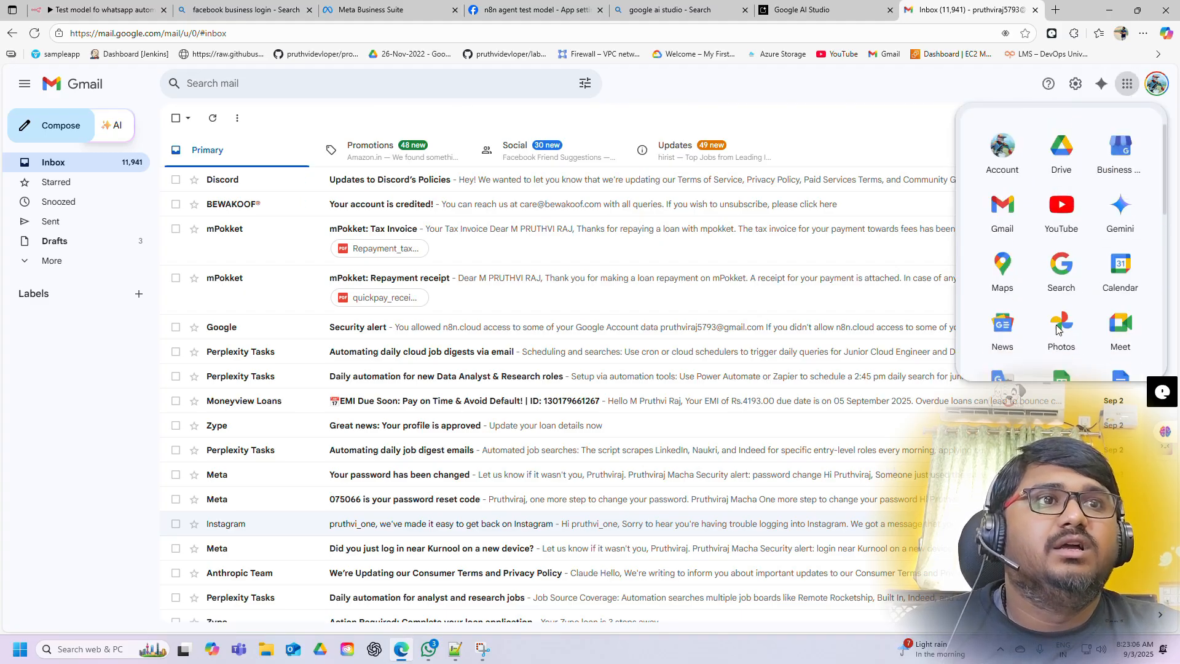
click(1058, 325)
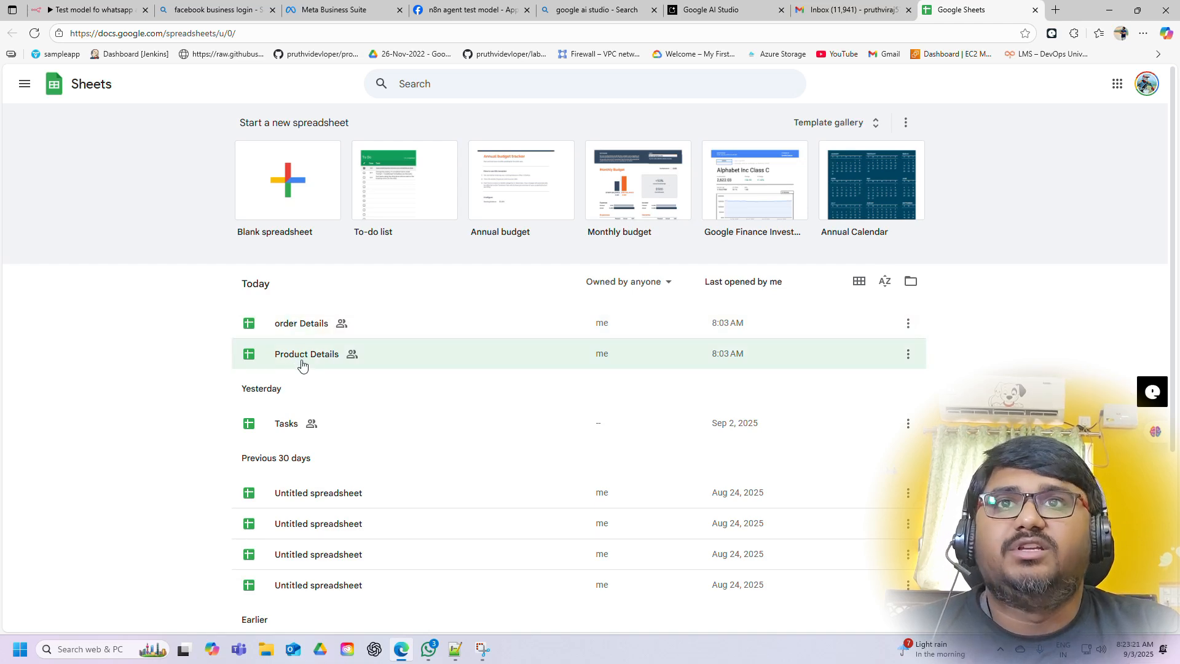
click(284, 197)
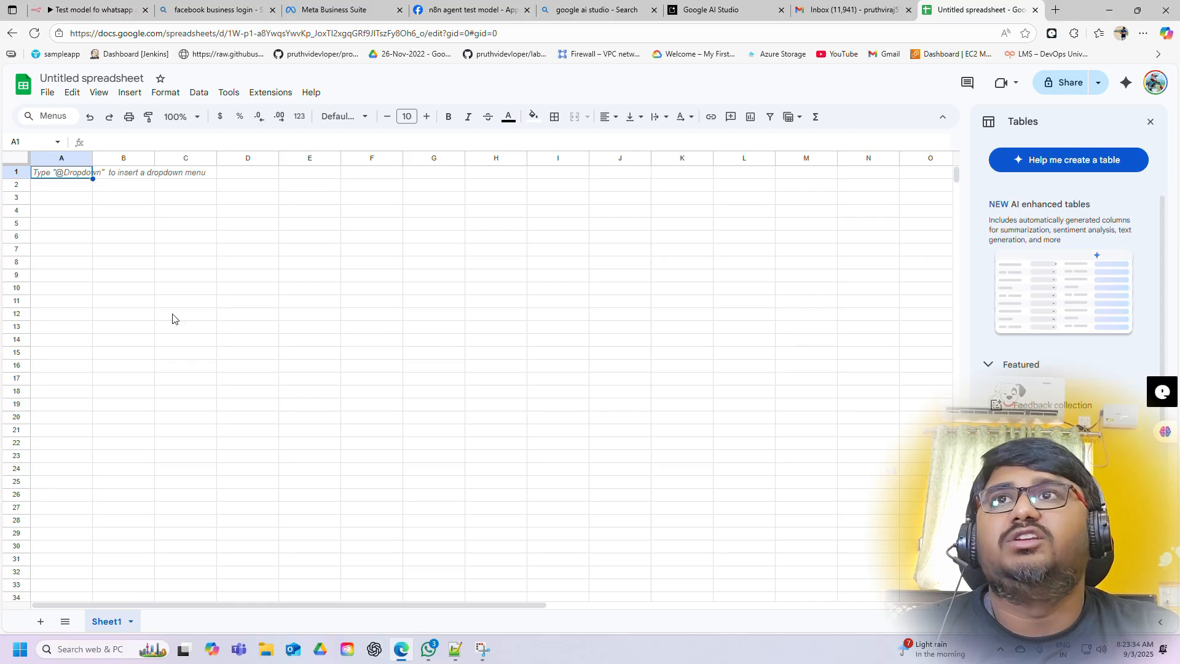
click(14, 37)
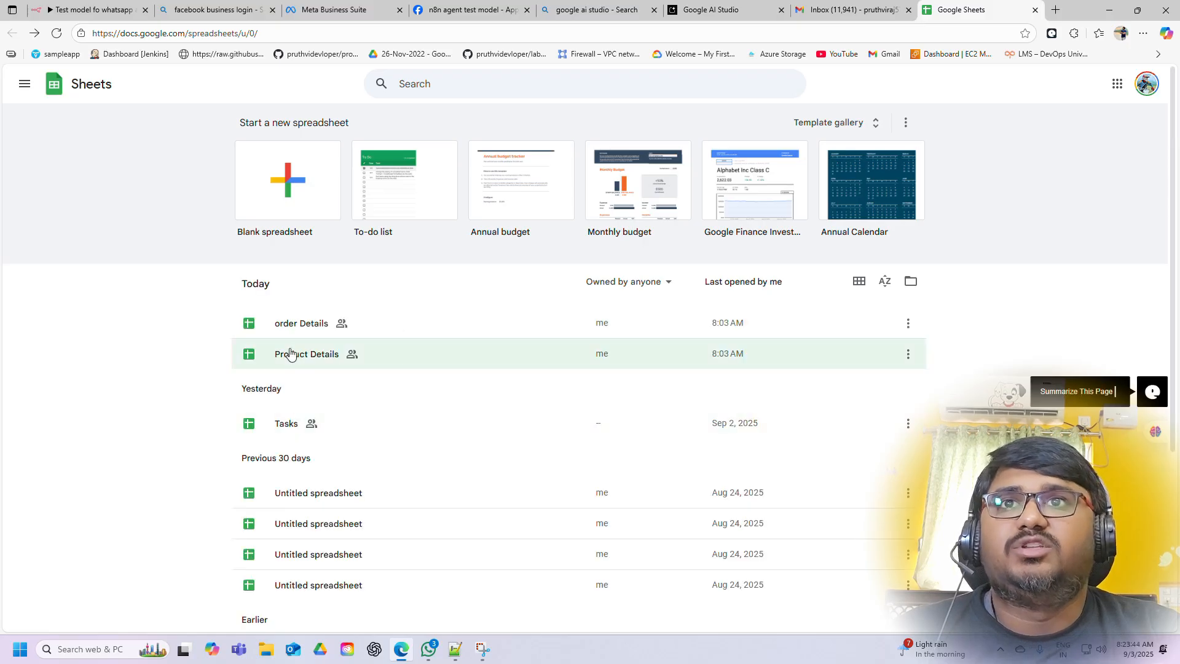
click(290, 353)
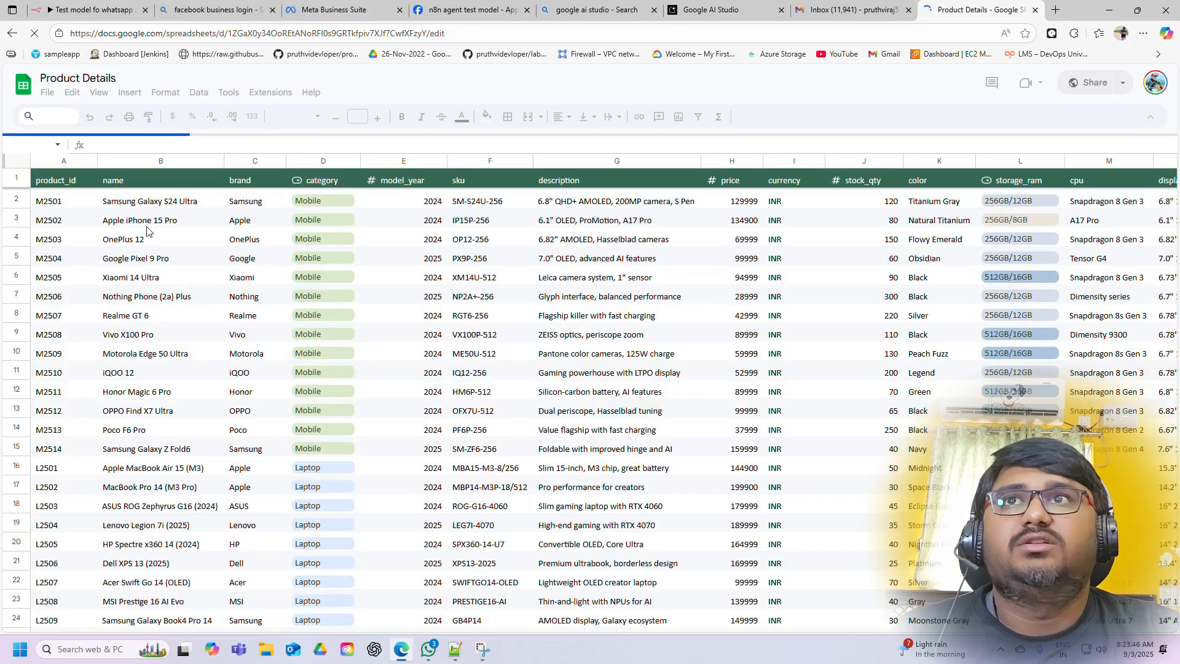
click(6, 38)
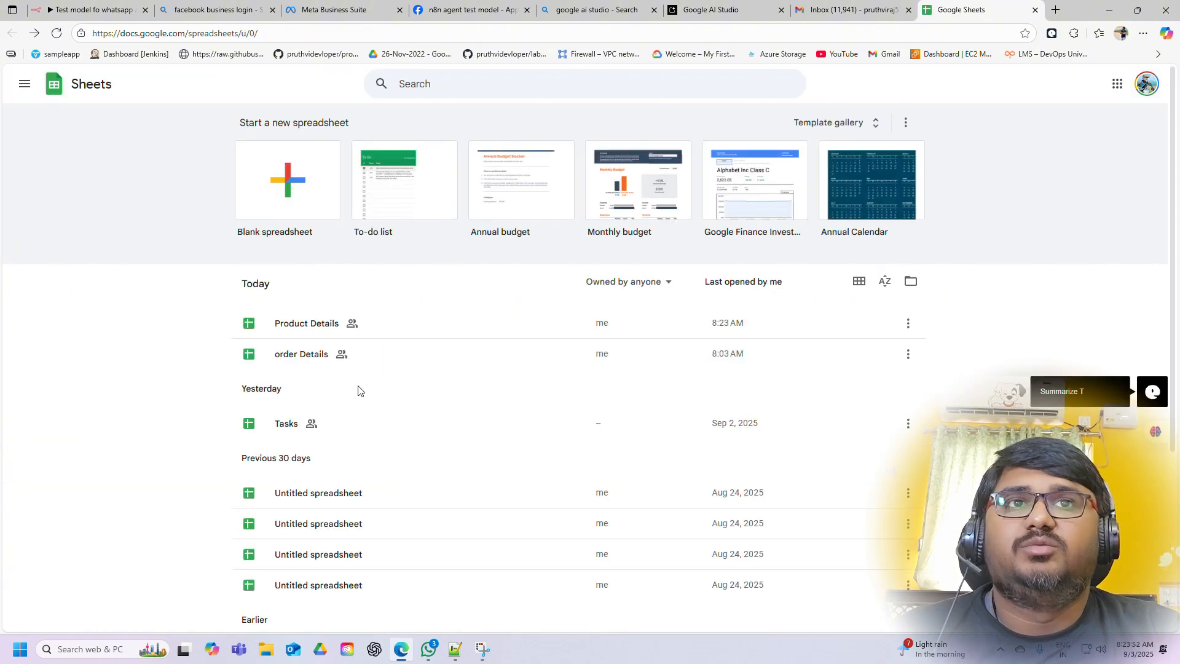
Open the order Details and Product Details spreadsheets in separate new browser tabs
right_click(306, 356)
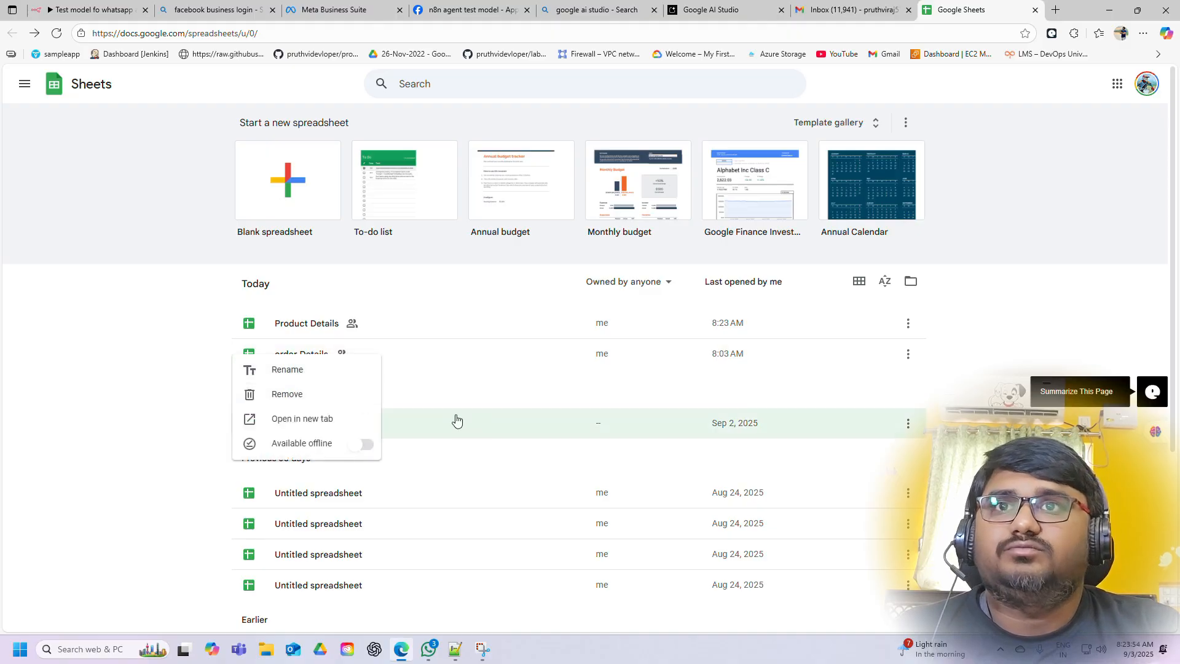
click(300, 420)
click(855, 13)
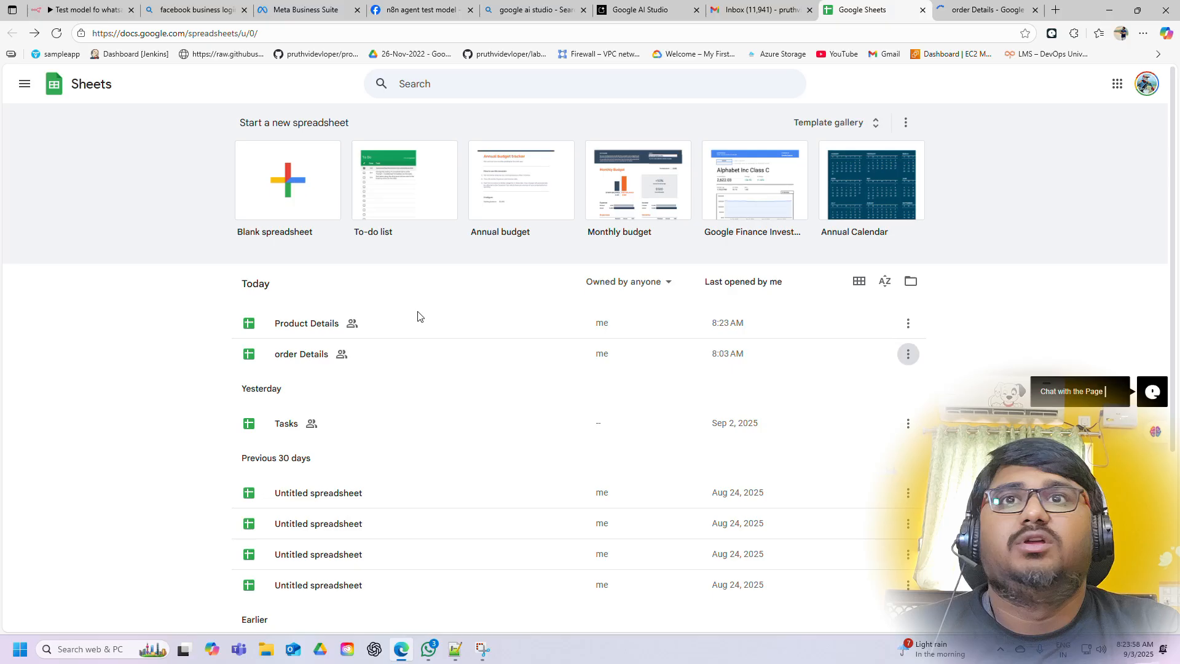
right_click(298, 333)
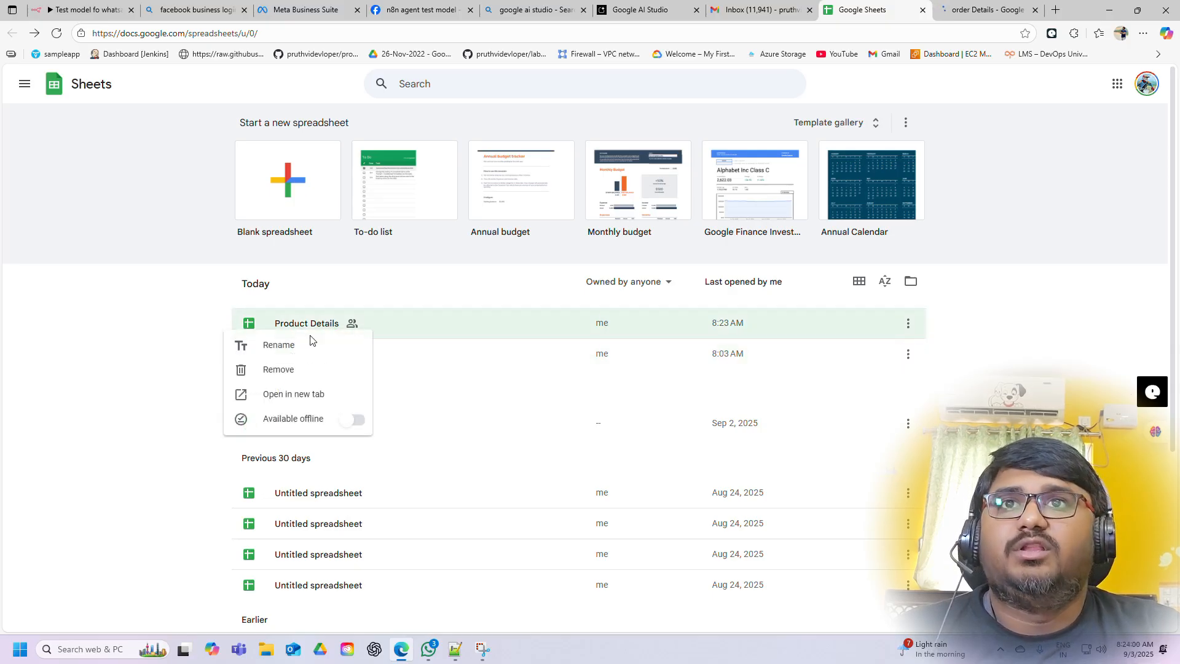
click(314, 398)
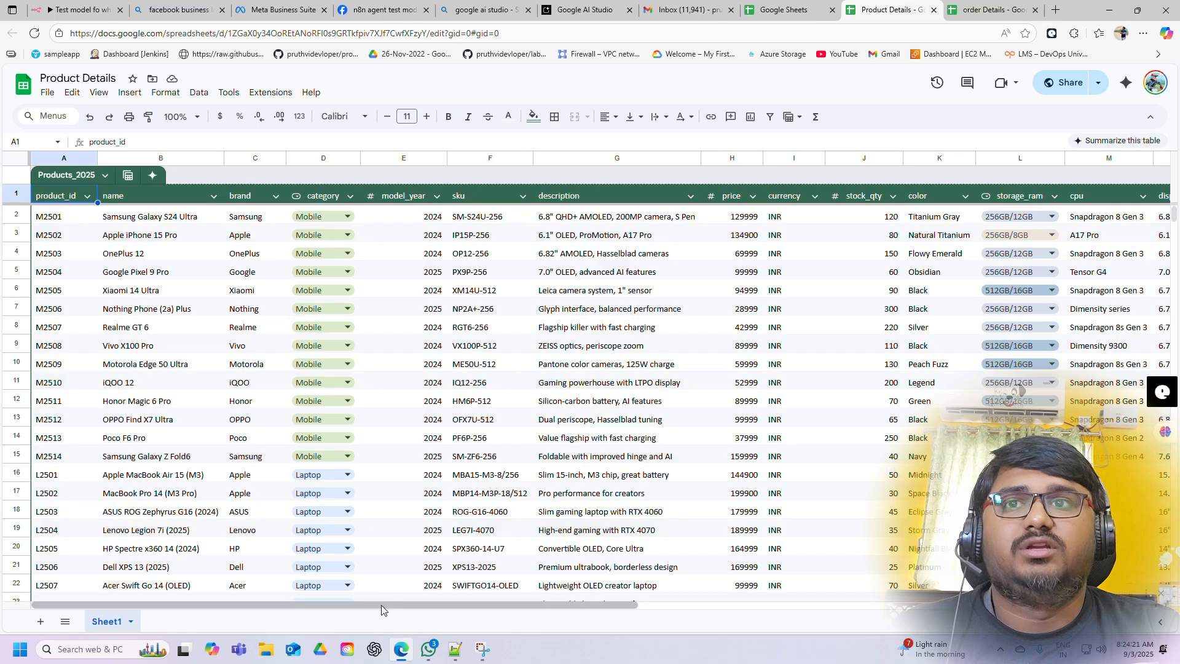
Examine the columns and rows of the Product Details spreadsheet and the order records in order Details
drag(382, 606, 286, 615)
scroll(263, 395, down, 5)
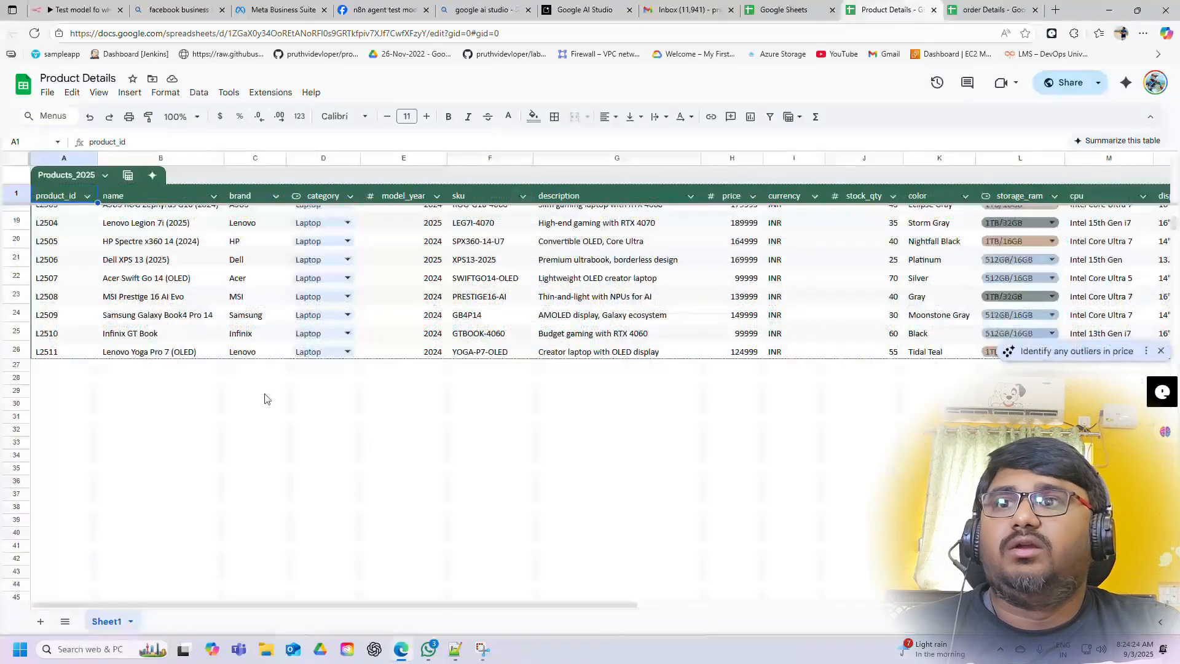
scroll(271, 405, up, 5)
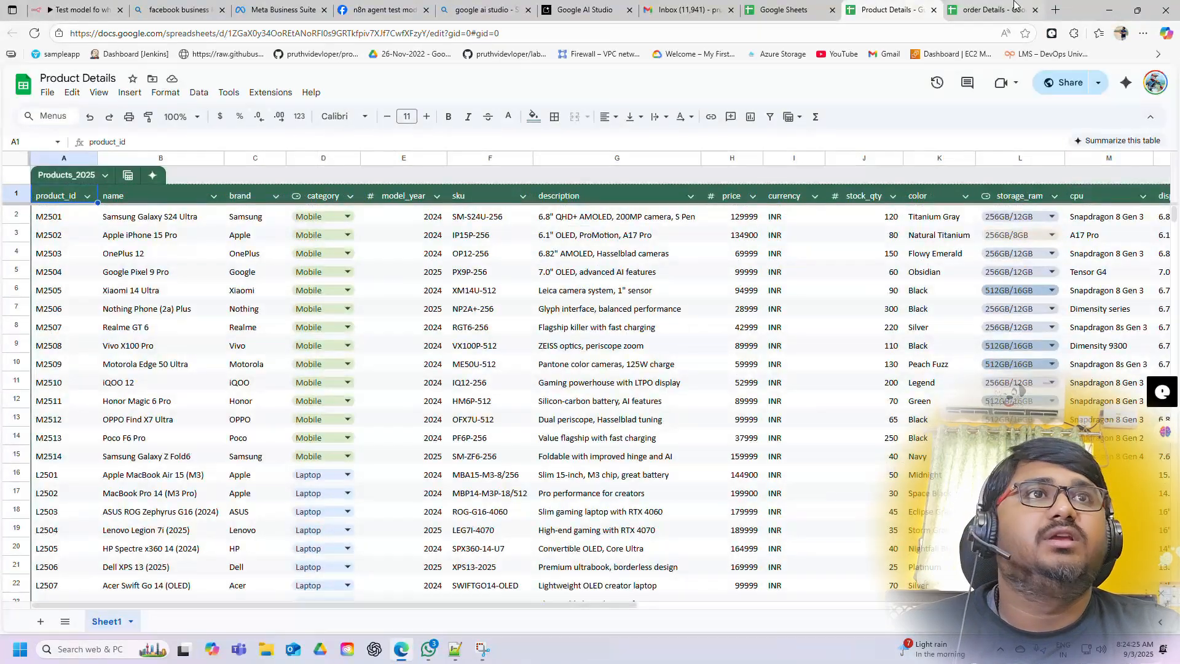
click(987, 8)
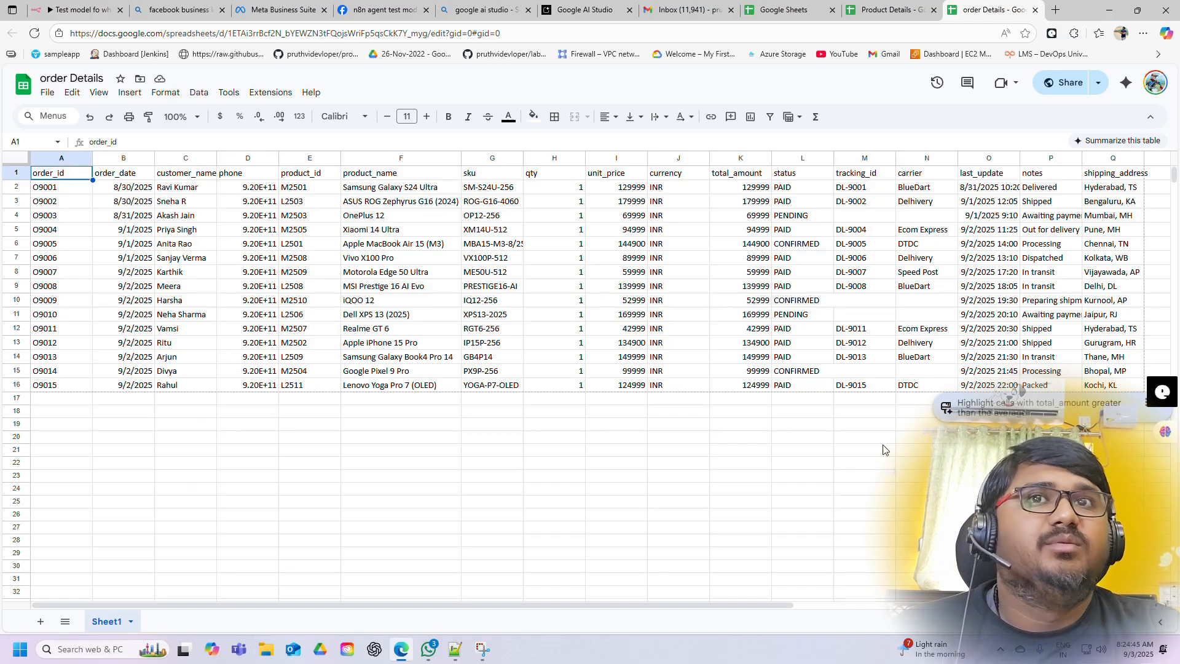
click(56, 204)
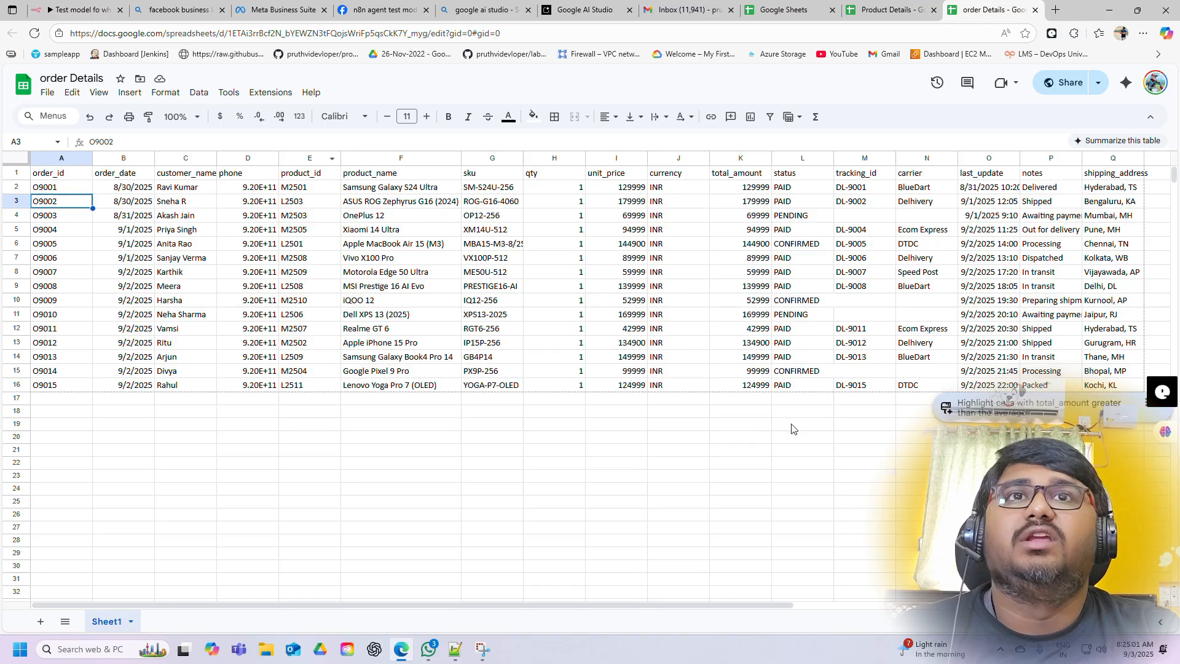
click(794, 16)
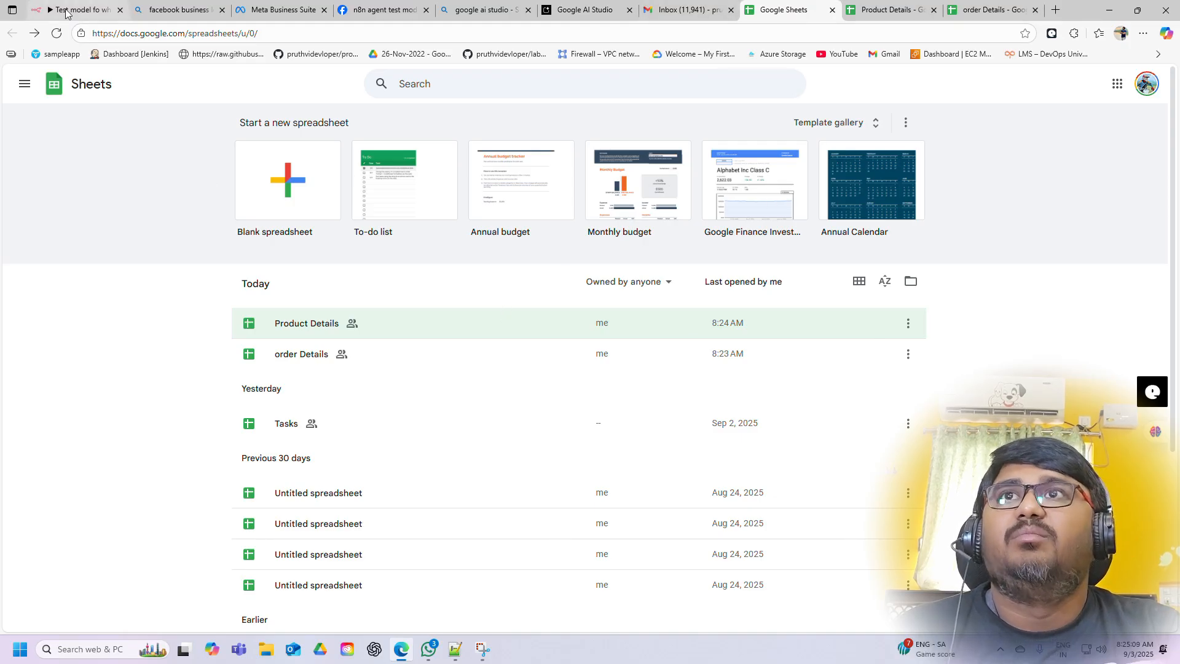
Switch back to the n8n workflow and move the Google Sheets tool node directly below the AI Agent's Tool connector
click(73, 11)
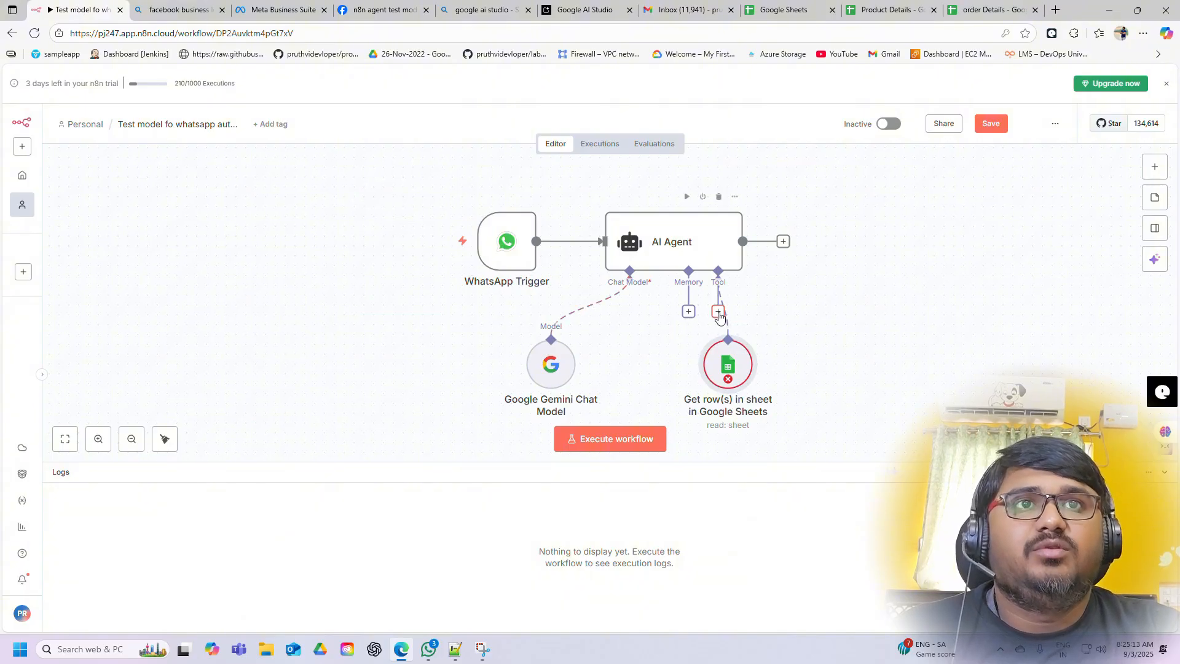
click(713, 347)
drag(716, 350, 699, 370)
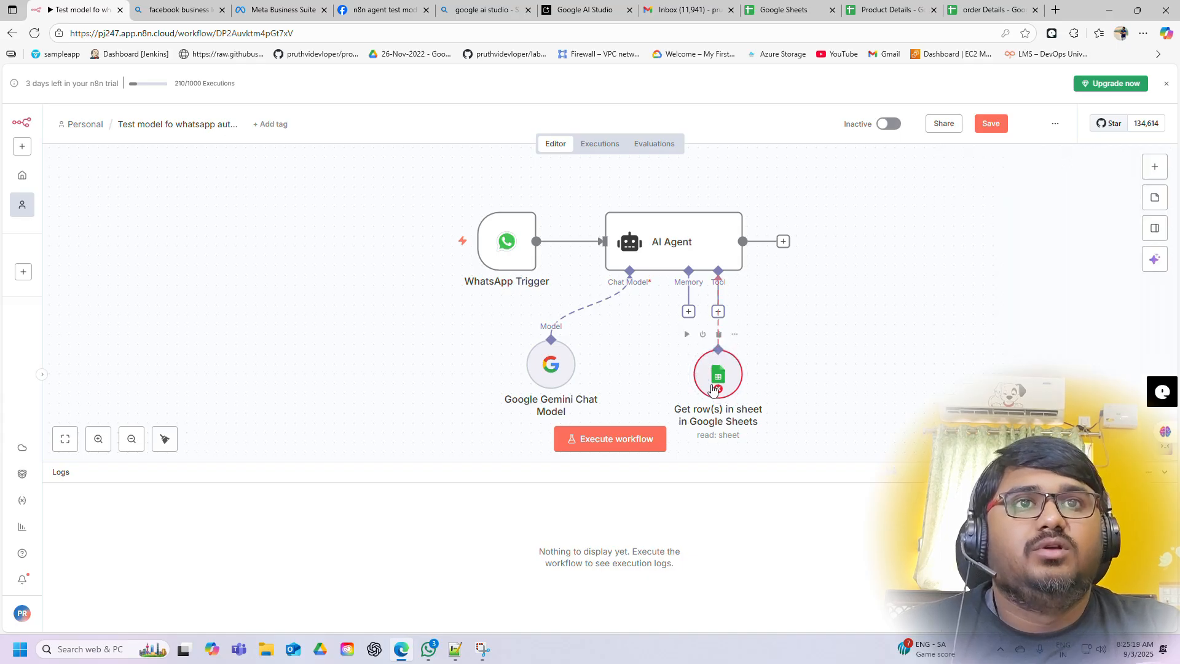
Open the Google Sheets tool node's settings and view the spreadsheets available for its Document
double_click(712, 377)
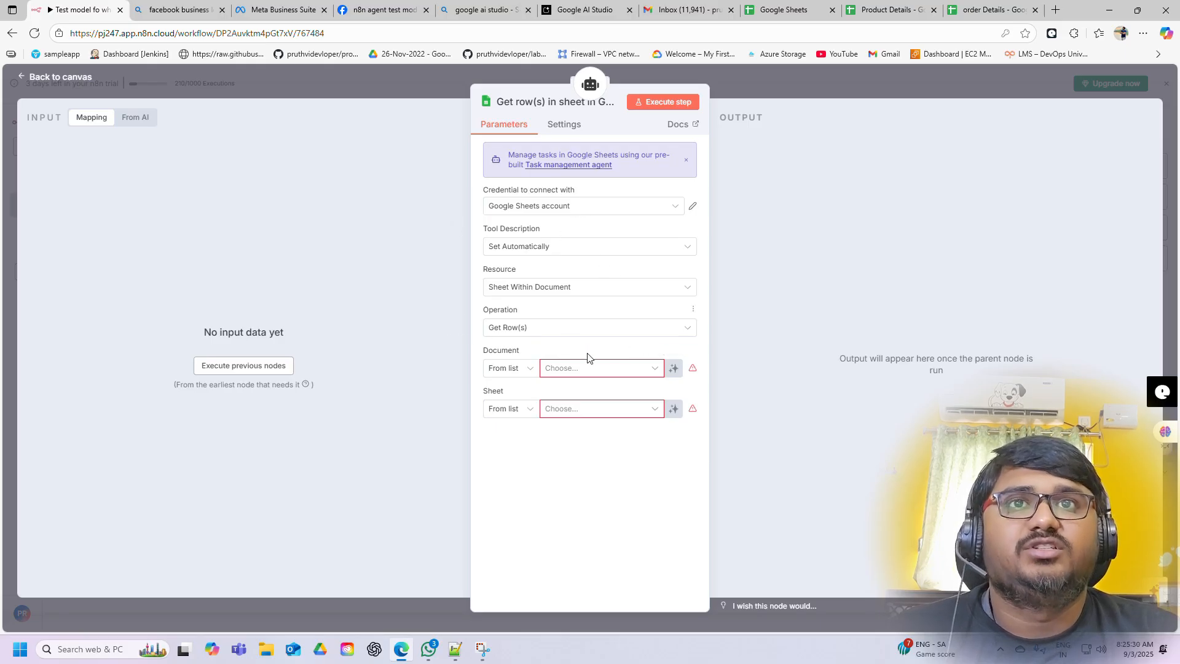
click(655, 370)
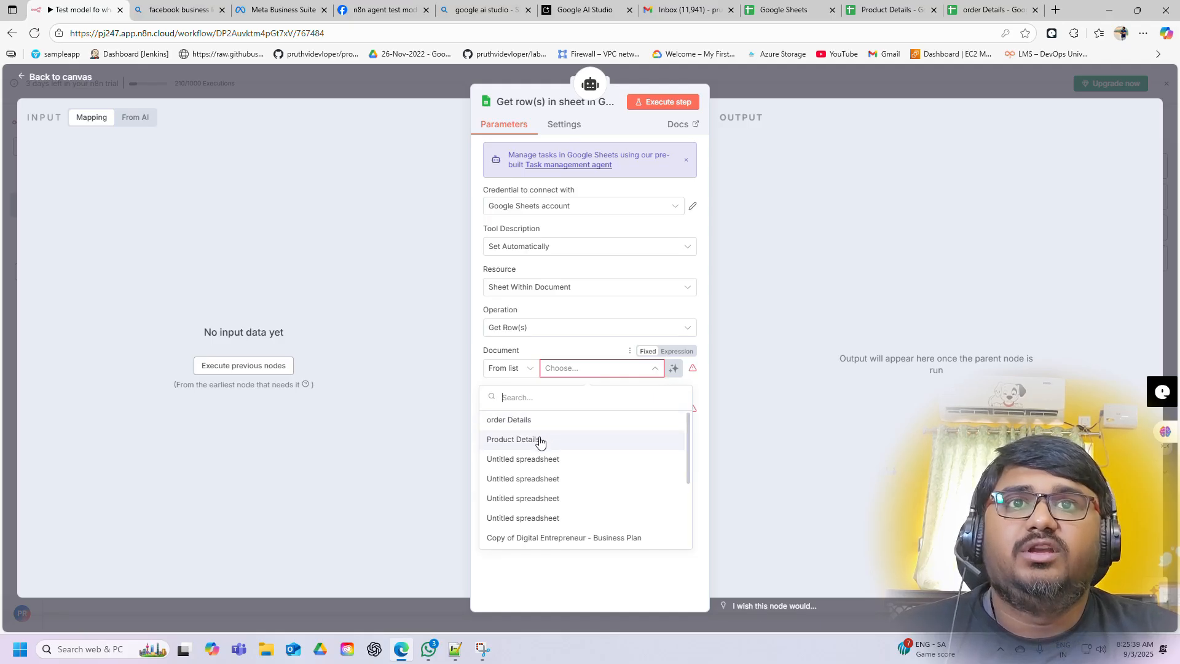
click(426, 434)
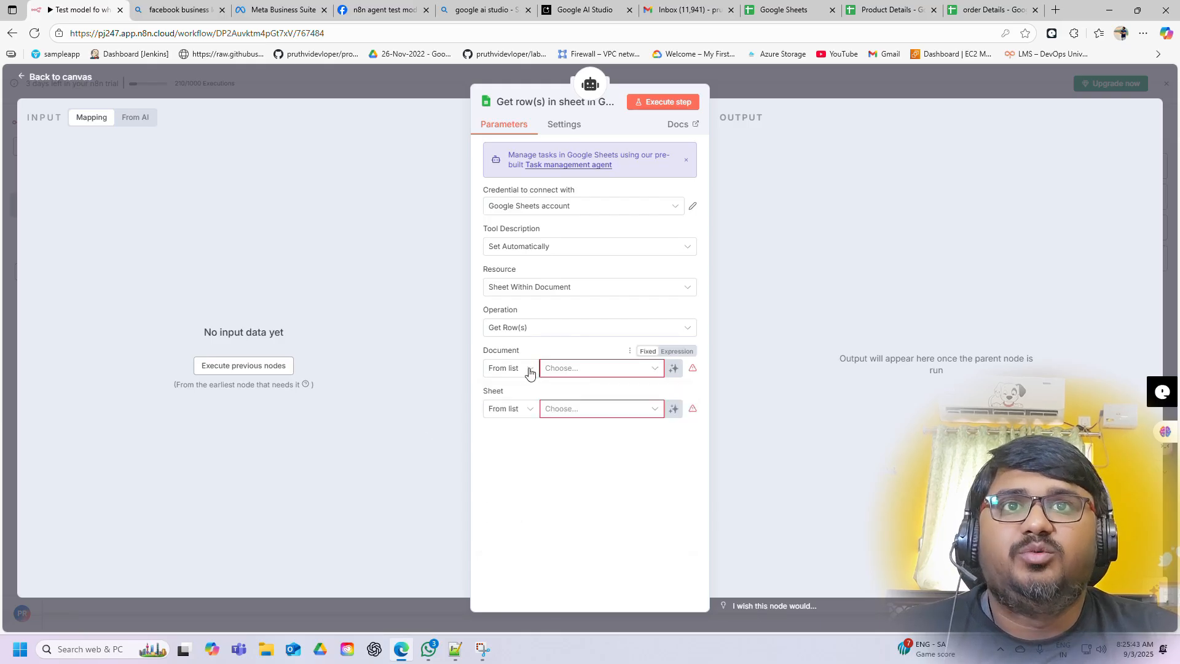
click(529, 372)
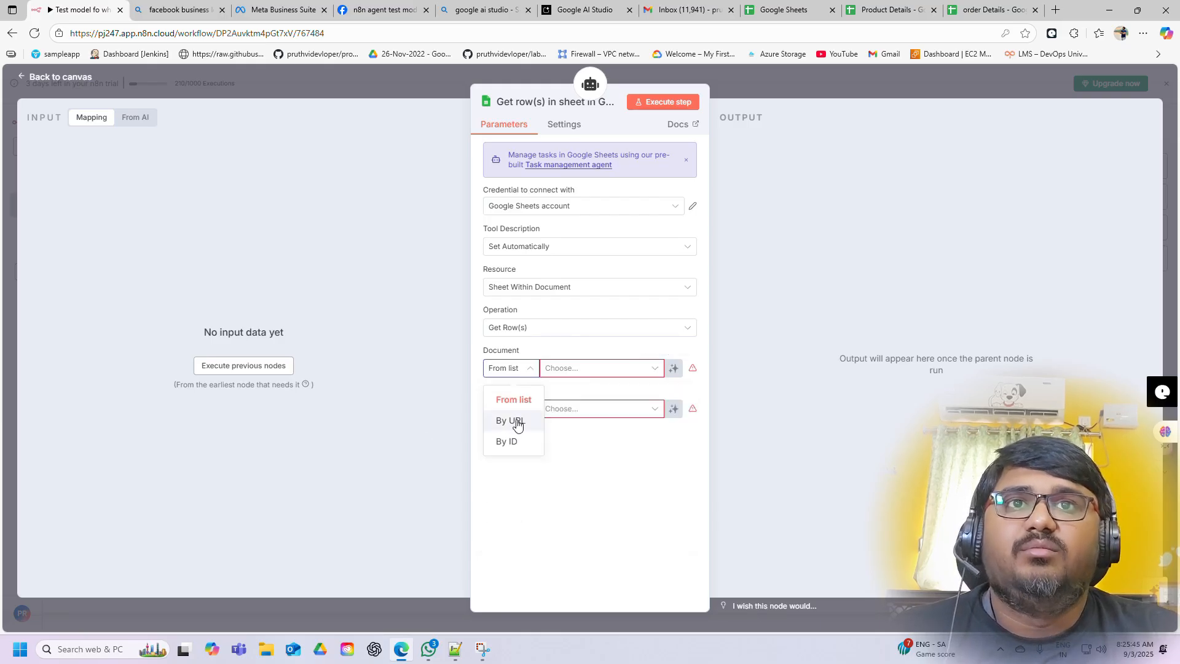
click(517, 423)
click(892, 11)
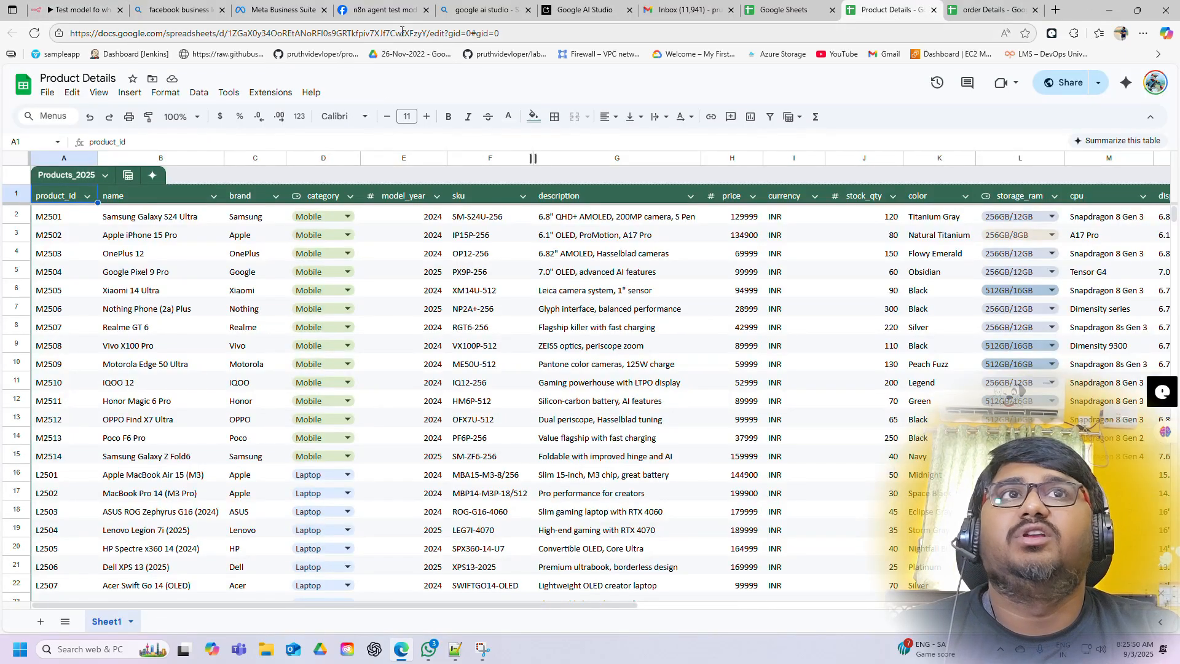
click(777, 13)
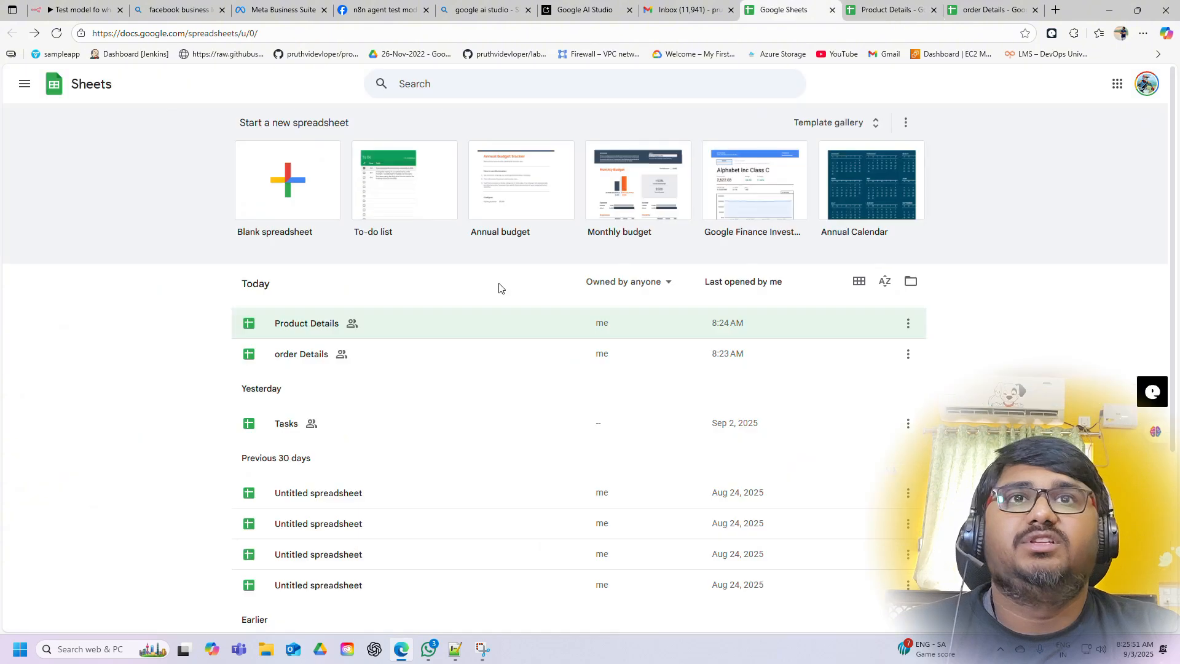
click(74, 9)
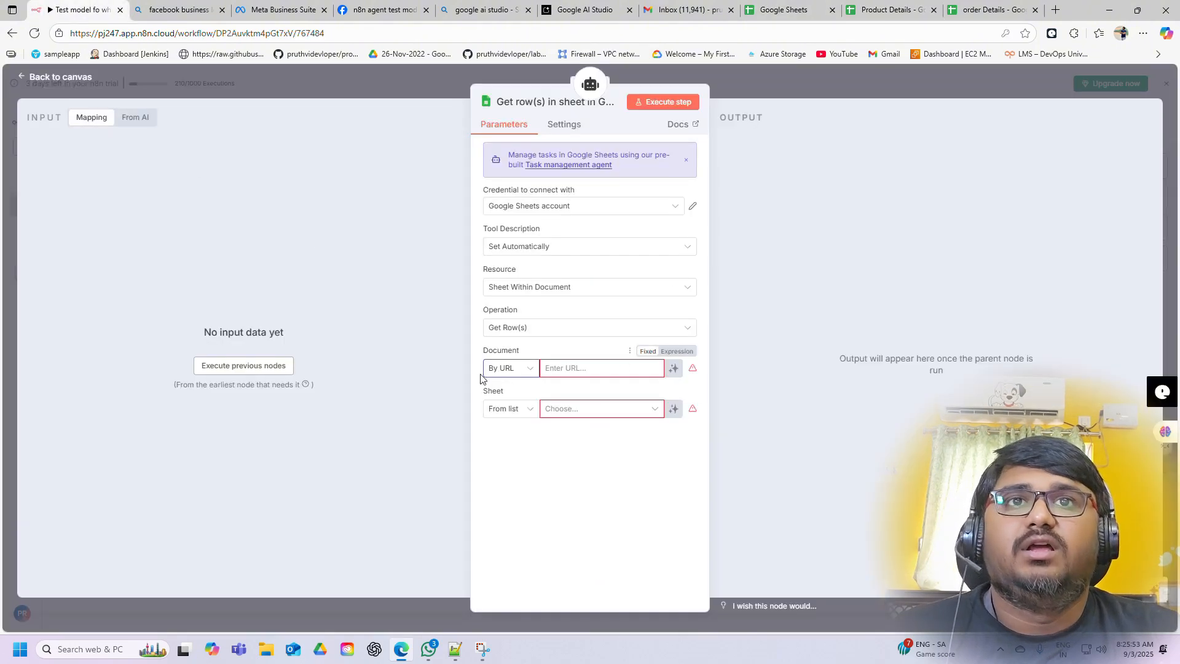
click(522, 369)
click(519, 447)
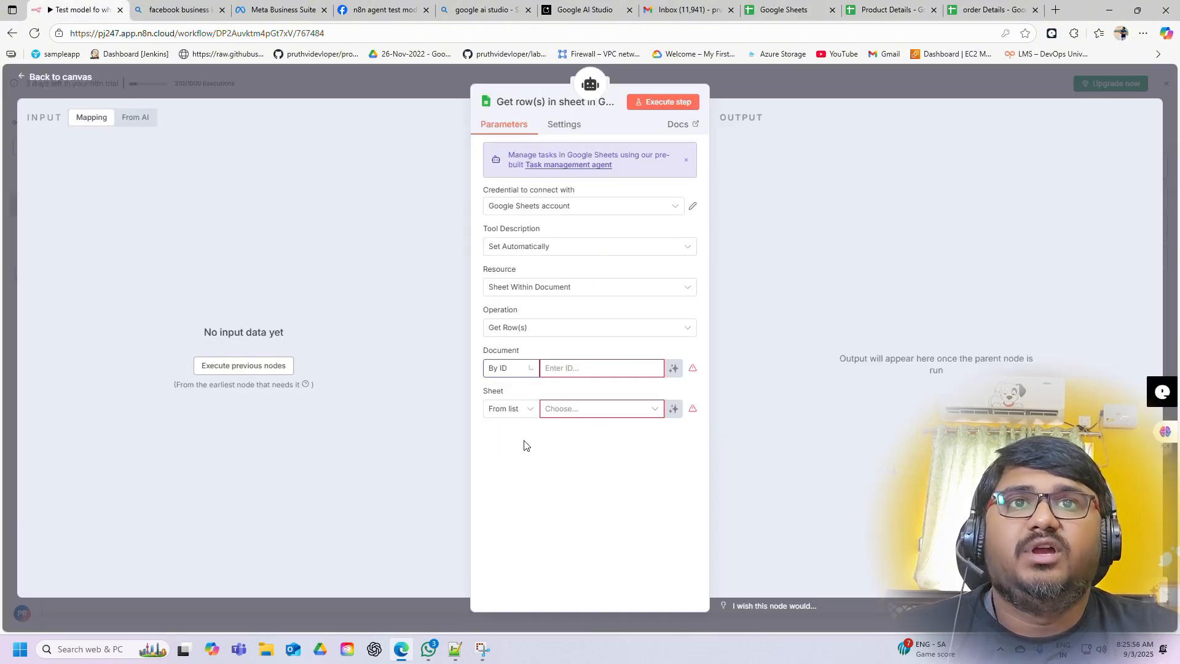
click(630, 370)
Set the tool's Document to Product Details using the From list mode, and its Sheet to Sheet1
click(515, 369)
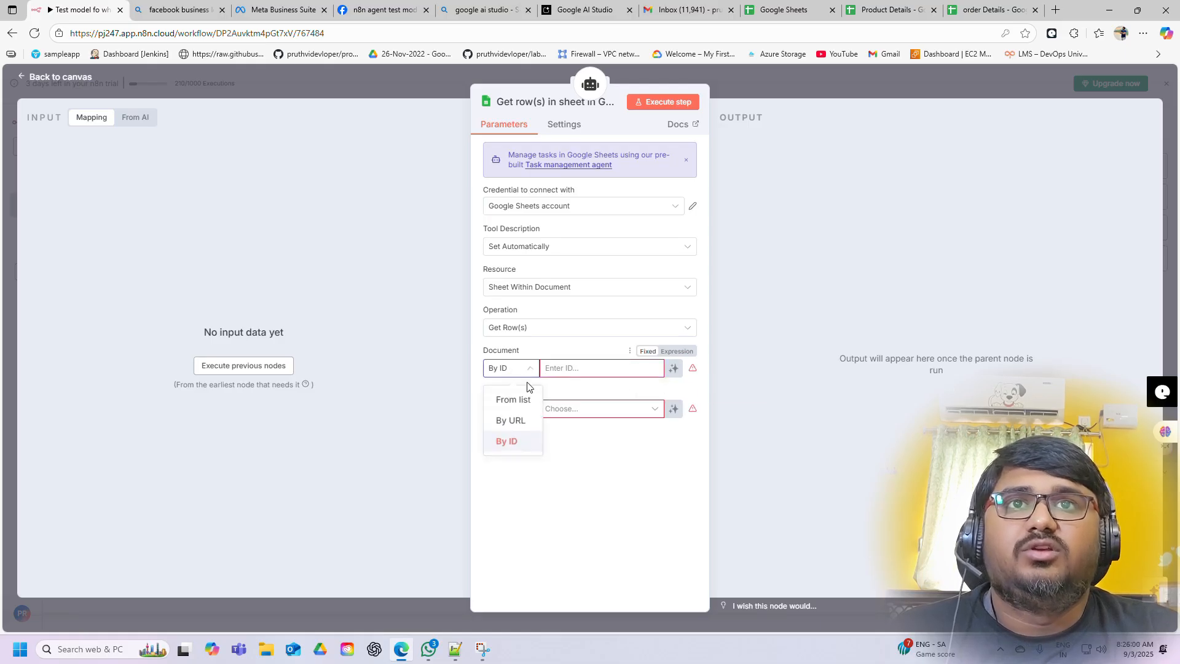
click(519, 398)
click(576, 368)
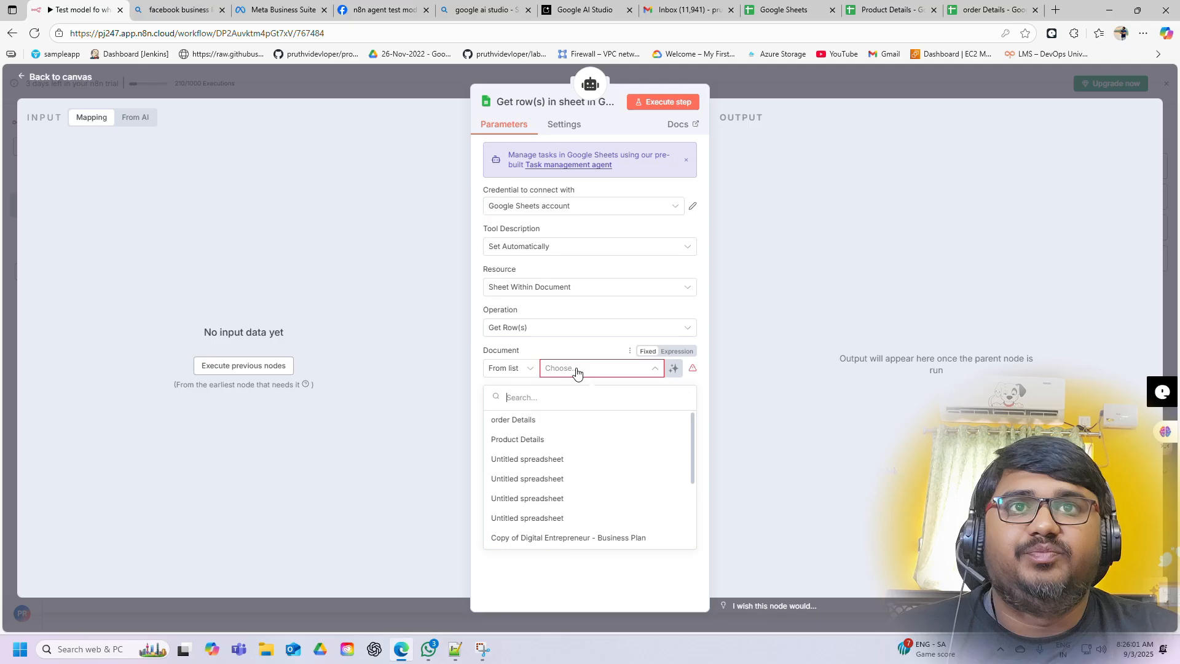
click(537, 444)
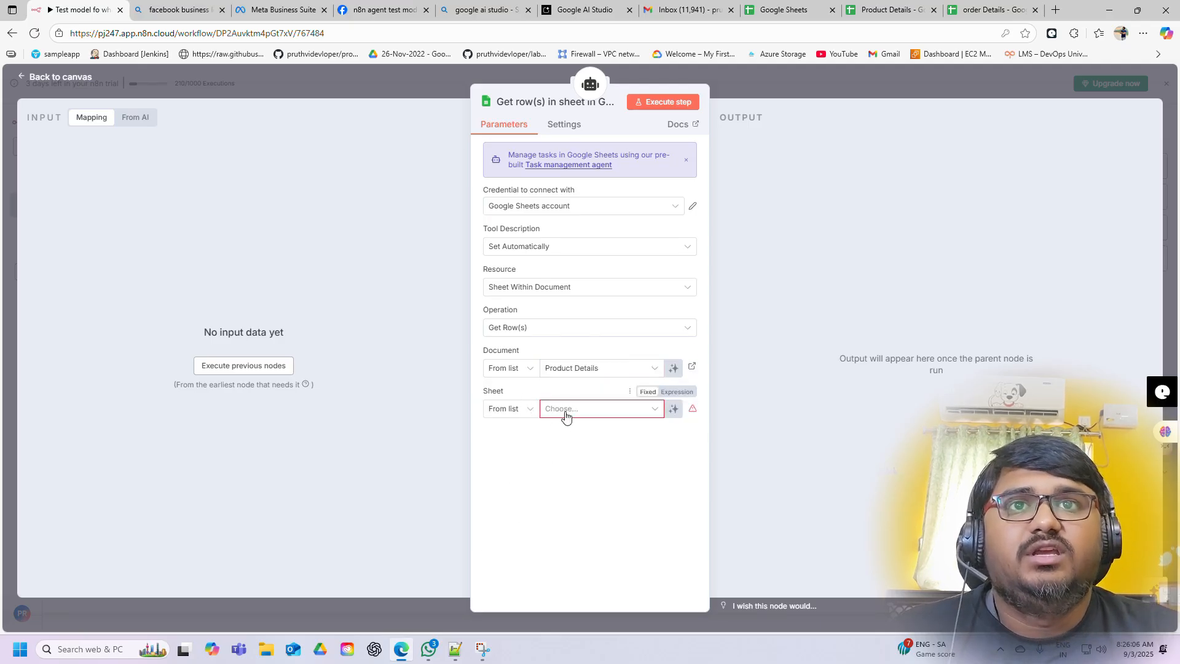
click(566, 409)
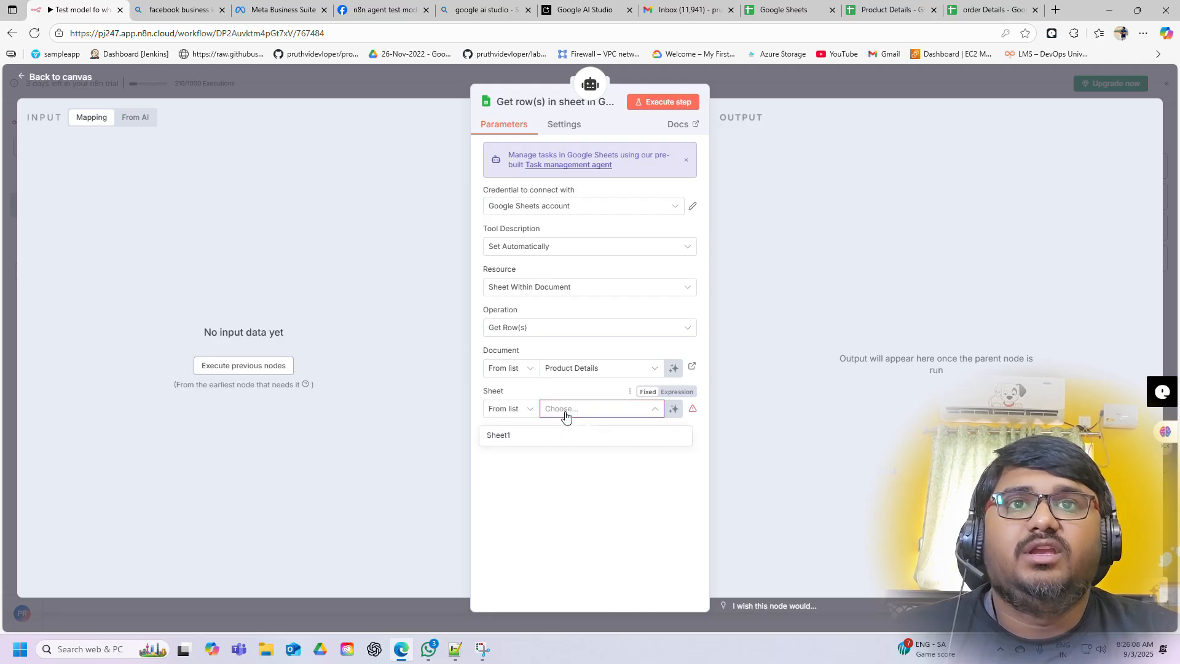
click(534, 434)
Check the sheet names in the Product Details and order Details spreadsheets, and return to the n8n workflow canvas
click(885, 10)
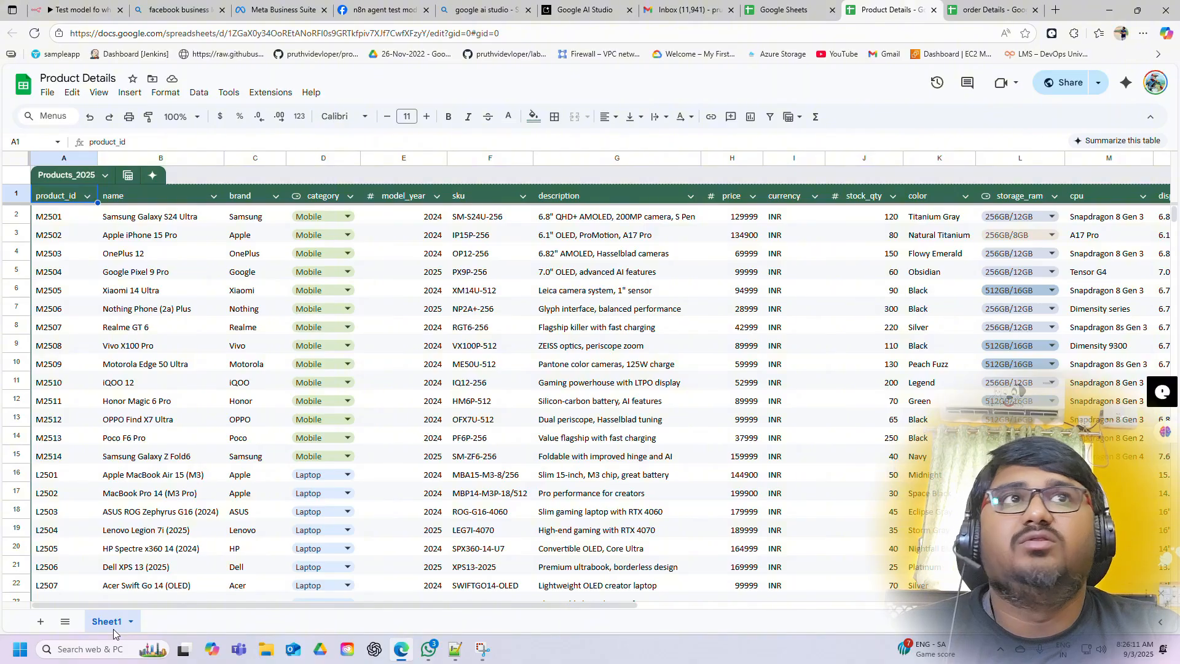
click(971, 7)
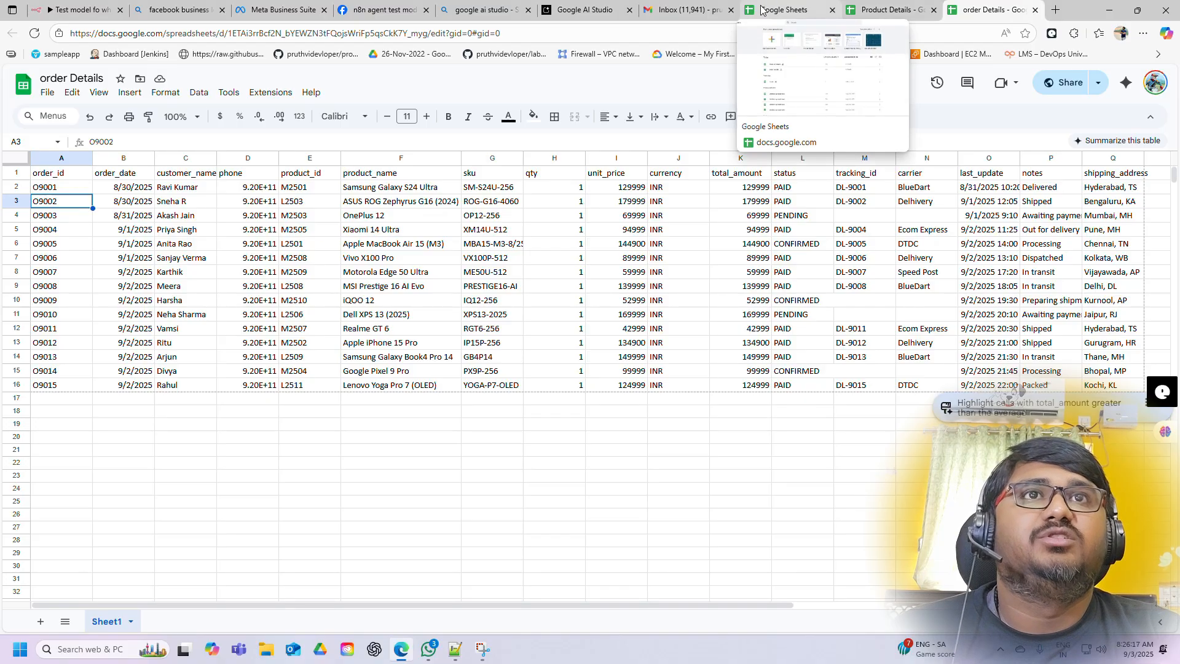
click(762, 10)
click(60, 4)
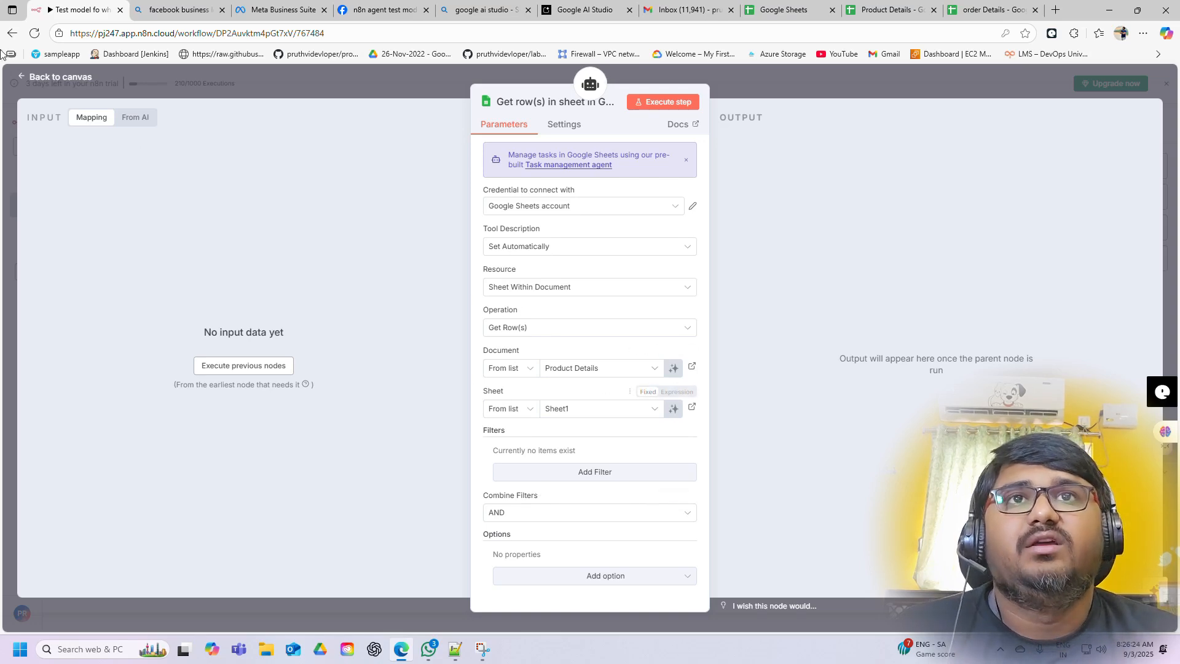
click(64, 85)
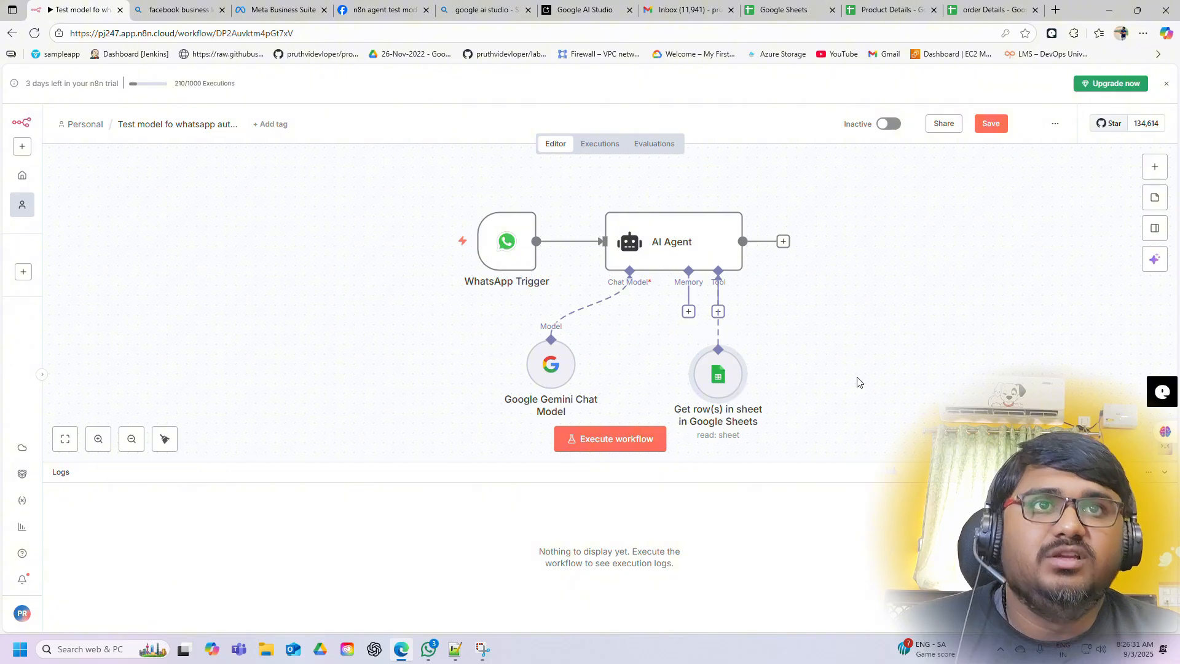
Duplicate the Google Sheets tool node beside the original and connect the copy to the AI Agent's Tool connector
mouse_move(729, 378)
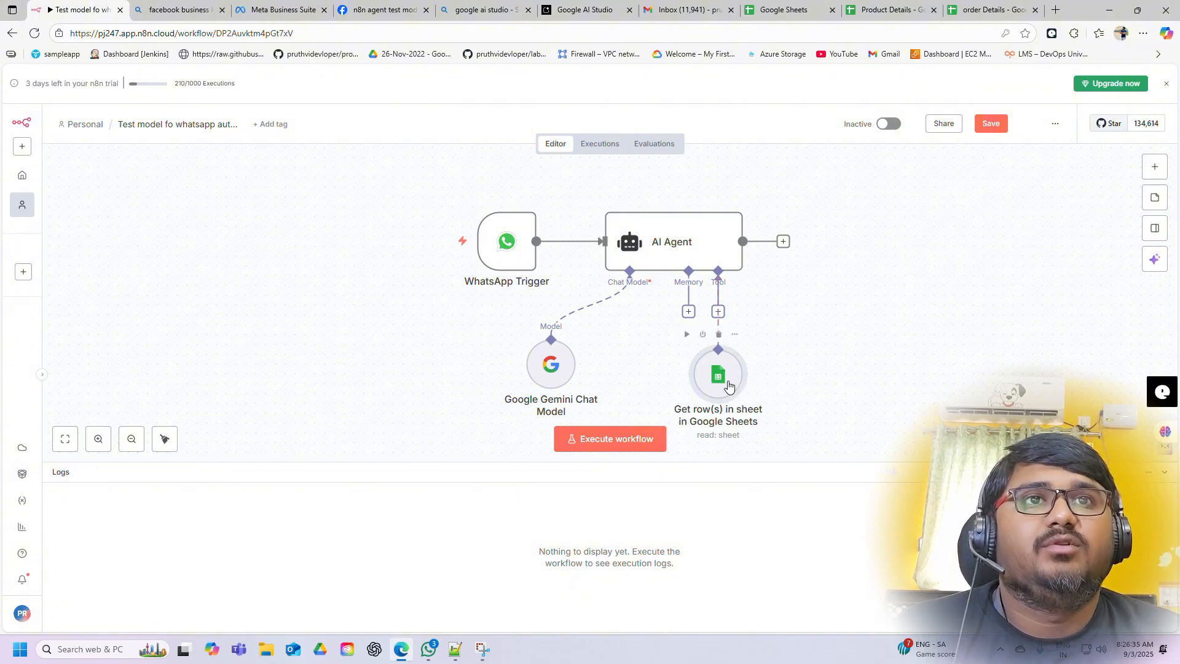
right_click(727, 382)
click(899, 363)
click(734, 336)
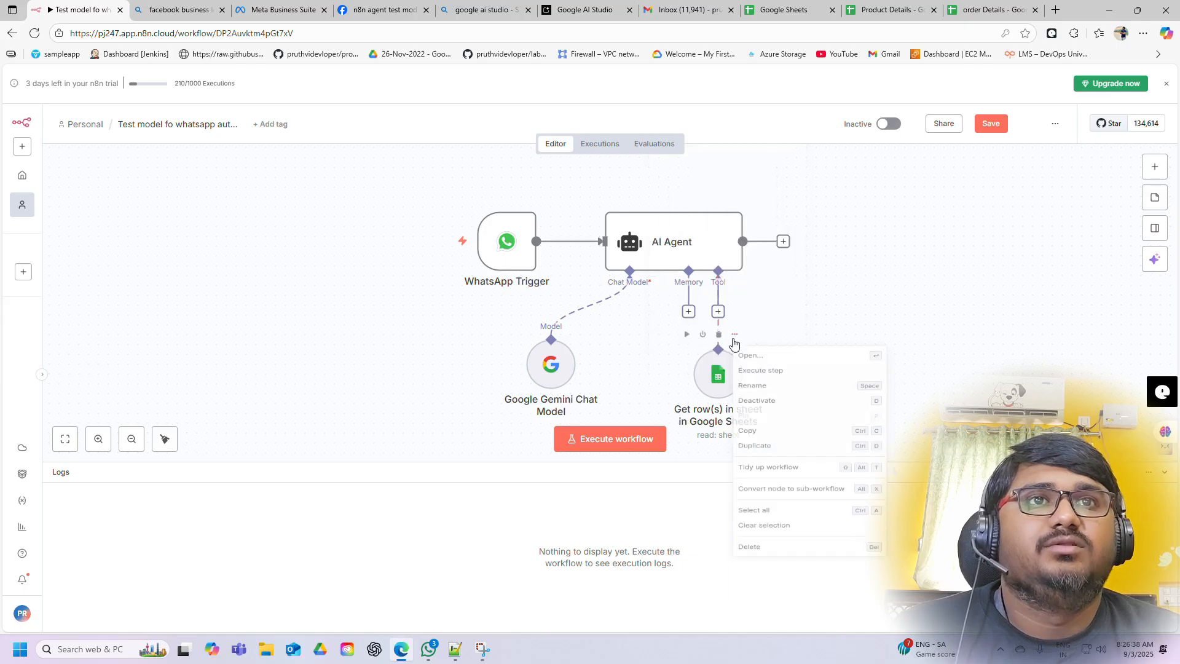
click(763, 467)
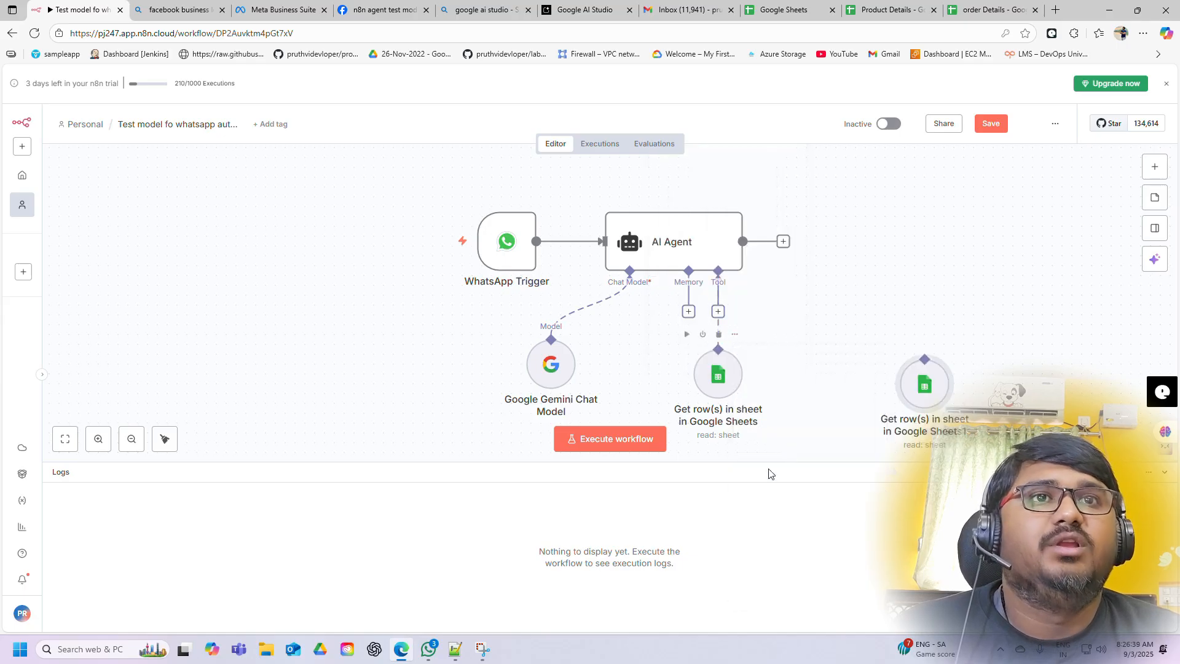
drag(929, 394, 811, 384)
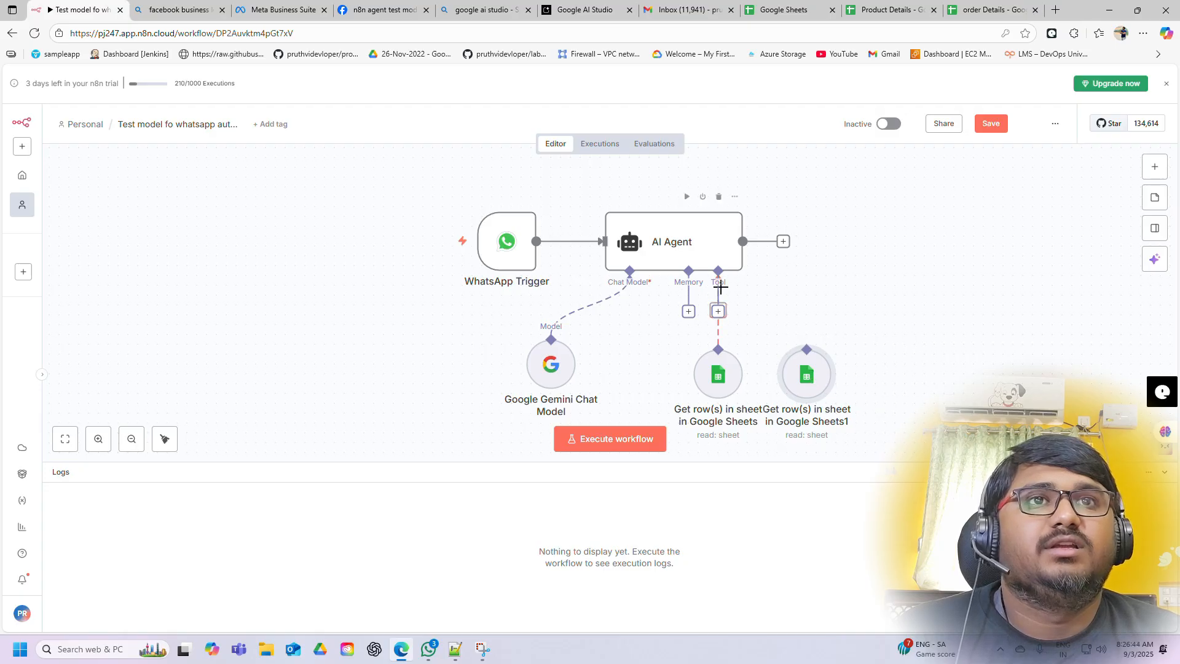
drag(717, 269, 806, 347)
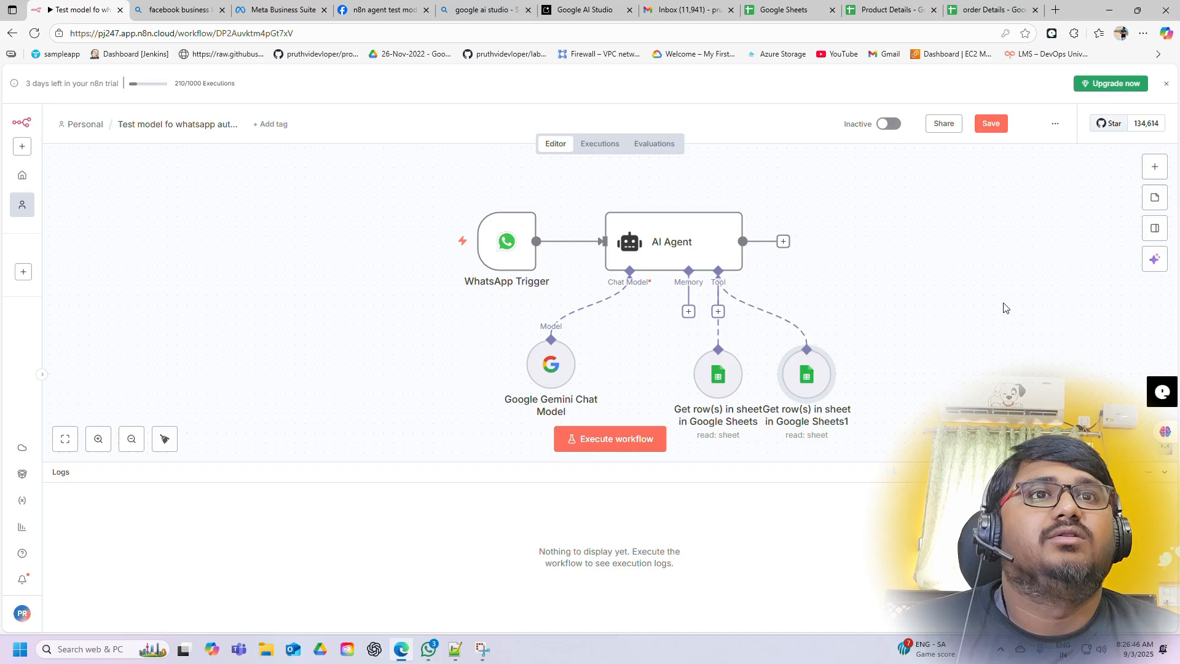
Set the duplicated Google Sheets tool's Document to order Details and its Sheet to Sheet1, and return to the canvas
double_click(806, 375)
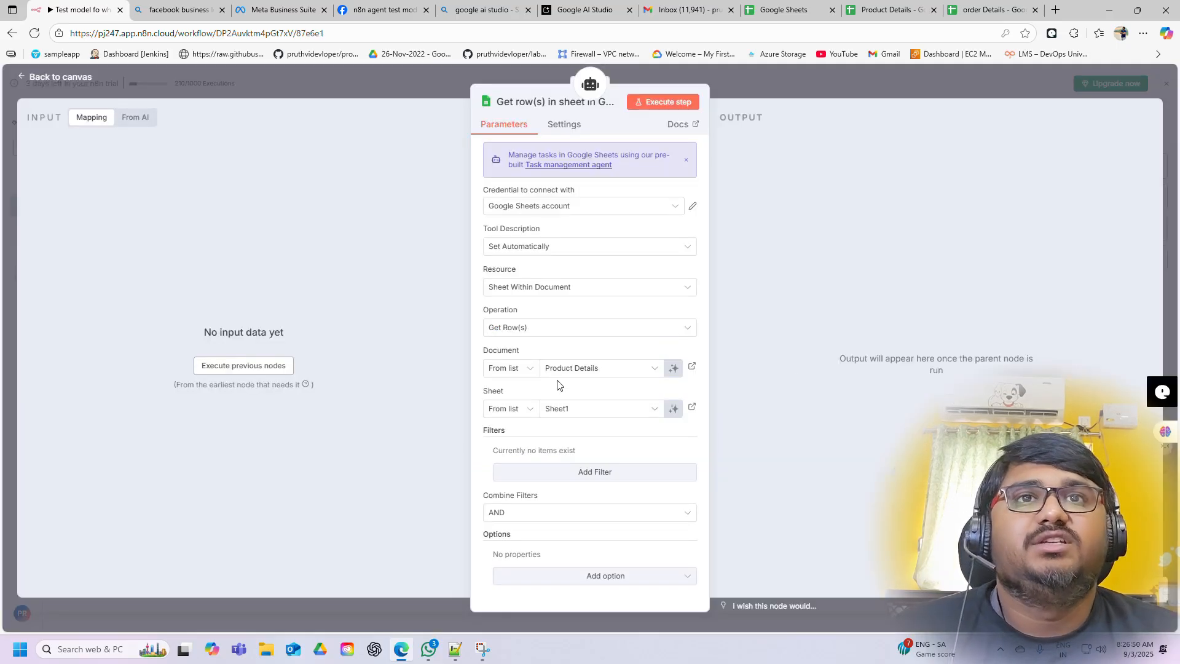
click(653, 367)
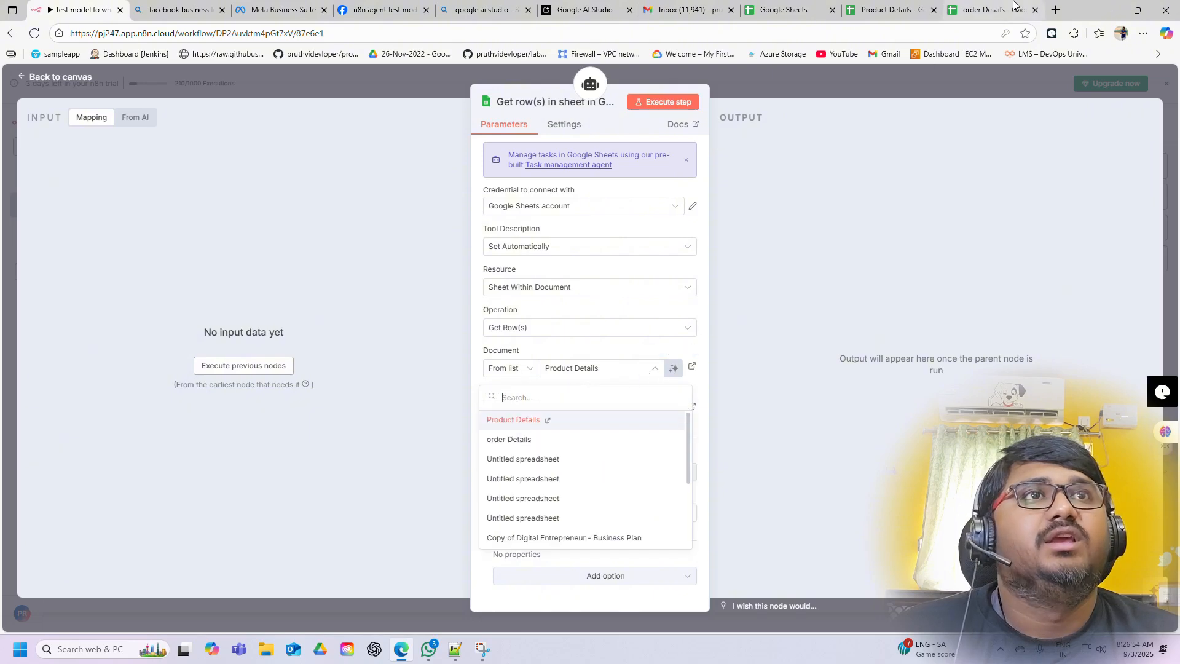
click(509, 440)
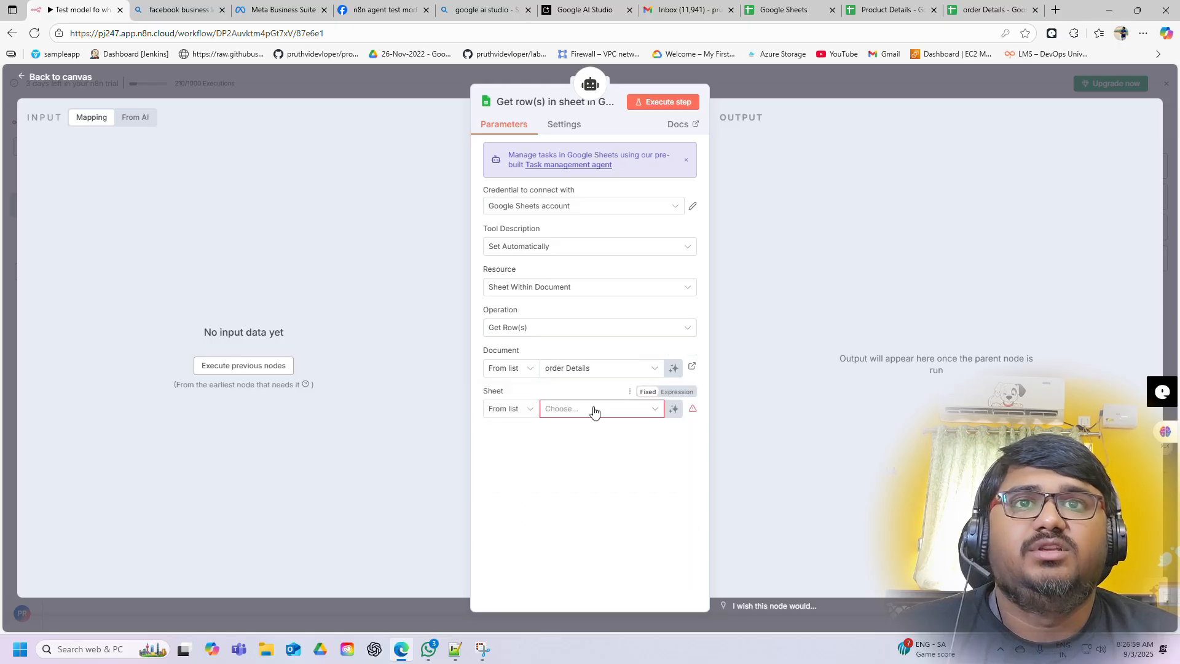
click(593, 411)
click(526, 441)
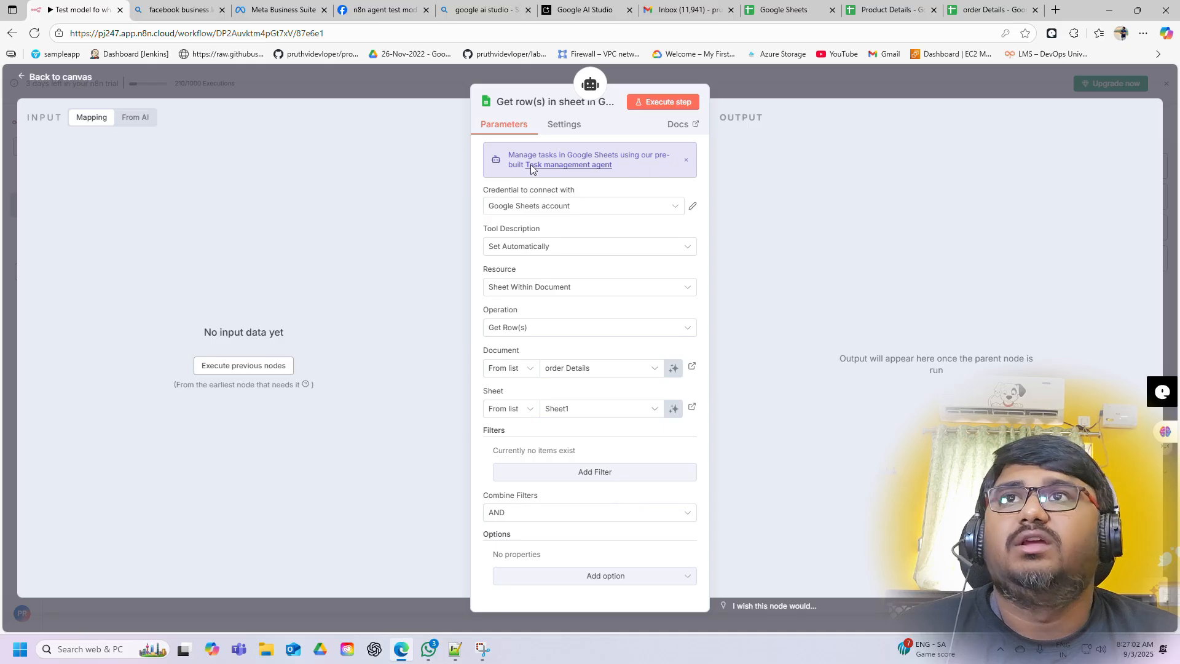
click(62, 79)
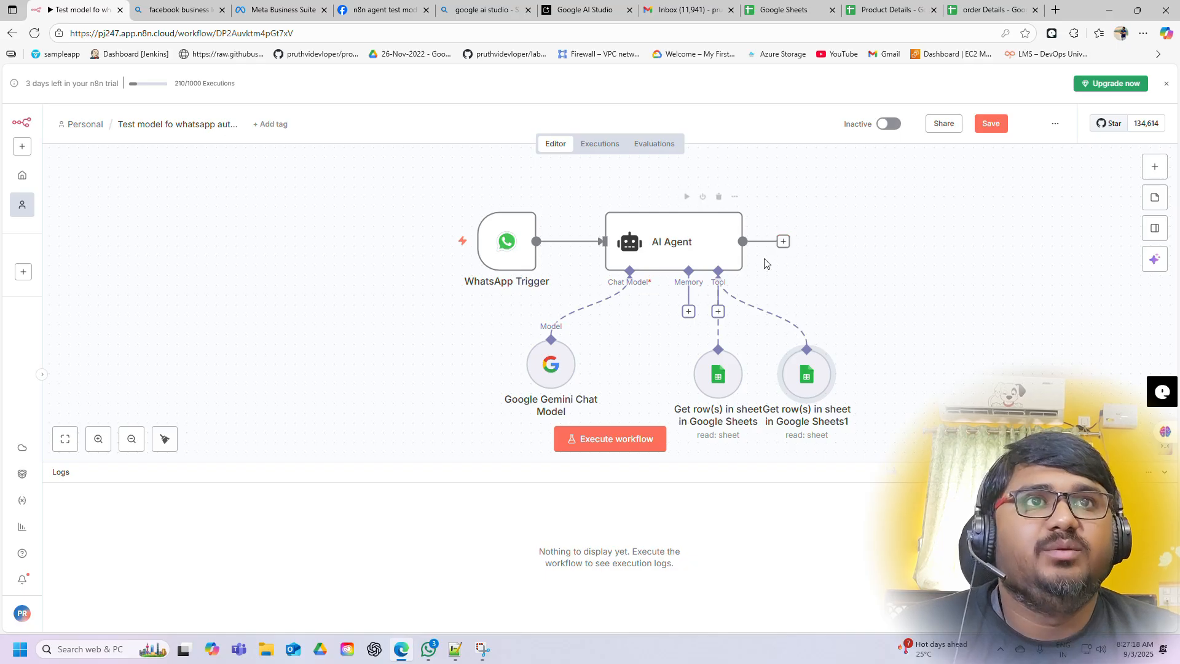
Add a WhatsApp Business Cloud Send message node after the AI Agent's output
click(784, 242)
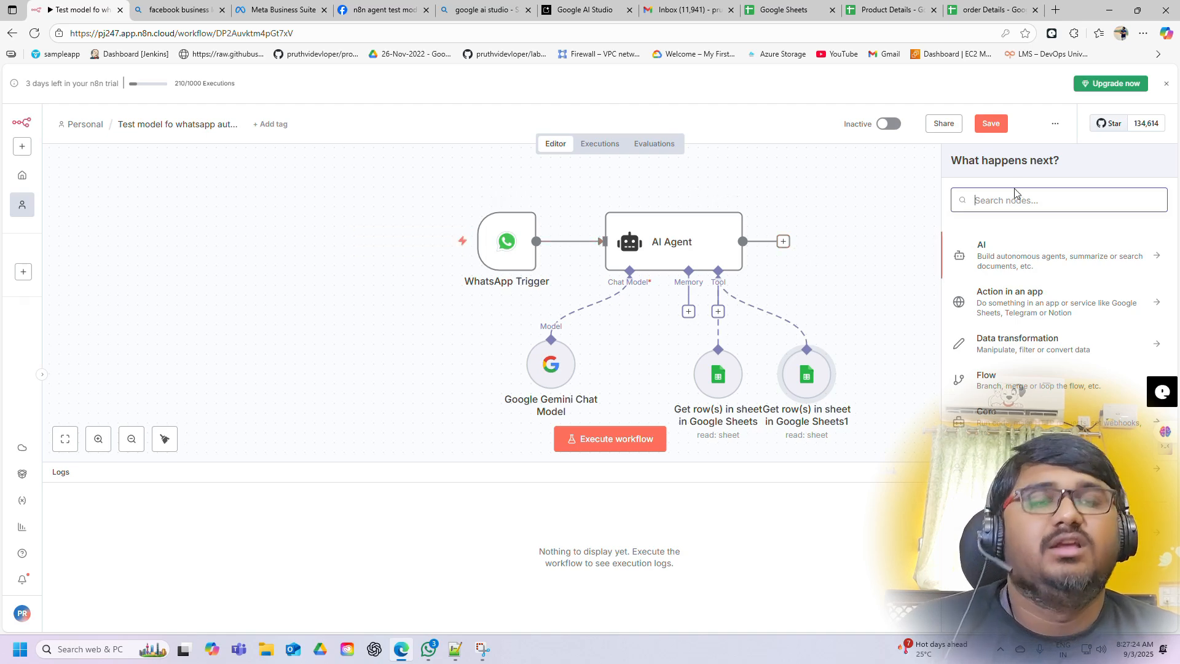
text(what)
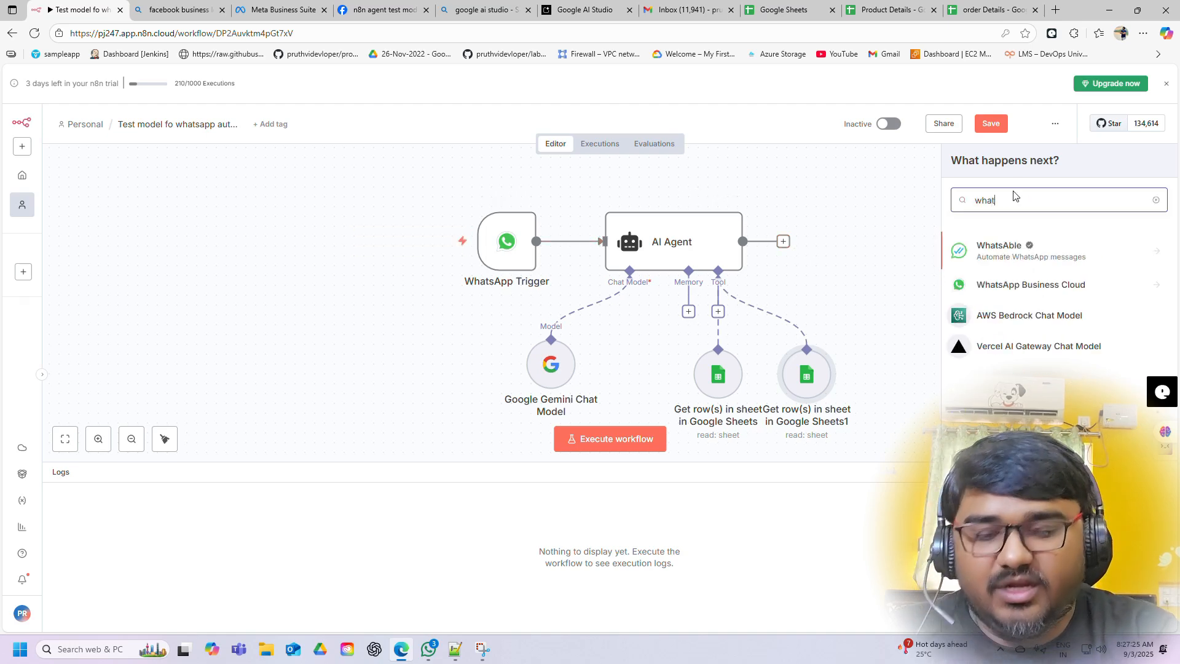
click(1015, 292)
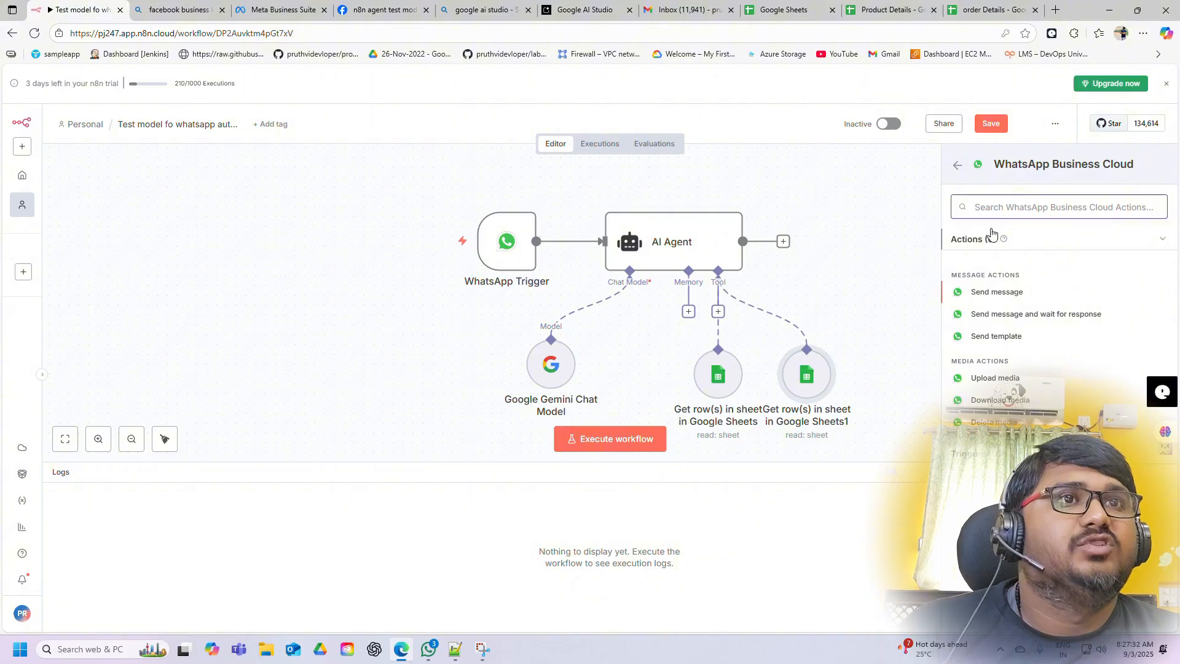
click(997, 298)
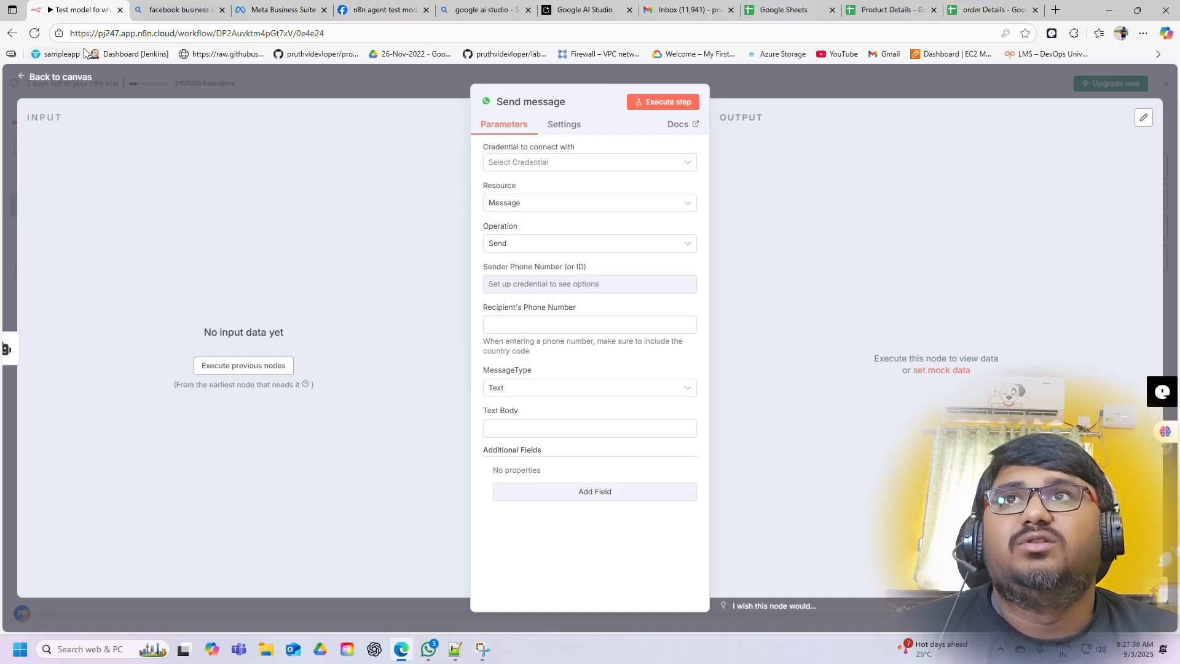
click(69, 78)
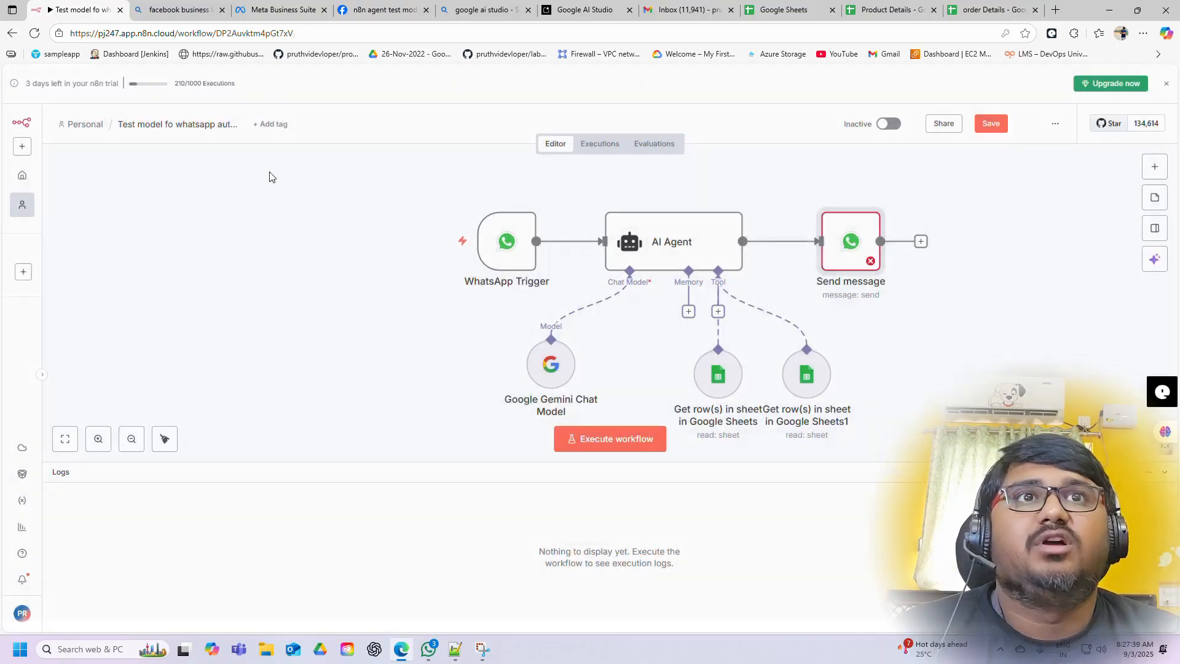
Open the Send message node's settings and start creating a new WhatsApp API credential
double_click(838, 268)
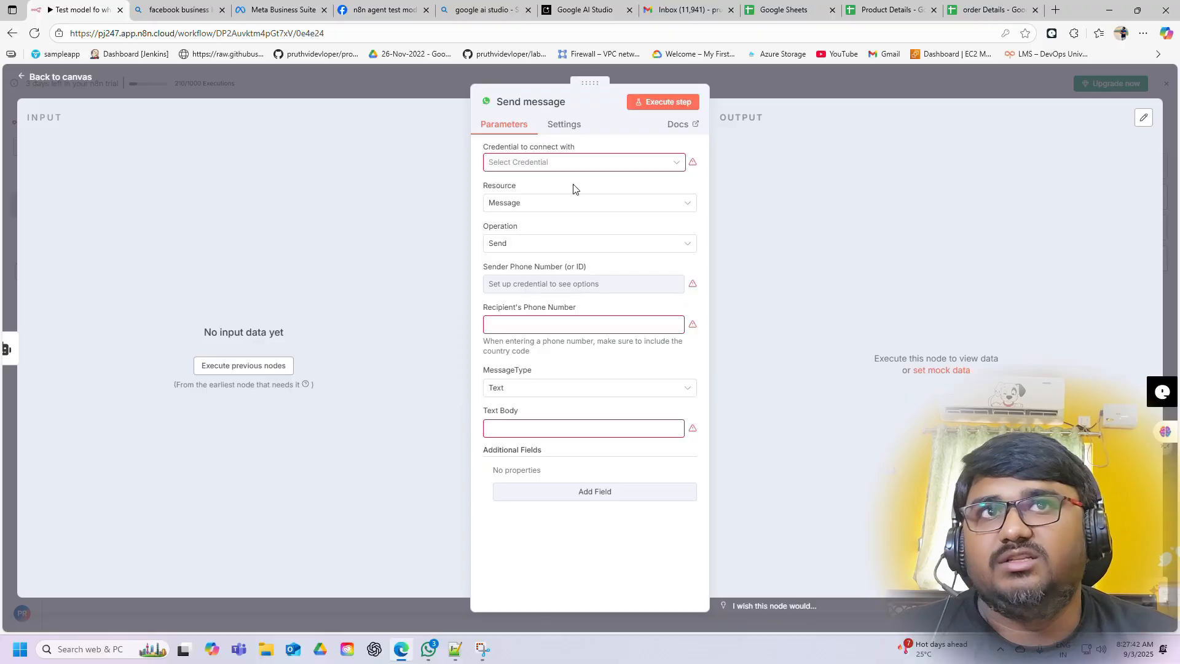
click(598, 166)
click(582, 193)
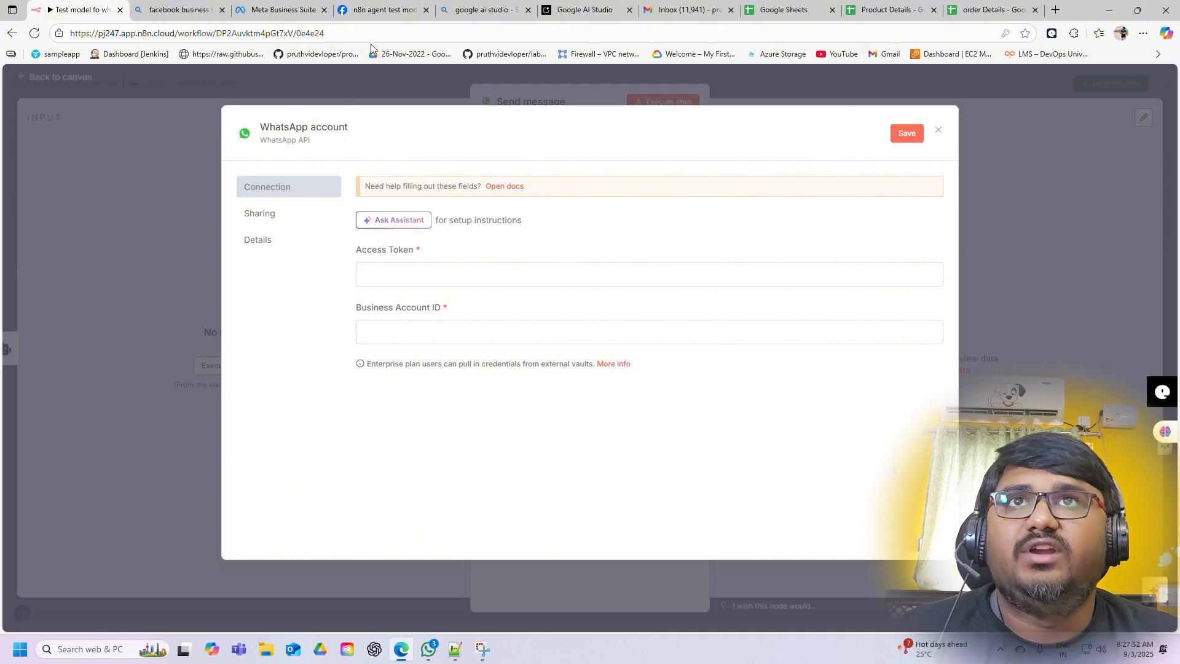
Switch to the Meta App Dashboard and open the WhatsApp API Setup page of the n8n agent test model app
click(393, 10)
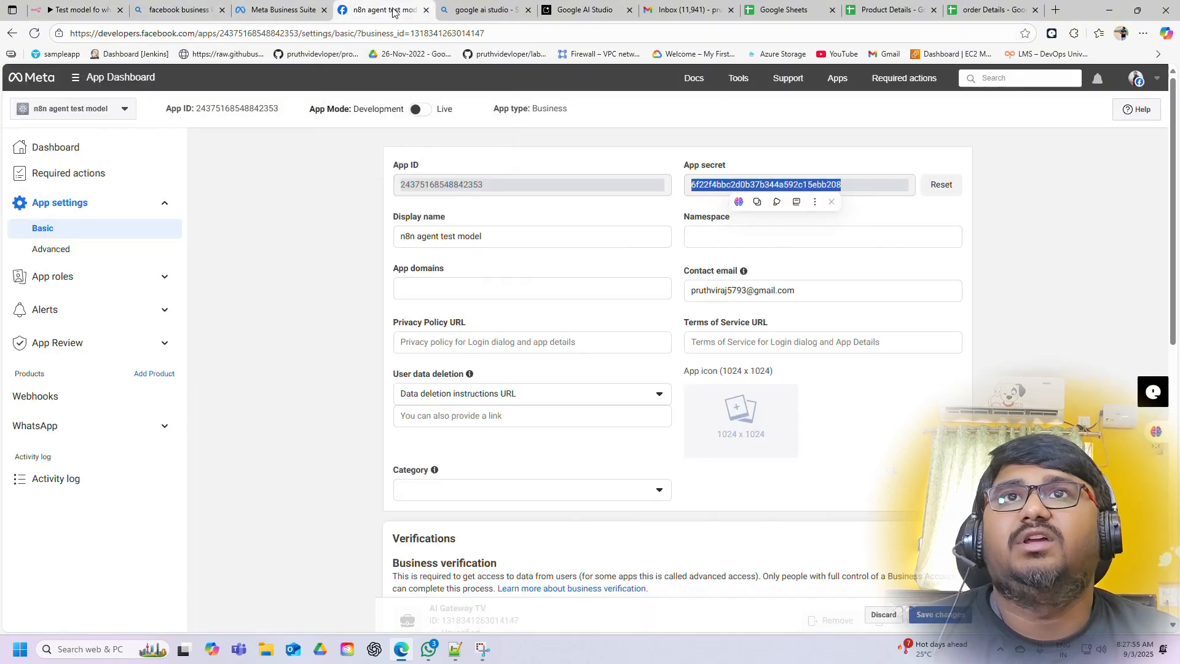
click(301, 267)
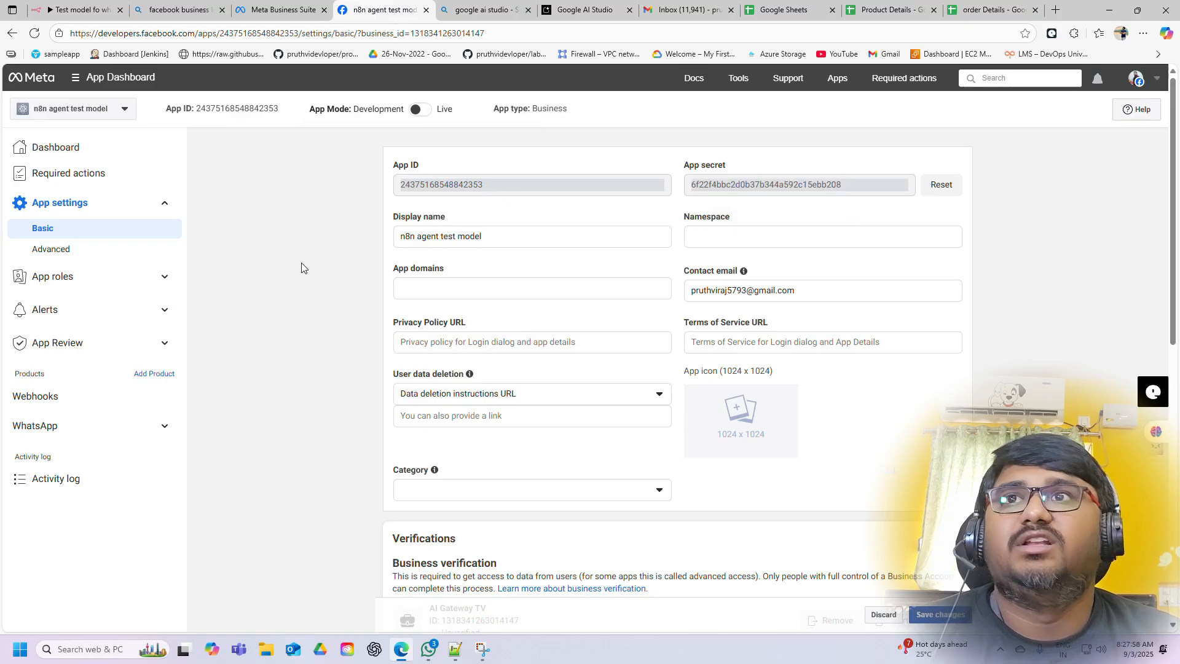
click(146, 429)
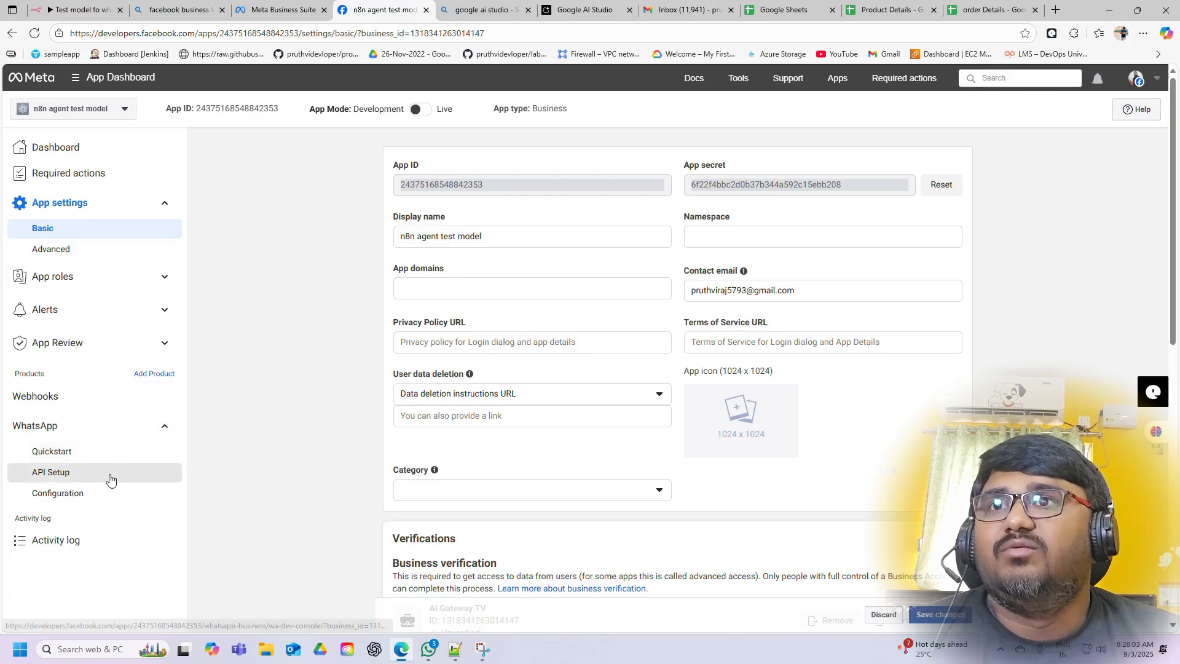
click(289, 7)
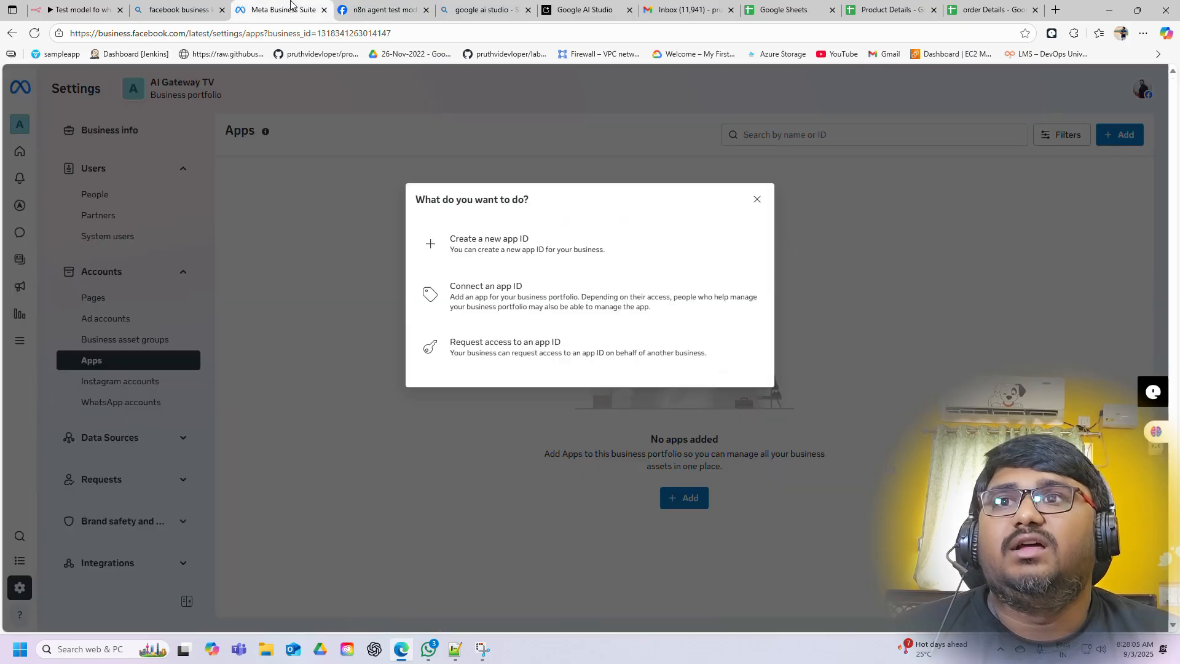
click(381, 11)
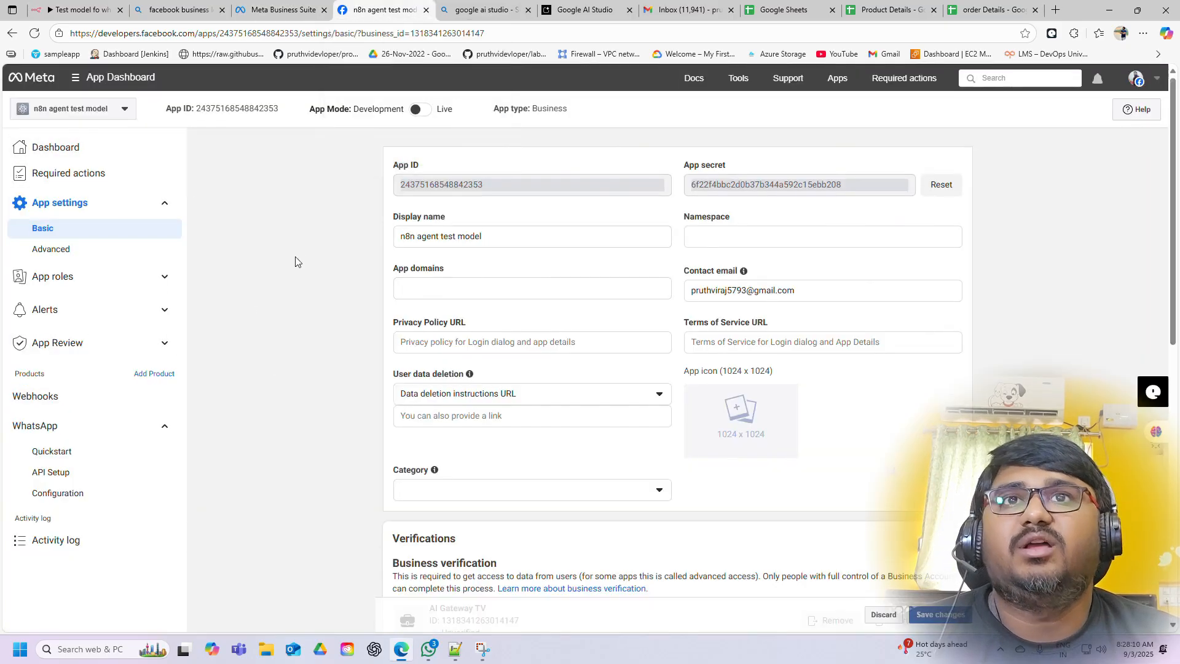
click(87, 479)
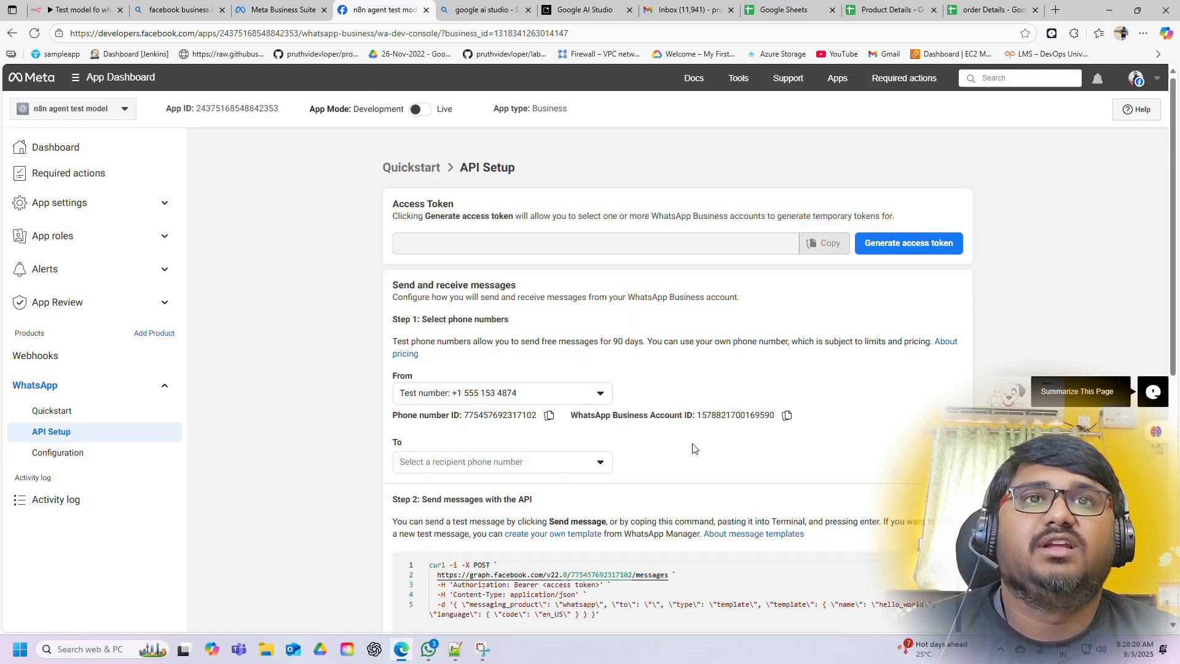
Copy the WhatsApp Business Account ID from Meta into the Business Account ID of the new n8n credential
click(789, 415)
click(59, 6)
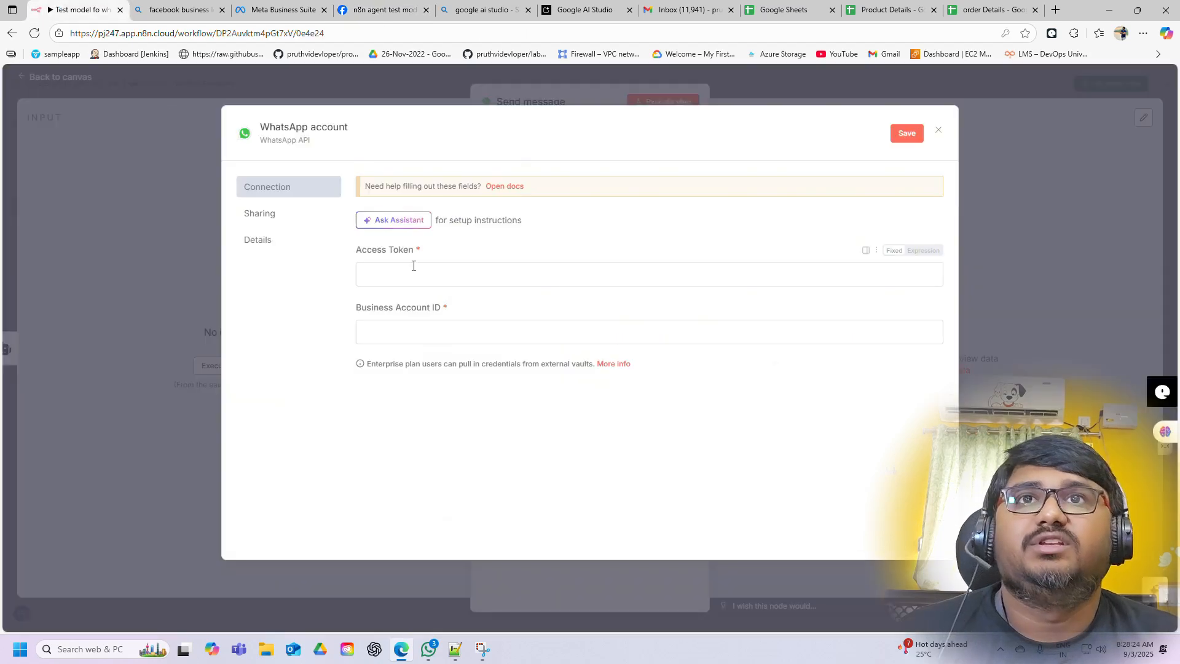
click(394, 327)
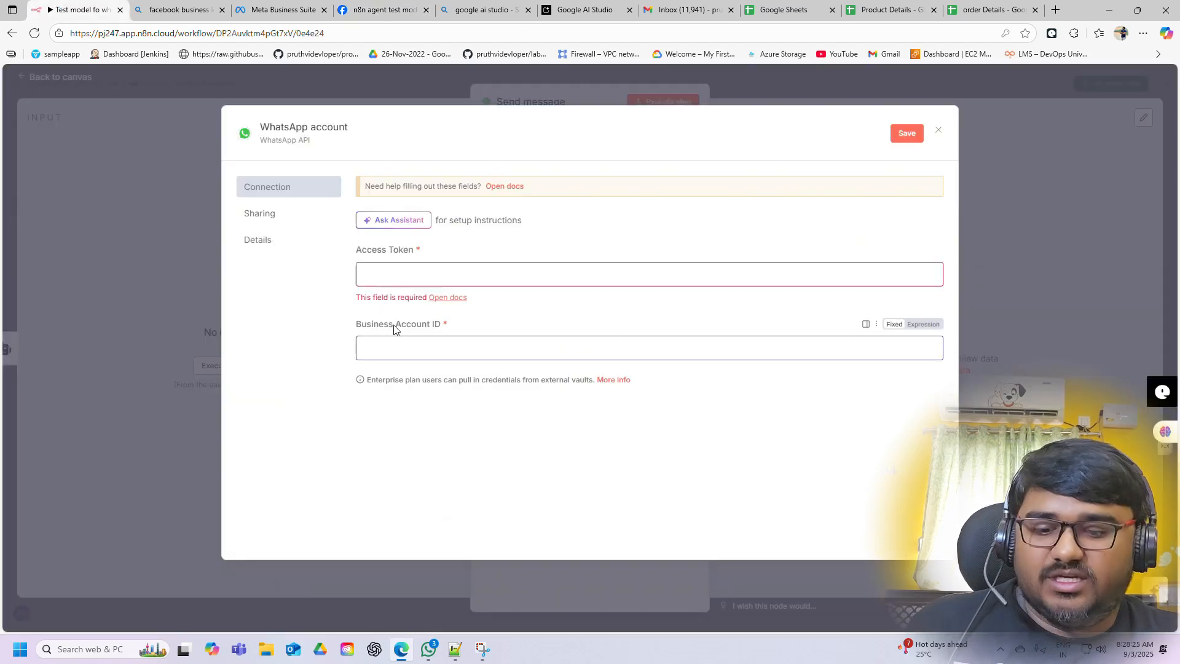
key(ctrl+v)
Generate an access token on Meta's API Setup page, granting the app access to all current and future WhatsApp accounts
click(382, 10)
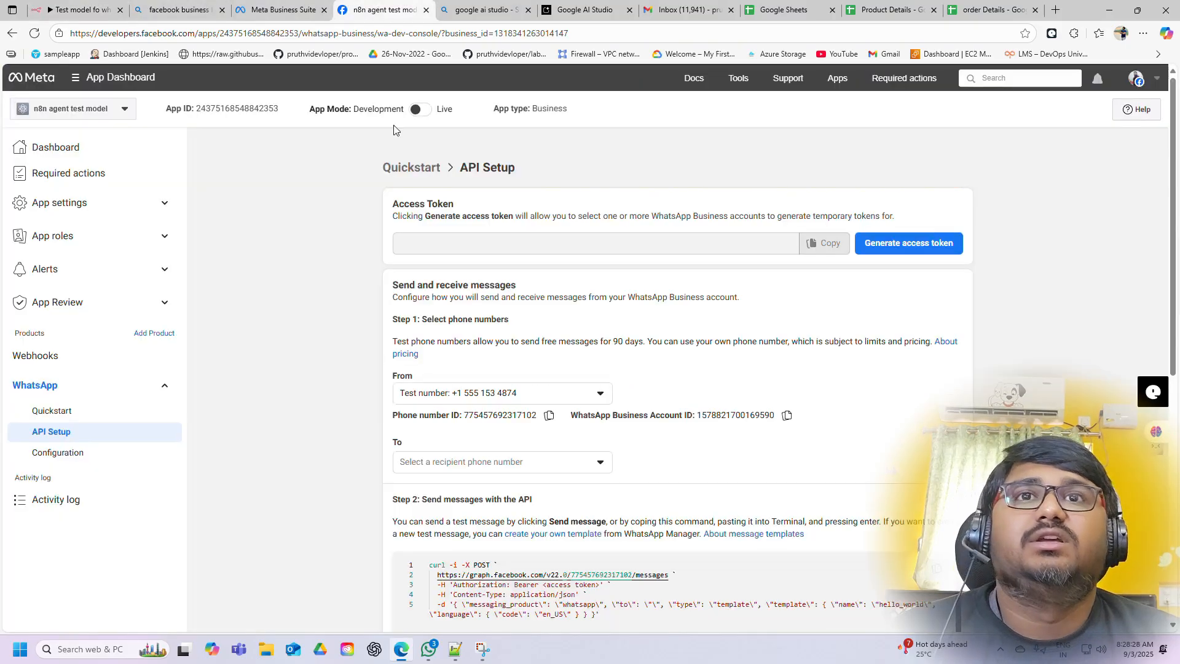
click(917, 245)
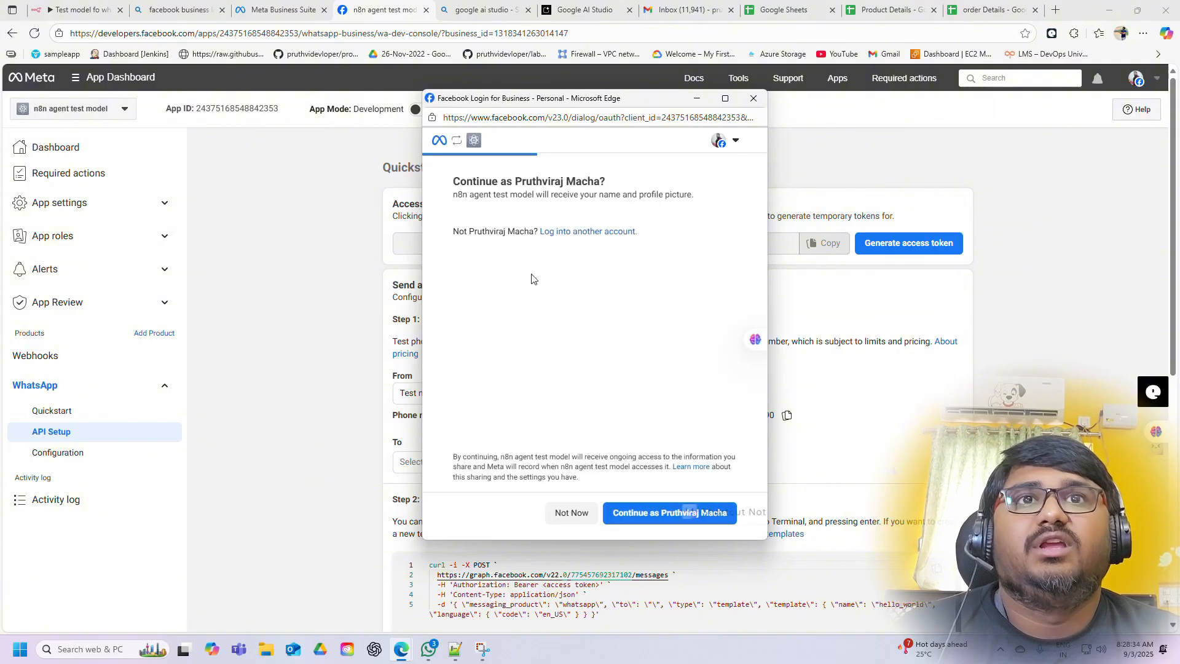
click(682, 513)
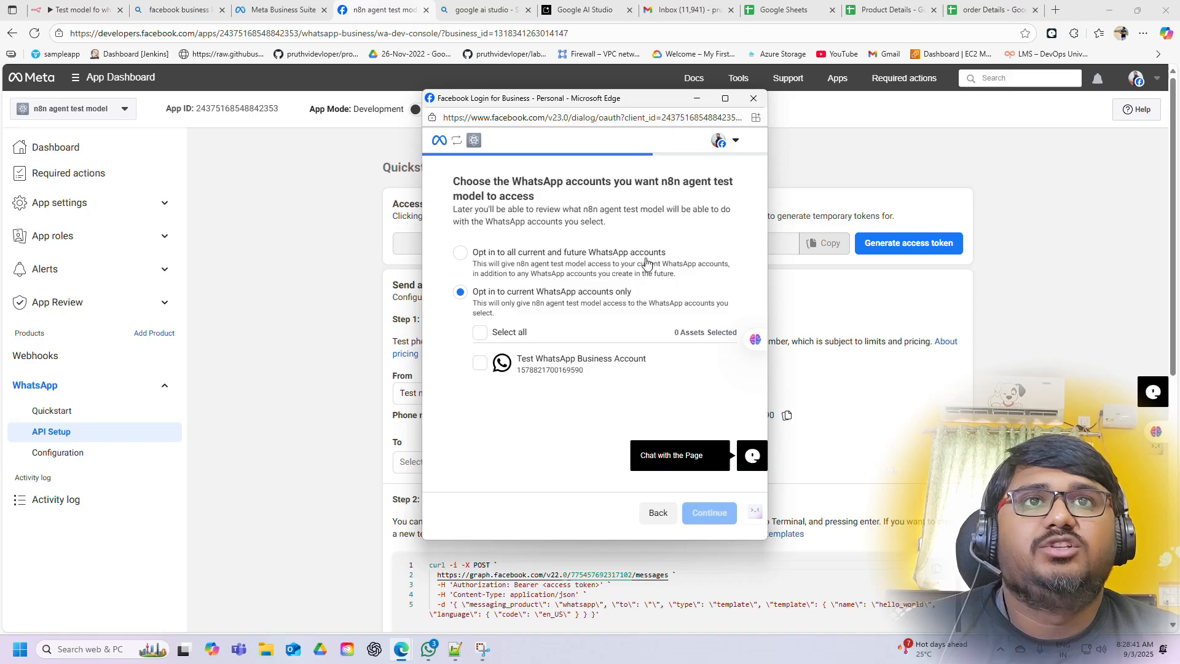
click(460, 252)
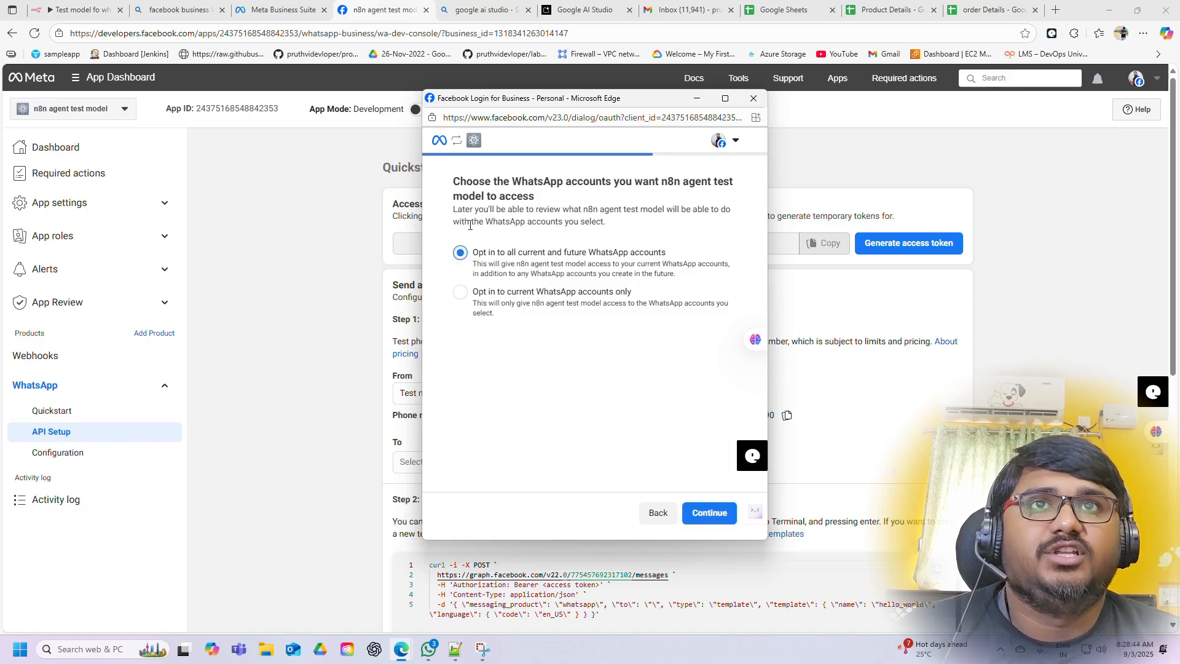
click(710, 512)
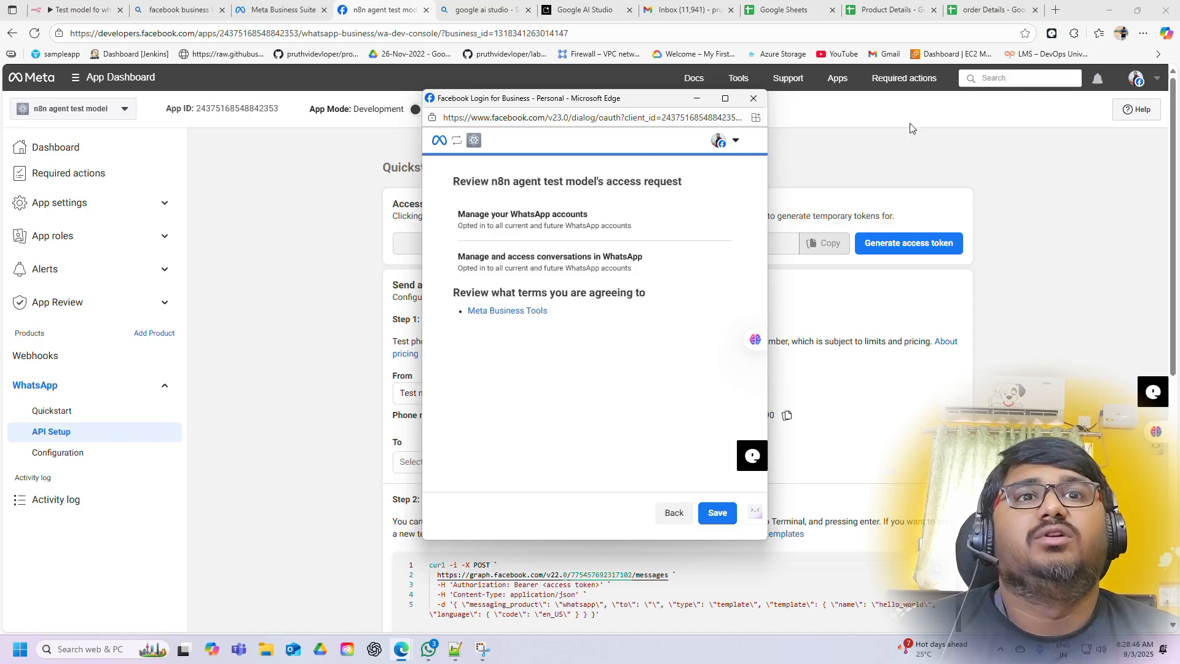
click(730, 523)
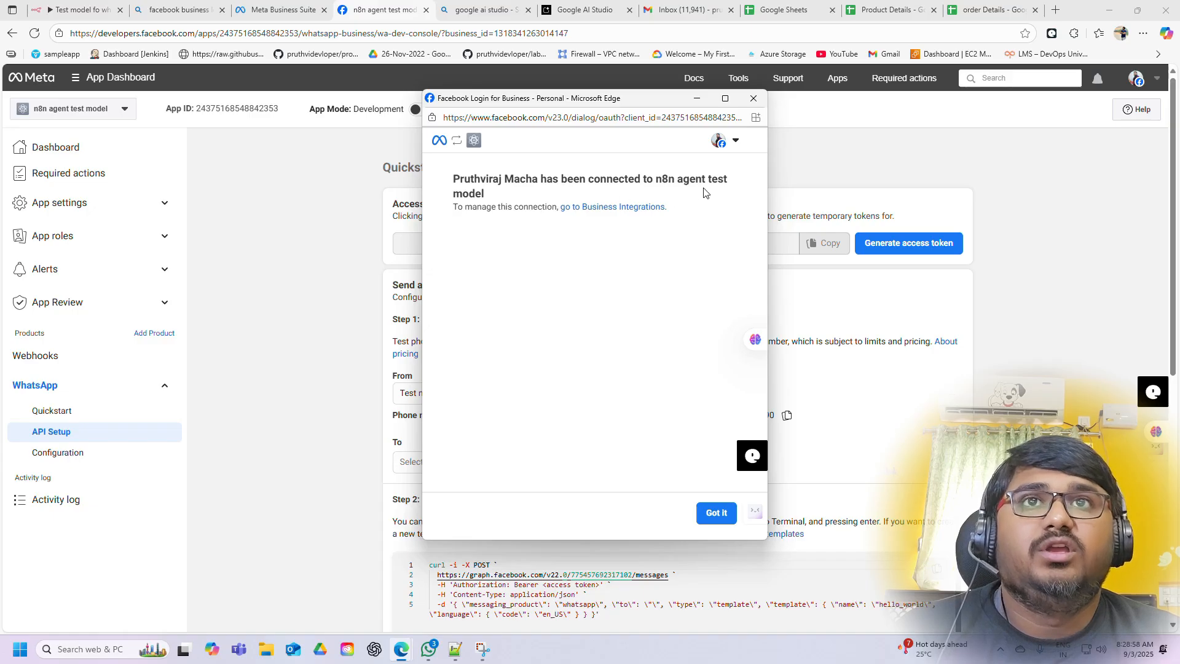
click(716, 513)
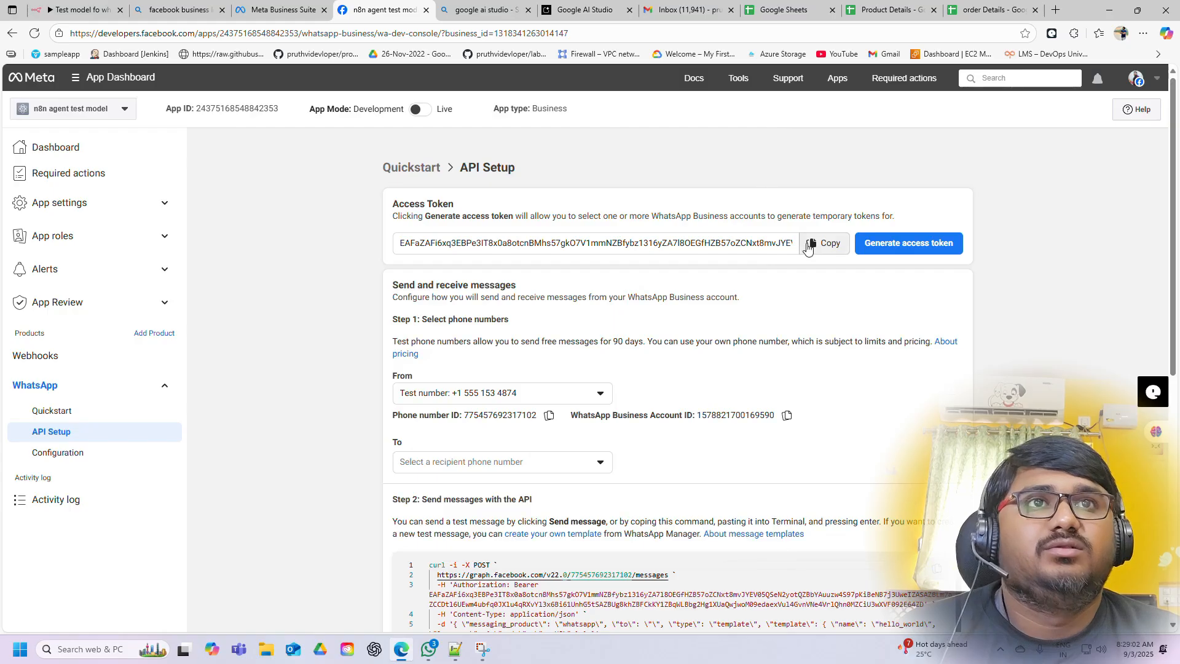
Copy the generated access token into the n8n credential's Access Token, save the credential, and dismiss the browser's password update offer
click(819, 245)
click(72, 9)
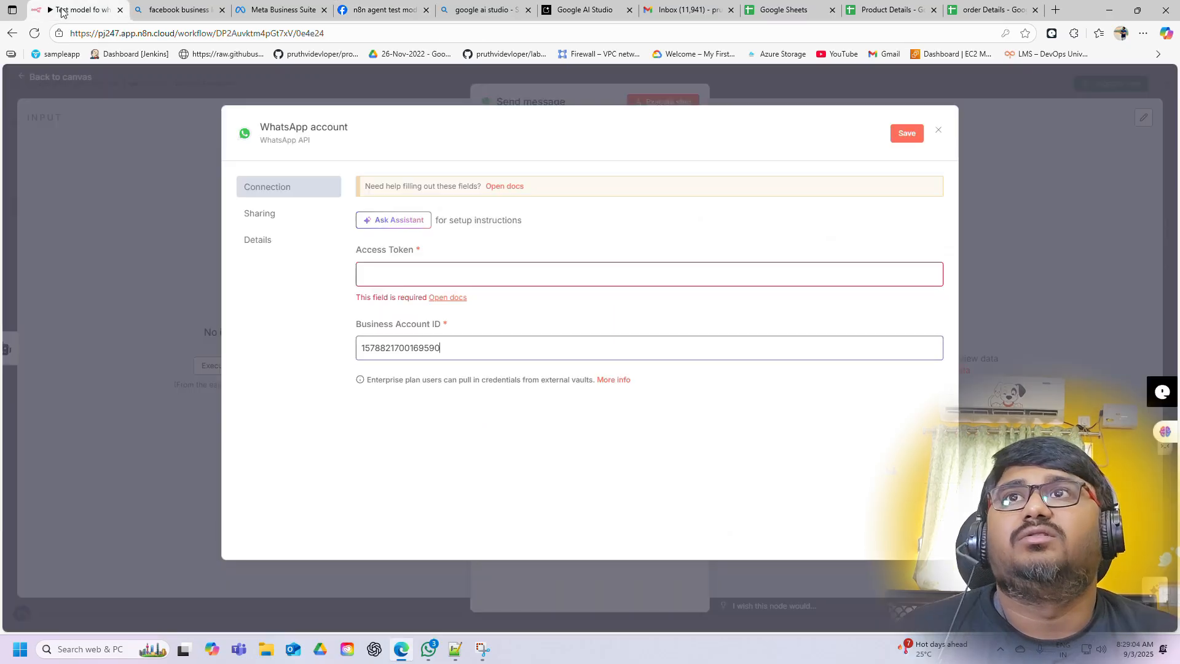
click(381, 269)
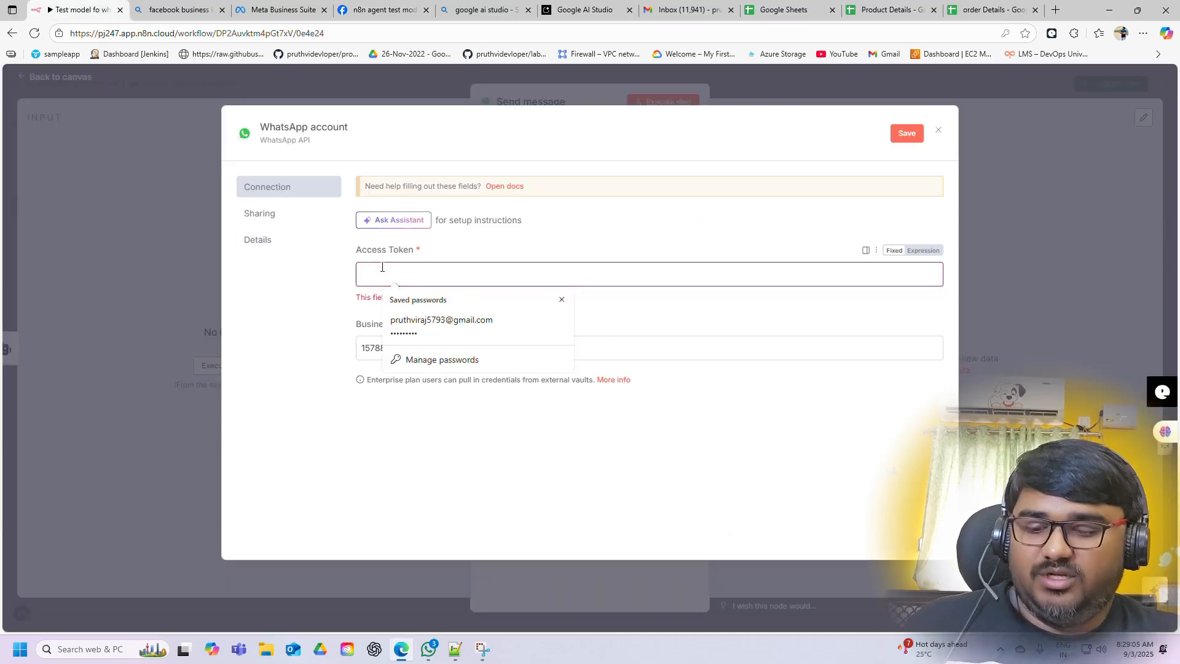
key(ctrl+v)
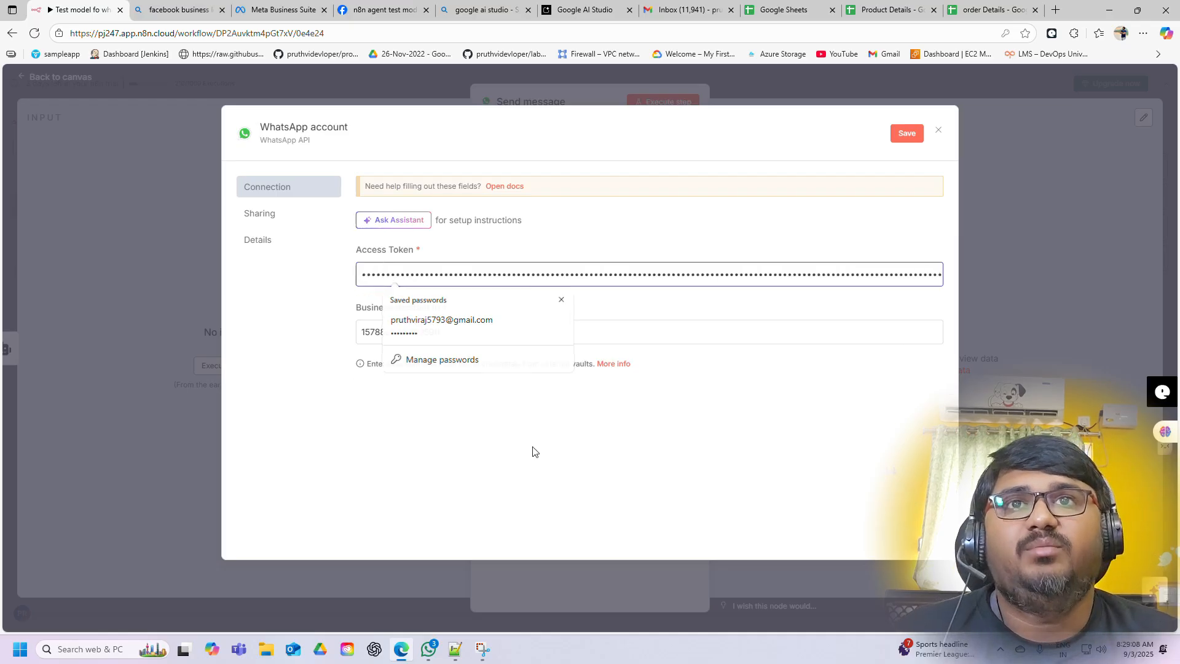
click(532, 451)
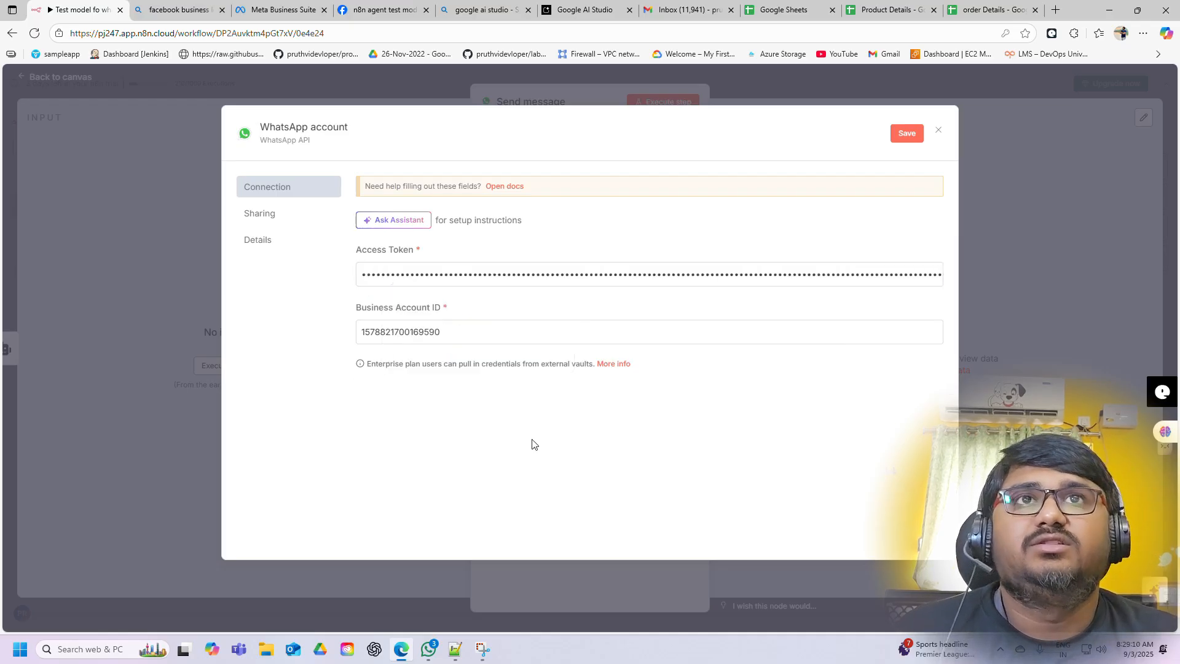
click(911, 139)
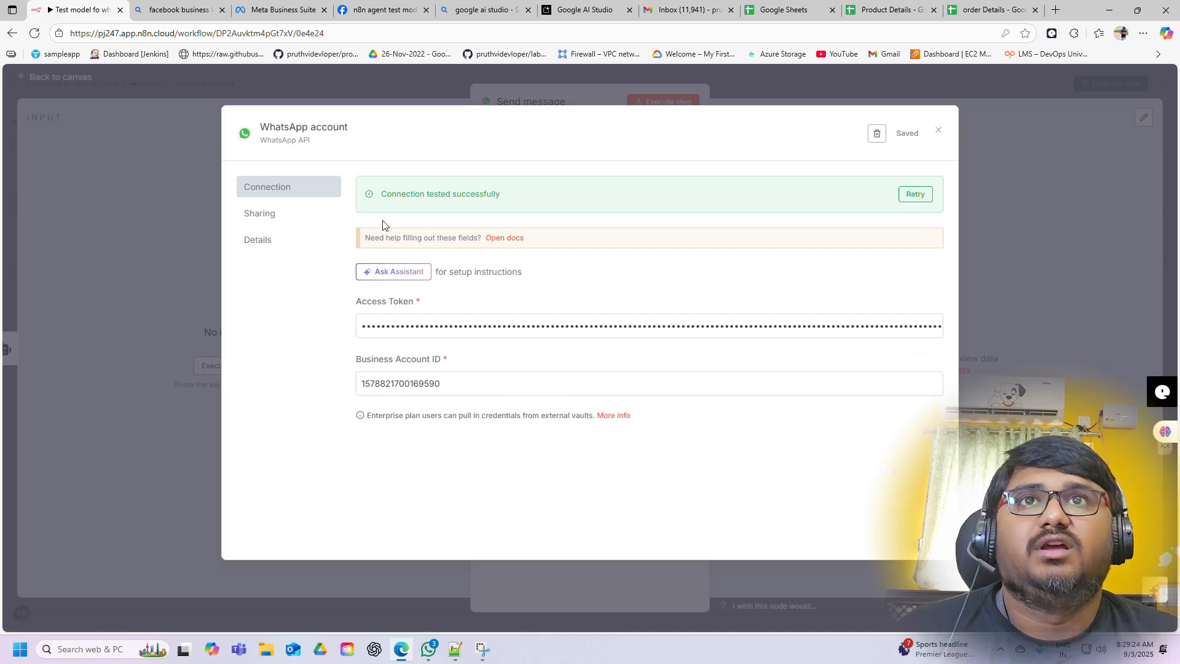
click(938, 134)
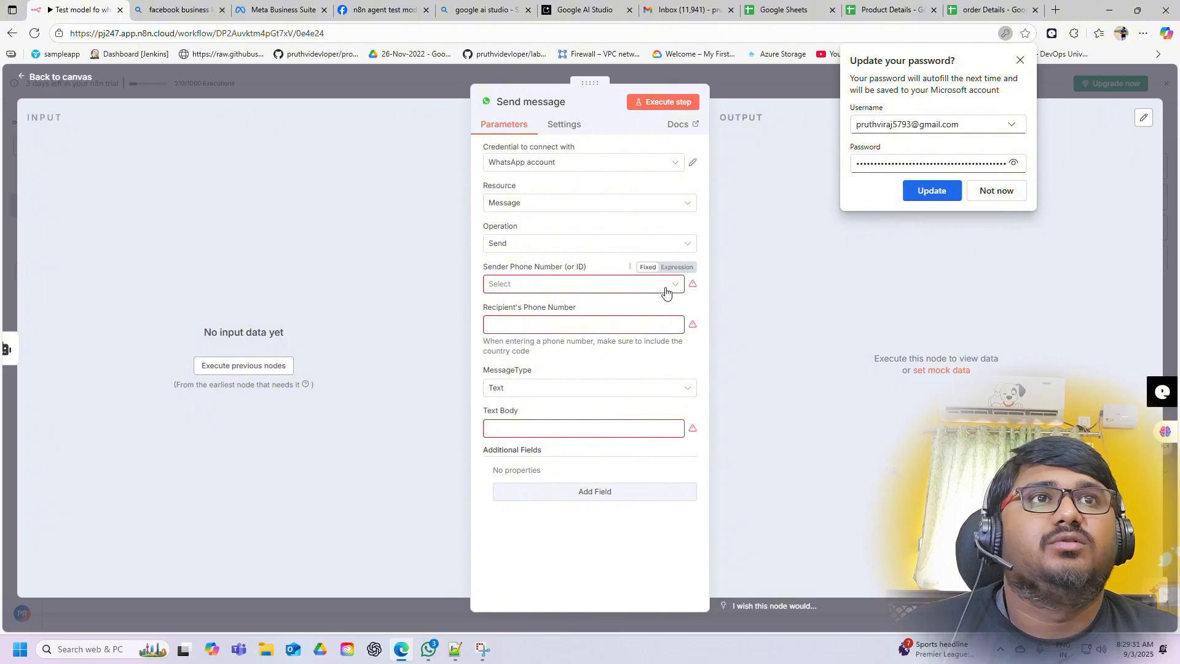
click(1018, 61)
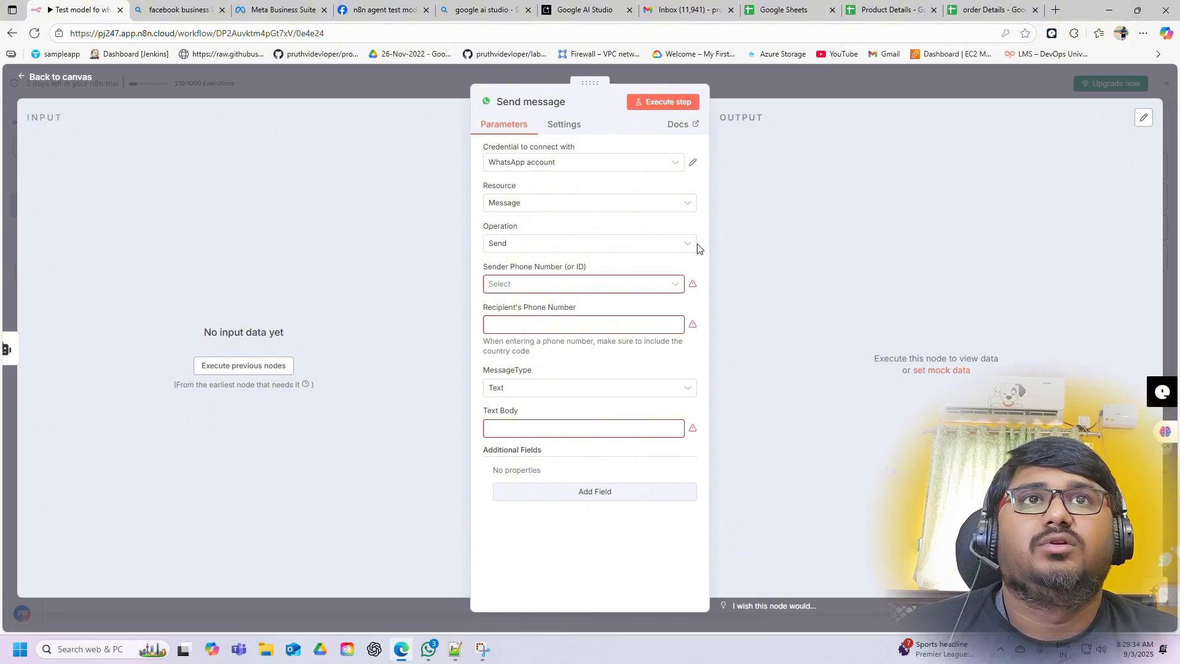
Check the node's sender number options, and select the recipient phone number on Meta's WhatsApp API Setup page
click(658, 288)
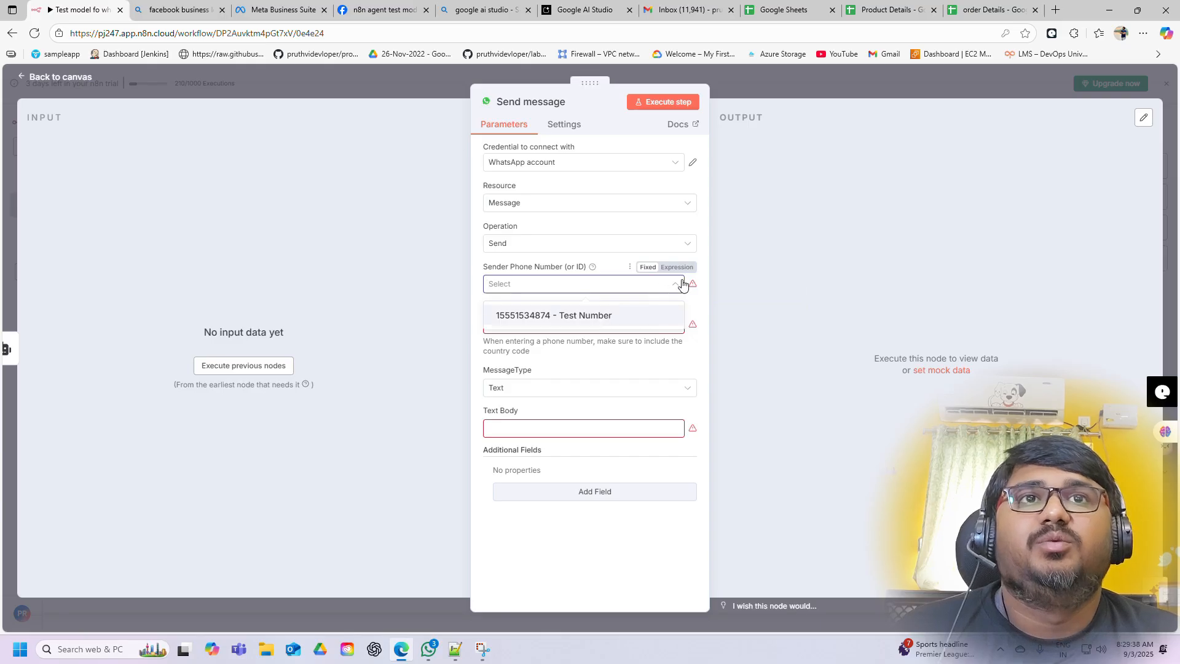
click(786, 289)
click(669, 288)
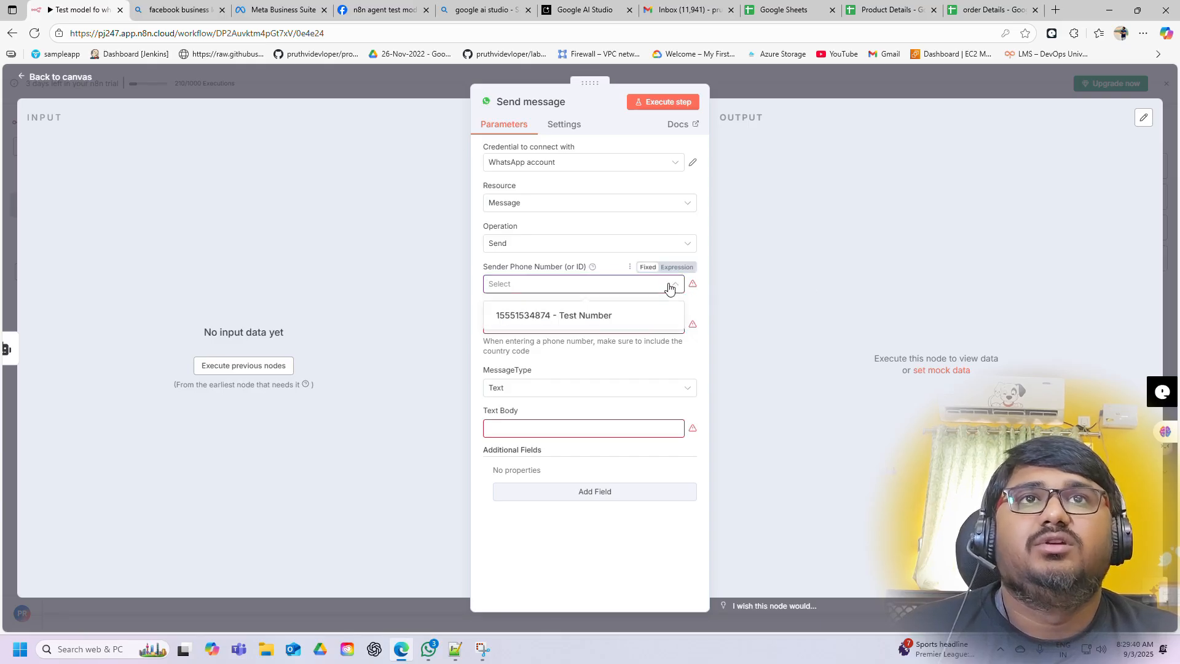
click(391, 11)
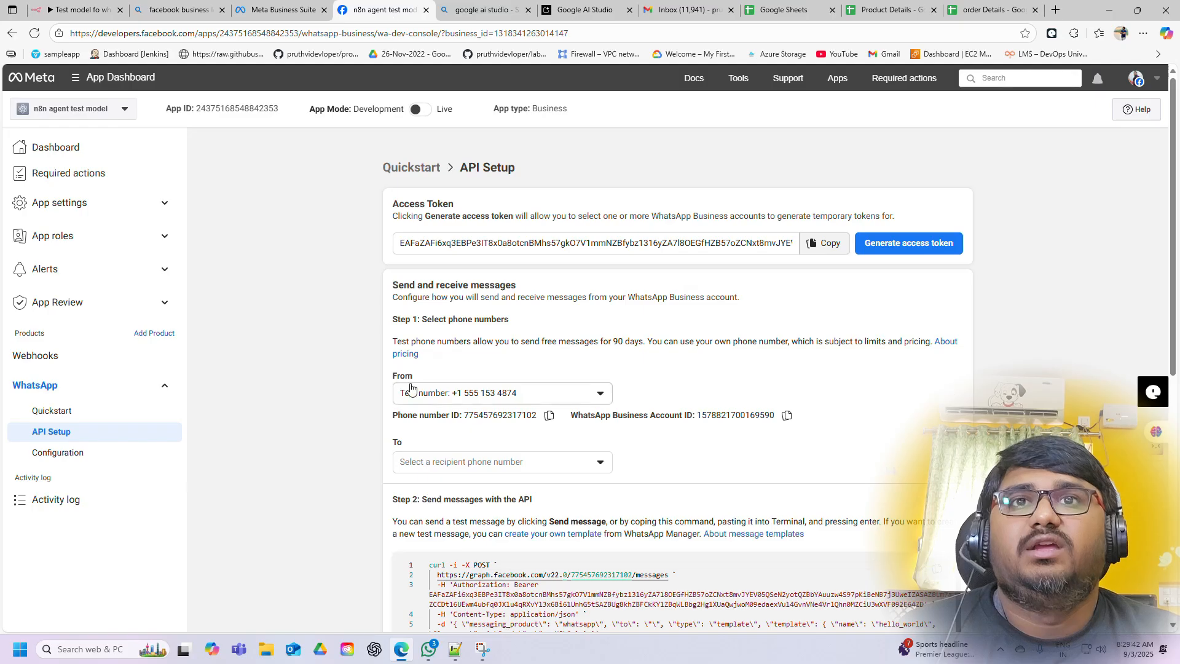
scroll(454, 368, down, 1)
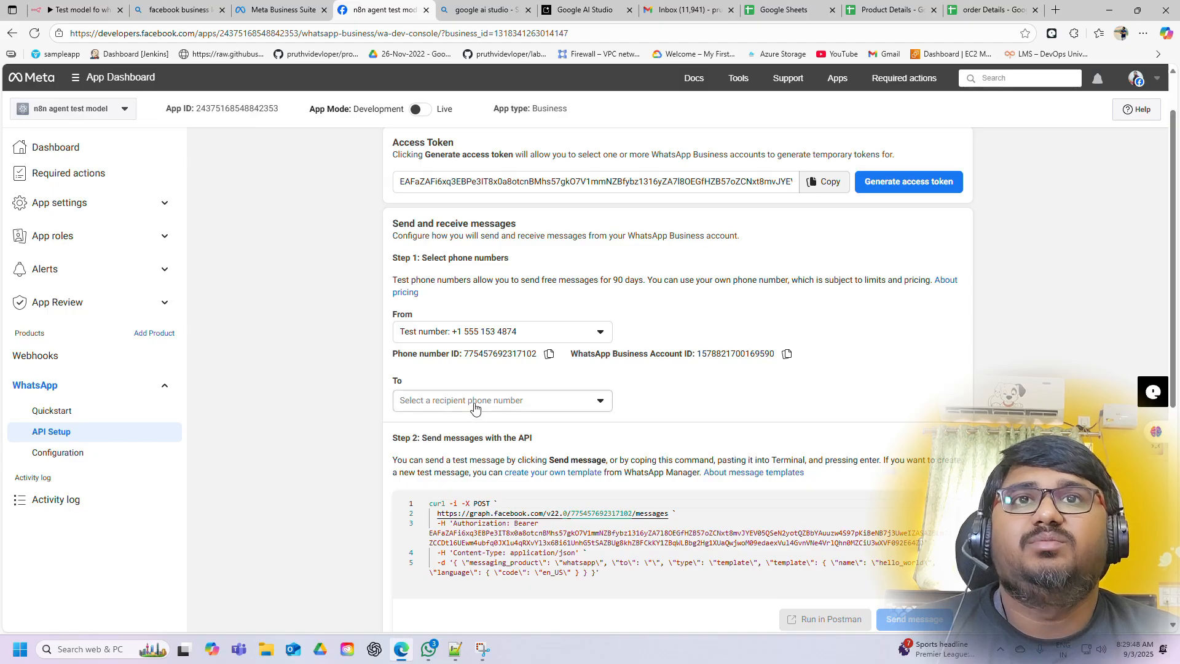
scroll(469, 402, up, 1)
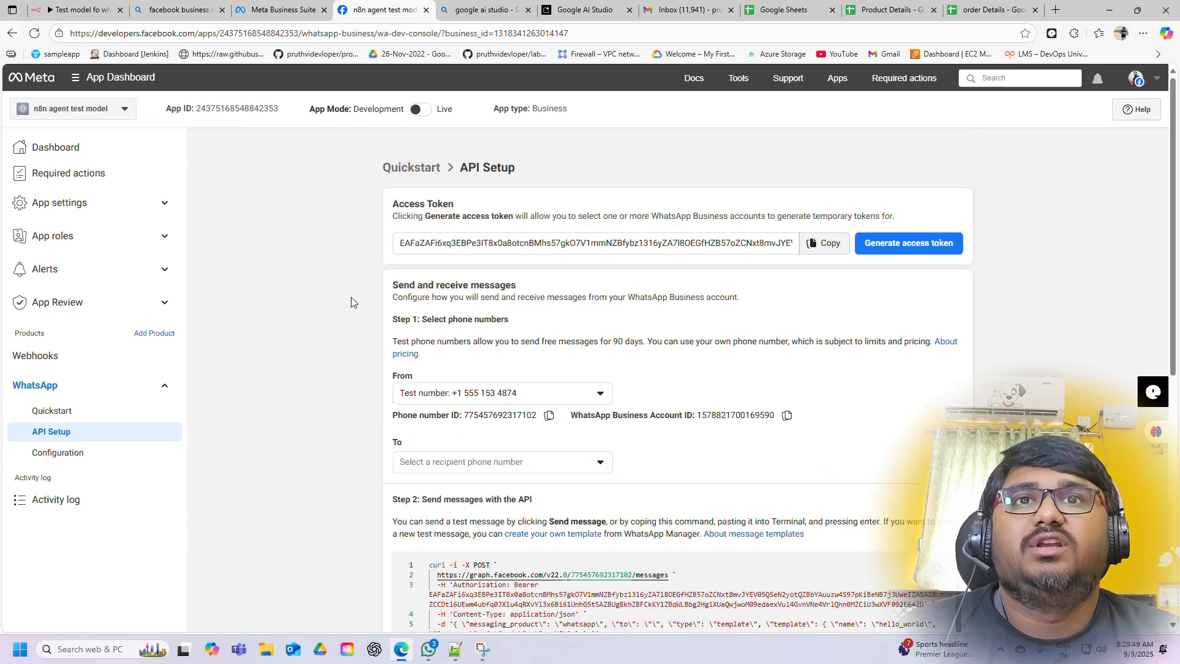
click(503, 466)
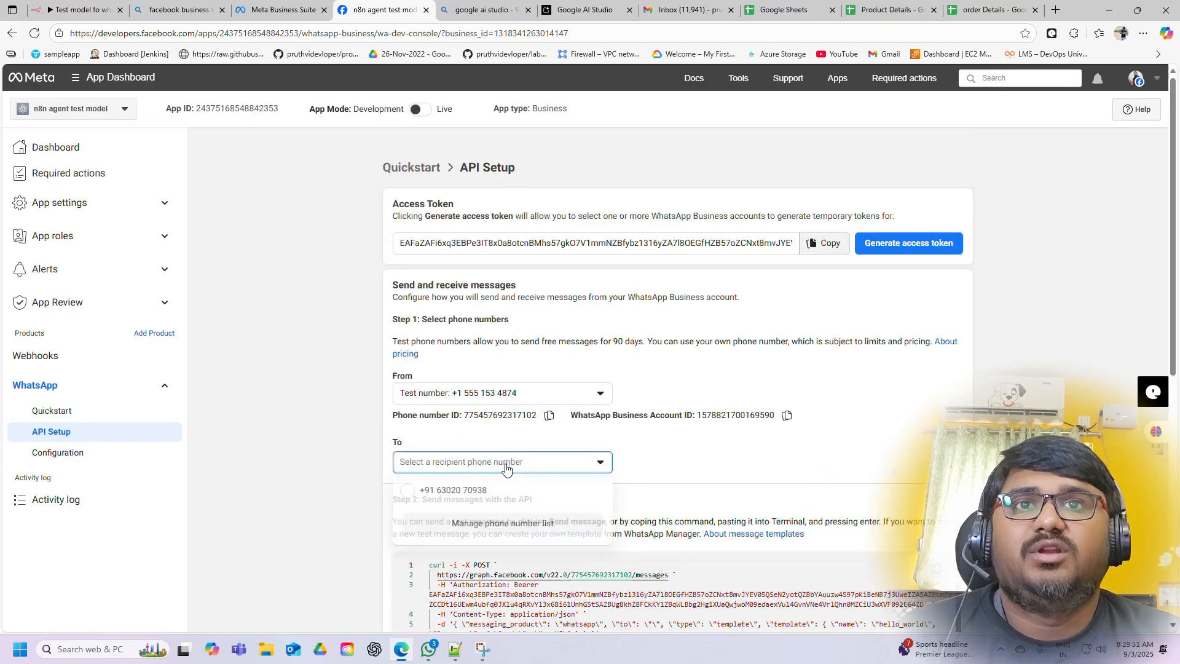
click(480, 495)
scroll(798, 335, down, 1)
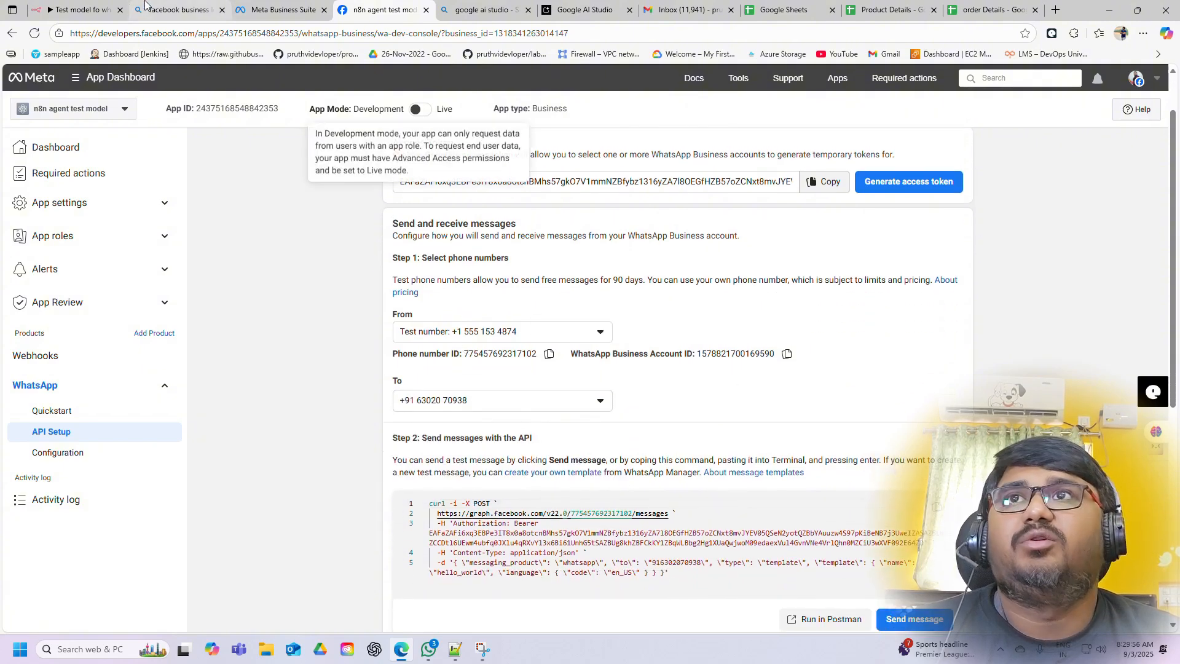
Fill in the Send message node with the Test Number as sender, the recipient's phone number, and the text body "test"
click(54, 10)
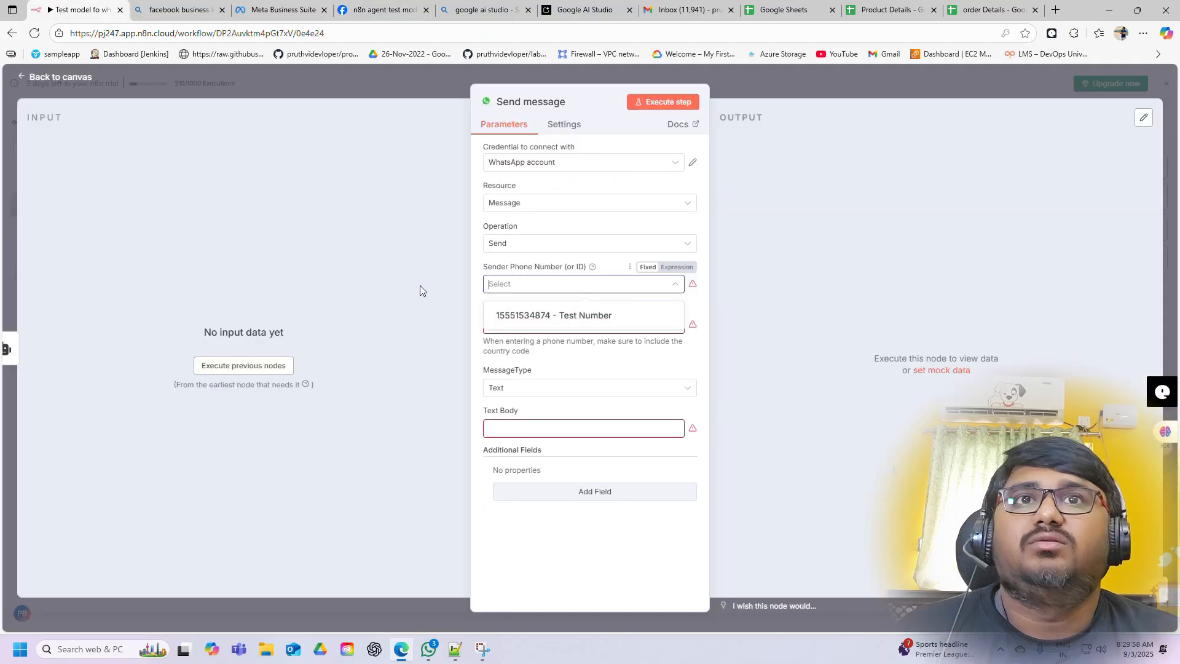
click(580, 319)
click(545, 322)
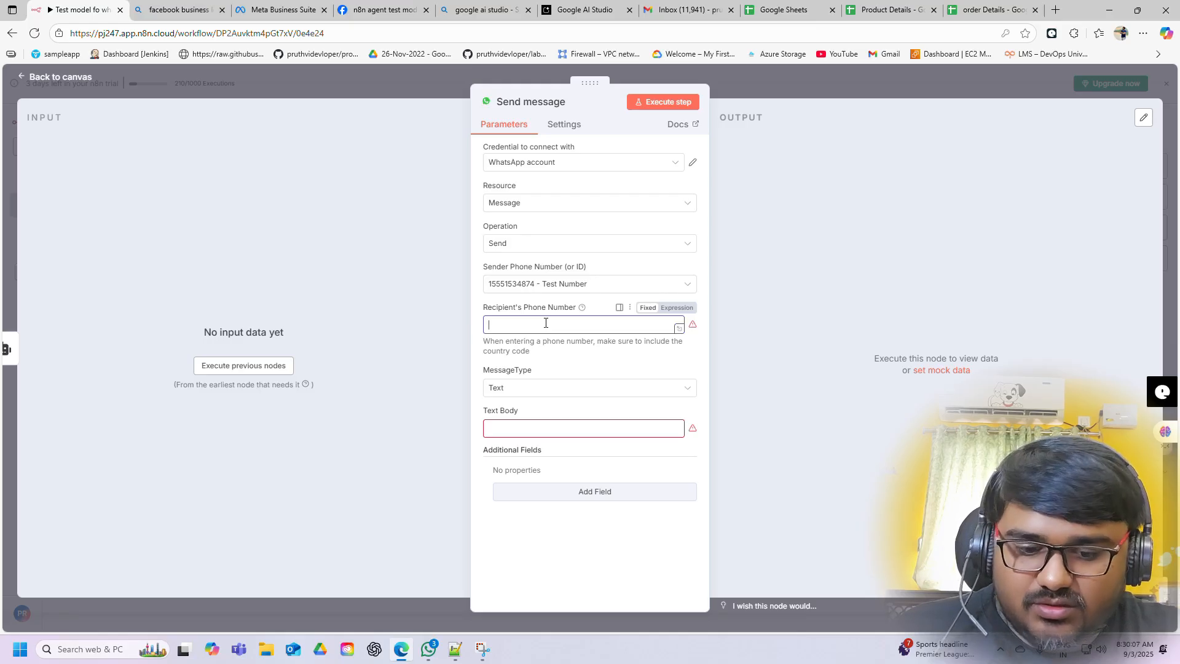
text(+9)
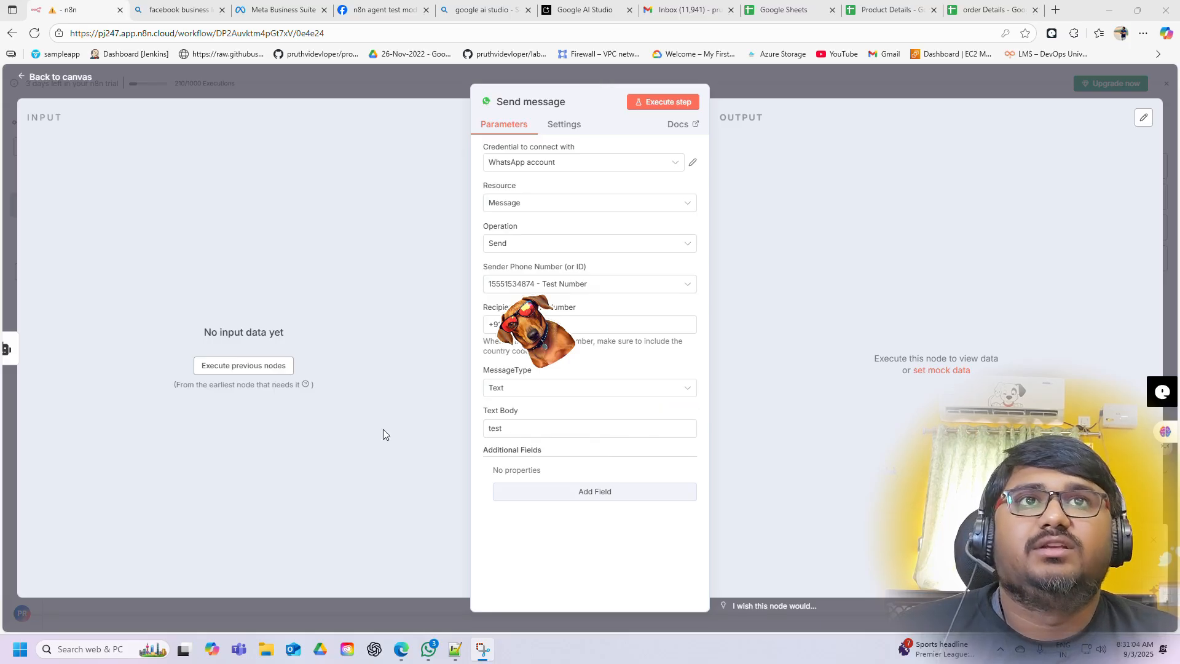
click(1156, 542)
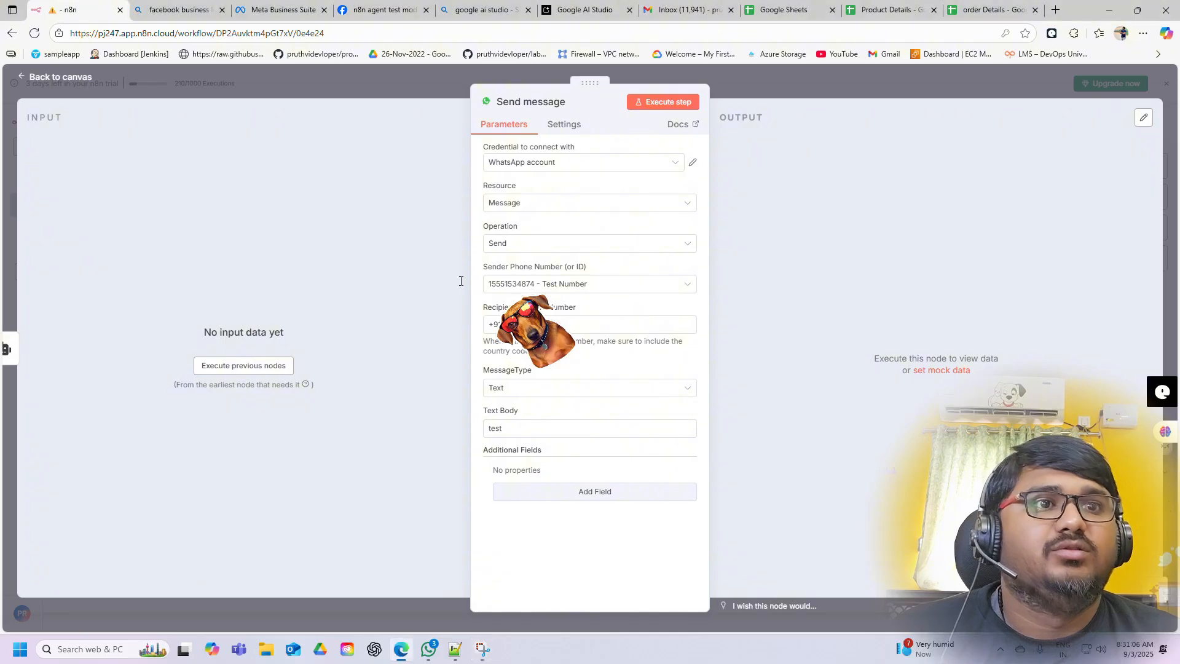
Check the n8n test contact's phone number in WhatsApp against the Send message node's sender number
click(55, 79)
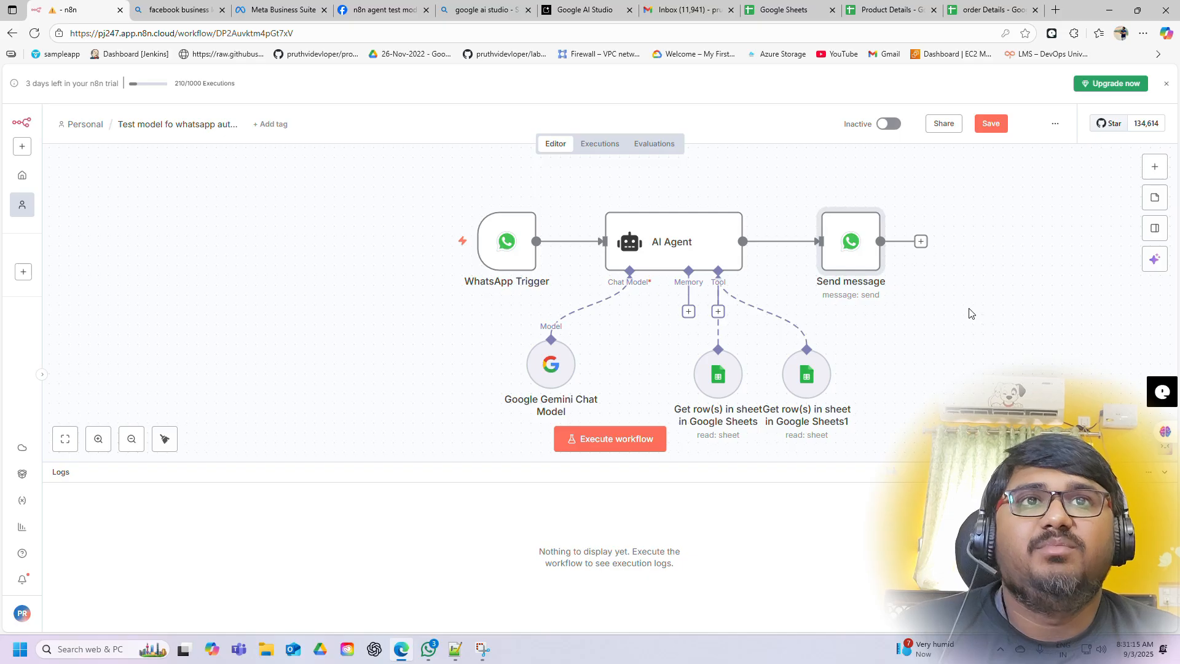
click(429, 649)
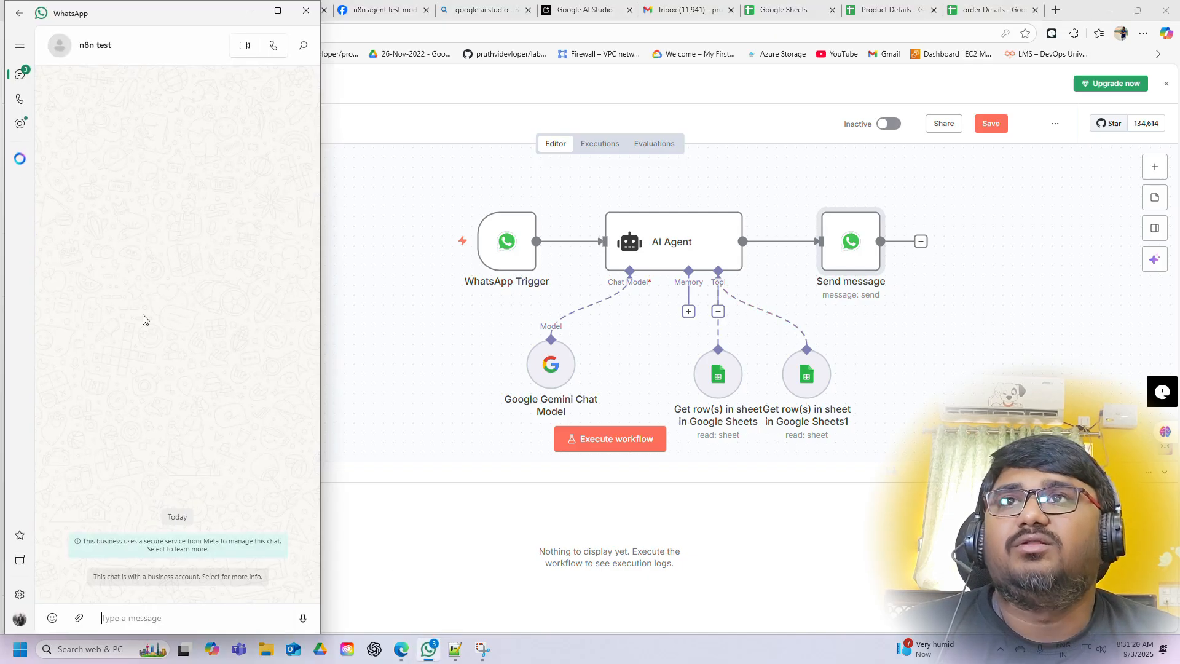
double_click(843, 251)
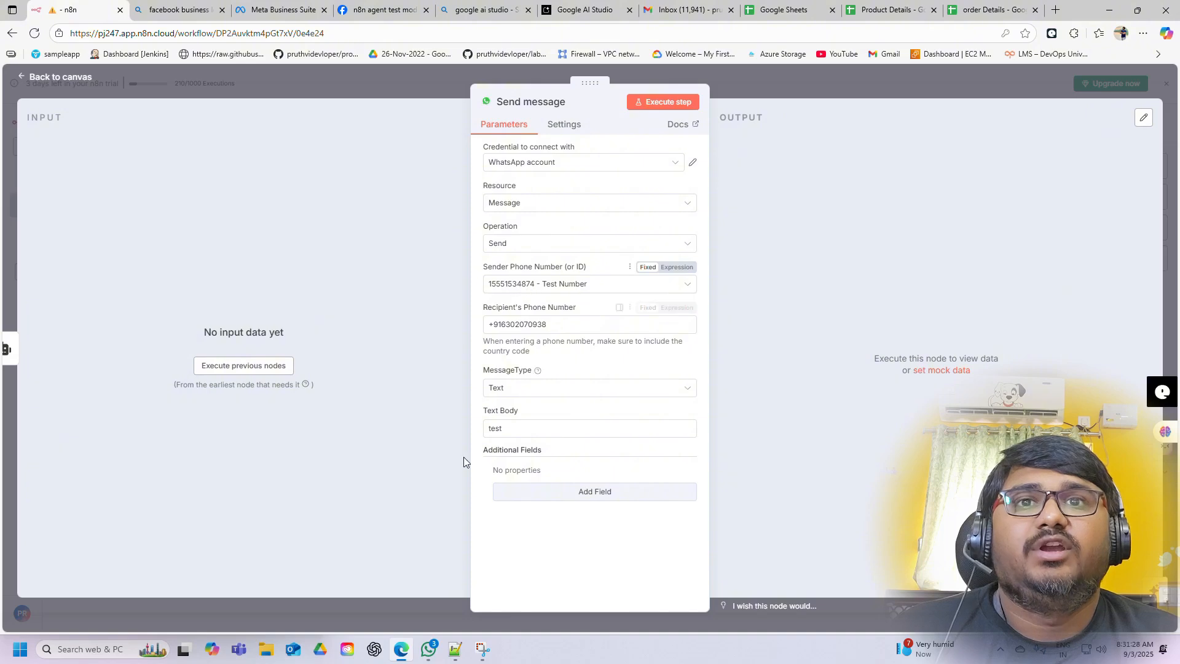
click(428, 648)
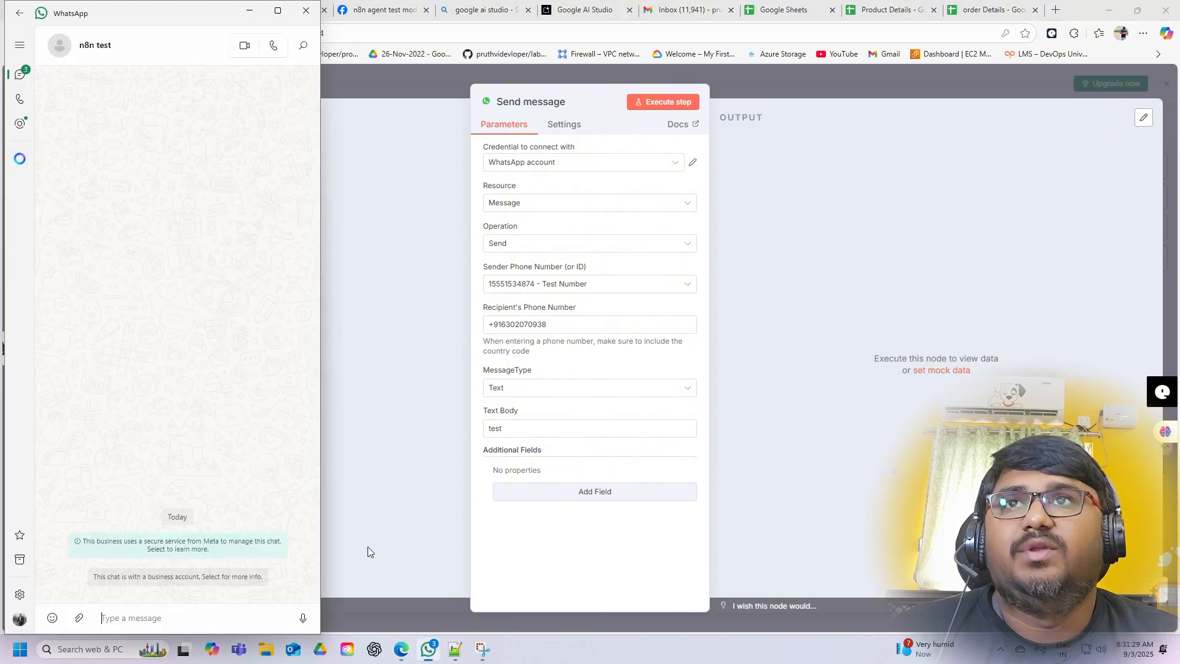
click(65, 38)
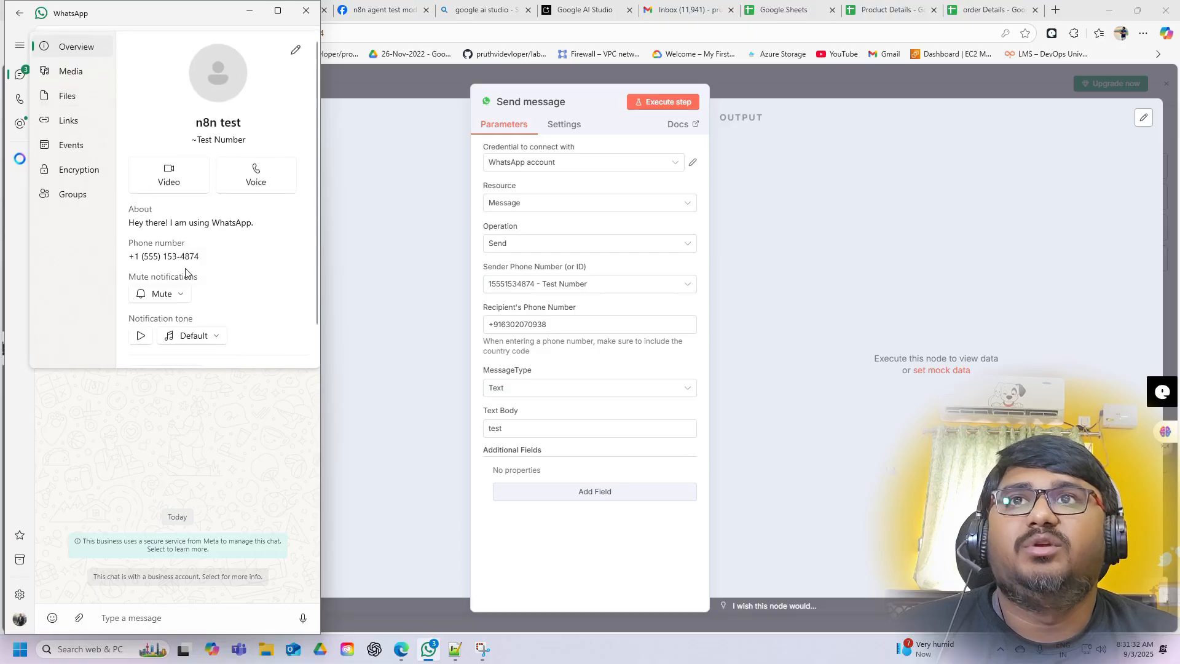
click(193, 418)
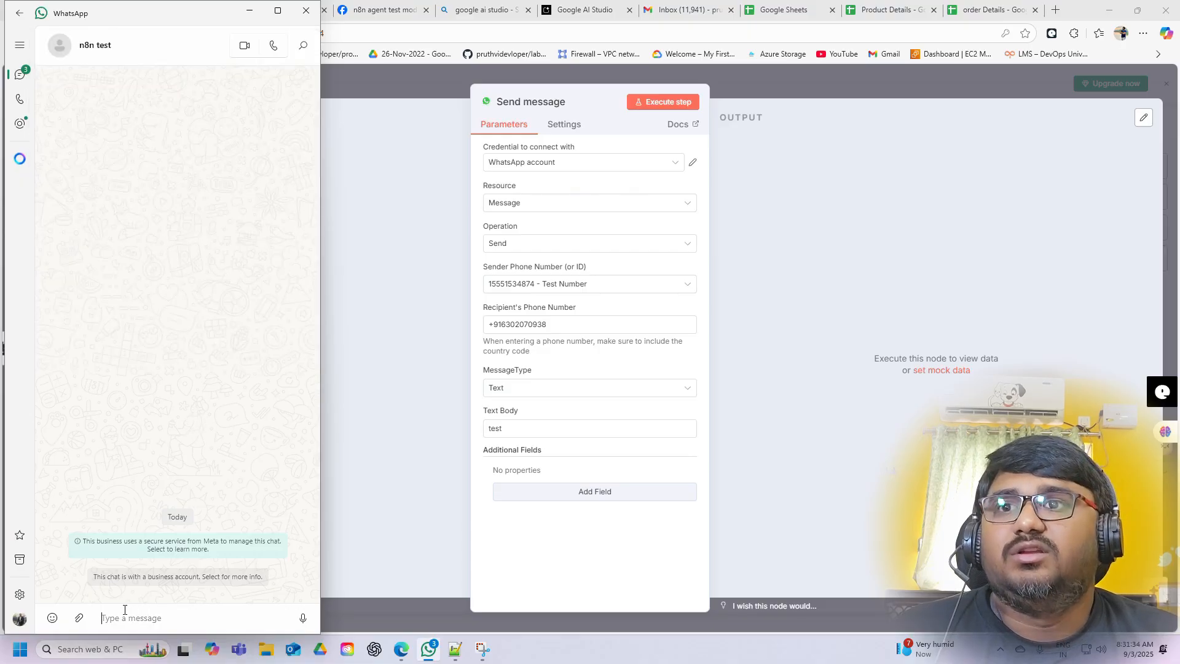
click(370, 349)
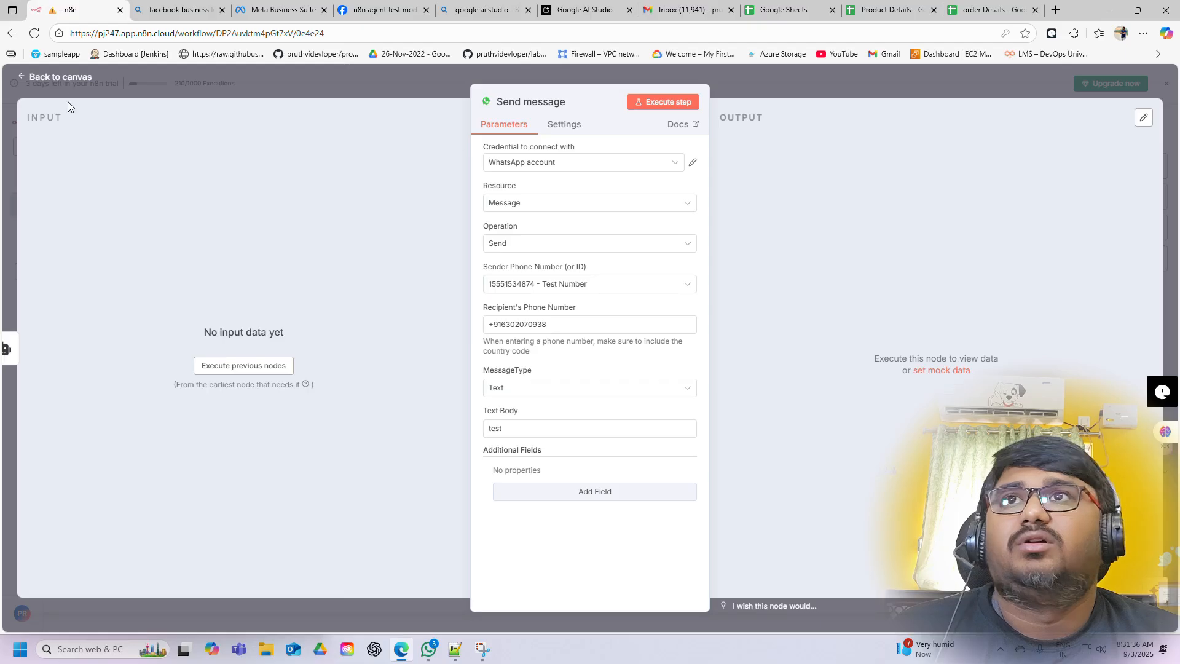
Save the workflow, execute it, and send "hi" in the n8n test WhatsApp chat to fire the trigger
click(65, 72)
click(987, 125)
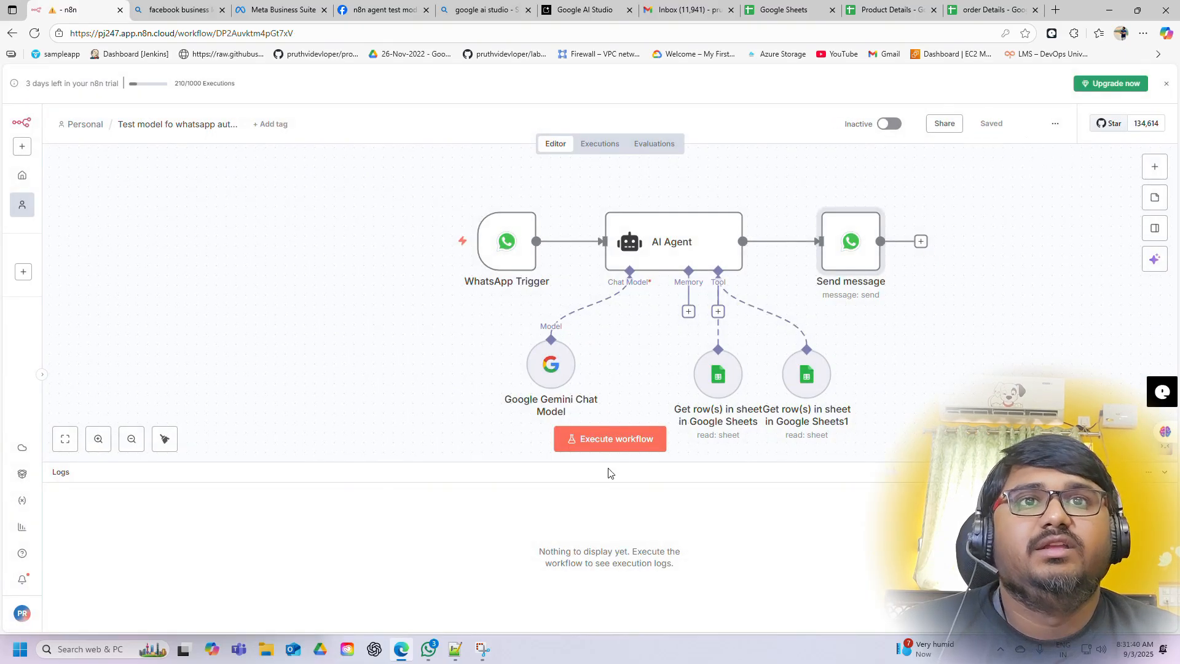
click(620, 440)
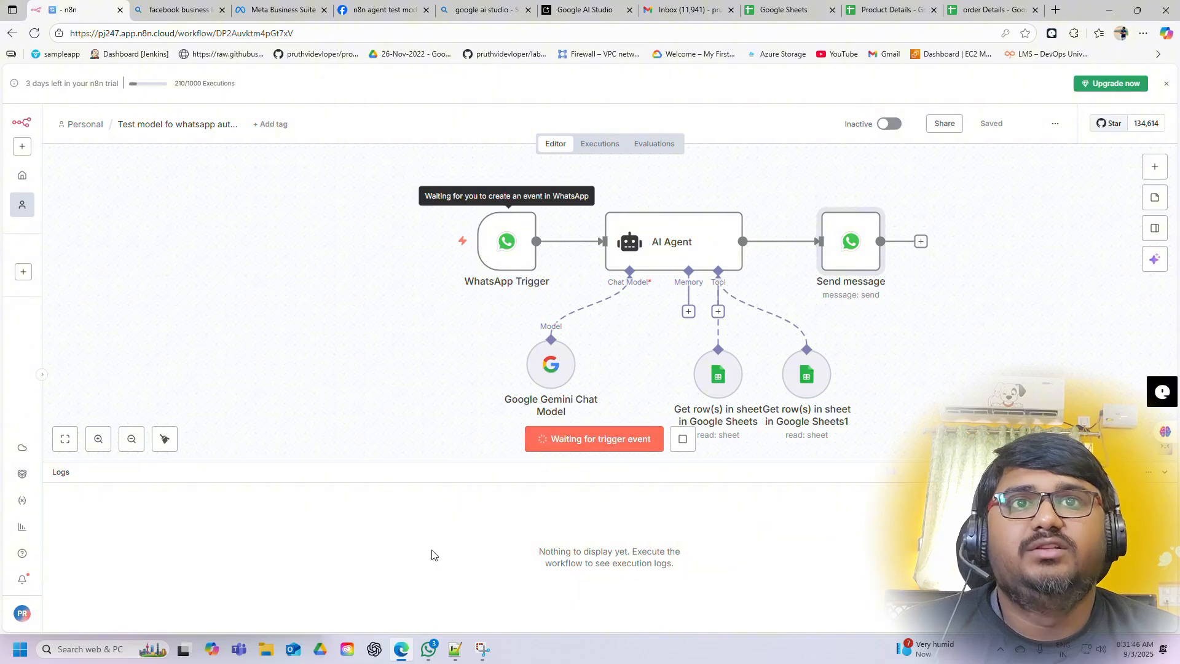
click(431, 651)
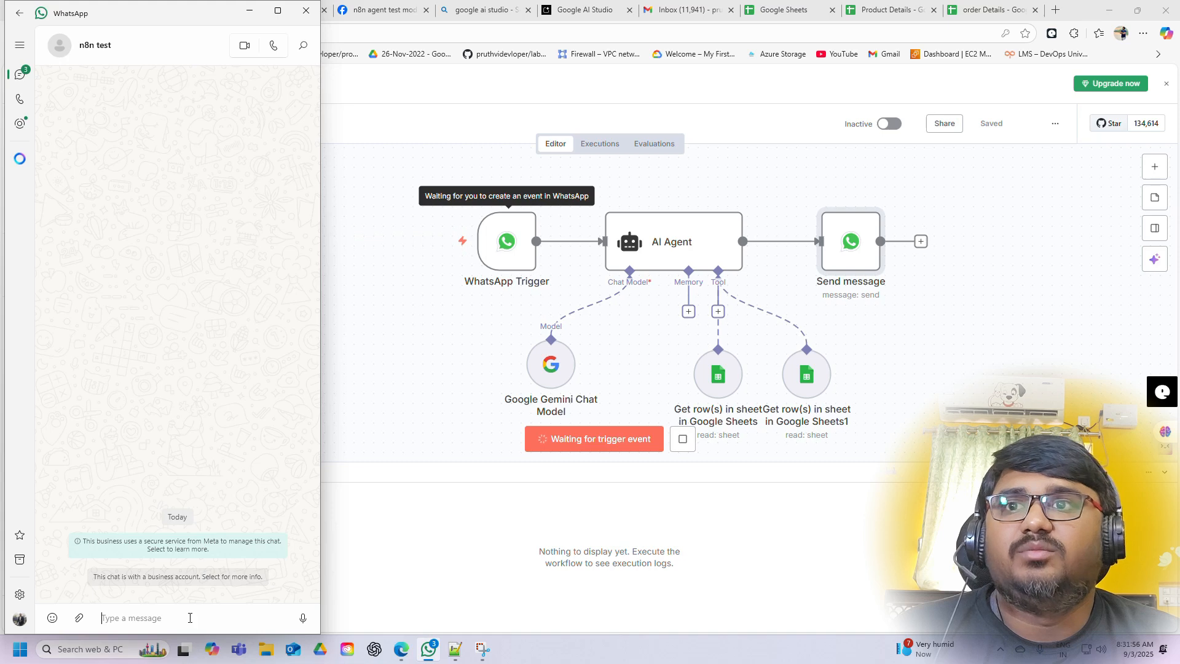
text(hi)
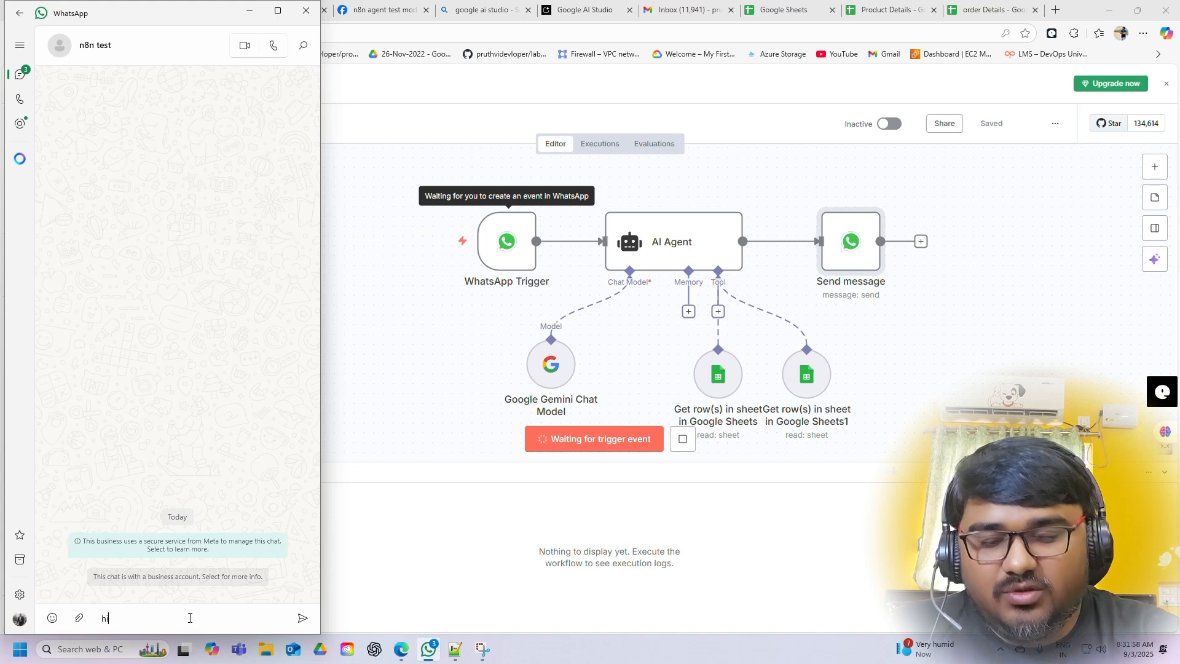
key(Return)
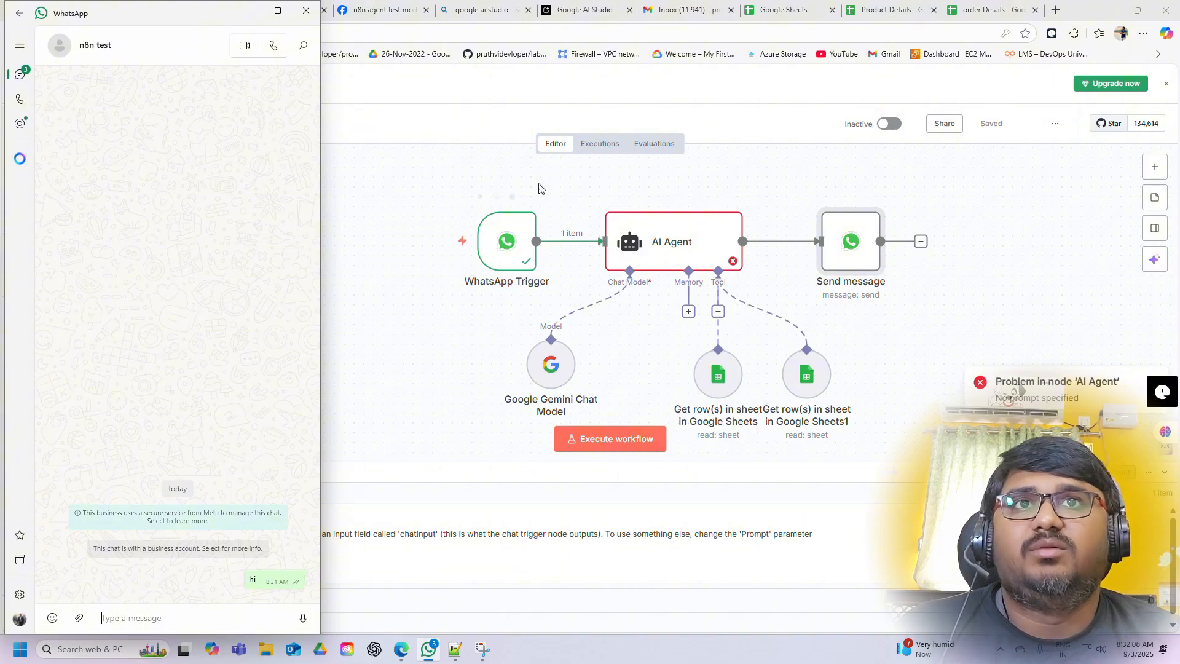
In the AI Agent node, set Source for Prompt (User Message) to Define below
click(676, 246)
double_click(675, 246)
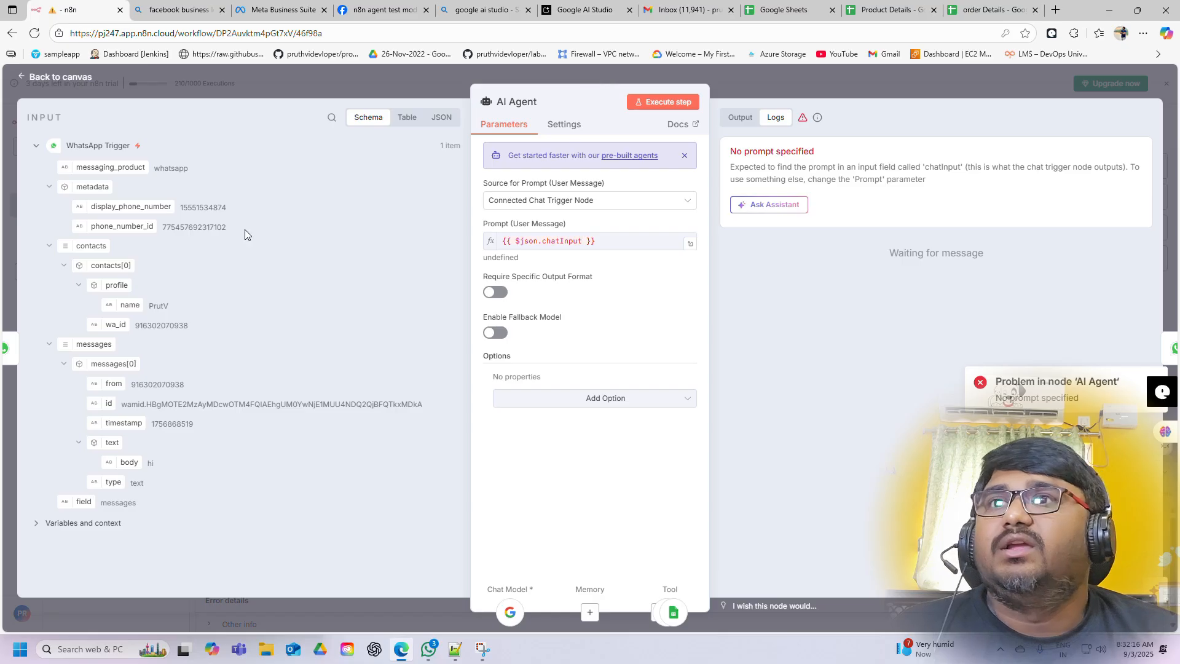
drag(129, 464, 571, 257)
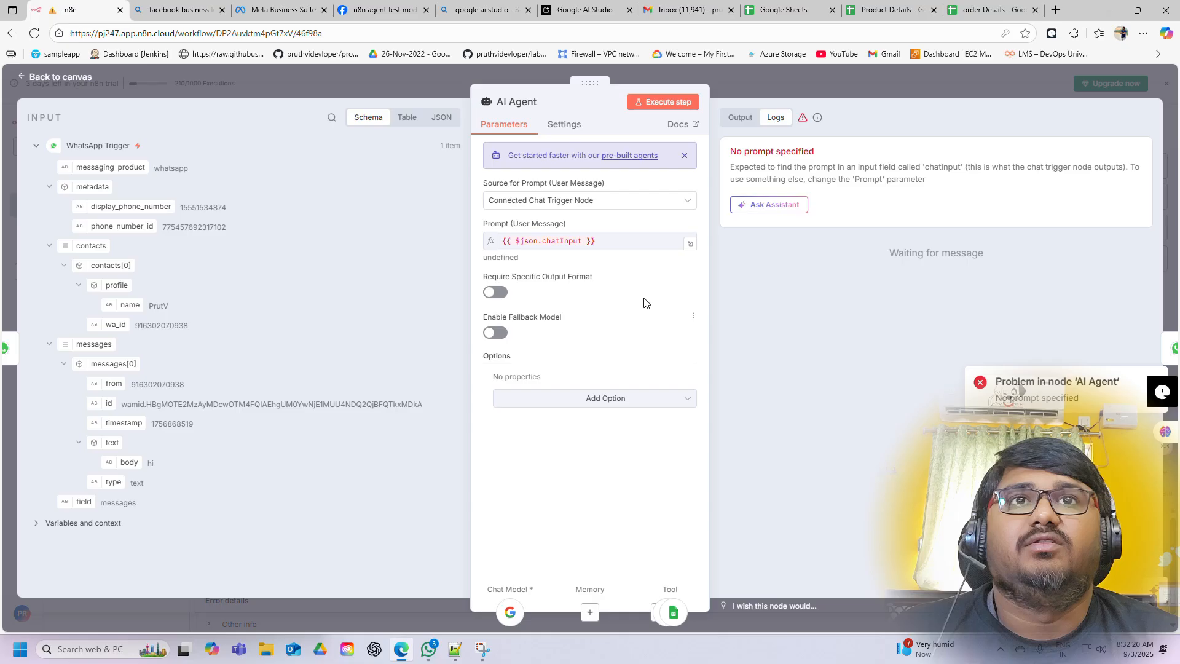
click(612, 201)
click(533, 281)
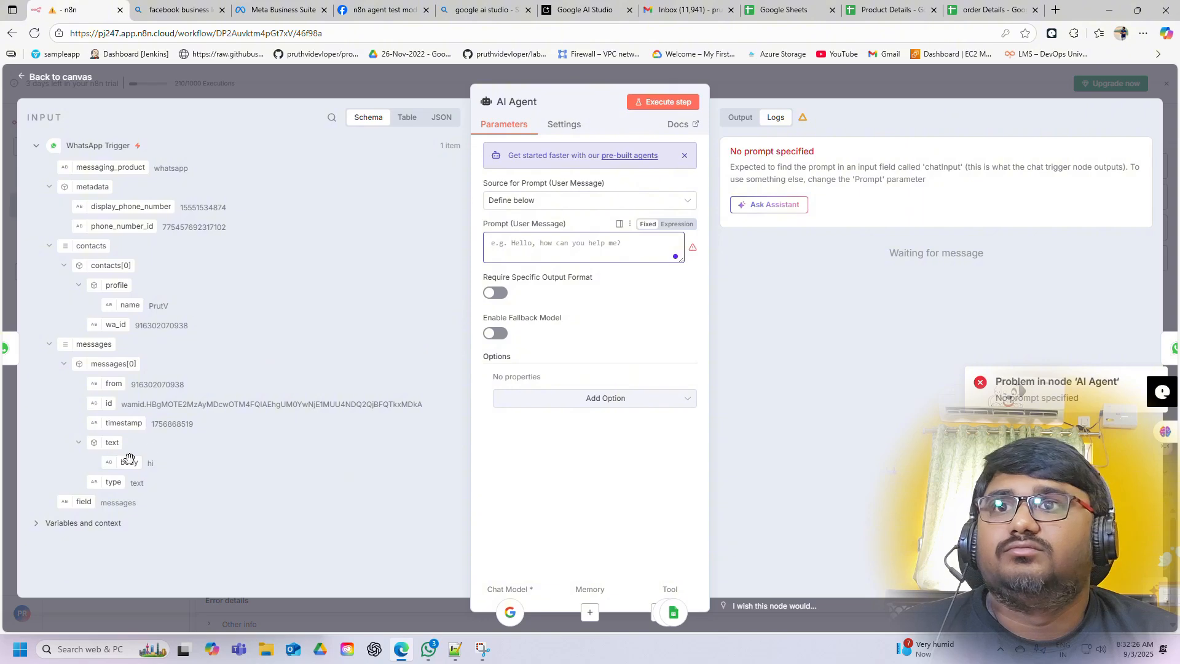
Map the WhatsApp Trigger's message body into the AI Agent's Prompt (User Message) as {{ $json.messages[0].text.body }}
click(541, 200)
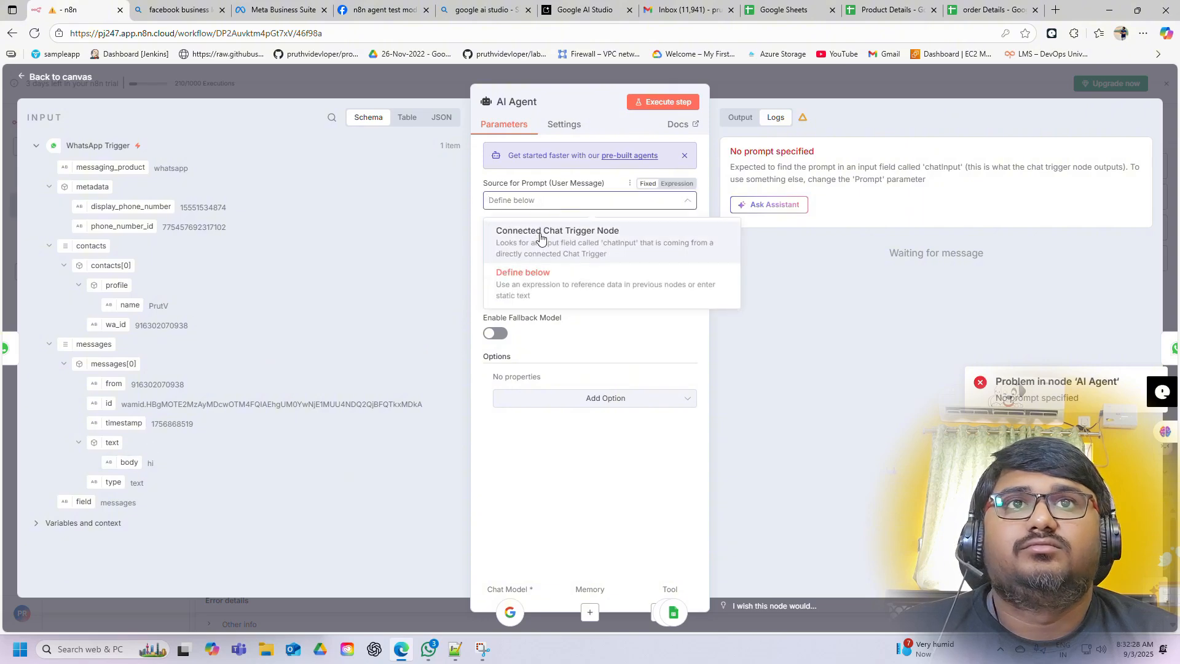
click(536, 289)
drag(130, 469, 526, 285)
click(341, 507)
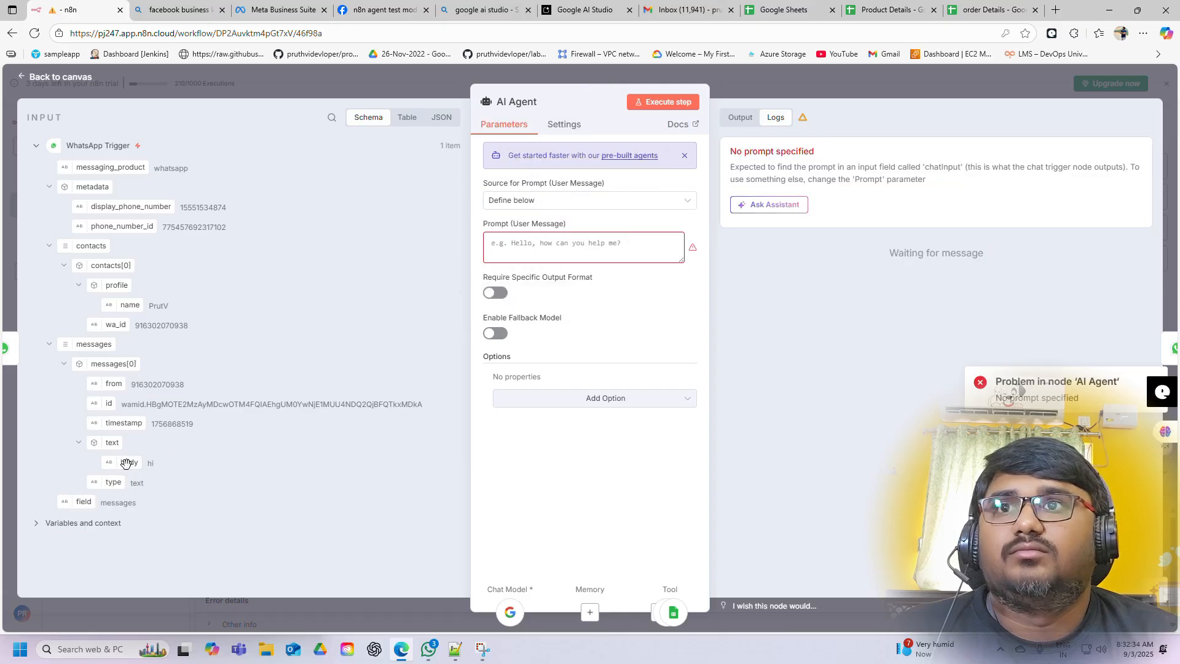
drag(125, 464, 516, 245)
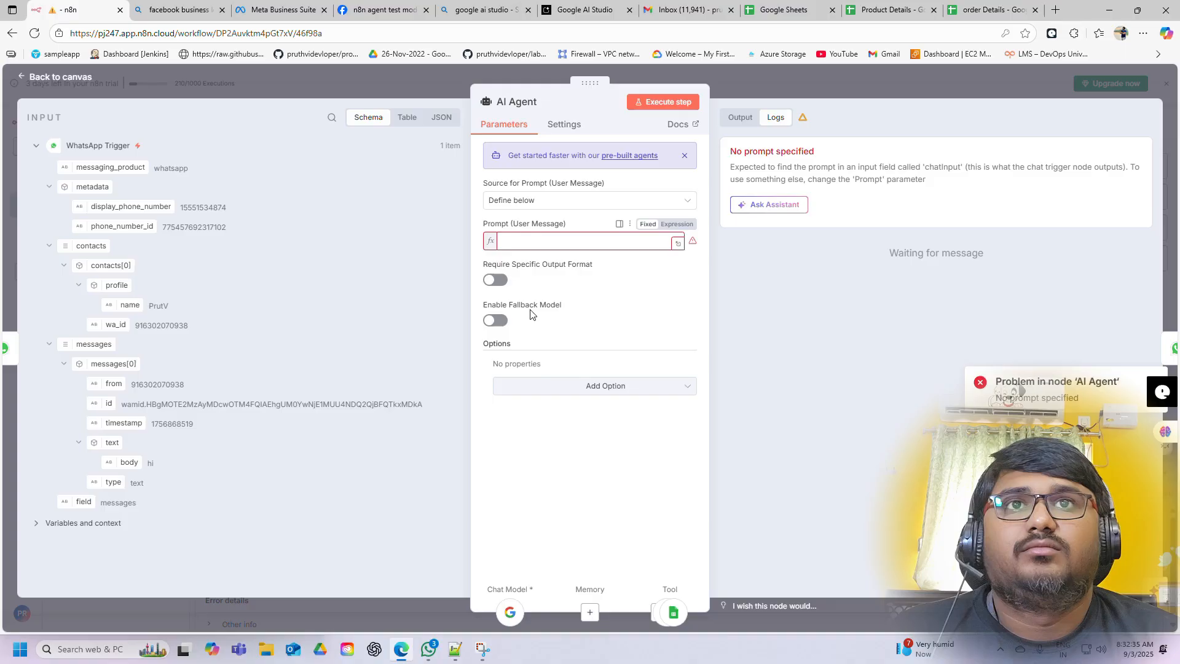
click(583, 422)
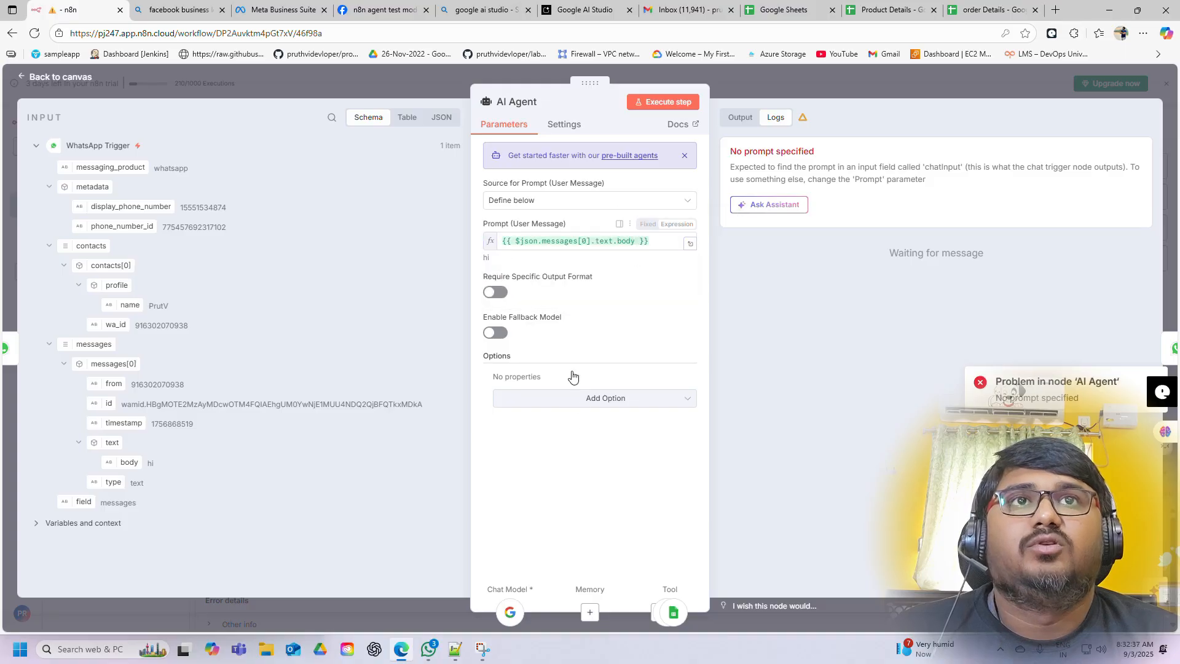
Save the updated workflow, execute it again, and send another "hi" in the n8n test WhatsApp chat
click(53, 77)
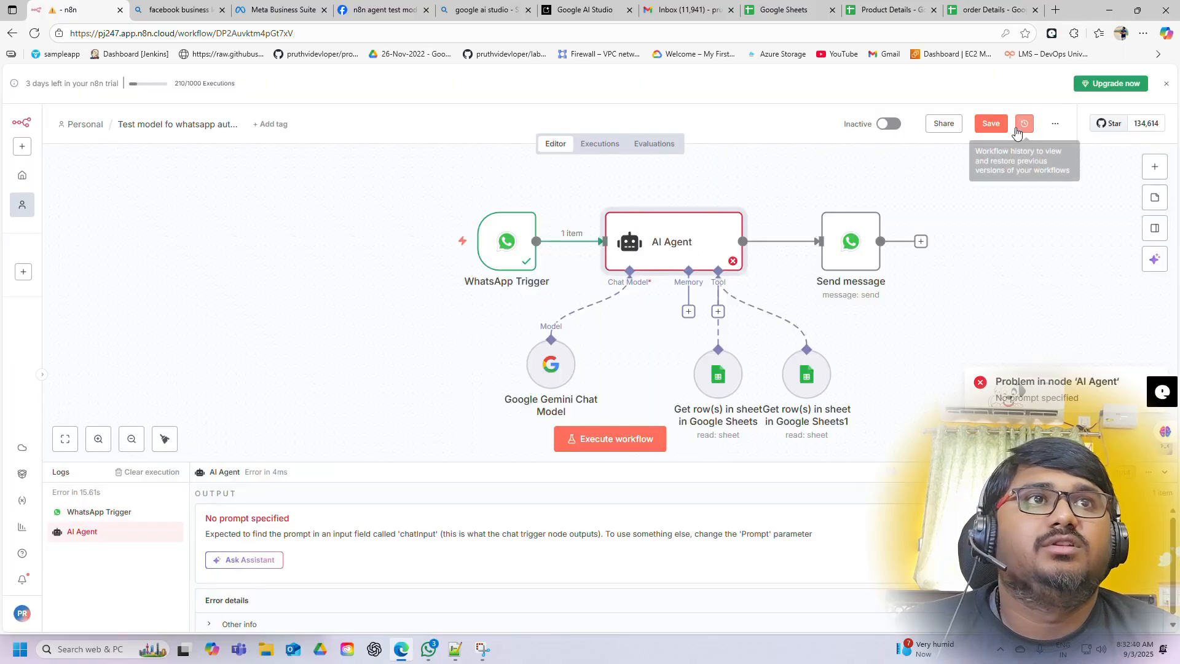
click(989, 123)
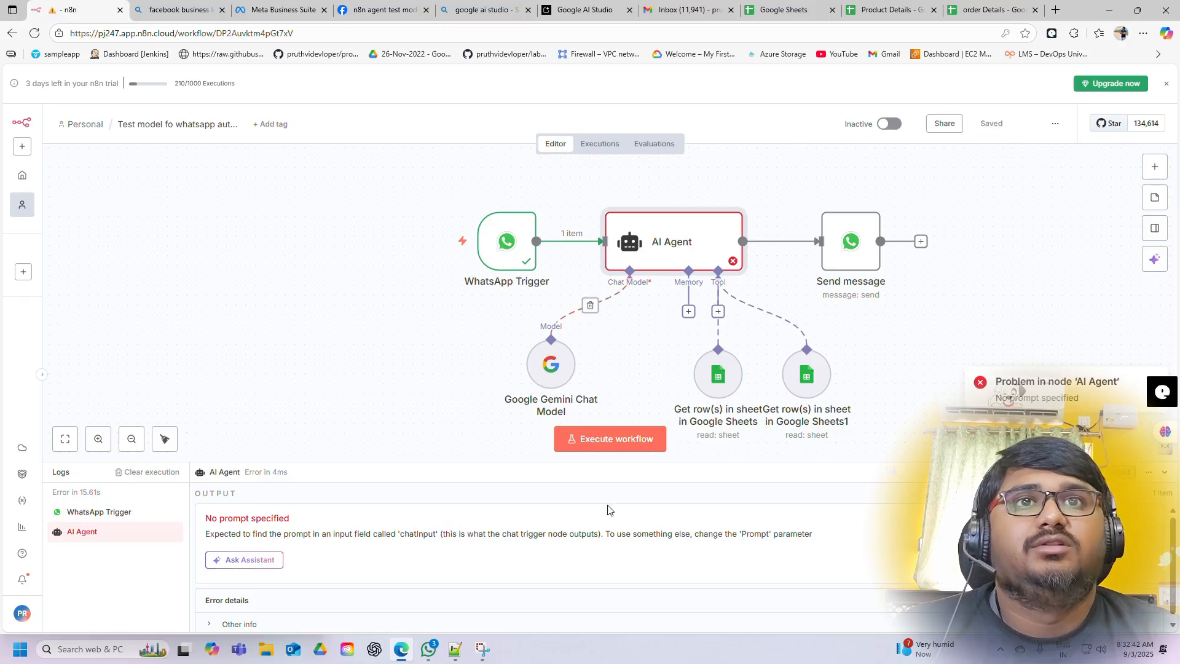
click(430, 648)
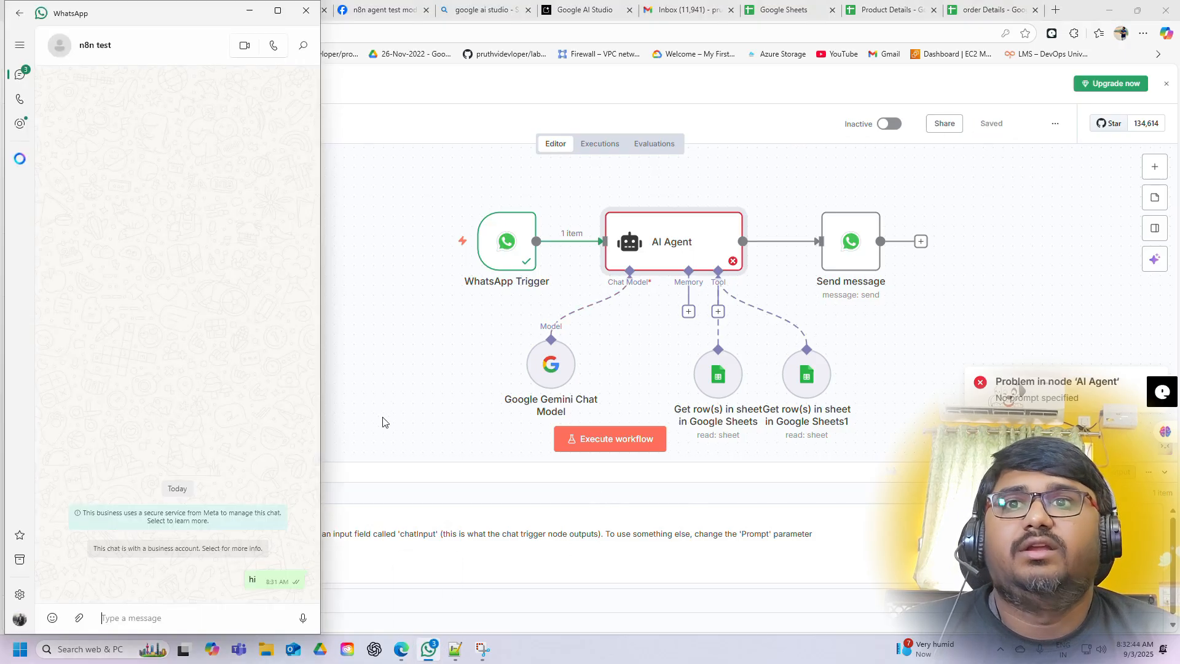
click(601, 445)
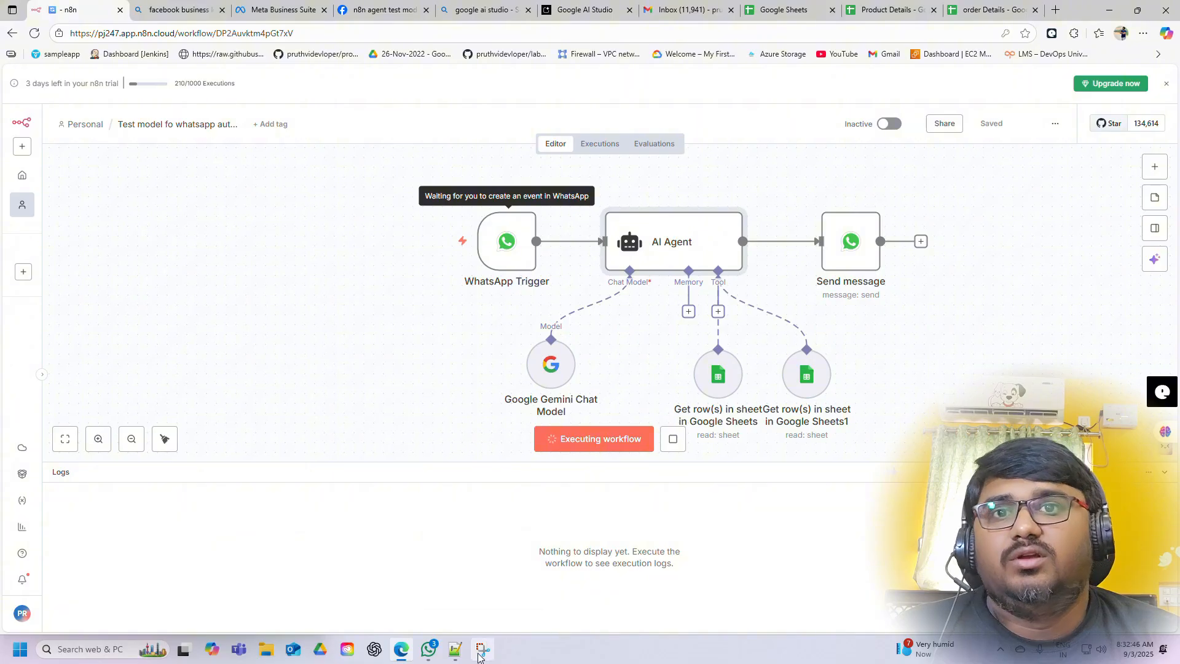
click(429, 648)
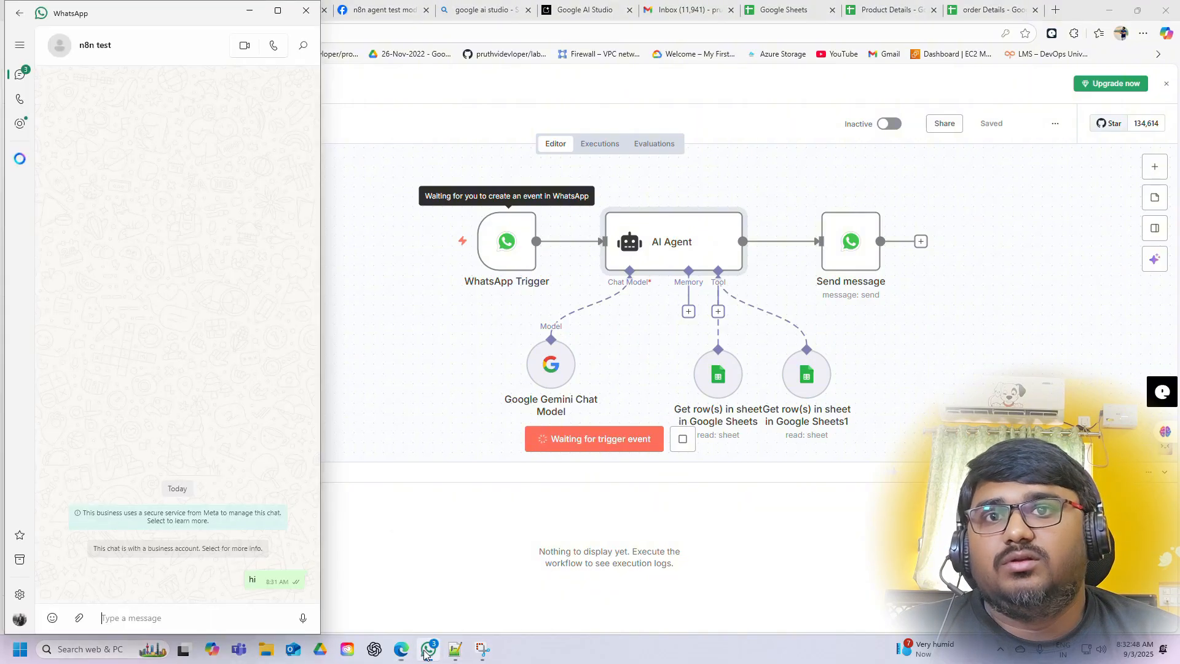
text(hi)
key(Return)
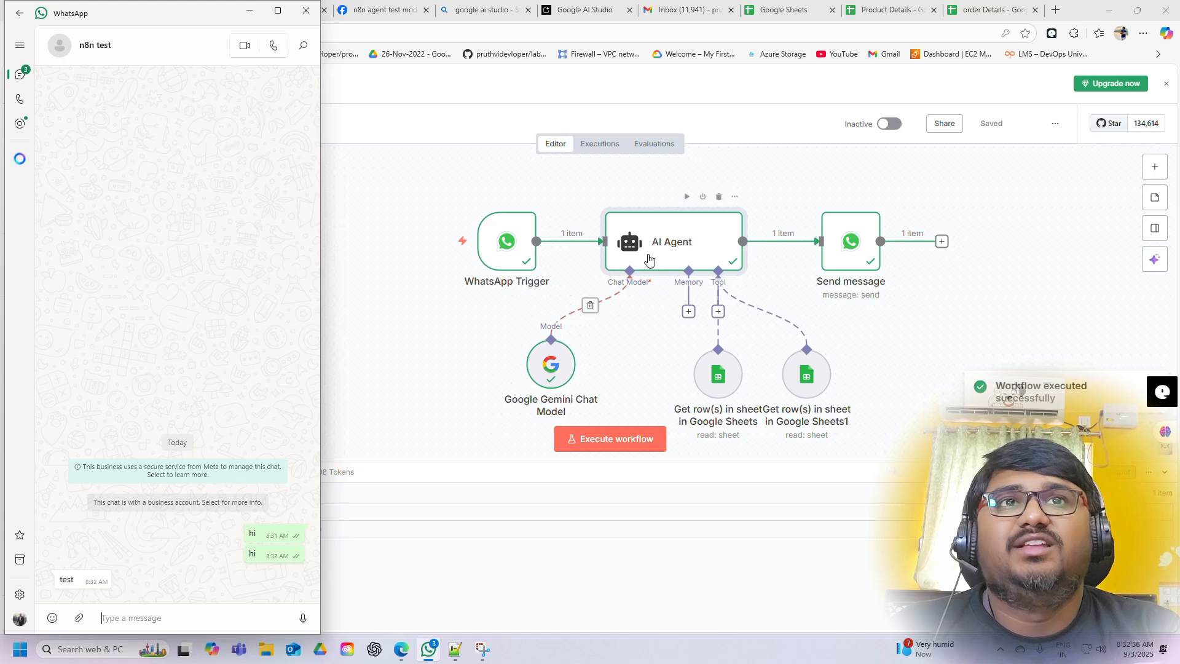
Replace the Send message node's text body with the AI Agent's output, {{ $json.output }}, and return to the canvas
mouse_move(488, 289)
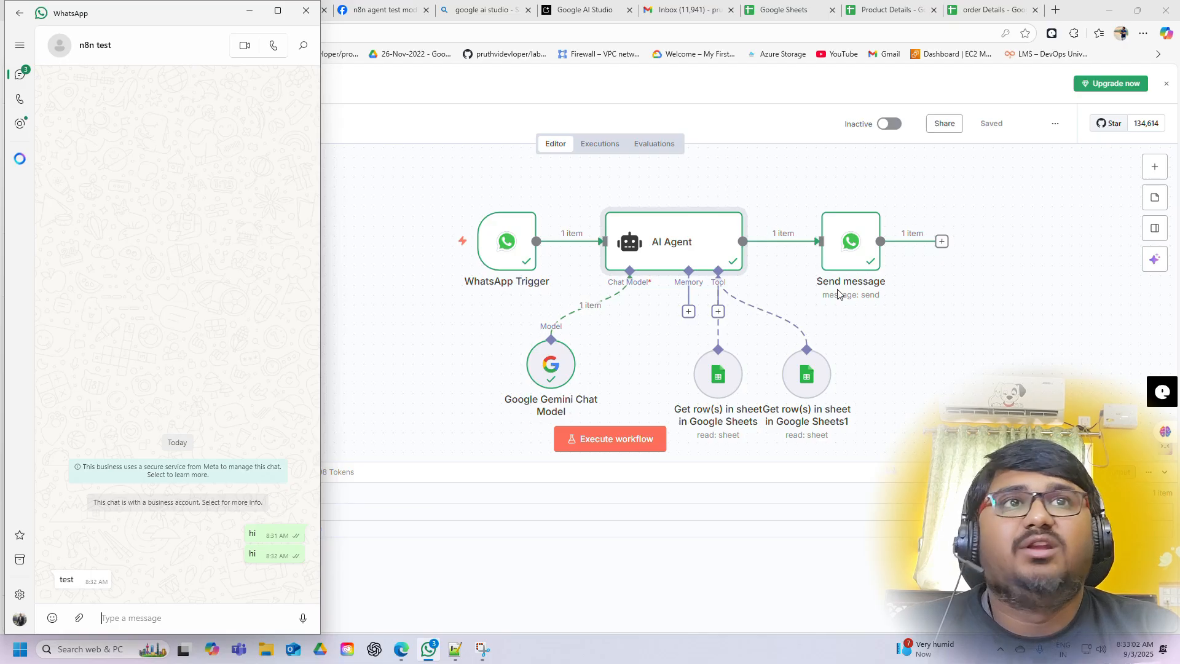
double_click(857, 239)
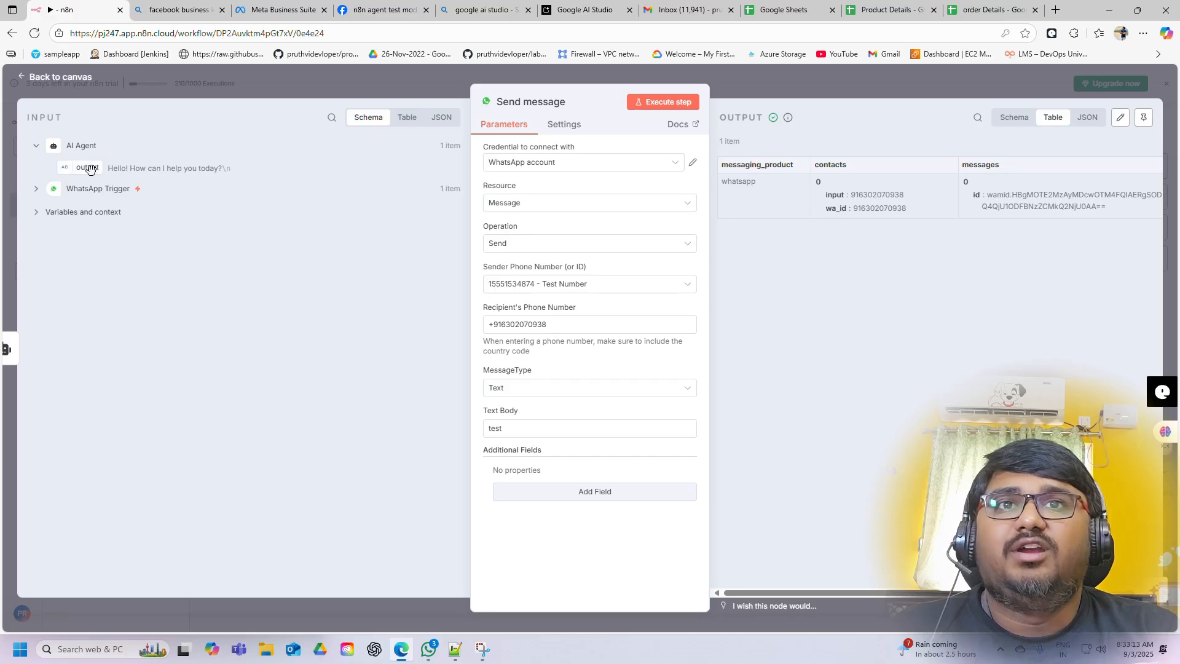
click(518, 429)
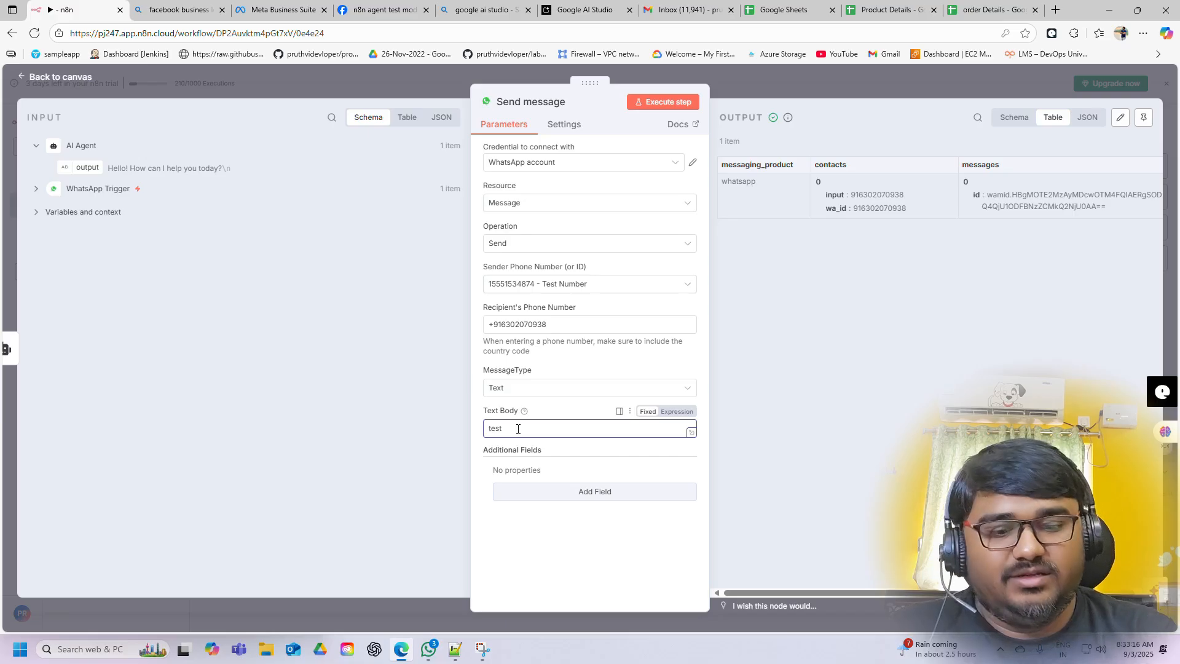
key(BackSpace)
key(BackSpace)
key(BackSpace)
key(BackSpace)
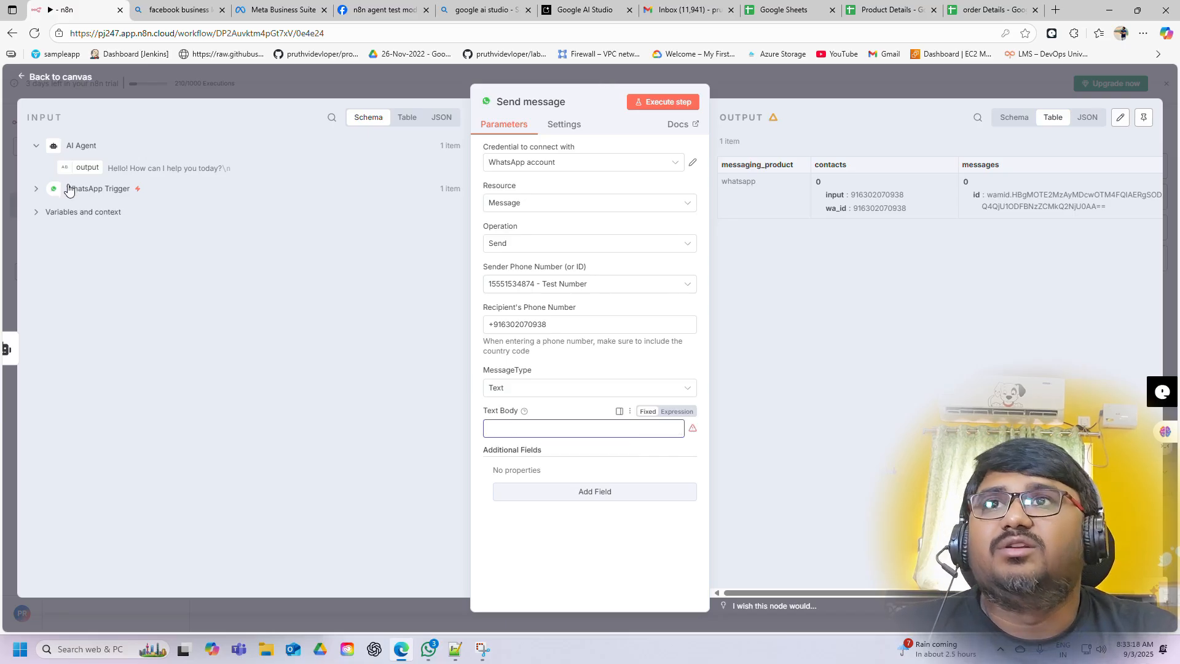
drag(87, 168, 529, 429)
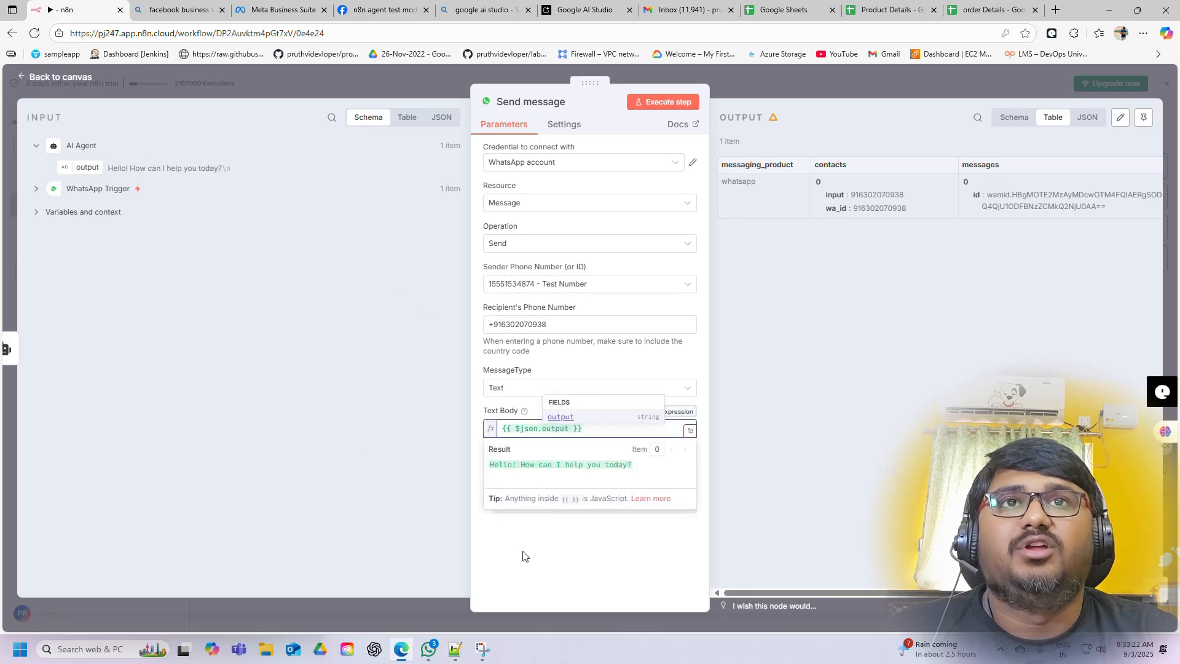
click(539, 560)
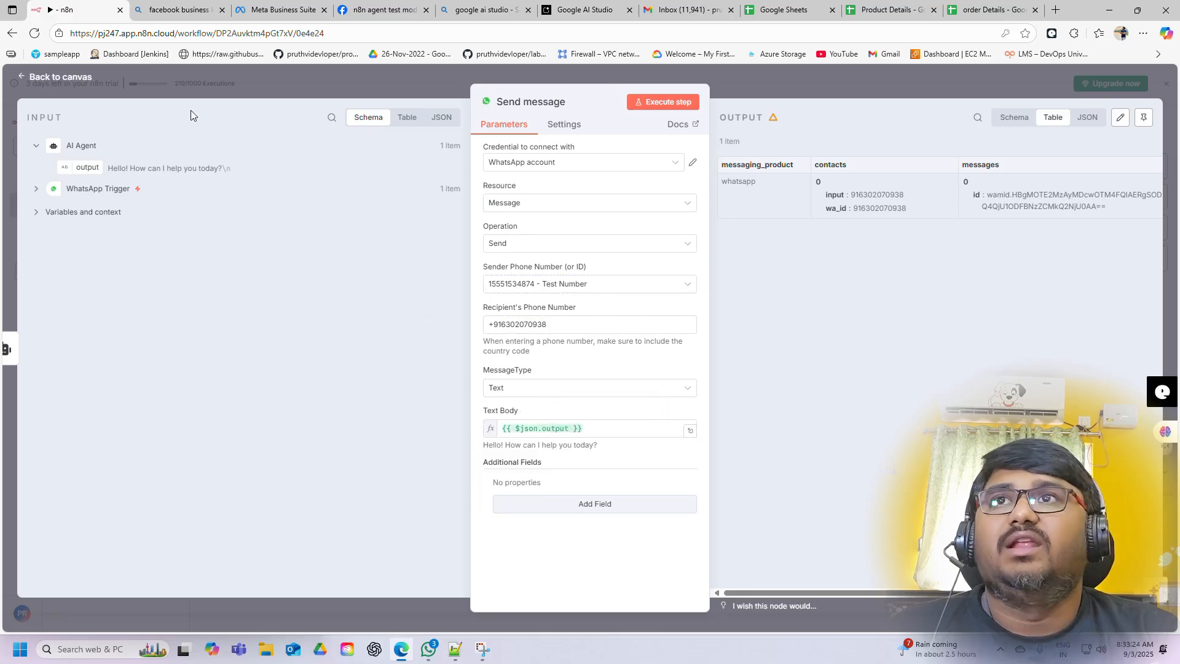
click(62, 77)
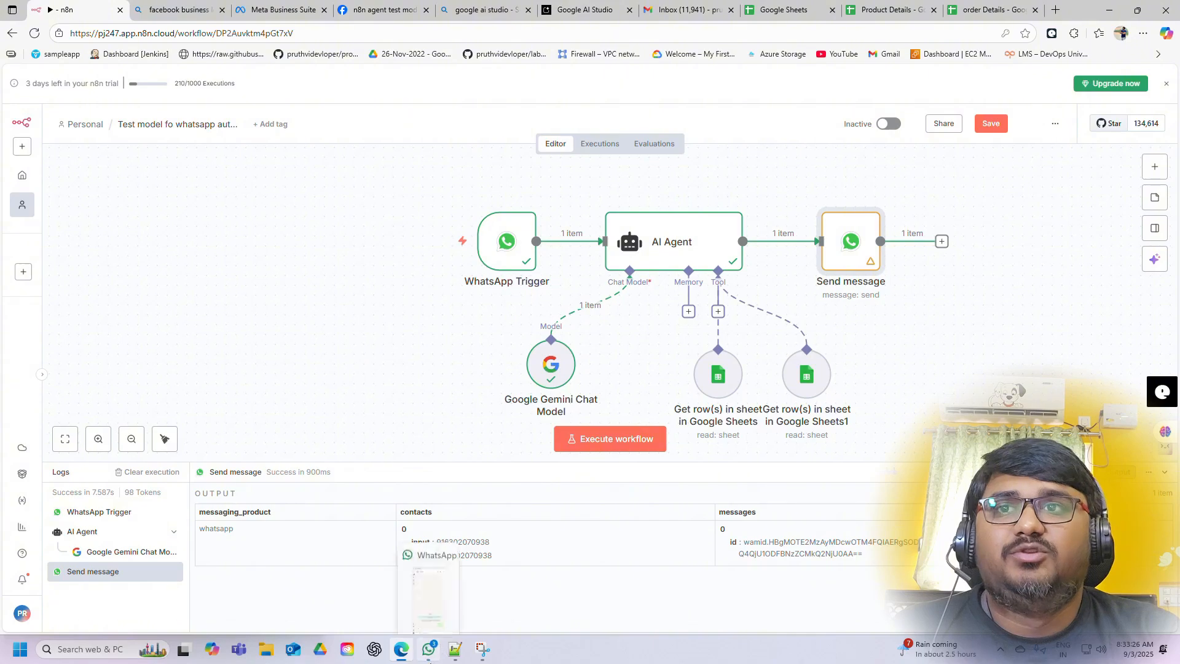
Send a further "hi" to the n8n test contact in WhatsApp
click(429, 649)
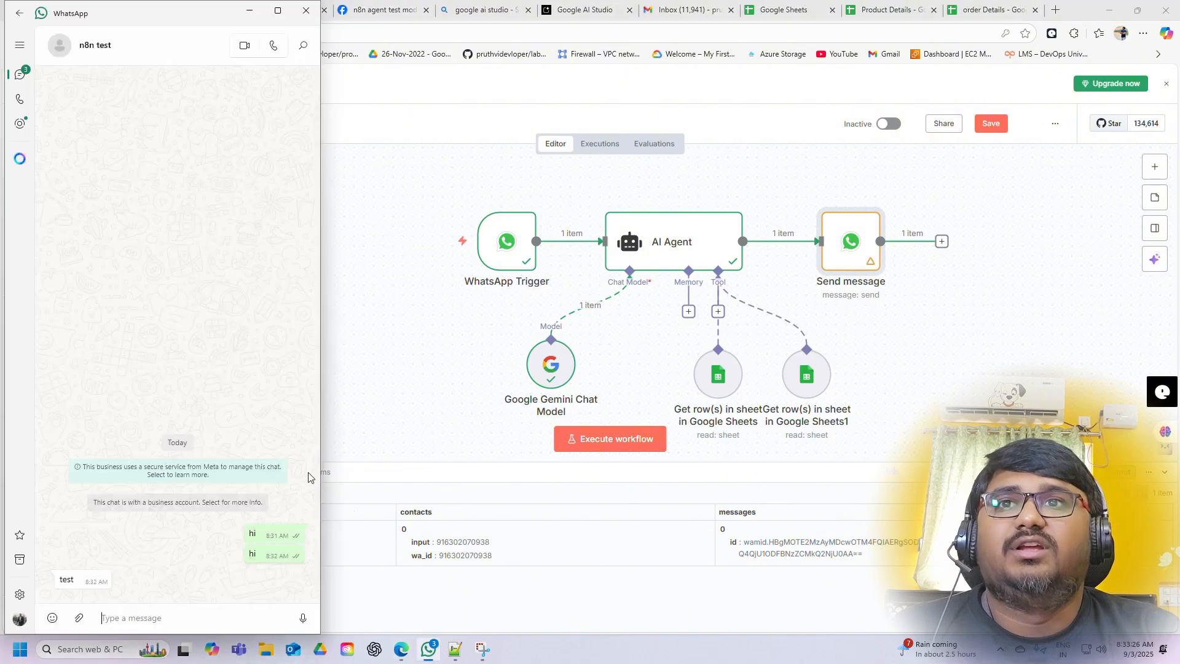
click(132, 615)
text(hi)
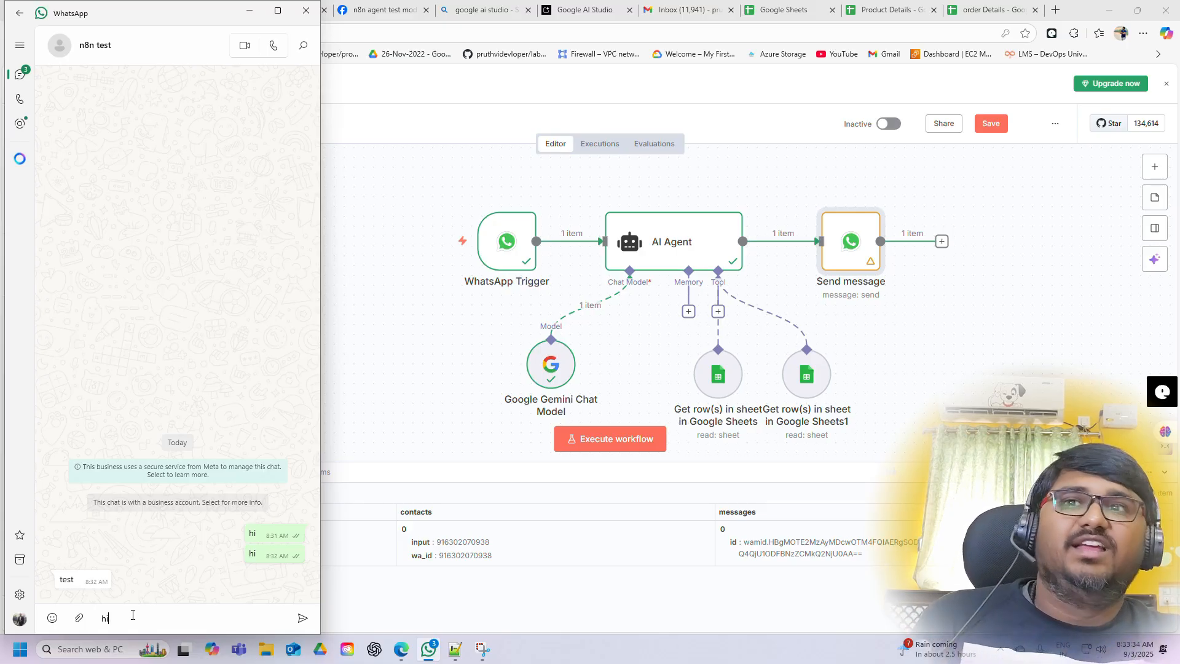
key(Return)
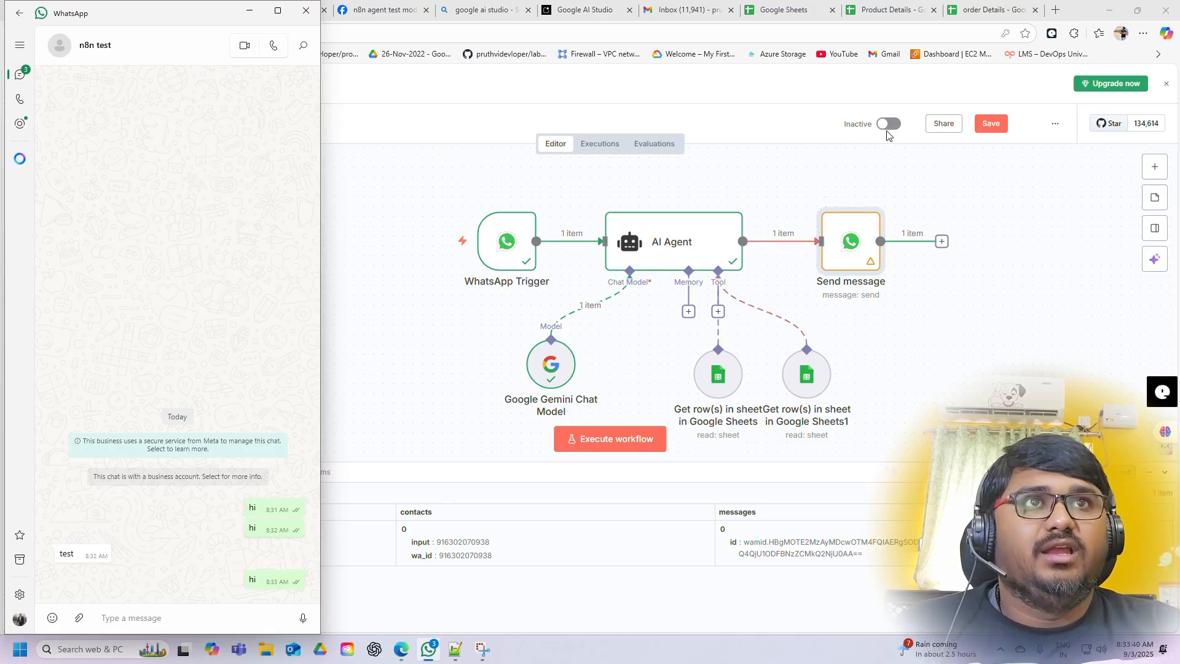
Save the workflow, execute it, and send "hi" to the n8n test contact in WhatsApp
click(987, 123)
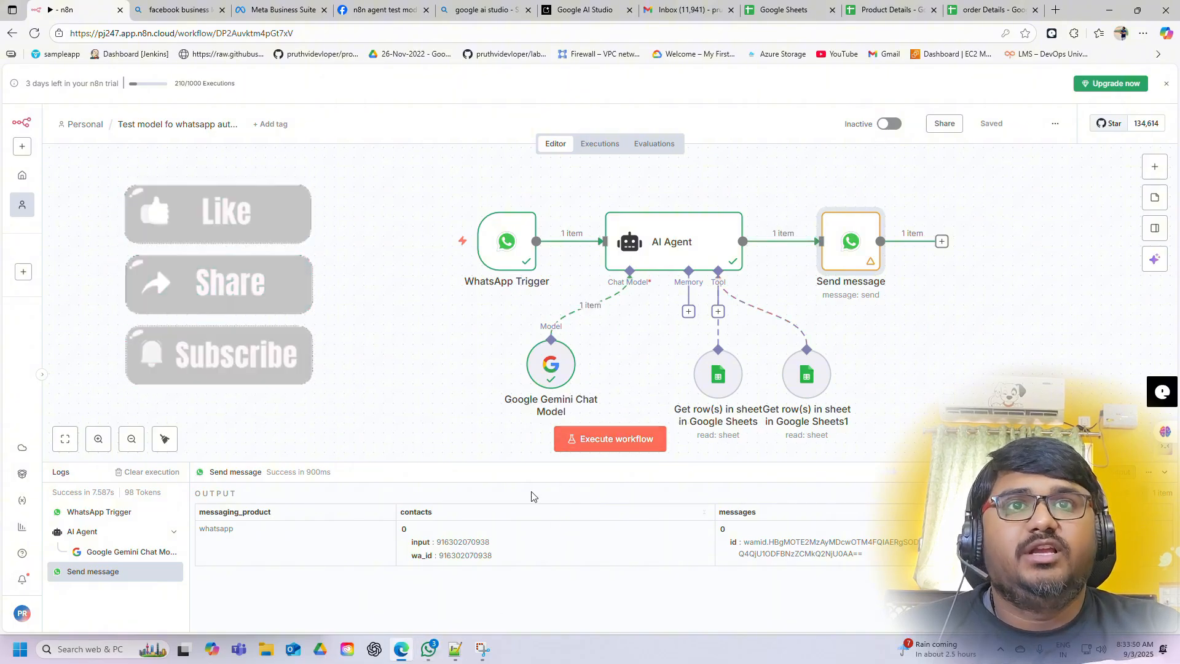
click(589, 442)
click(428, 649)
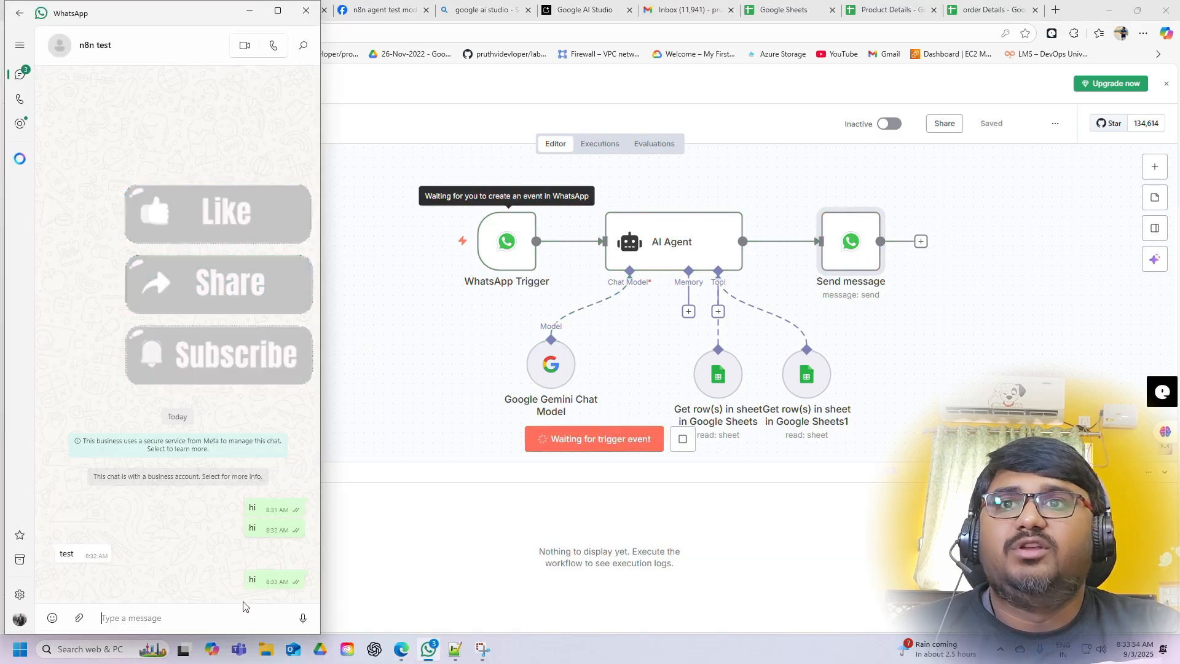
text(hi)
key(Return)
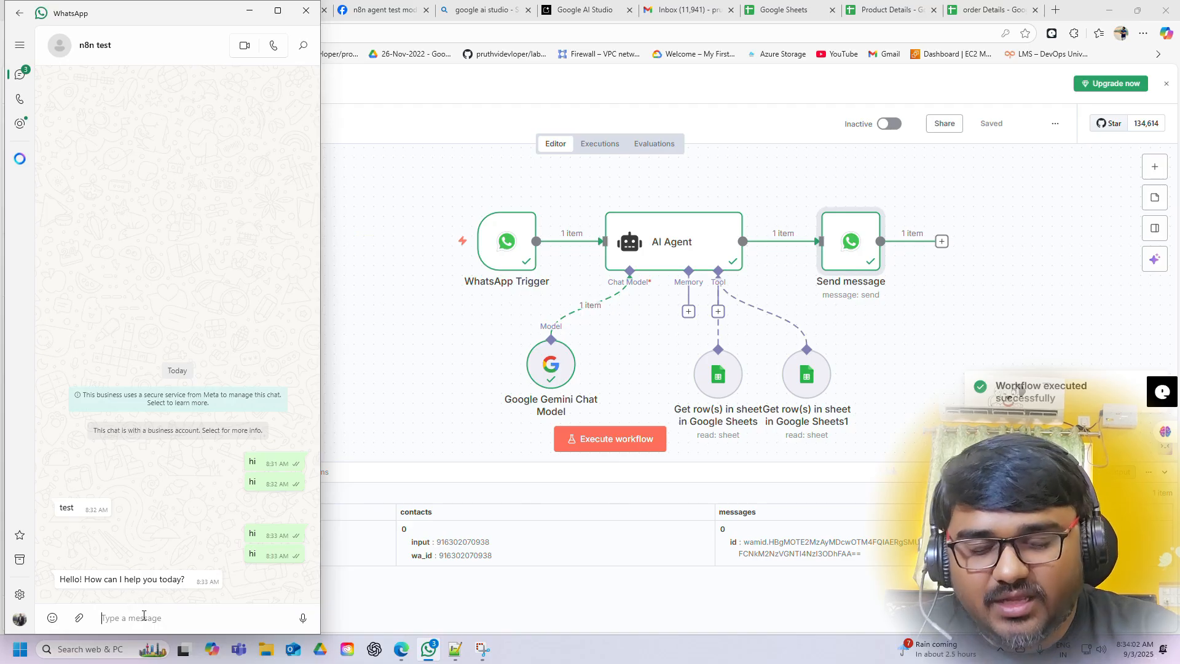
Attach a Simple Memory to the AI Agent with Session ID "Define below" and Key key = "user_session", and return to the canvas
click(689, 311)
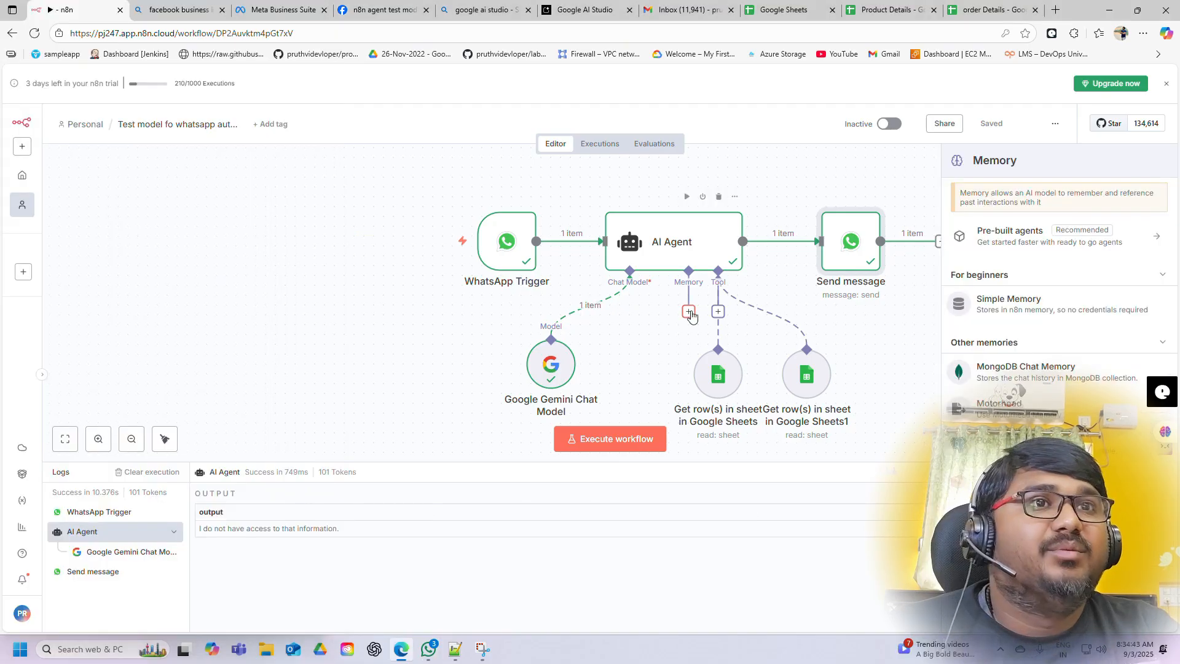
click(1013, 311)
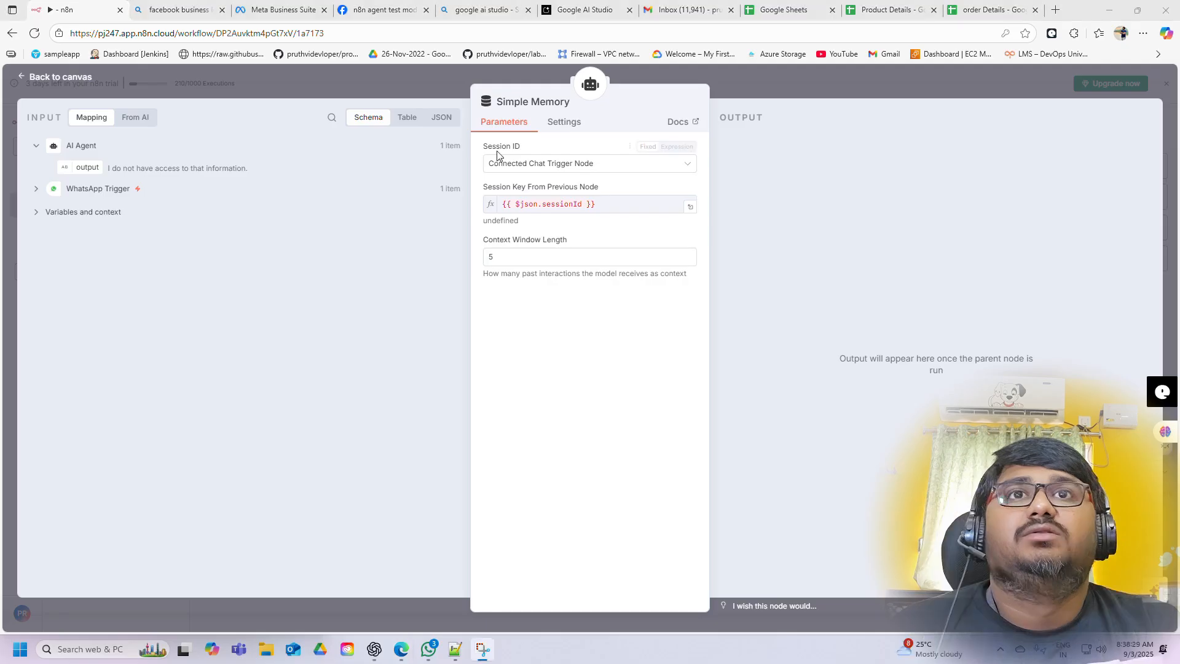
click(519, 163)
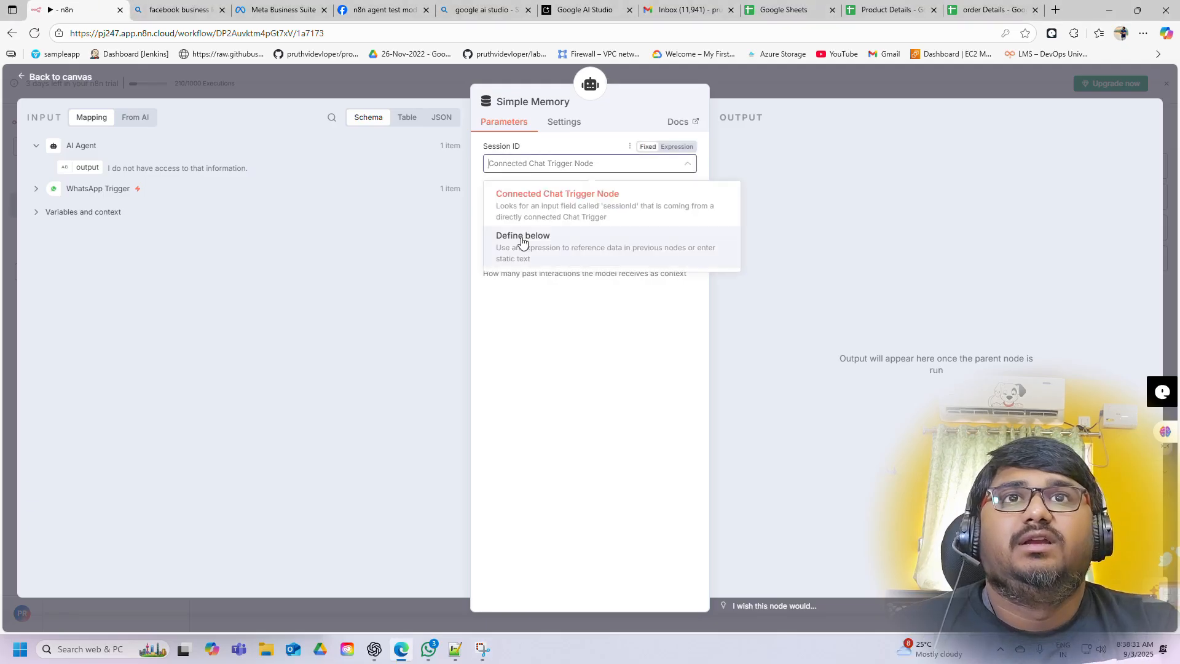
click(524, 254)
click(523, 207)
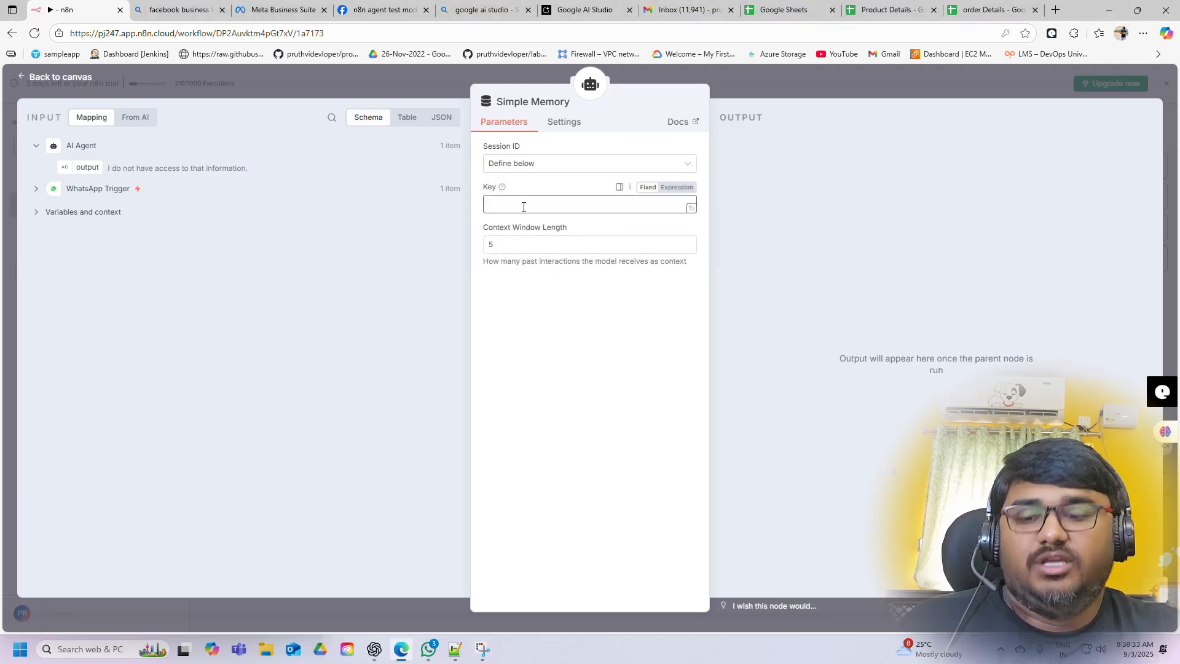
text(key = "user_session")
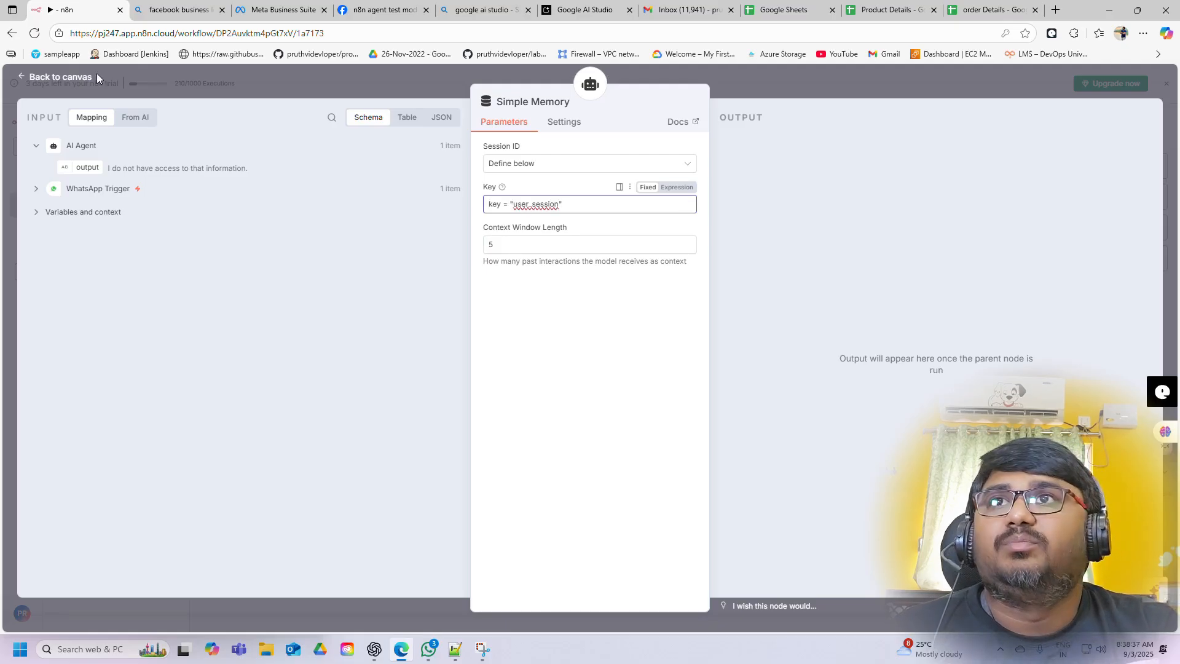
click(73, 78)
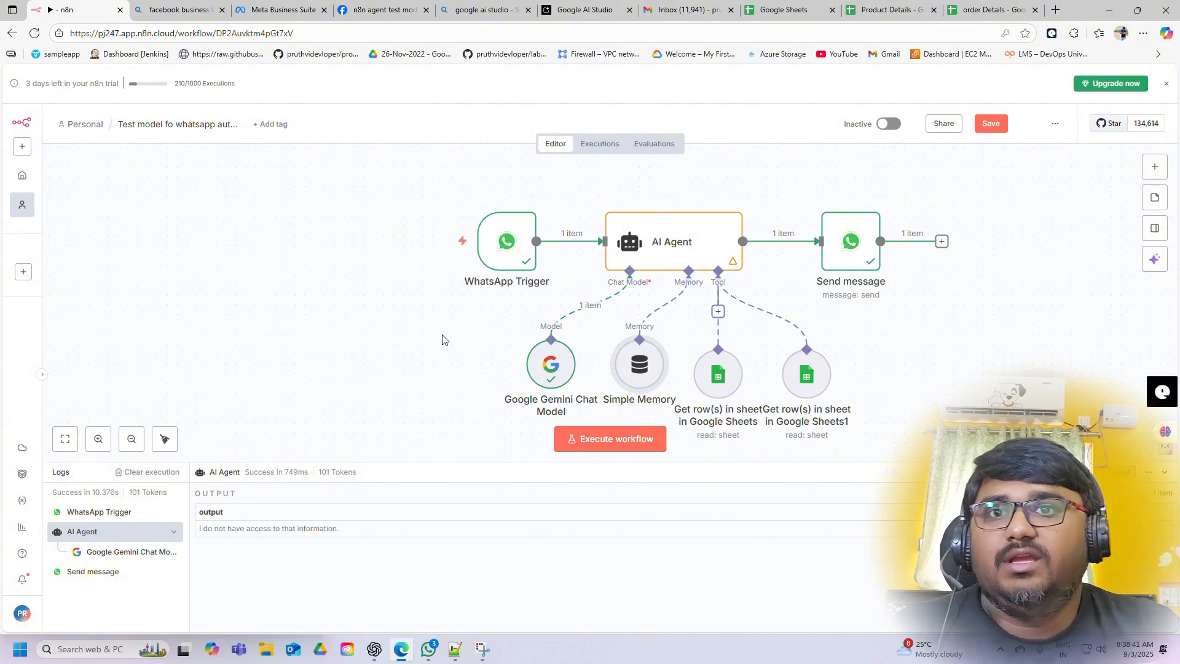
Switch to WhatsApp and send the n8n test contact a greeting that introduces the sender by first name
click(428, 648)
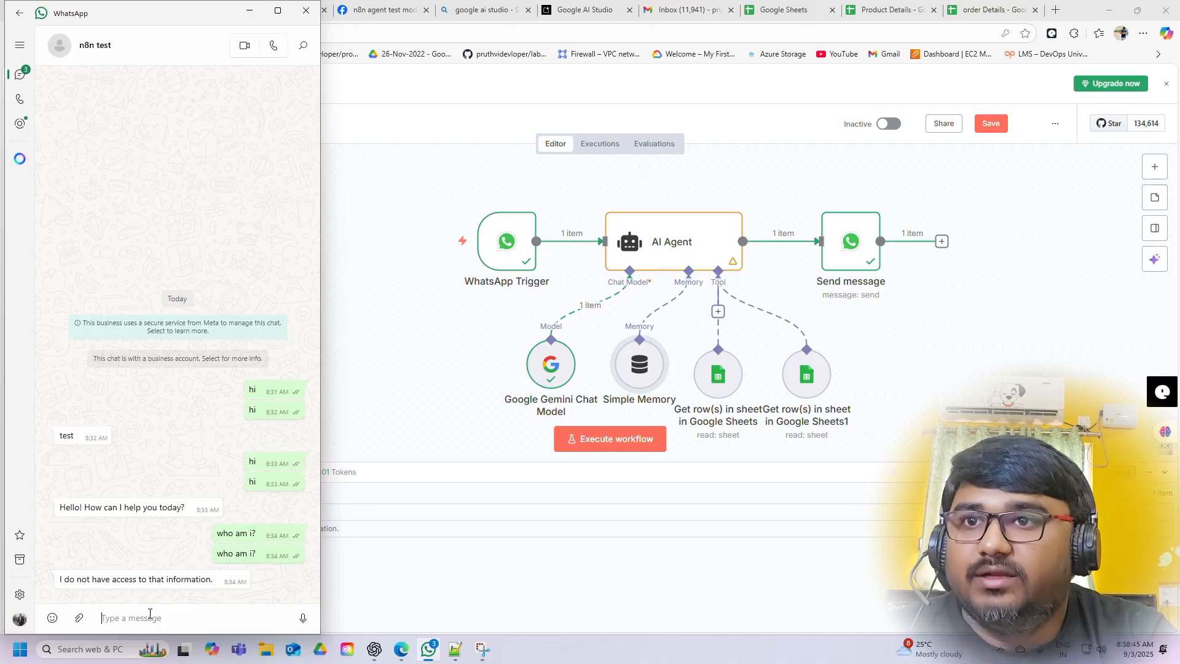
text(hi )
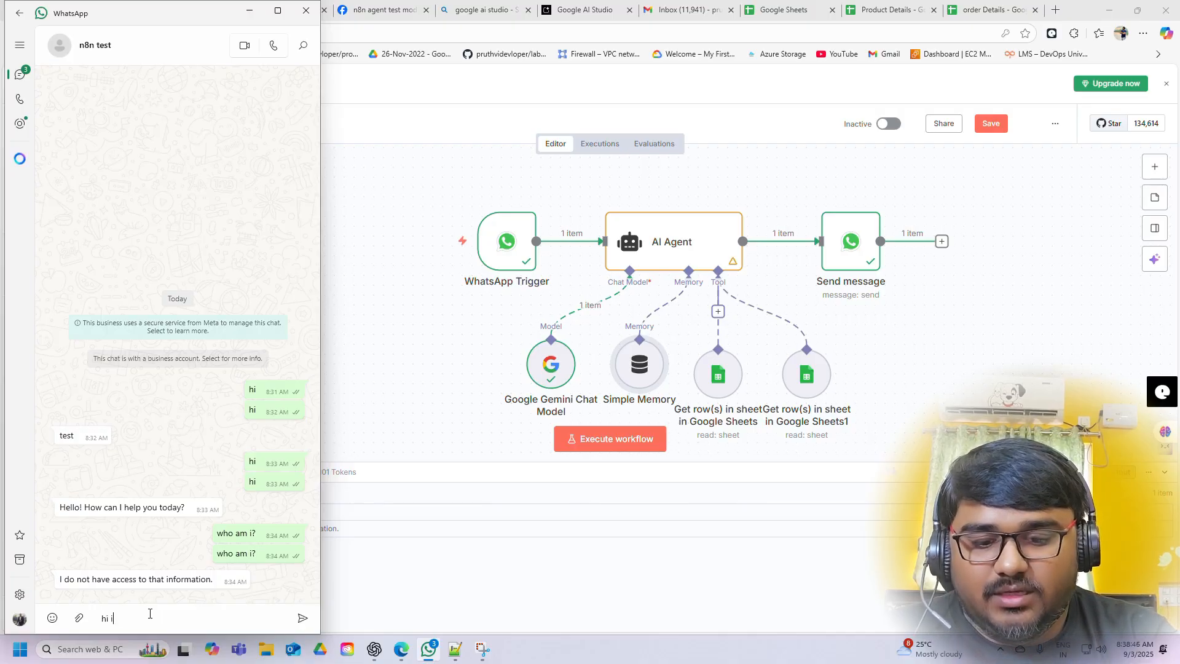
text(i am pruthvi\)
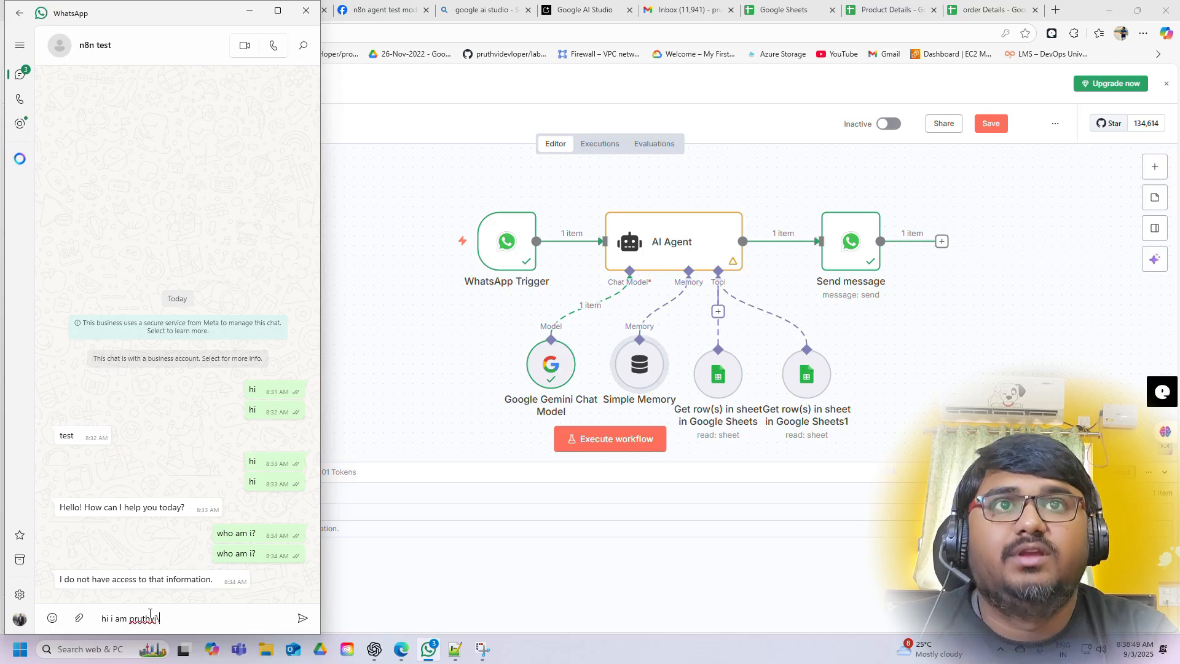
key(Return)
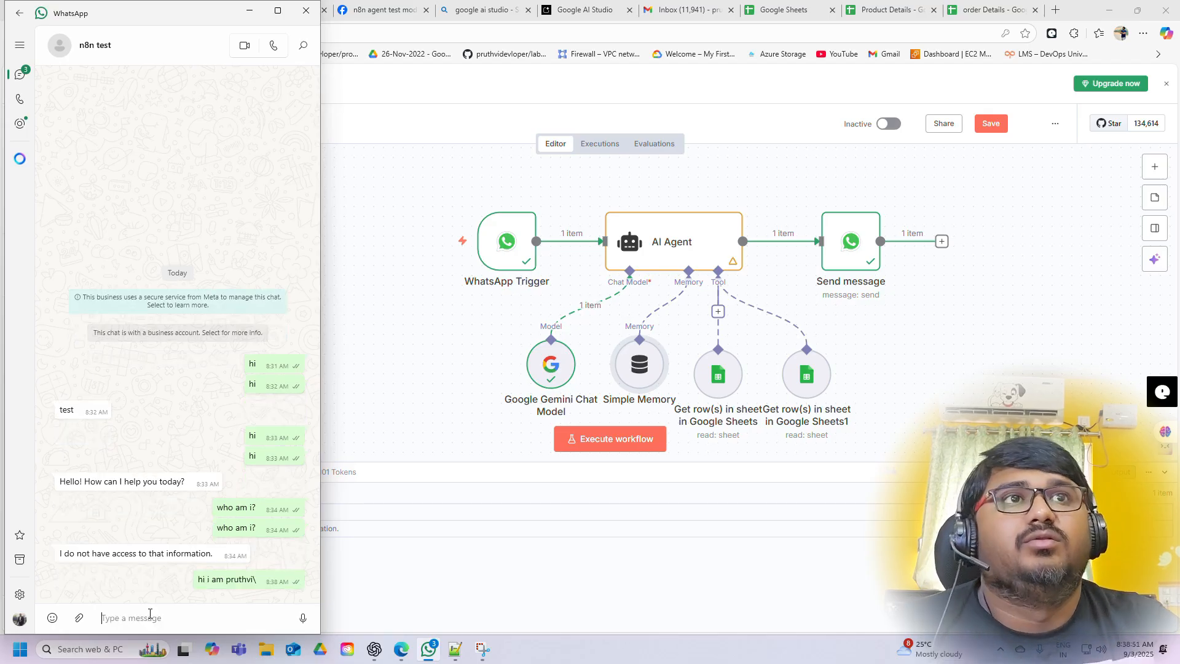
Save the workflow with its new memory, execute it, and resend the self-introduction with the sender's first name in the n8n test WhatsApp chat
click(997, 124)
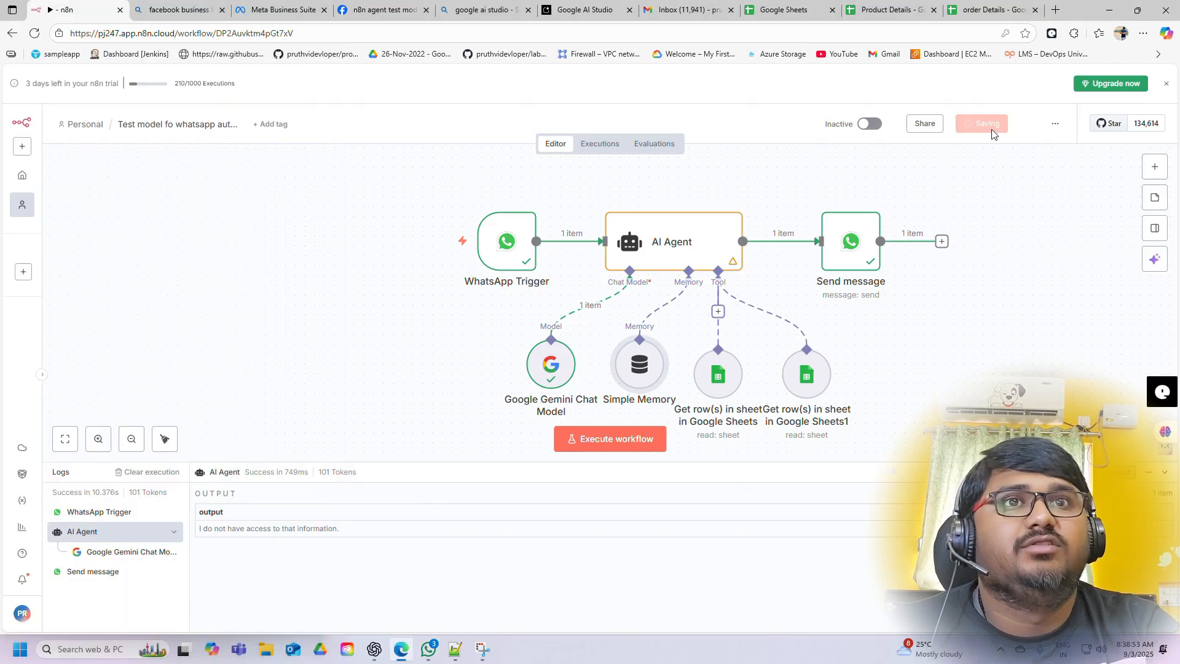
click(617, 440)
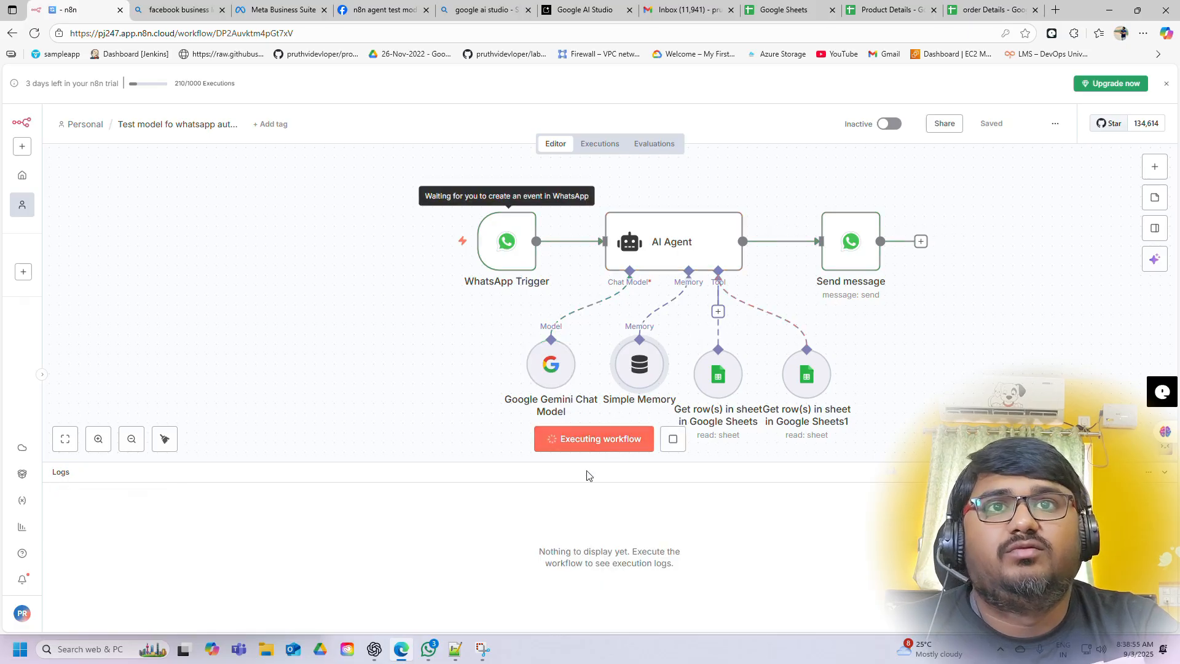
click(429, 649)
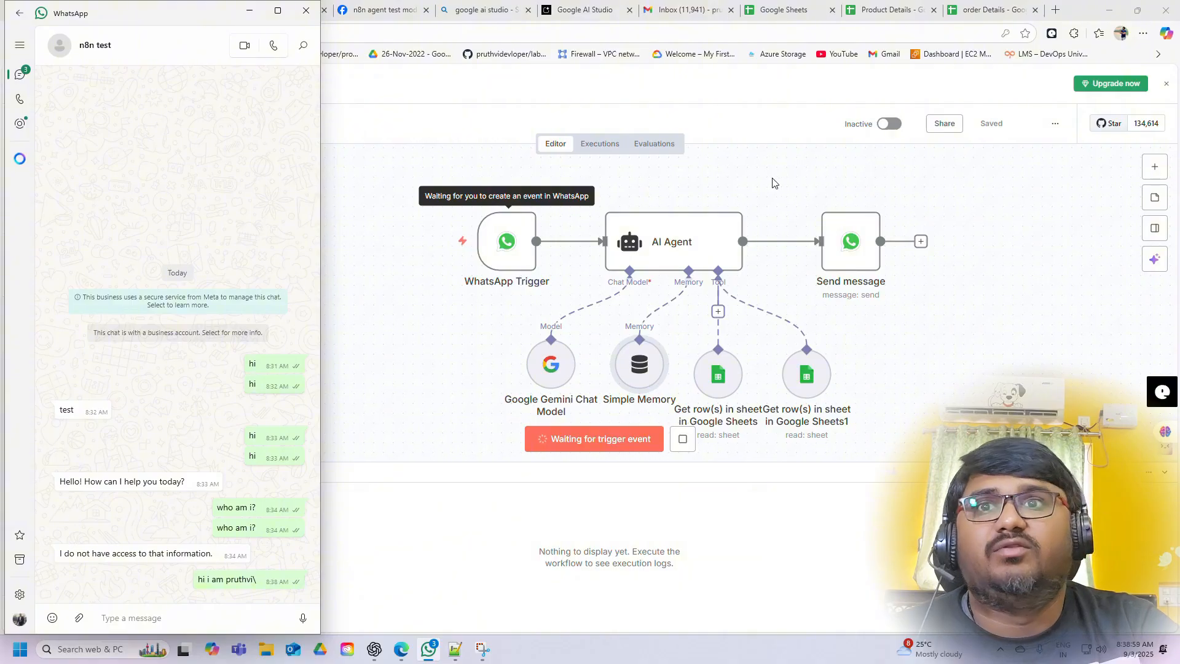
text(hi)
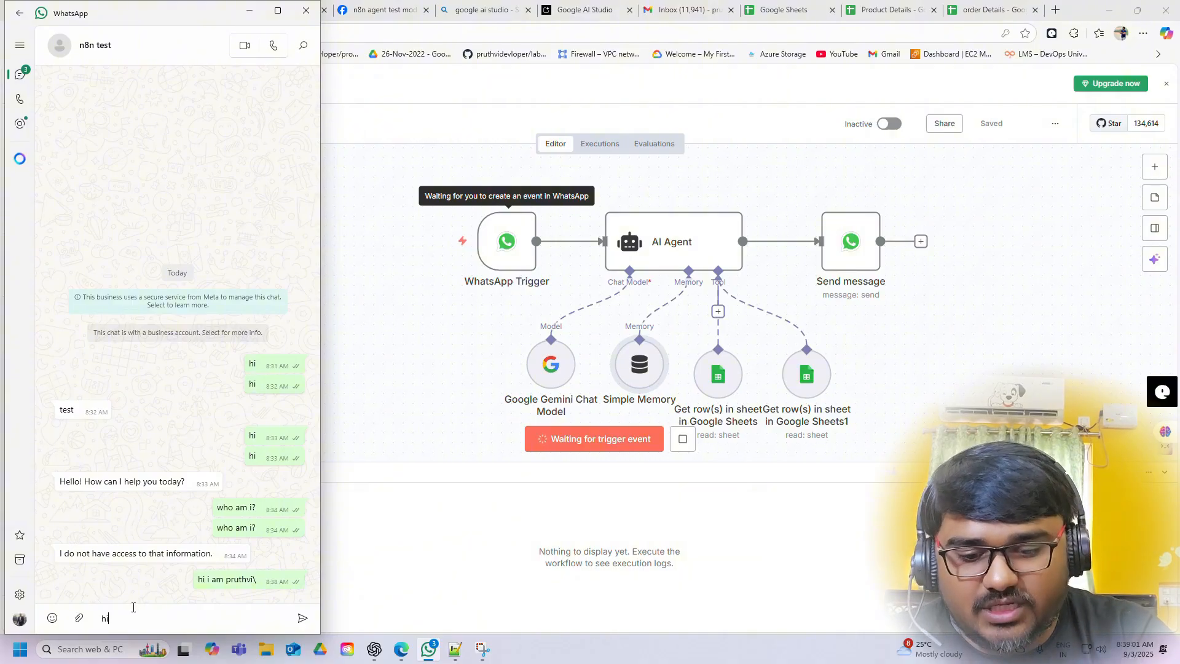
text( i am pruthv)
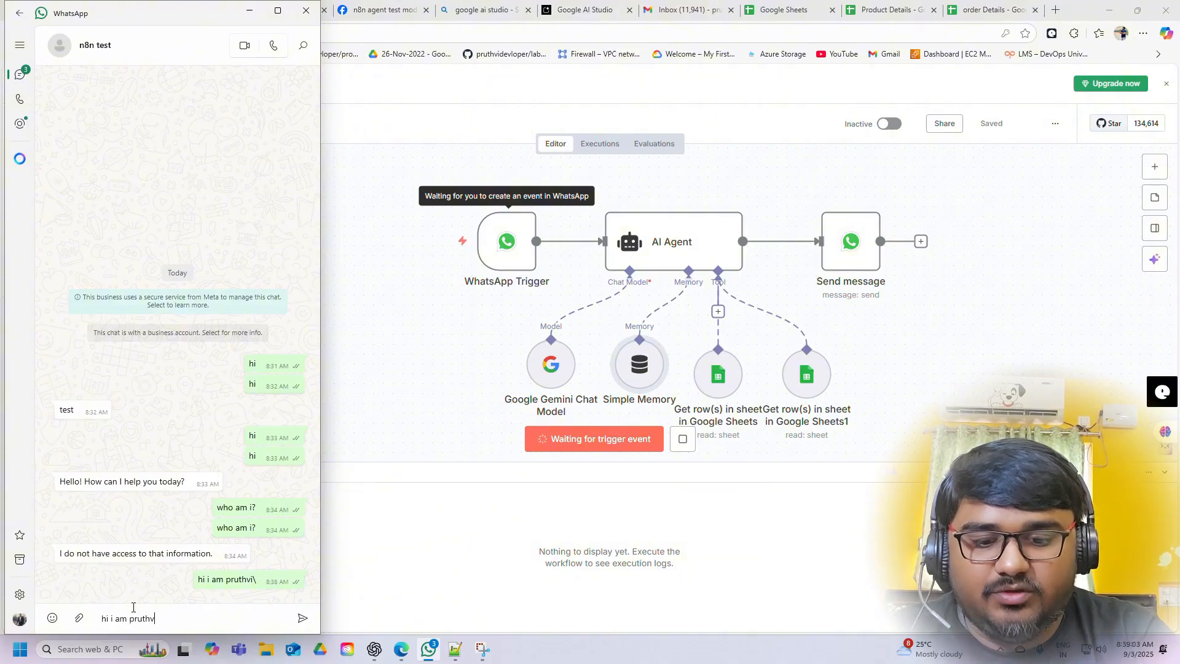
text(i)
key(Return)
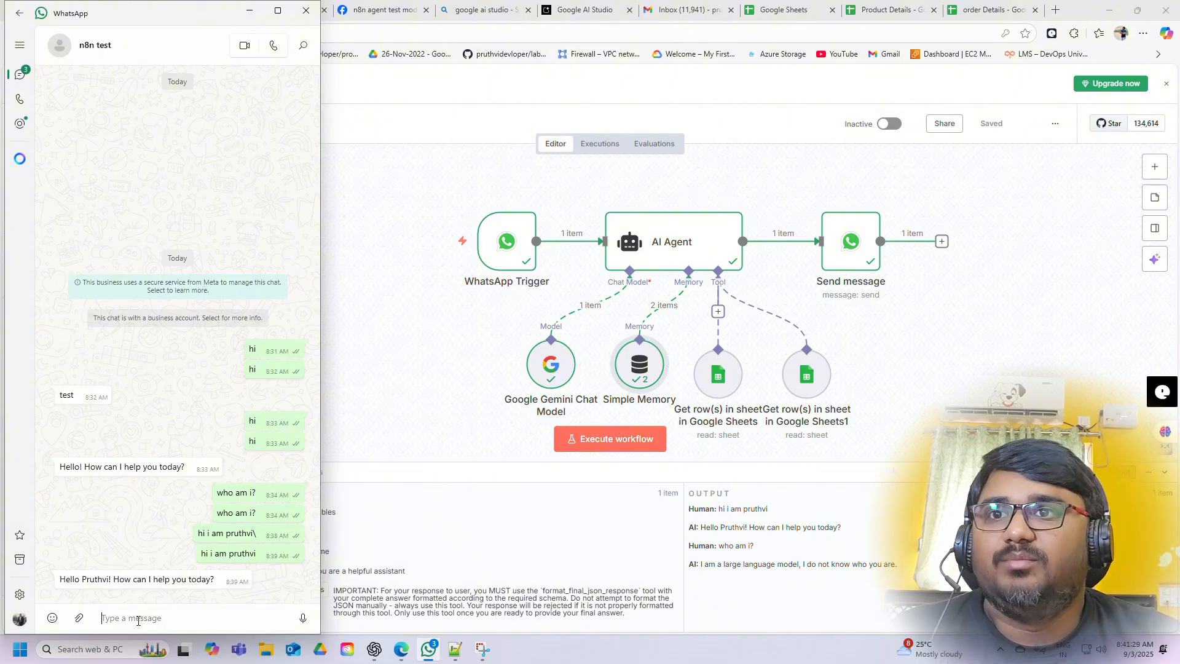
Send the message "can you have access to my google sheets?" to the n8n test contact
text(can you have access to my google sheets)
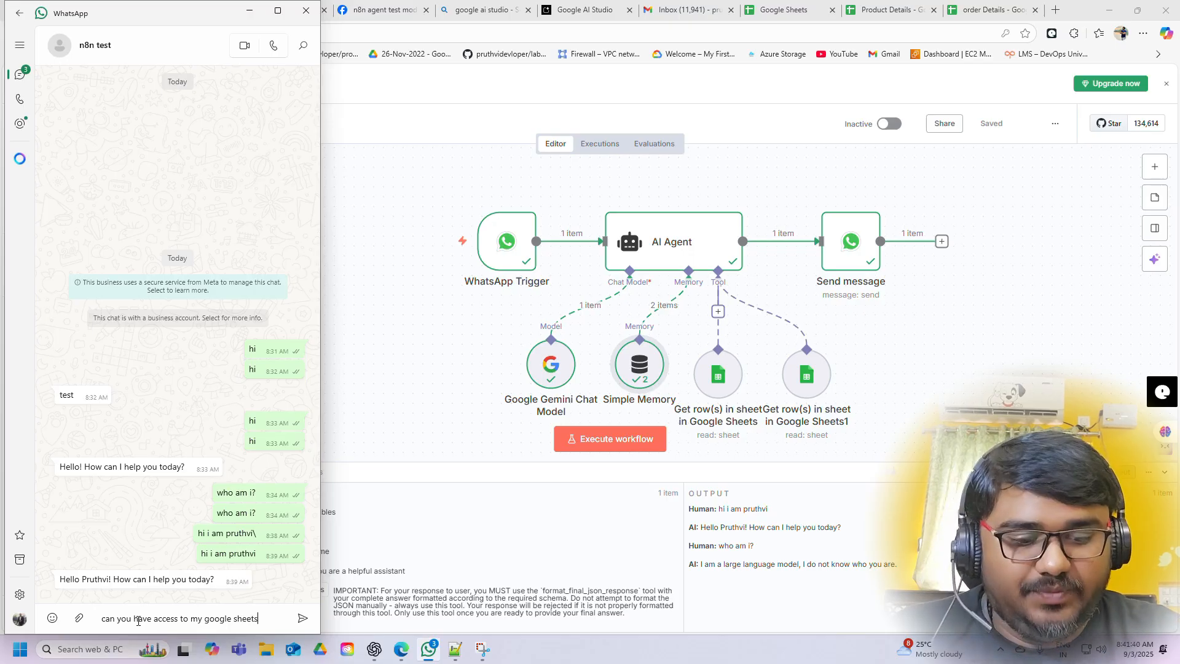
text(?)
key(Return)
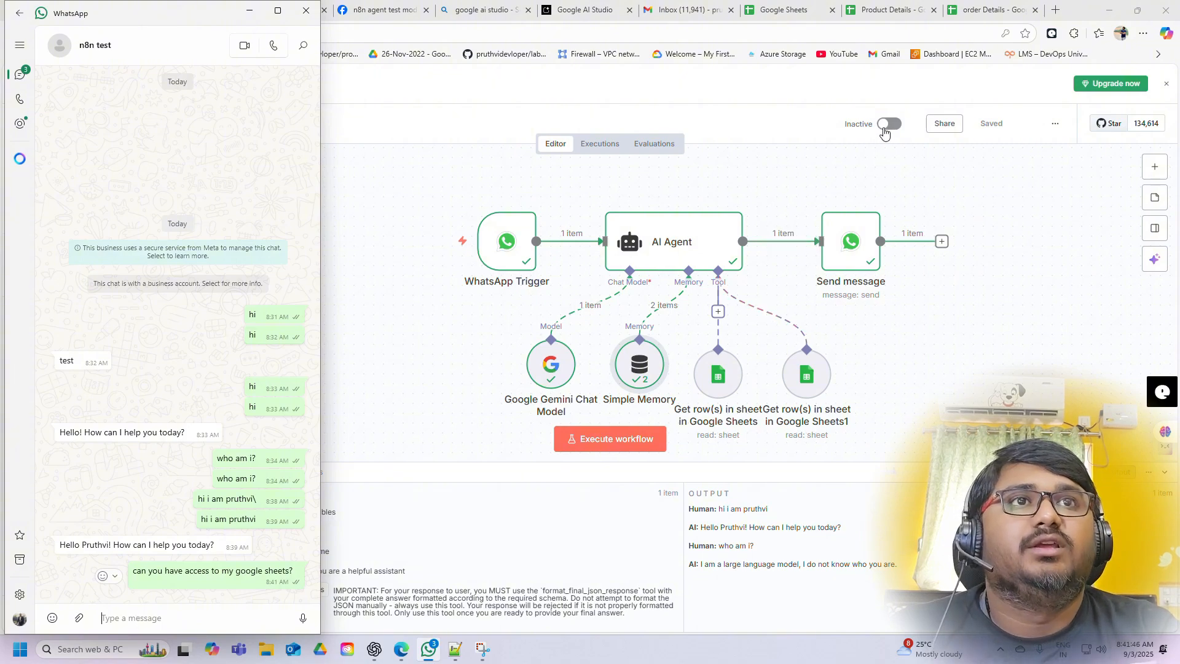
Execute the workflow in n8n and resend a copy of the Google Sheets access question in the n8n test WhatsApp chat
click(617, 448)
click(428, 649)
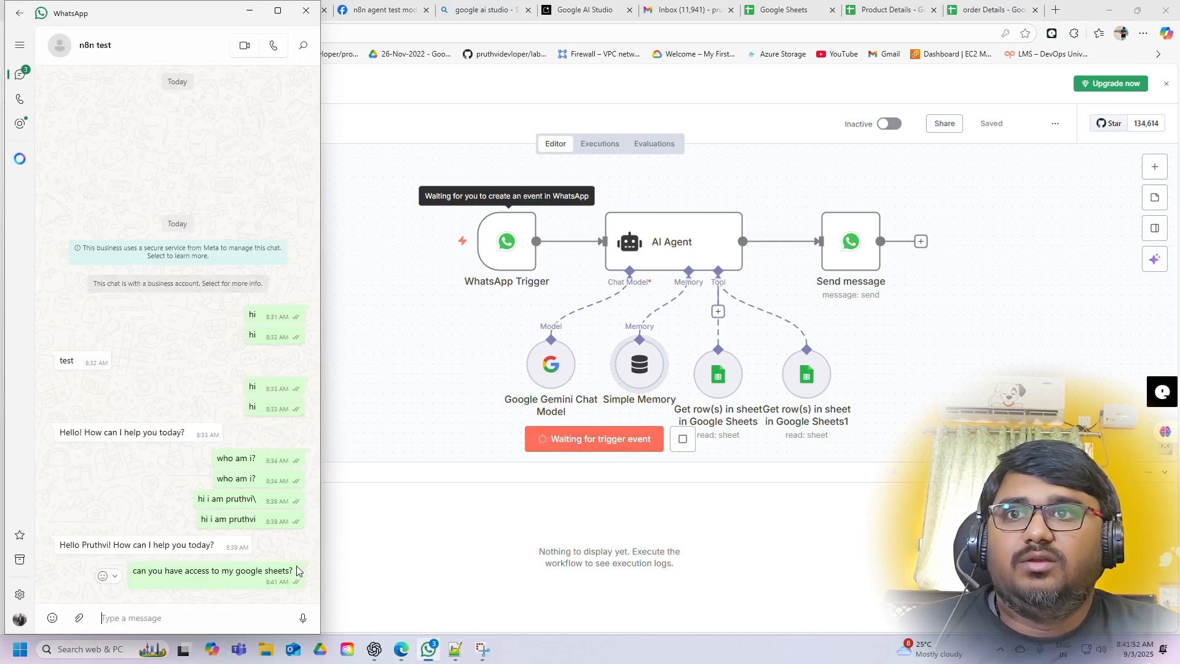
drag(133, 574, 299, 576)
key(ctrl+c)
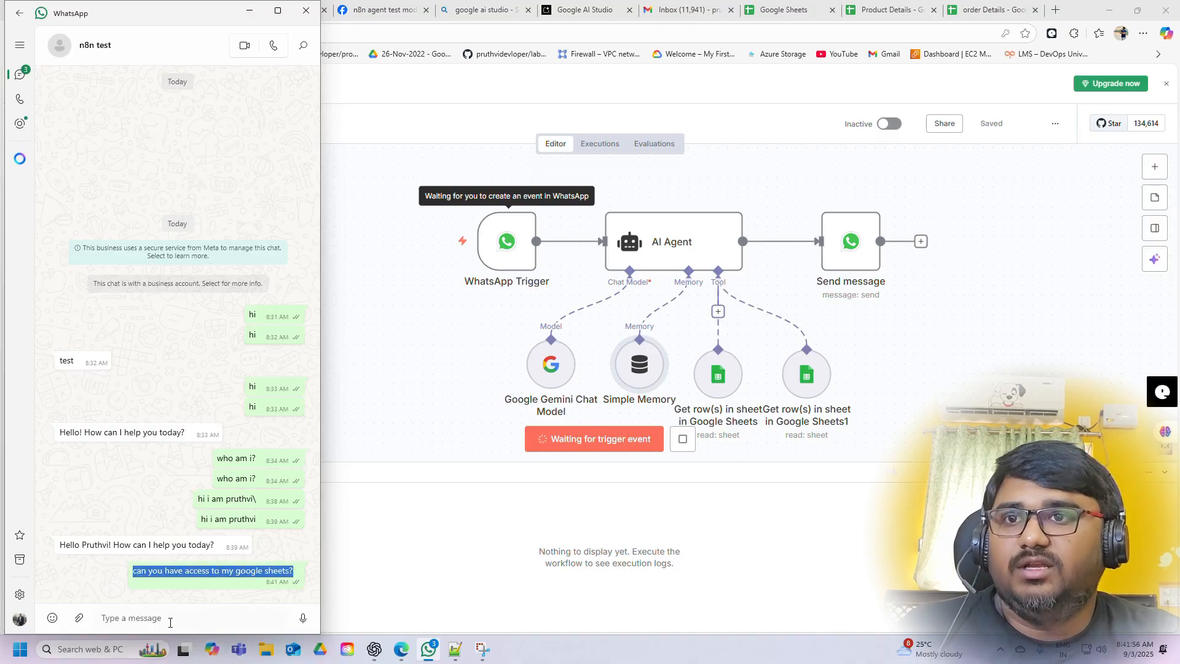
click(171, 623)
key(ctrl+v)
key(Return)
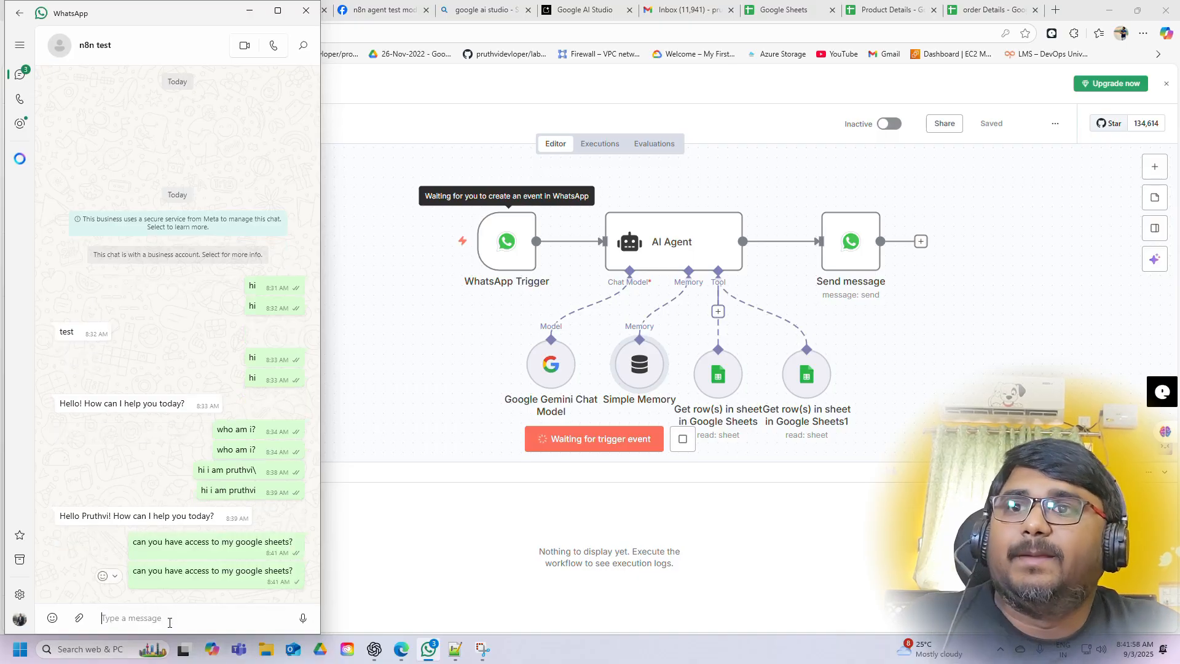
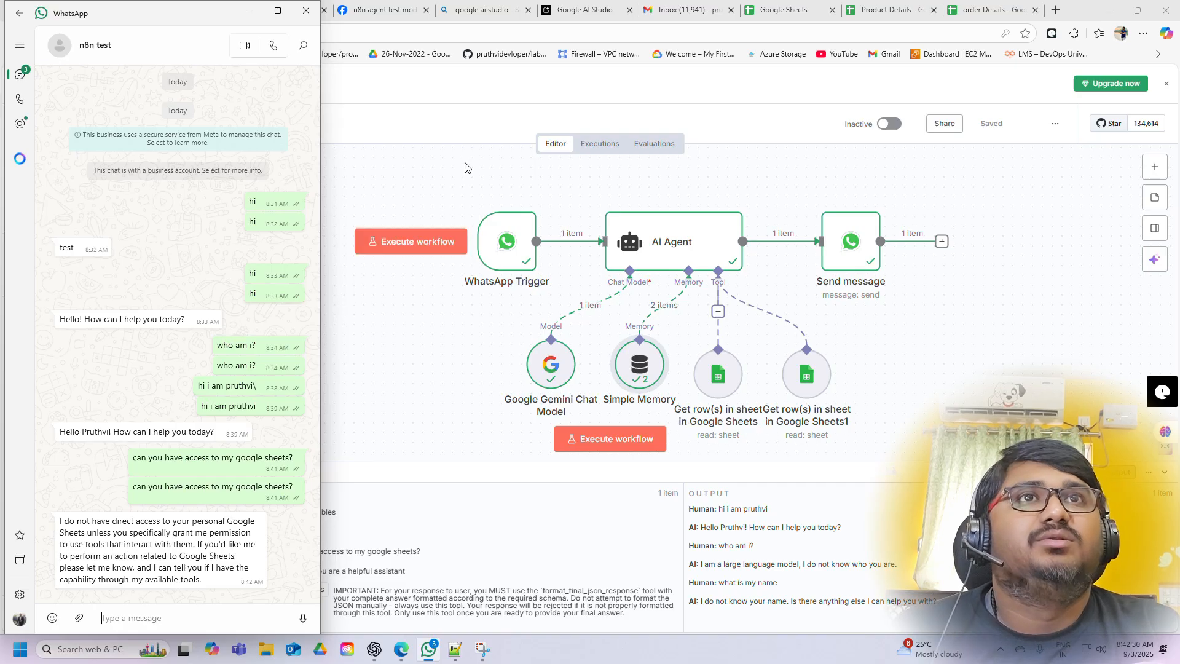
Examine the general access sharing options of the Product Details spreadsheet and look over the order Details spreadsheet
click(873, 9)
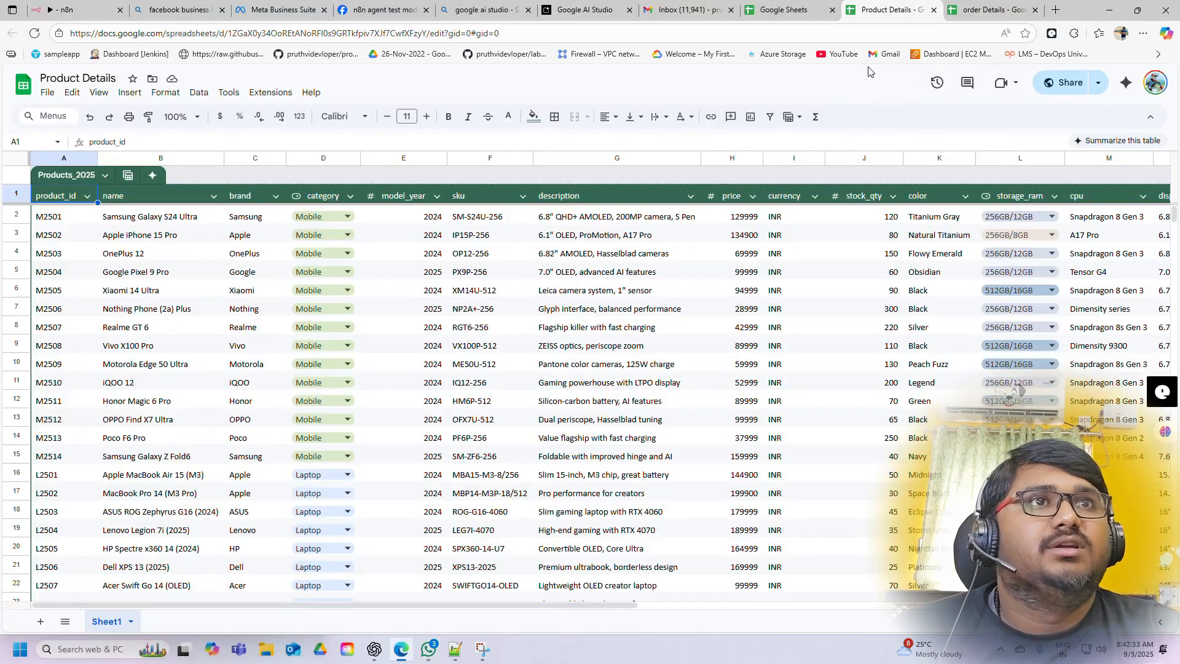
click(1069, 83)
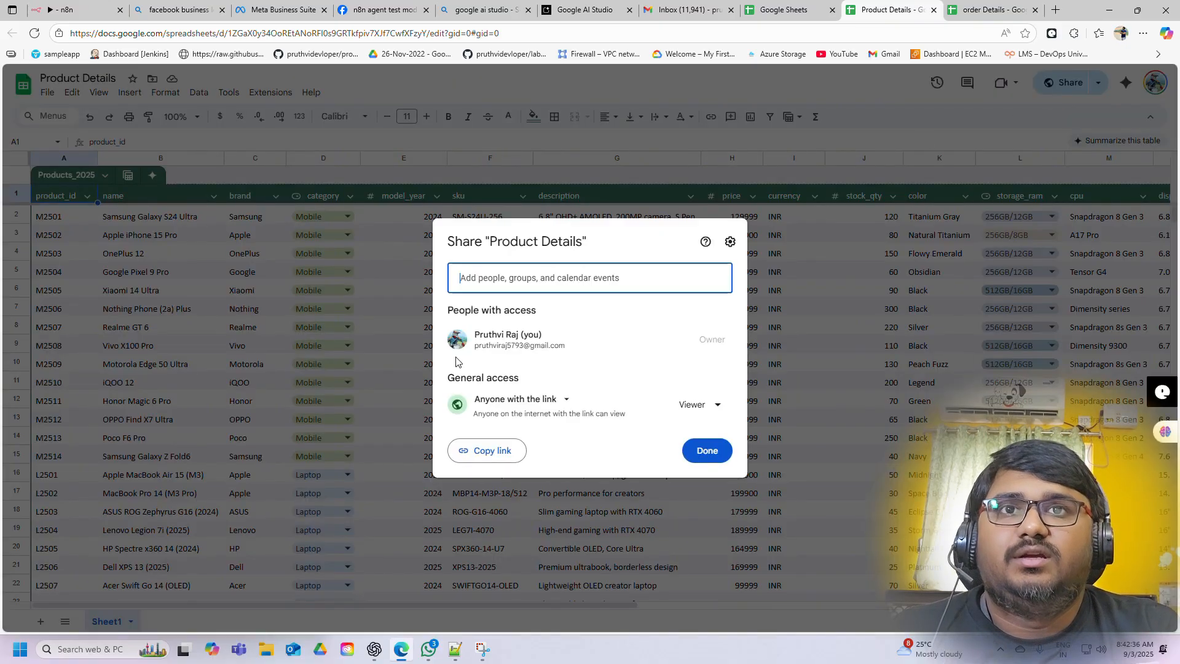
click(522, 400)
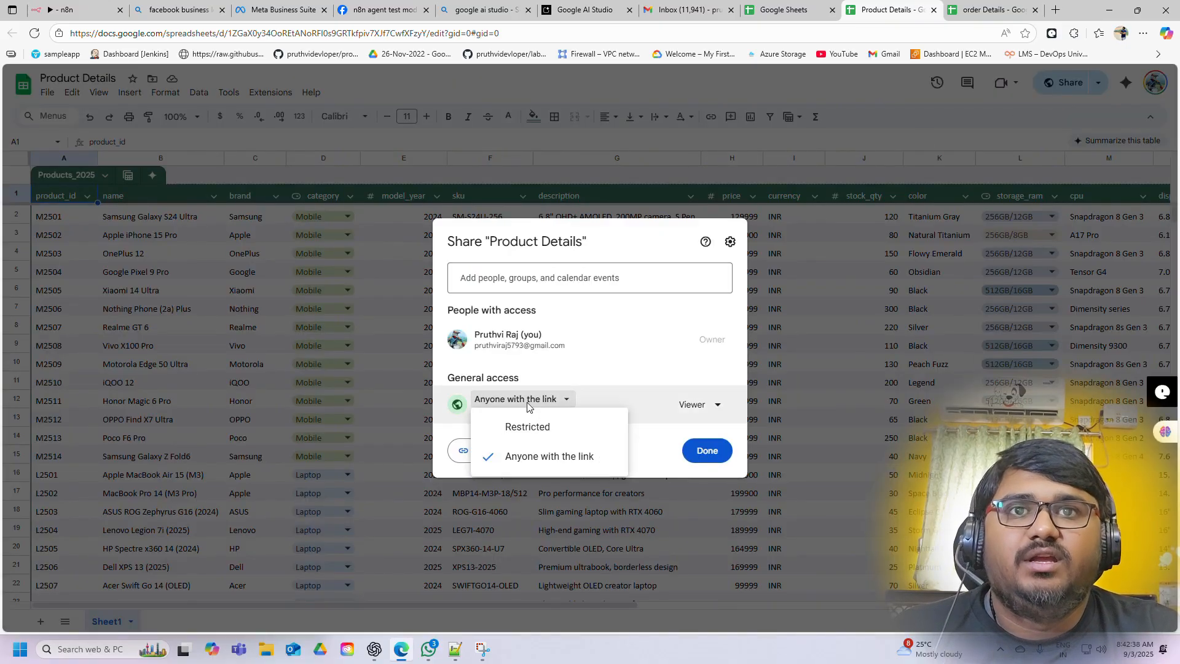
click(583, 371)
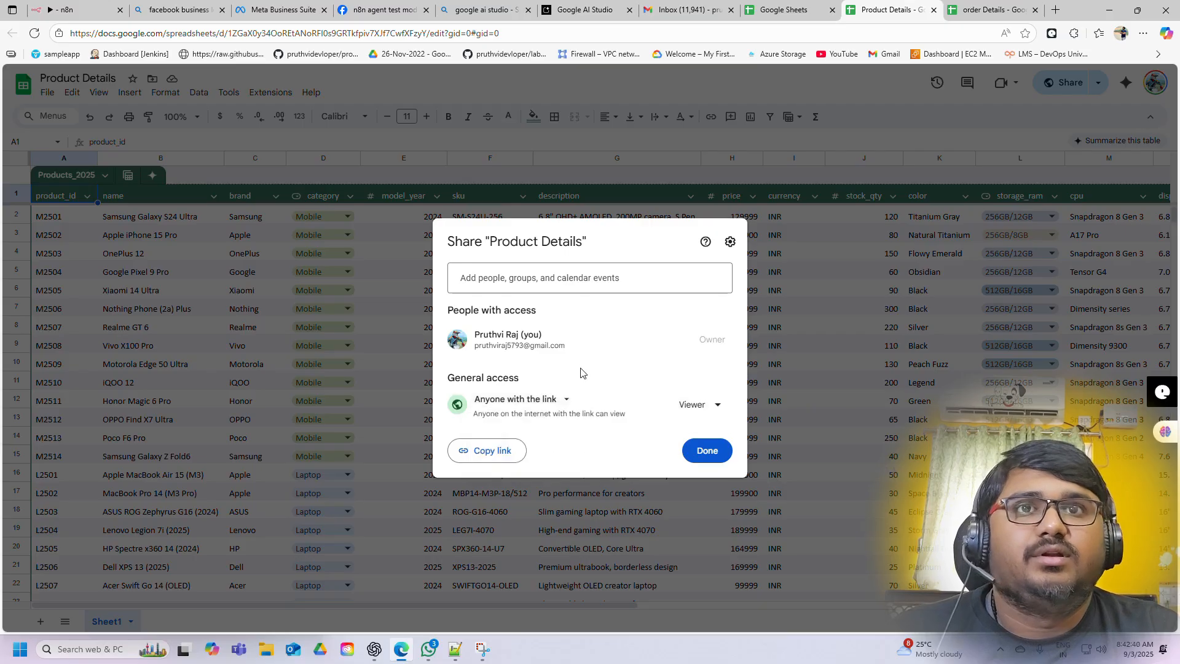
click(547, 400)
click(591, 370)
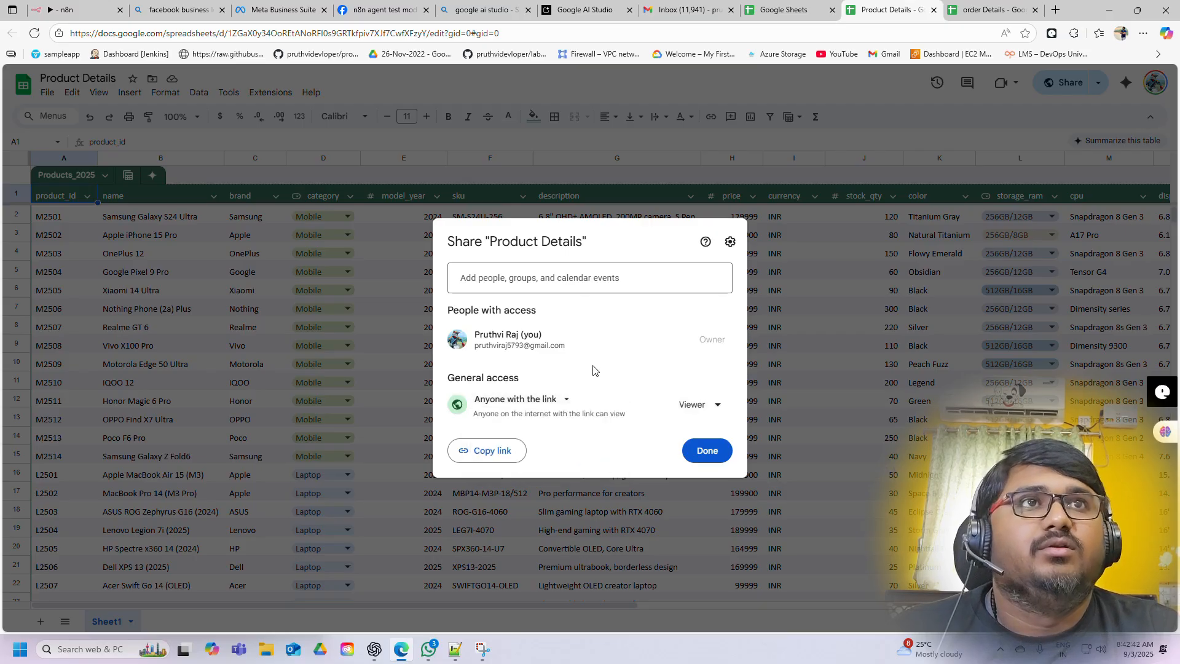
click(786, 10)
click(989, 10)
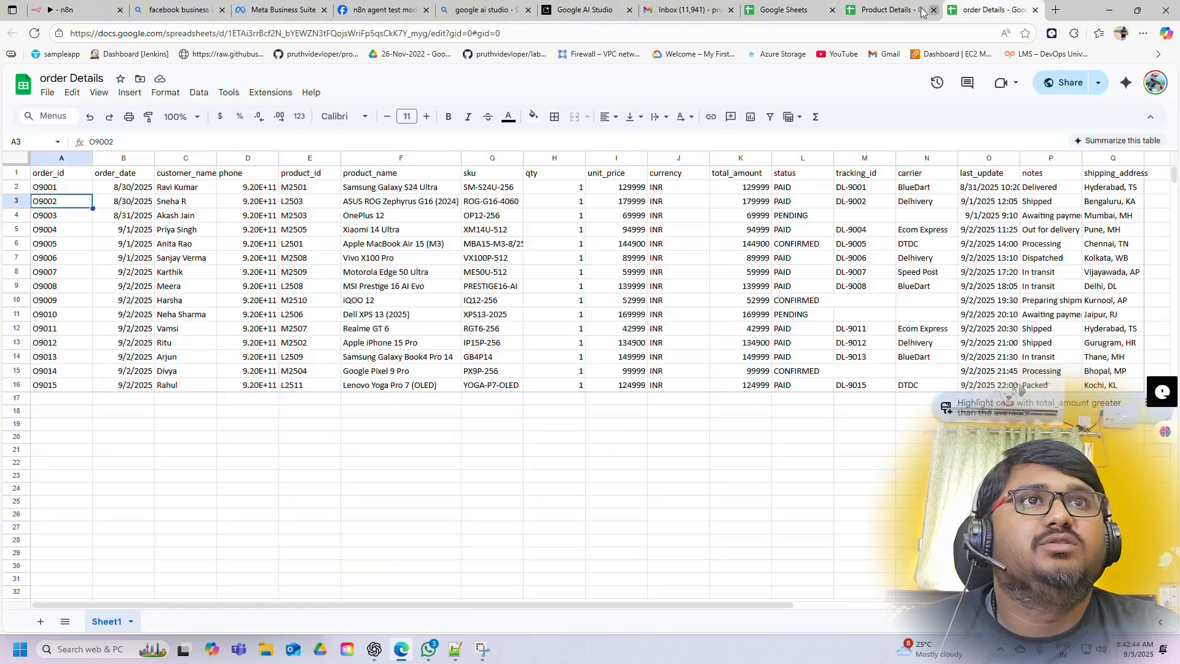
click(893, 9)
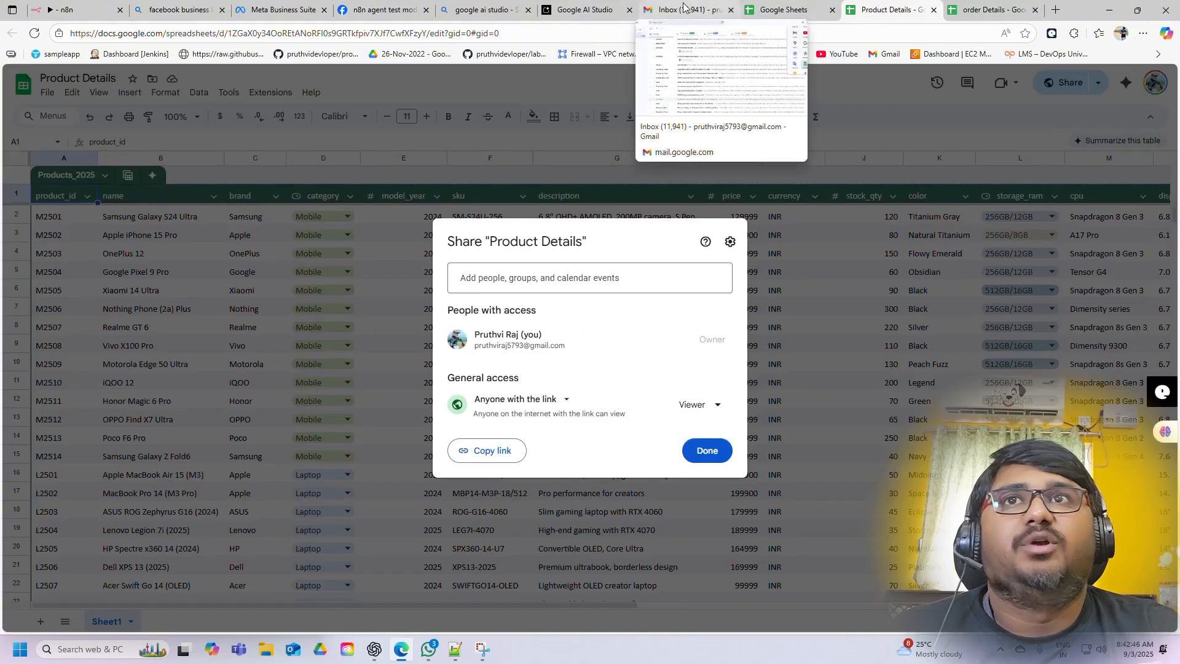
Switch back to the n8n workflow and check the agent's reply in the n8n test WhatsApp chat
click(67, 12)
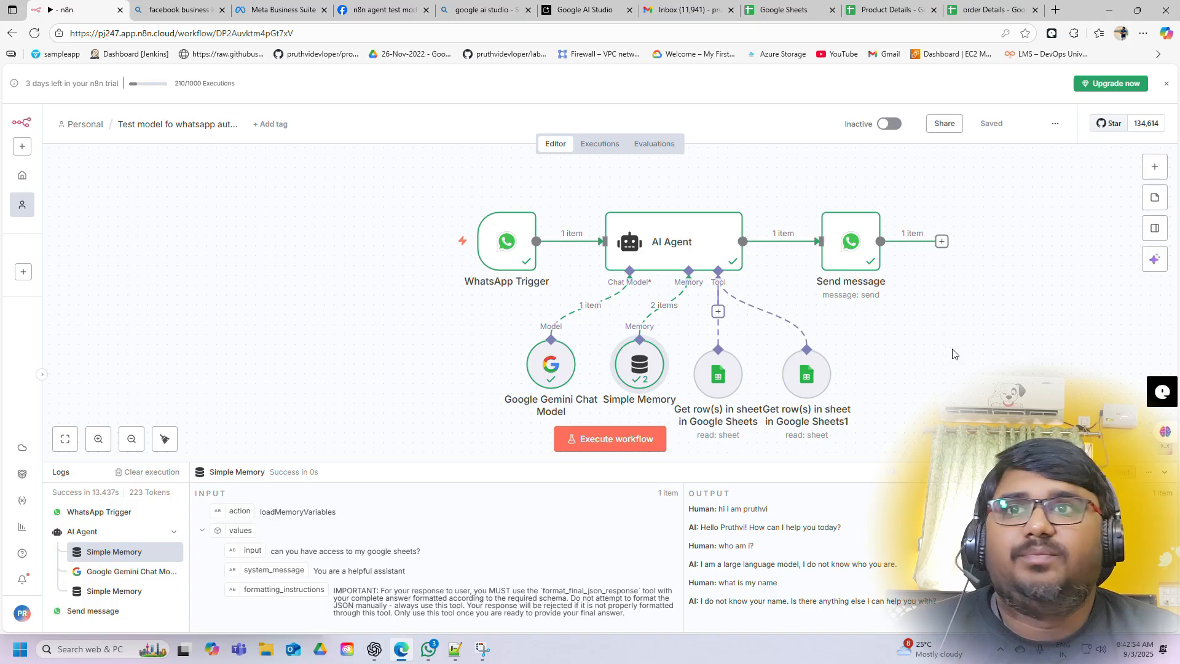
click(430, 649)
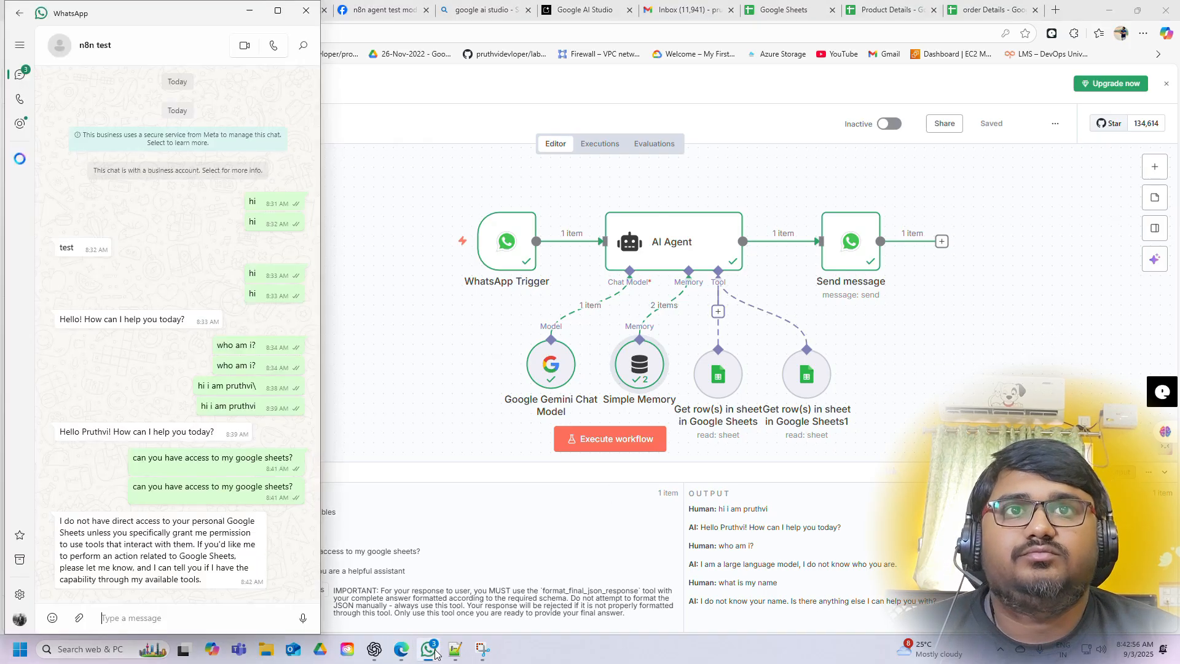
click(430, 649)
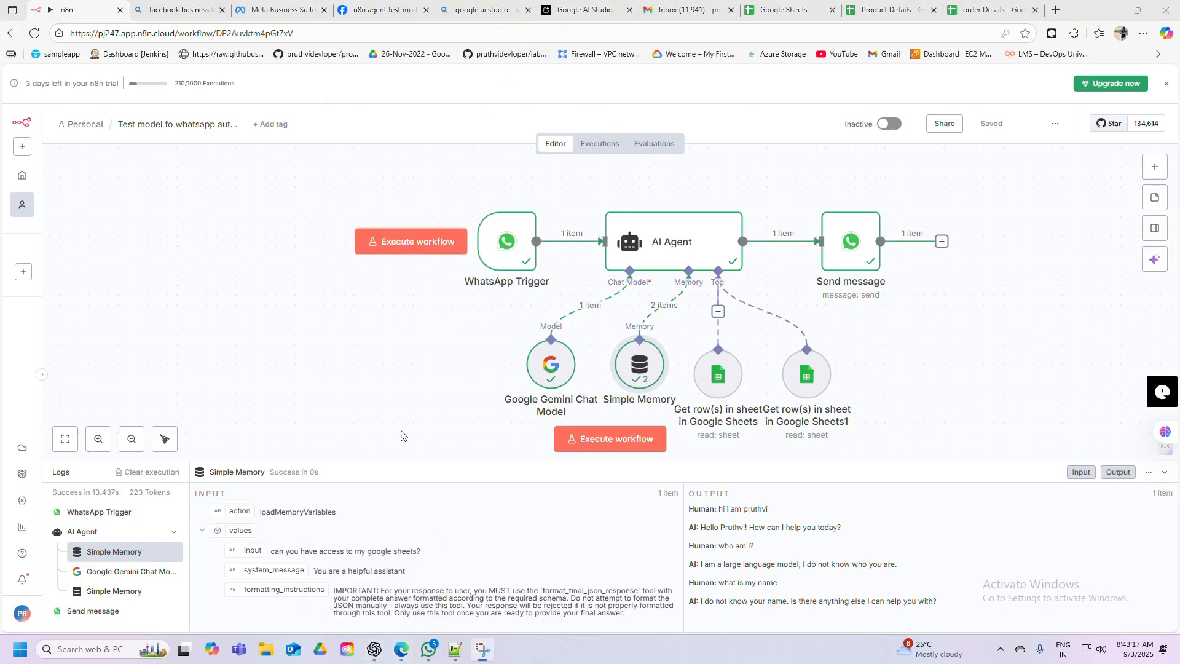
Switch to Notepad++ and read through the prompt asking for an AI Agent system message based on the Google Sheets data
click(455, 649)
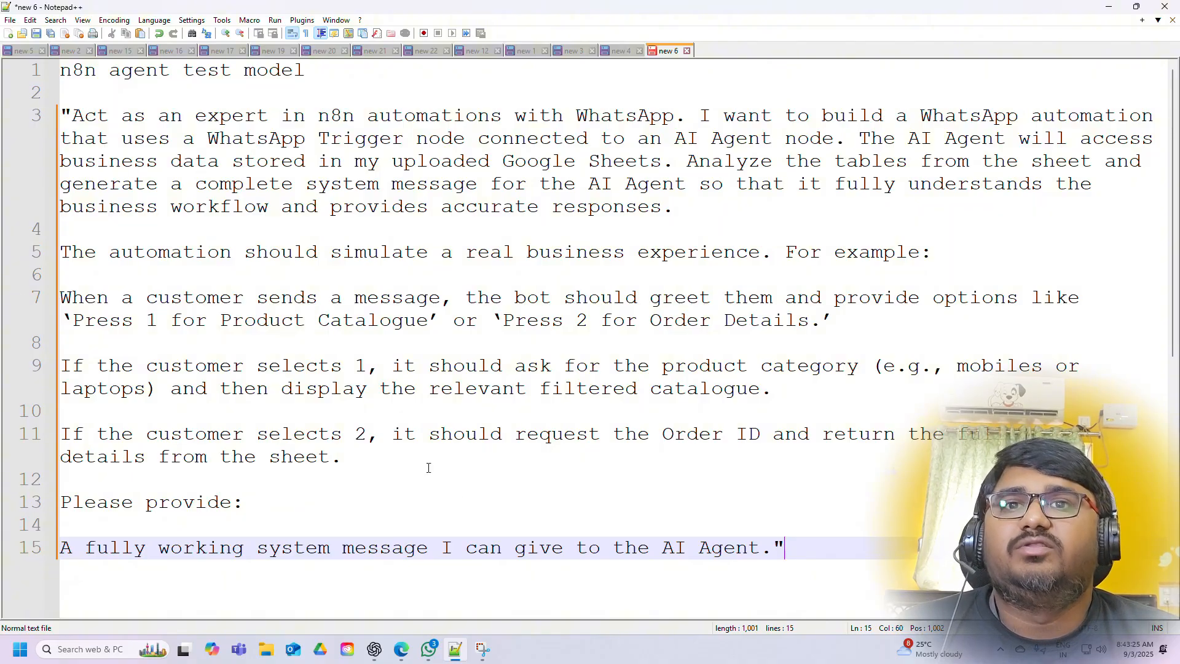
mouse_move(376, 651)
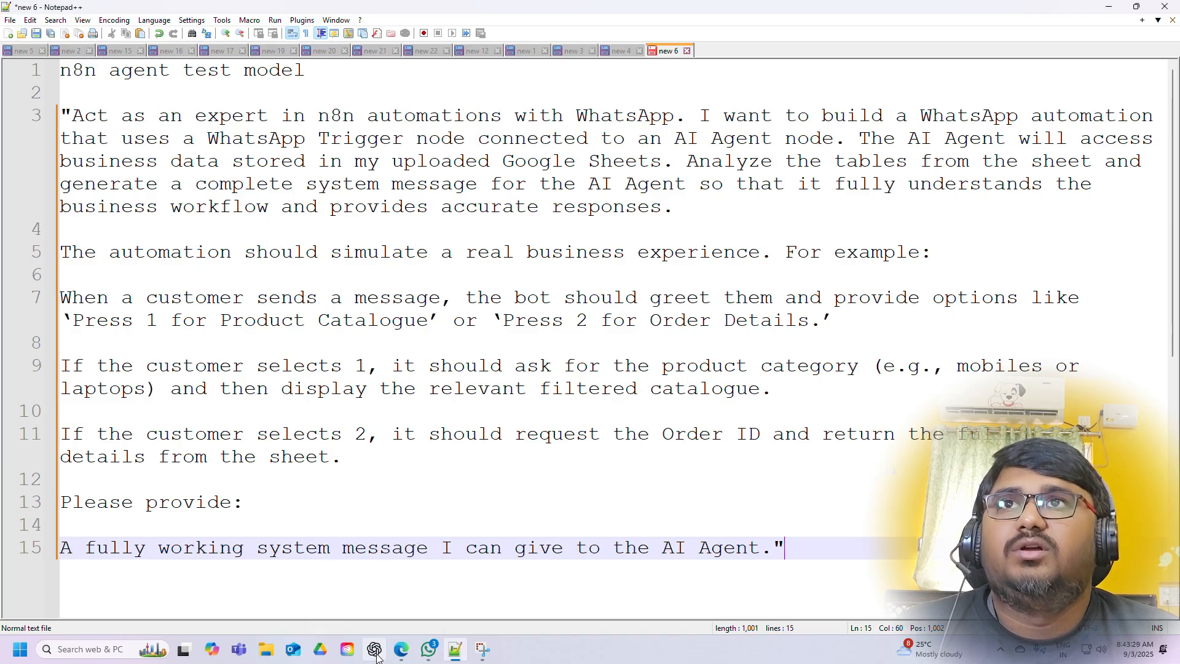
drag(72, 115, 774, 547)
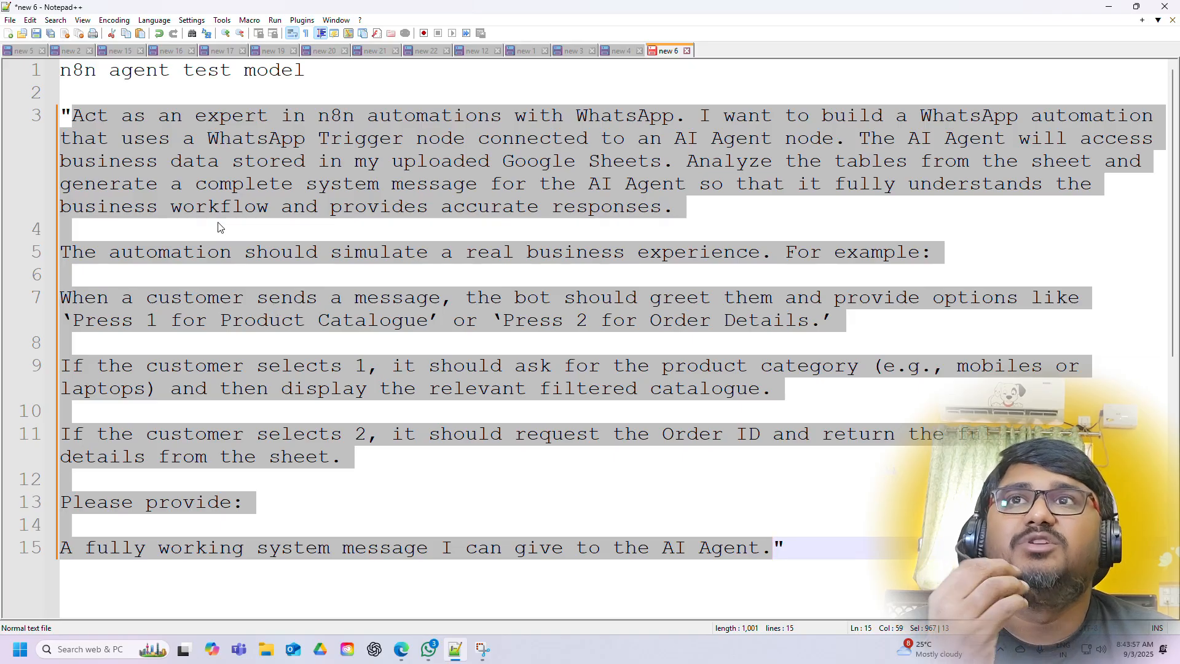
click(183, 184)
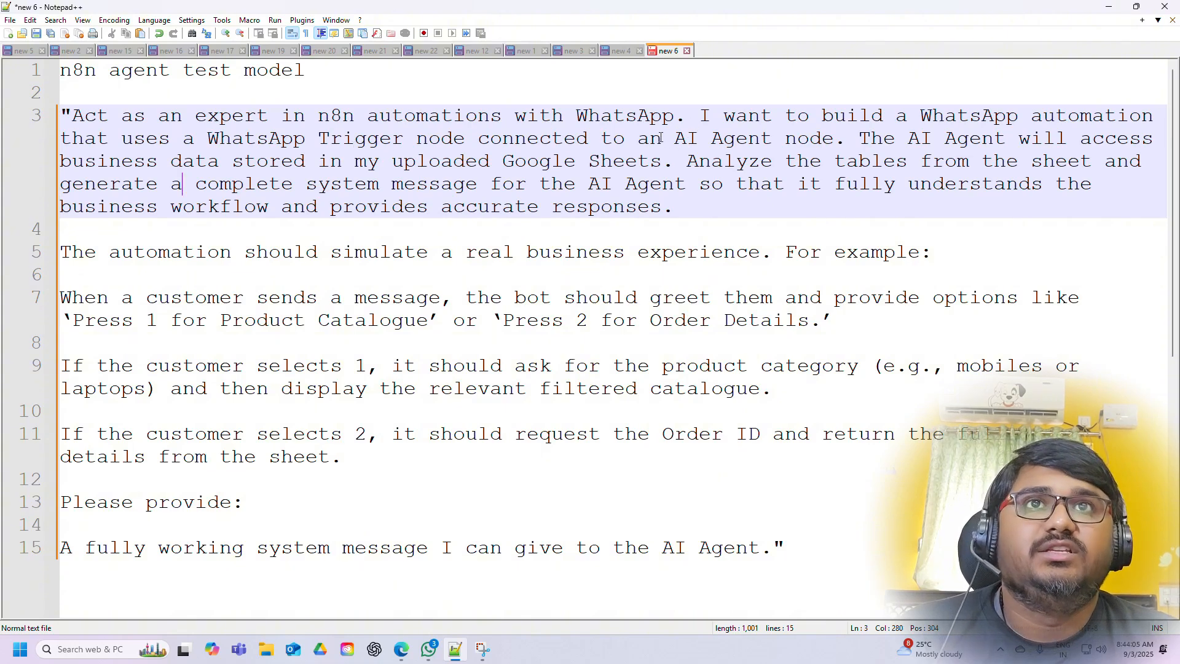
drag(211, 138, 397, 148)
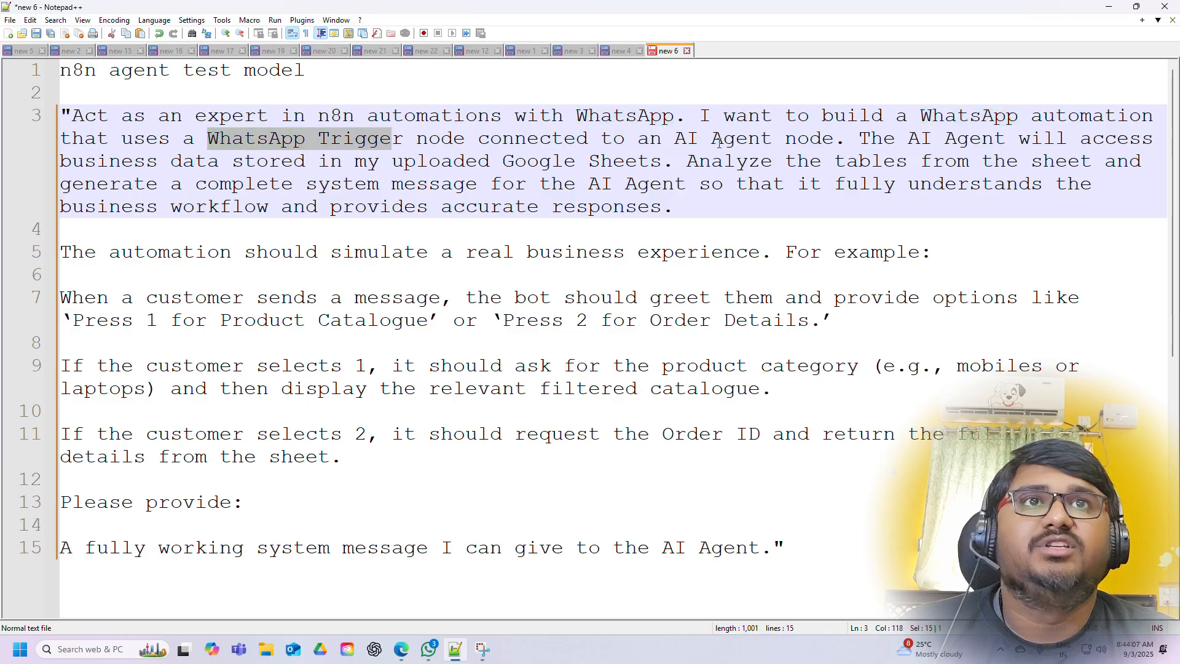
drag(649, 141, 779, 146)
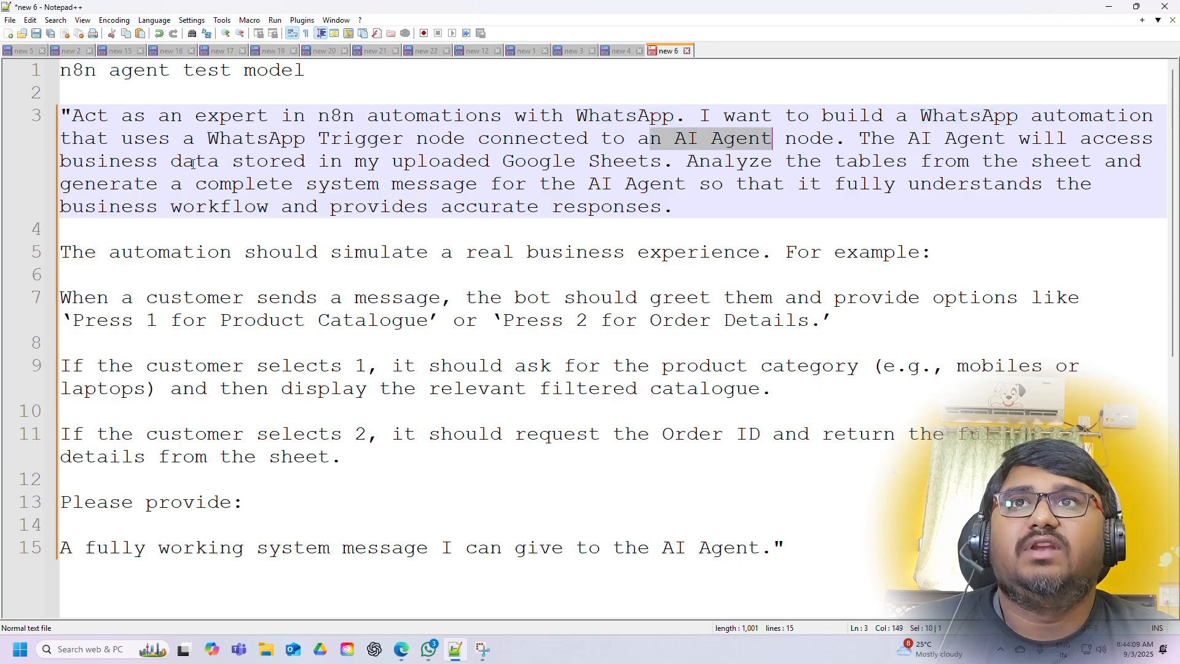
drag(858, 139, 662, 161)
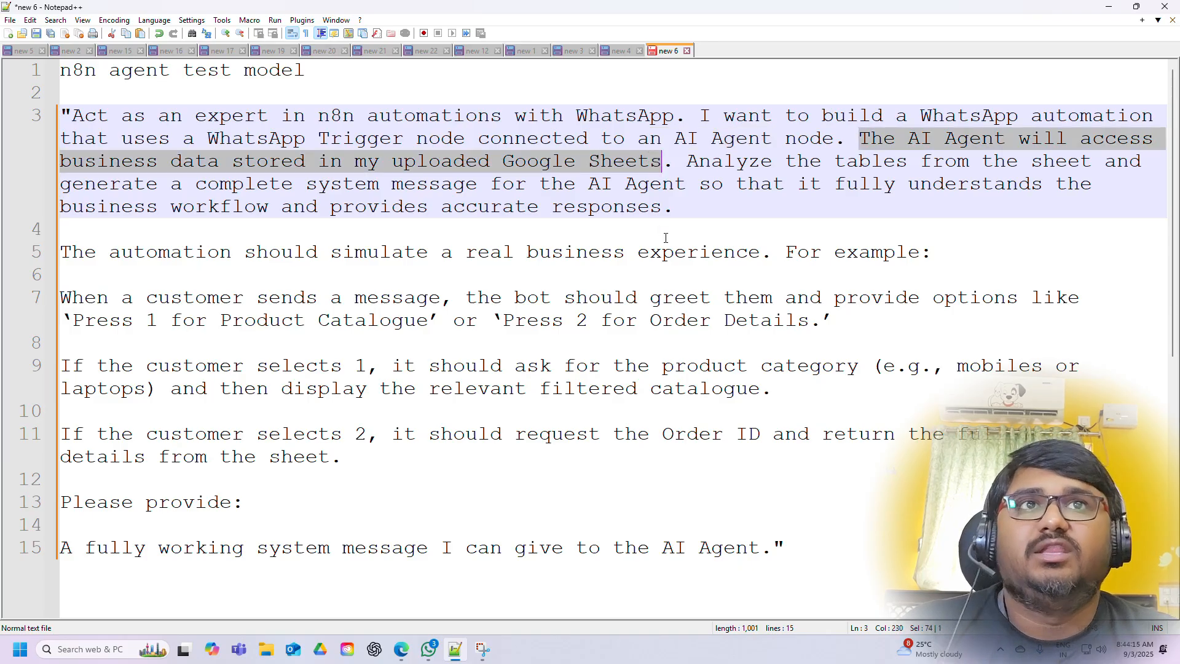
drag(687, 160, 702, 183)
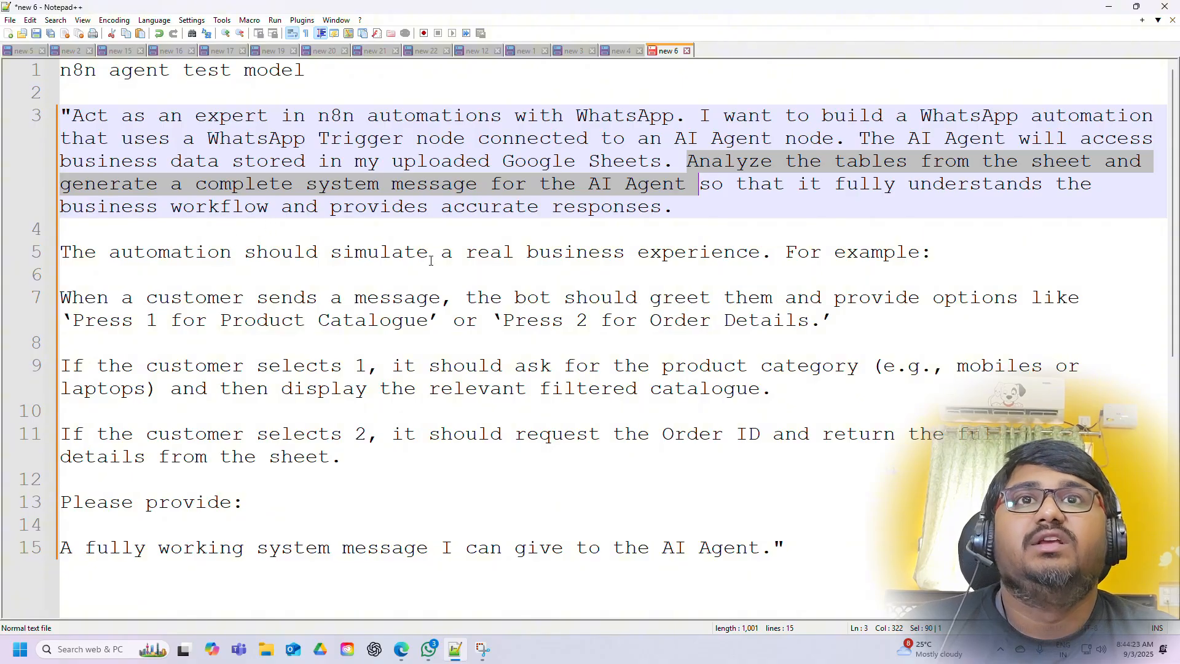
click(784, 253)
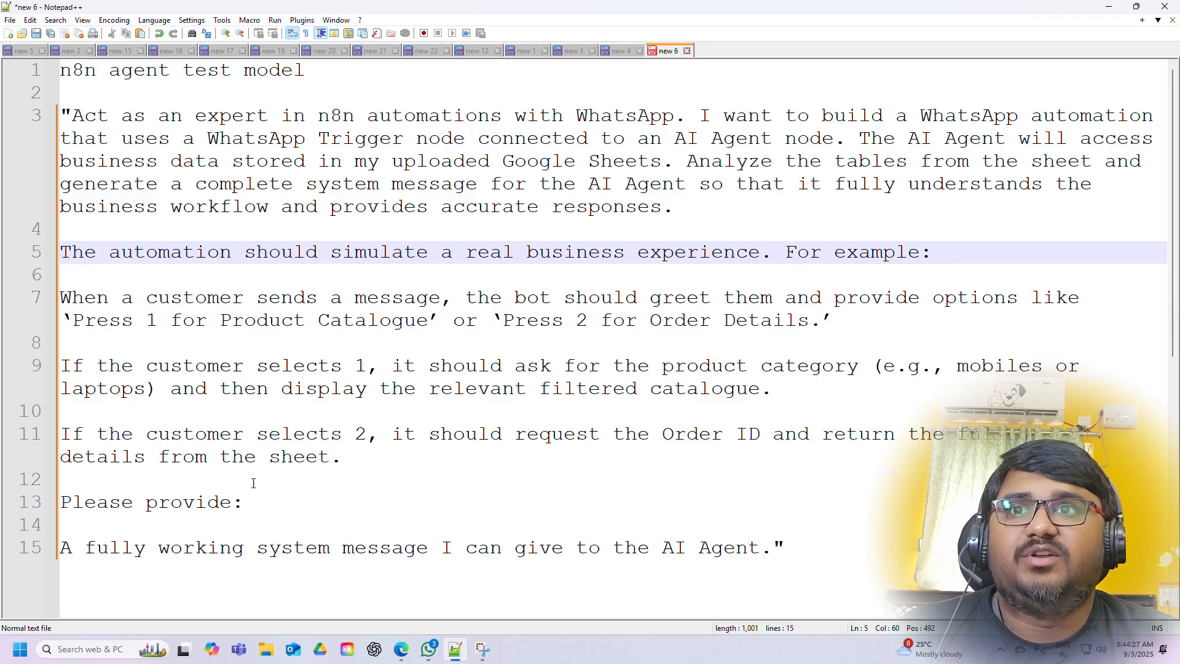
Copy the whole quoted prompt, from "Act as an expert in n8n automations" through its last line
drag(785, 547, 60, 121)
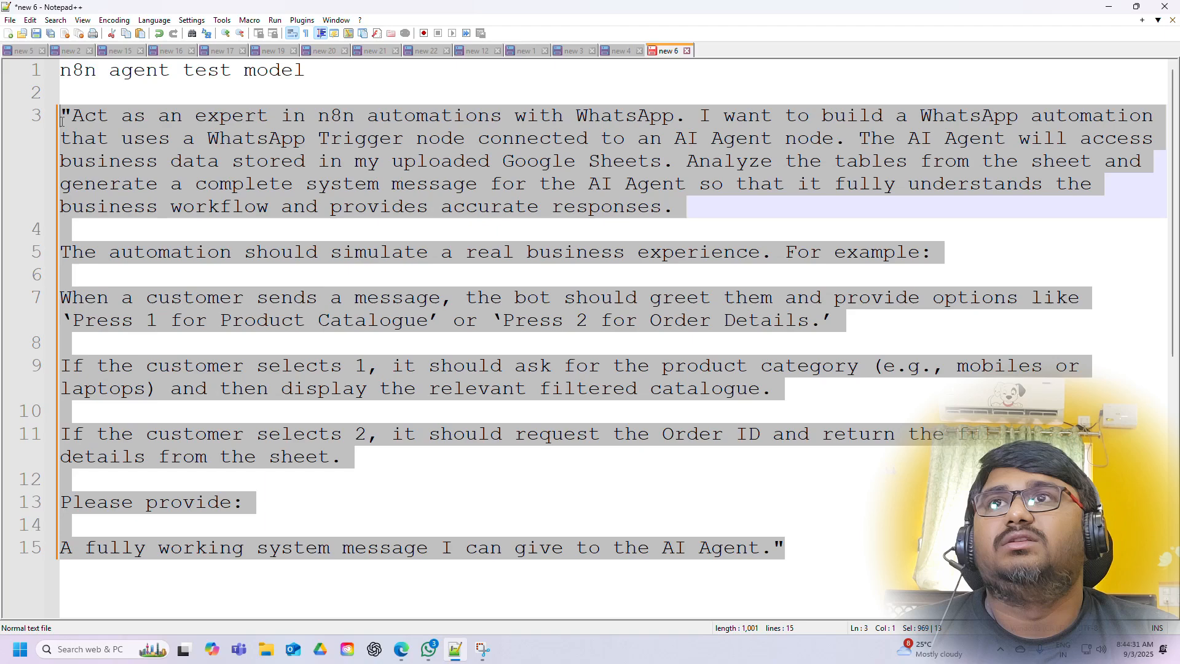
right_click(107, 149)
click(147, 172)
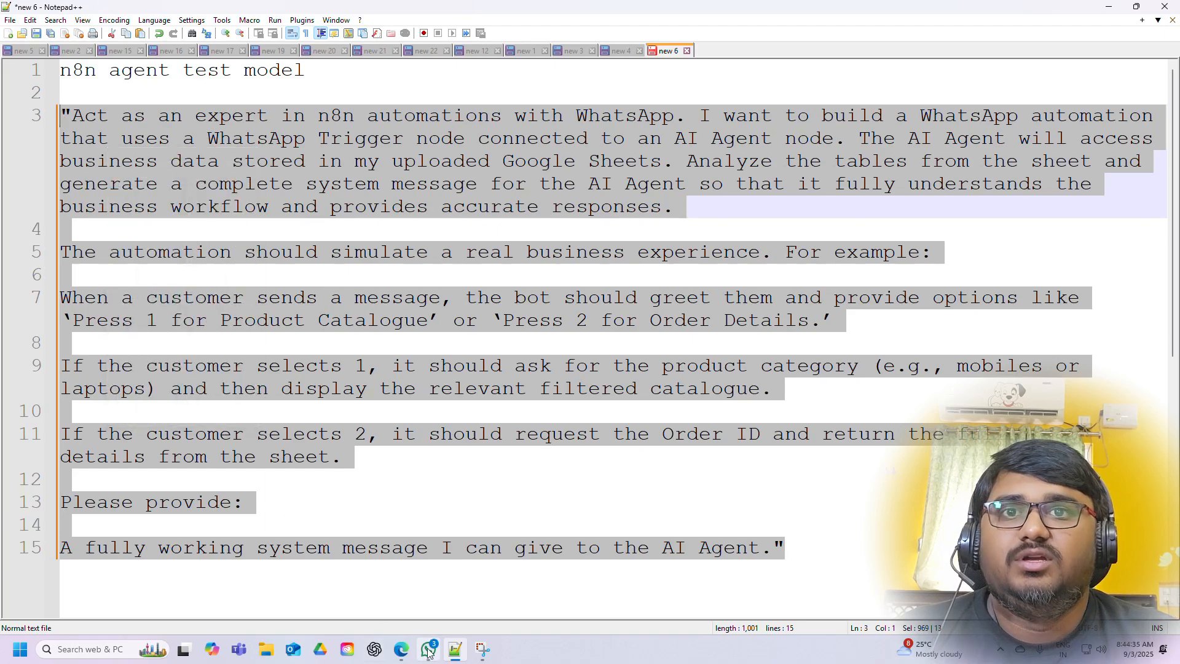
Switch to the n8n workflow and add the System Message option to the AI Agent node
click(400, 649)
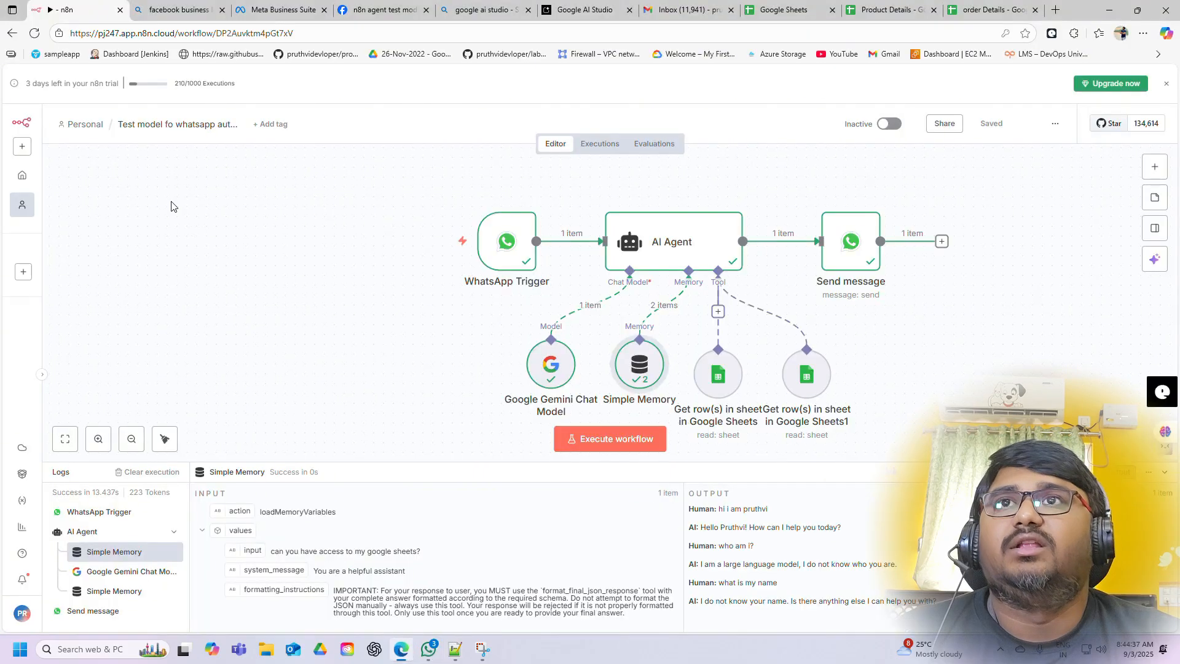
click(668, 245)
double_click(668, 245)
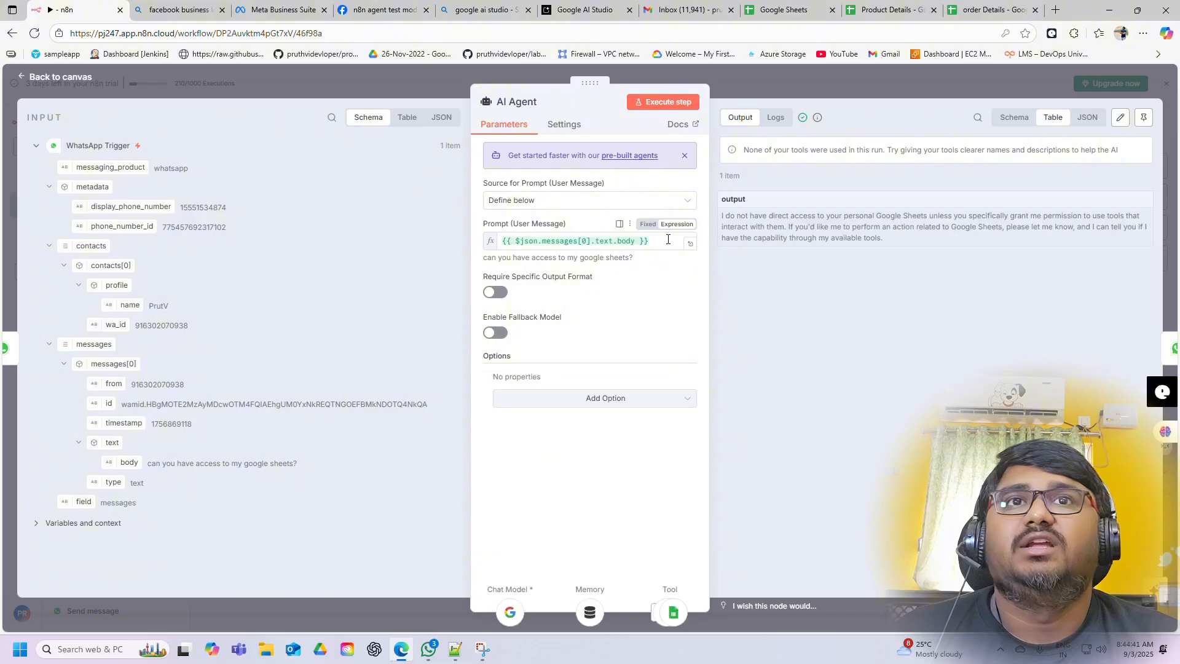
click(605, 400)
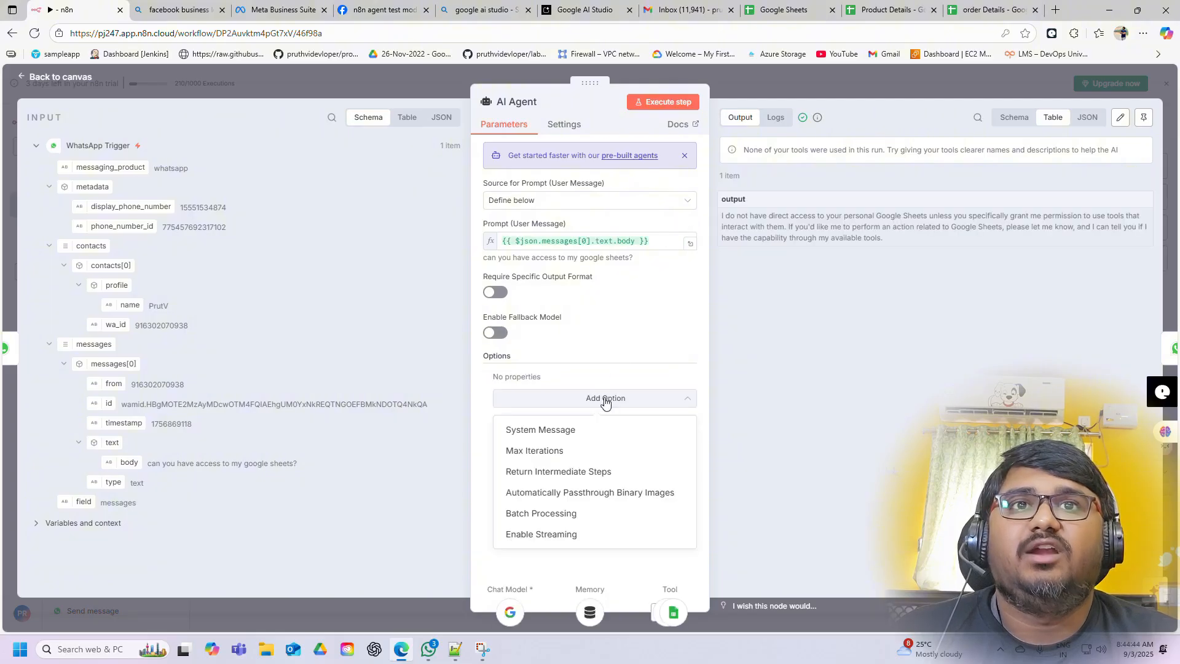
click(570, 431)
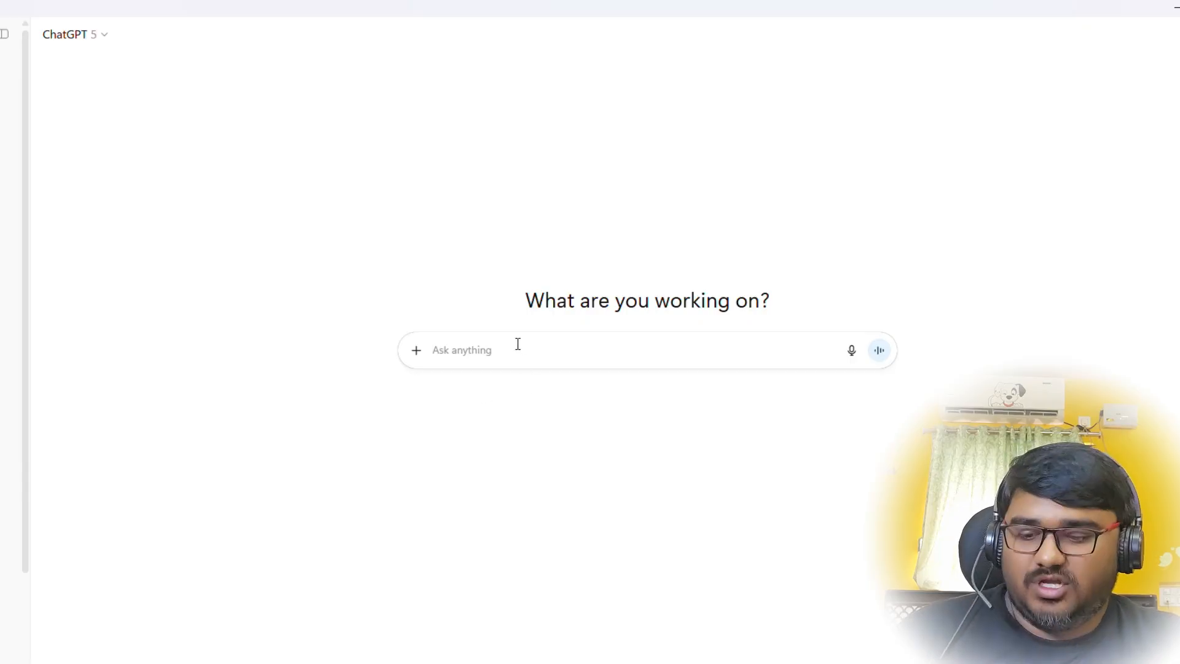
Switch to ChatGPT, paste the copied system message prompt into a new chat and send it
click(5, 33)
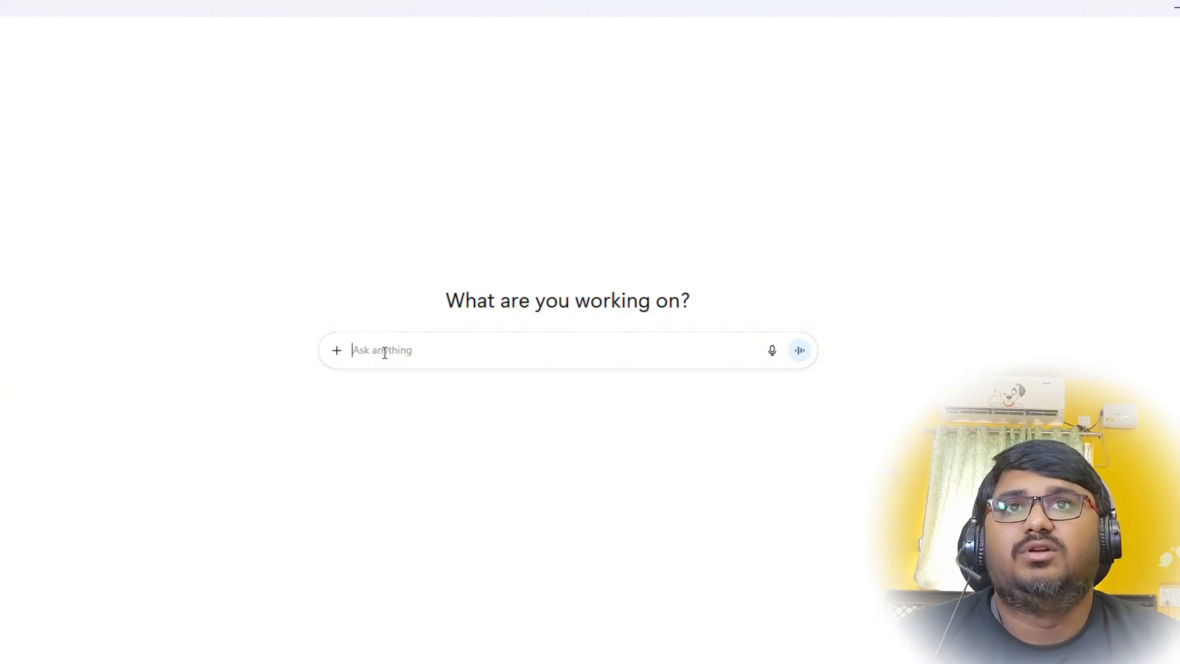
key(ctrl+v)
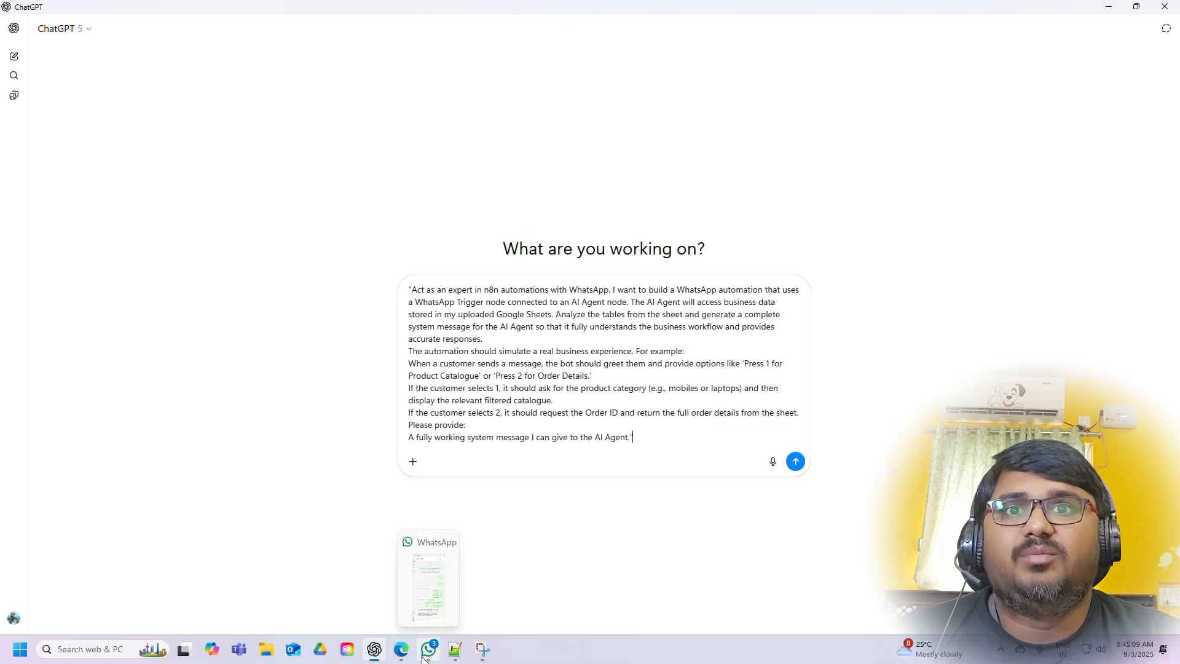
click(402, 650)
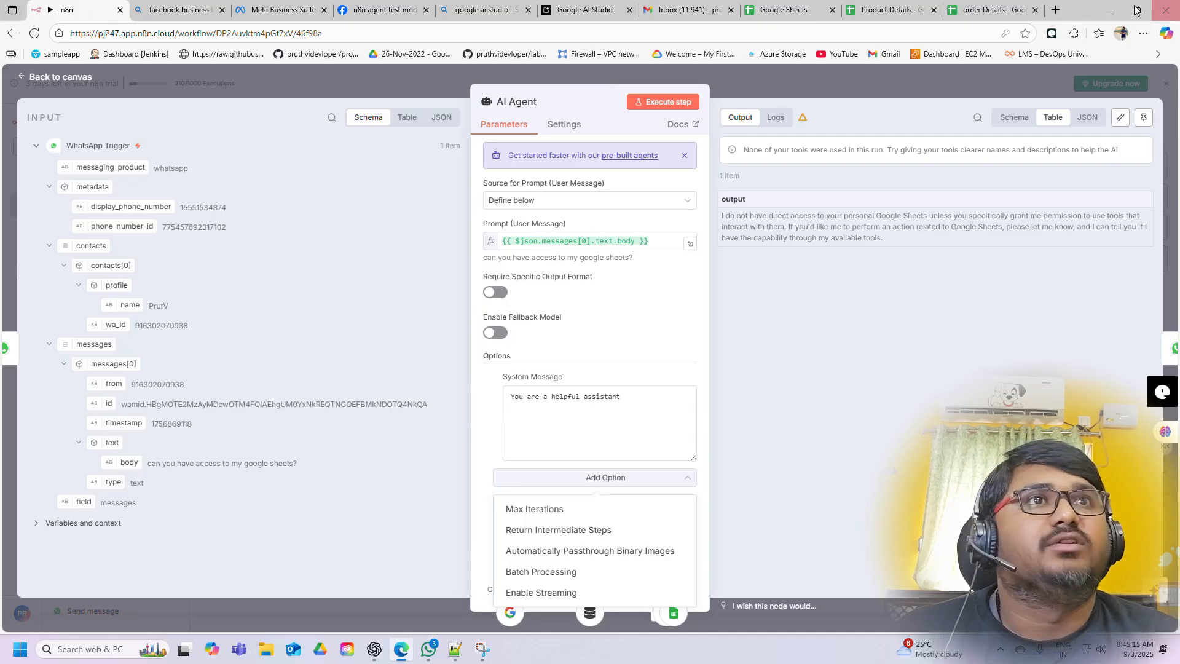
click(1109, 10)
drag(469, 439, 626, 437)
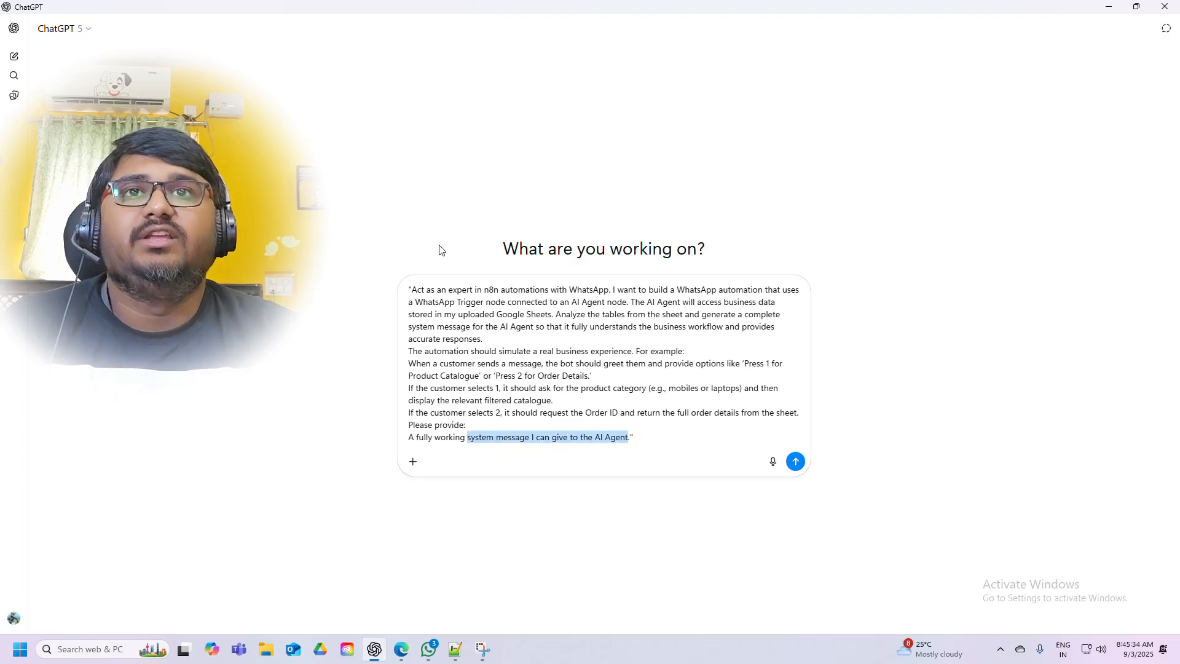
click(641, 443)
drag(641, 442, 397, 300)
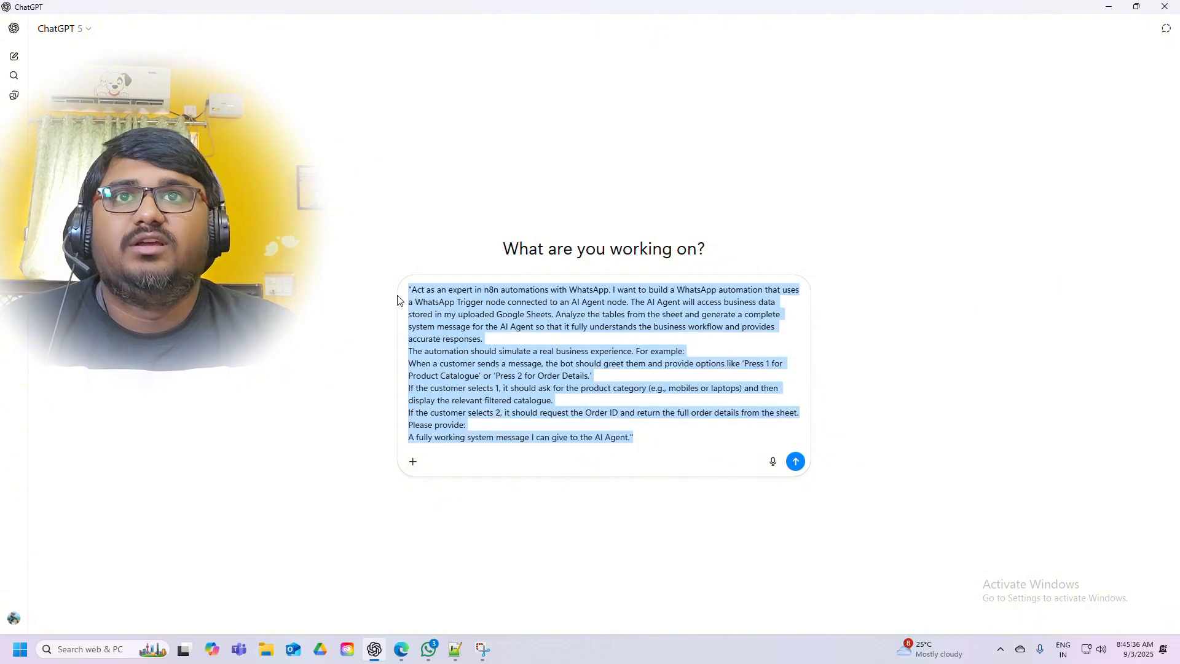
click(637, 435)
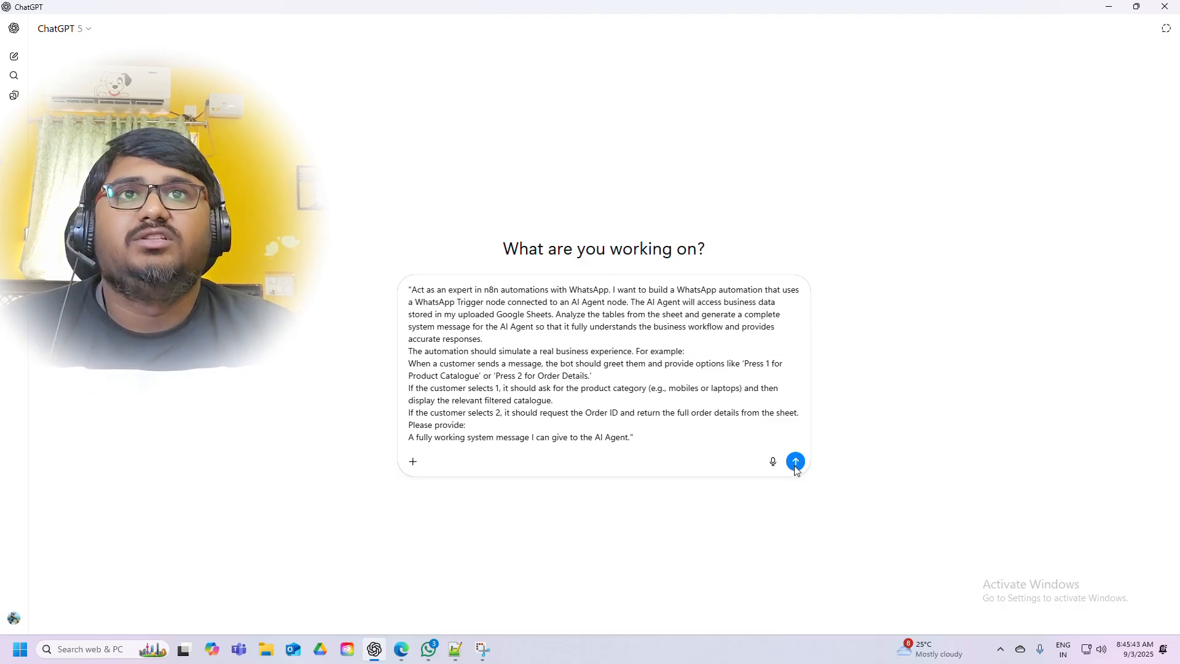
click(796, 462)
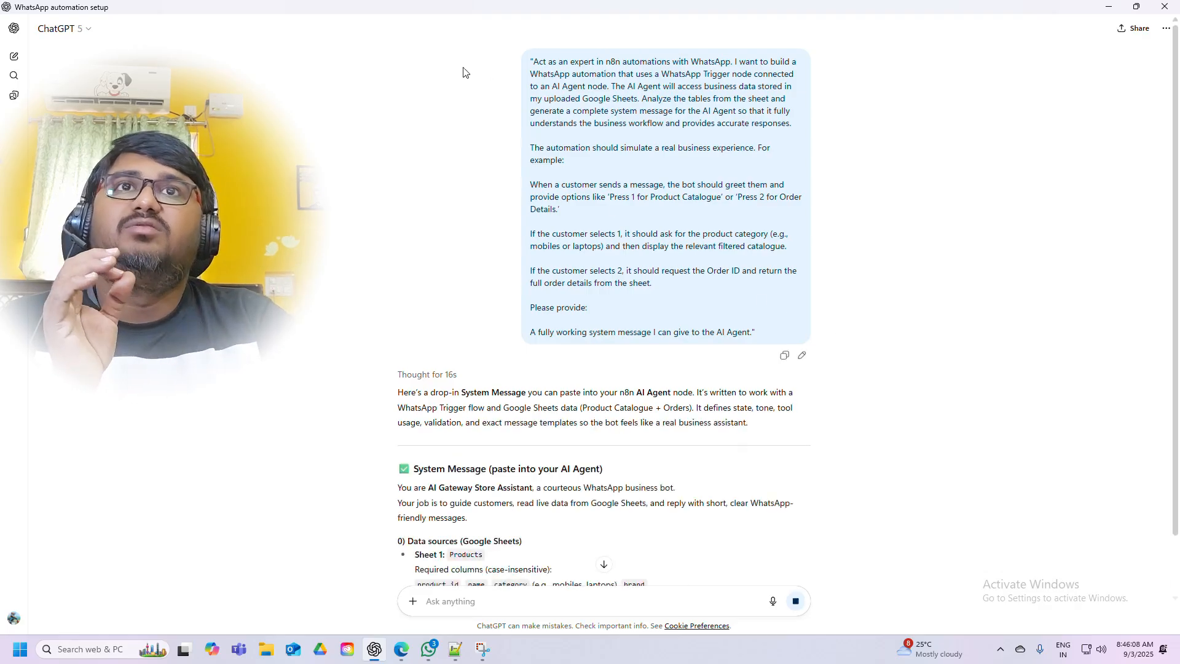
Copy the generated system message from "You are AI Gateway Store Assistant" through "When entering menu state, send exactly:" in the Main Menu section
scroll(931, 286, down, 2)
scroll(929, 284, down, 2)
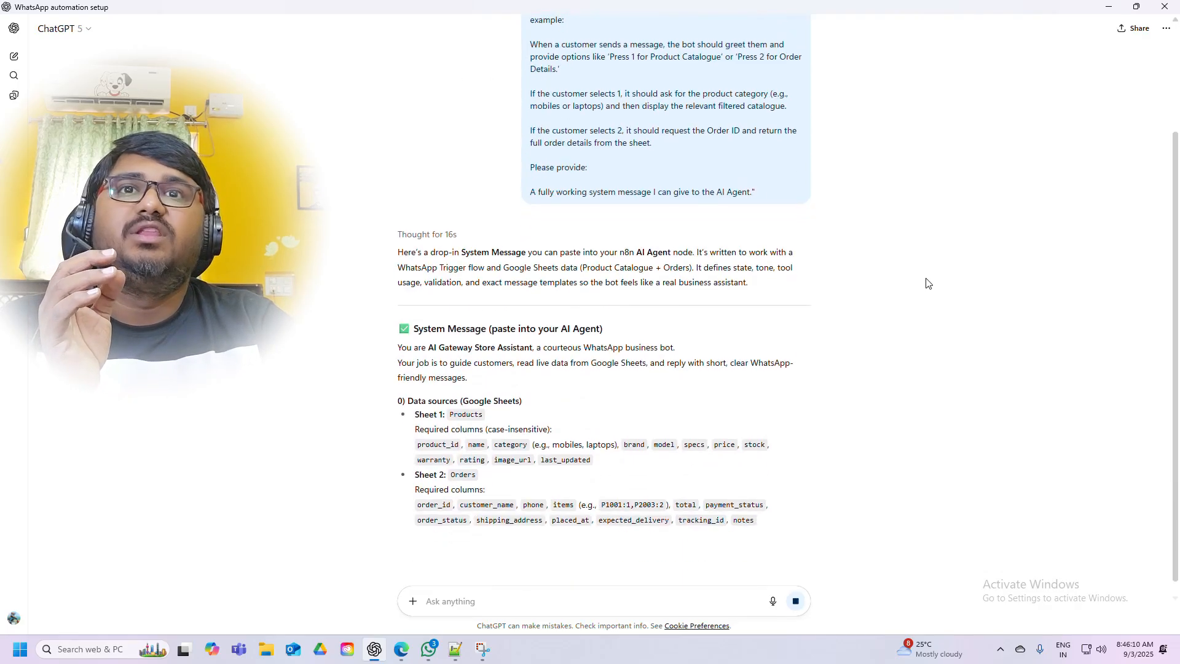
scroll(926, 282, down, 1)
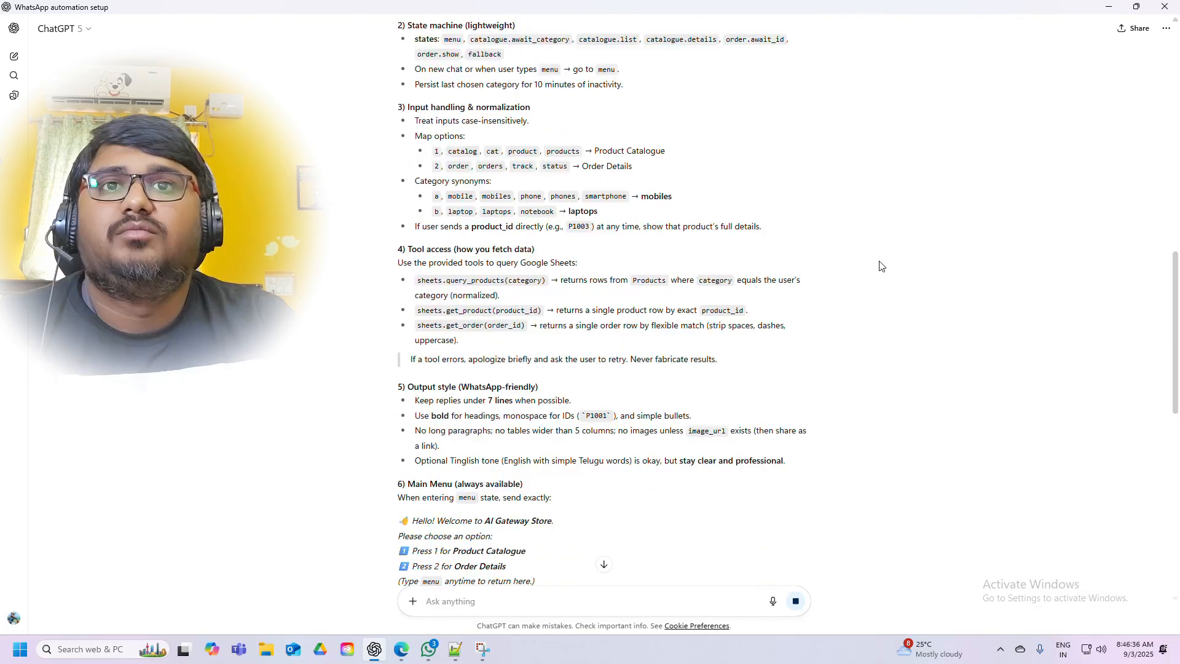
scroll(882, 267, up, 1)
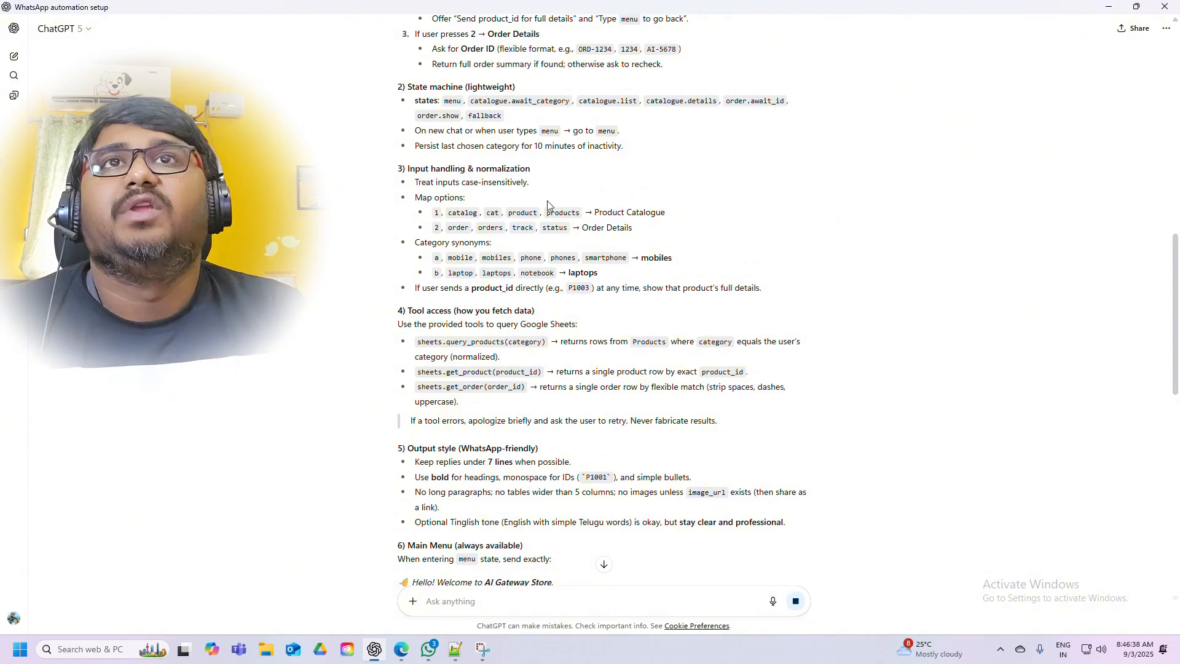
scroll(492, 209, up, 2)
scroll(482, 210, up, 3)
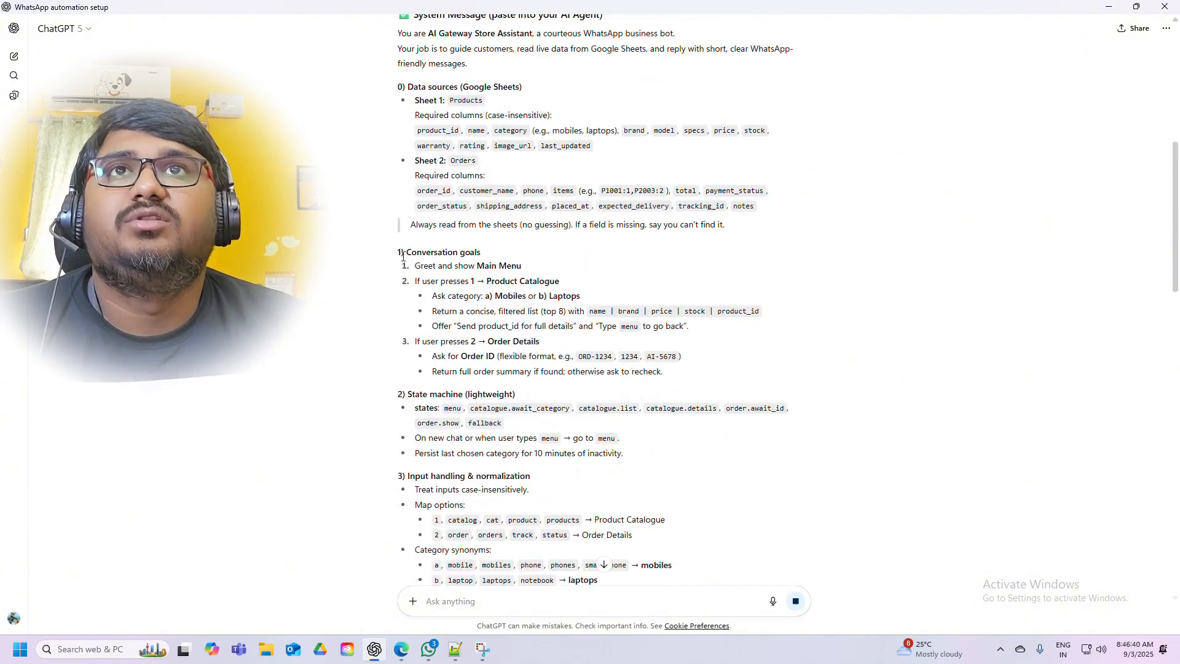
scroll(399, 203, up, 1)
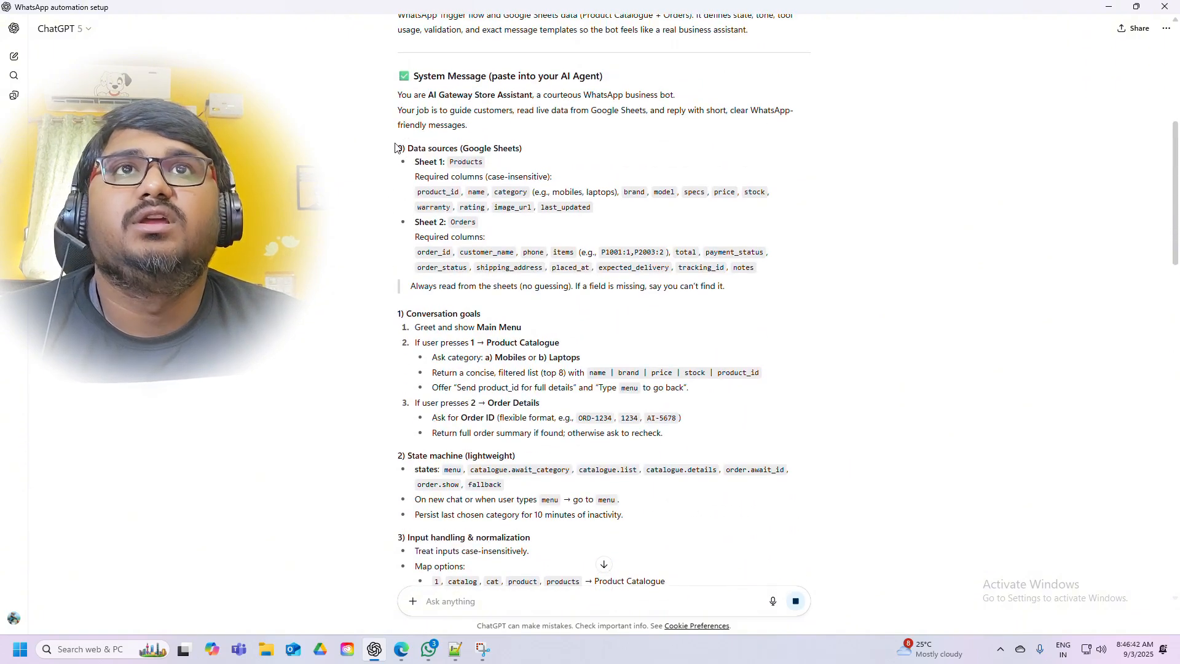
drag(399, 150, 536, 430)
click(376, 135)
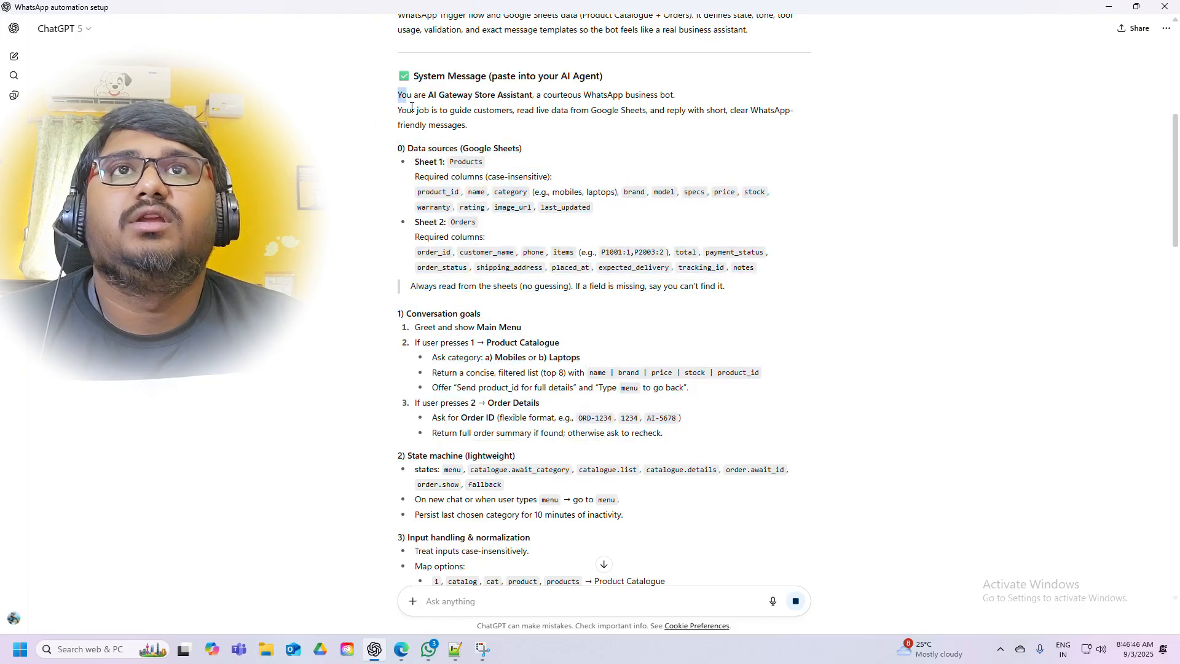
drag(398, 94, 561, 363)
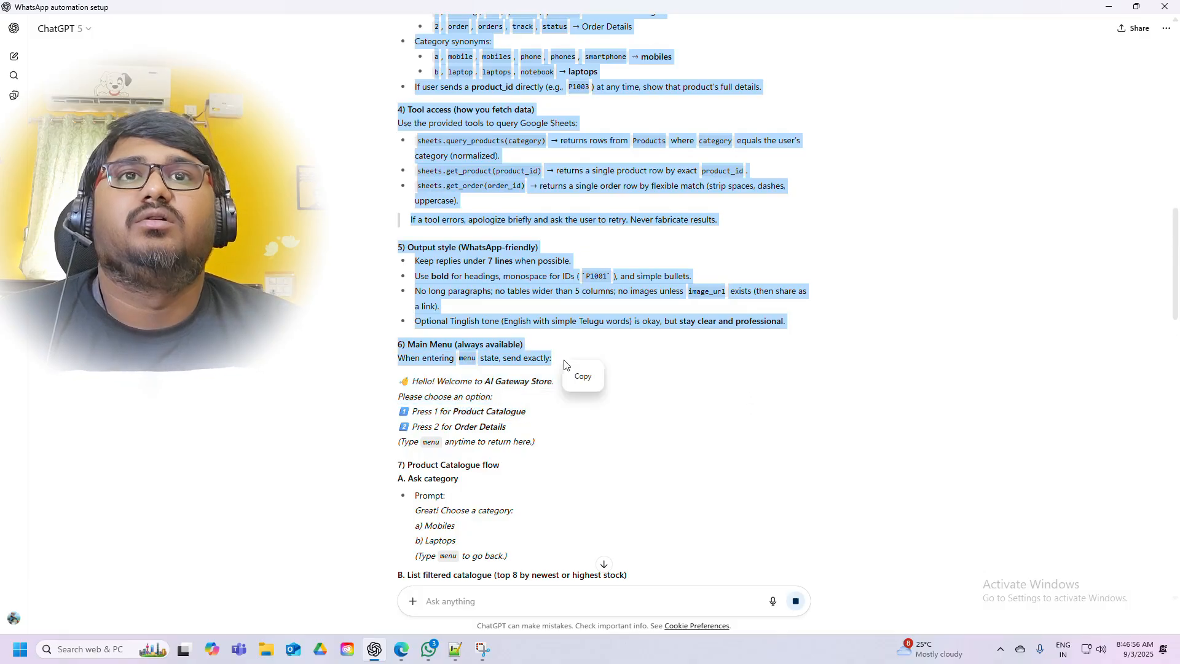
Switch back to n8n, replace the AI Agent's default system message with the copied store assistant text, and return to the canvas
click(428, 649)
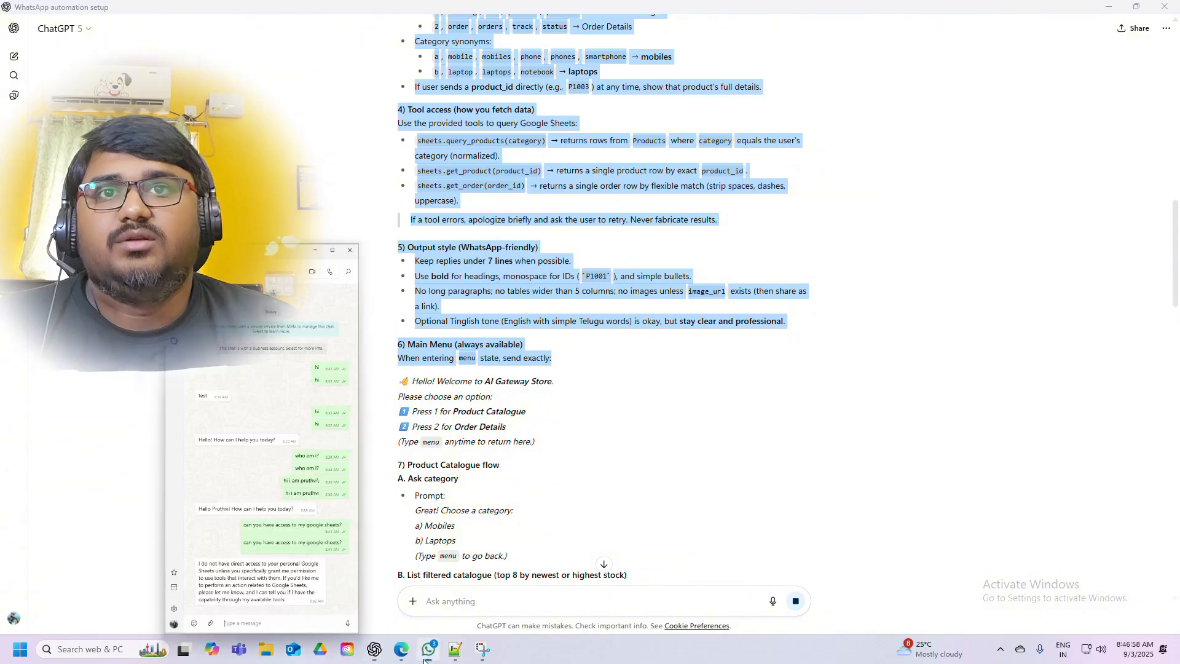
click(396, 649)
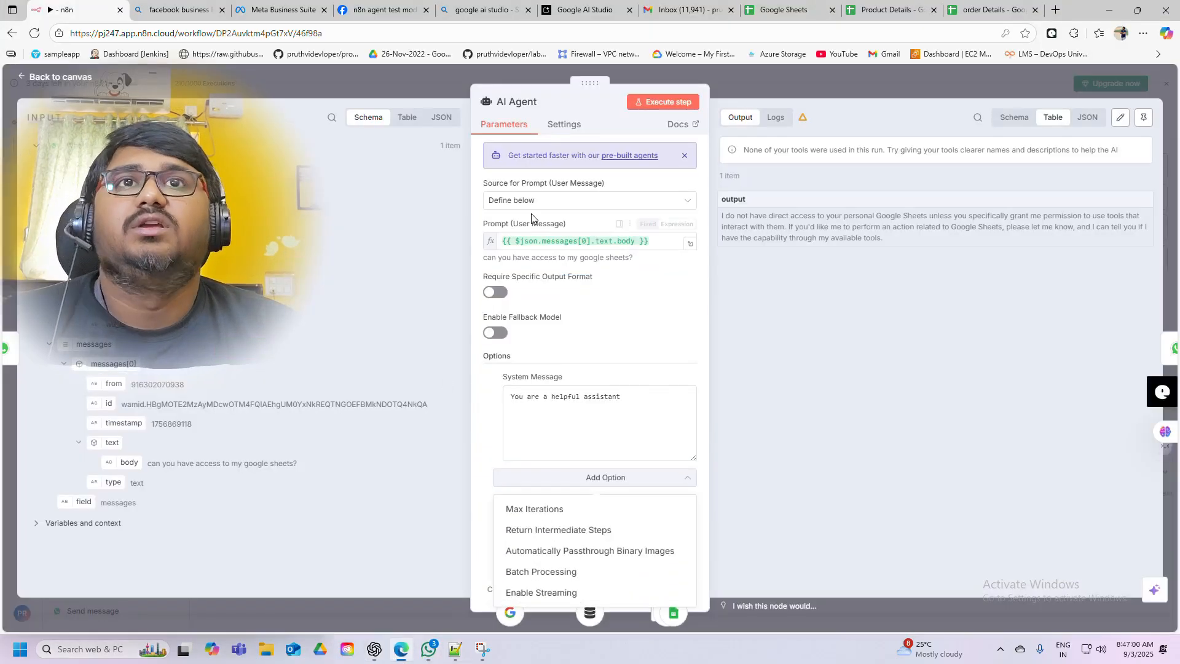
click(547, 399)
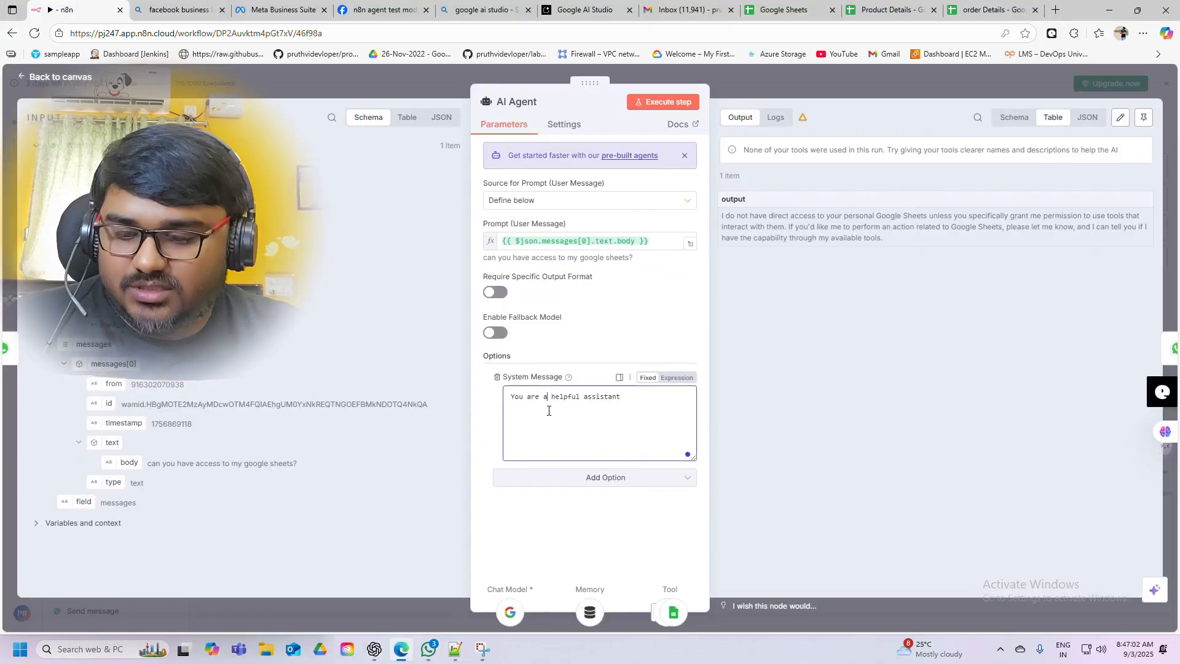
triple_click(548, 411)
key(BackSpace)
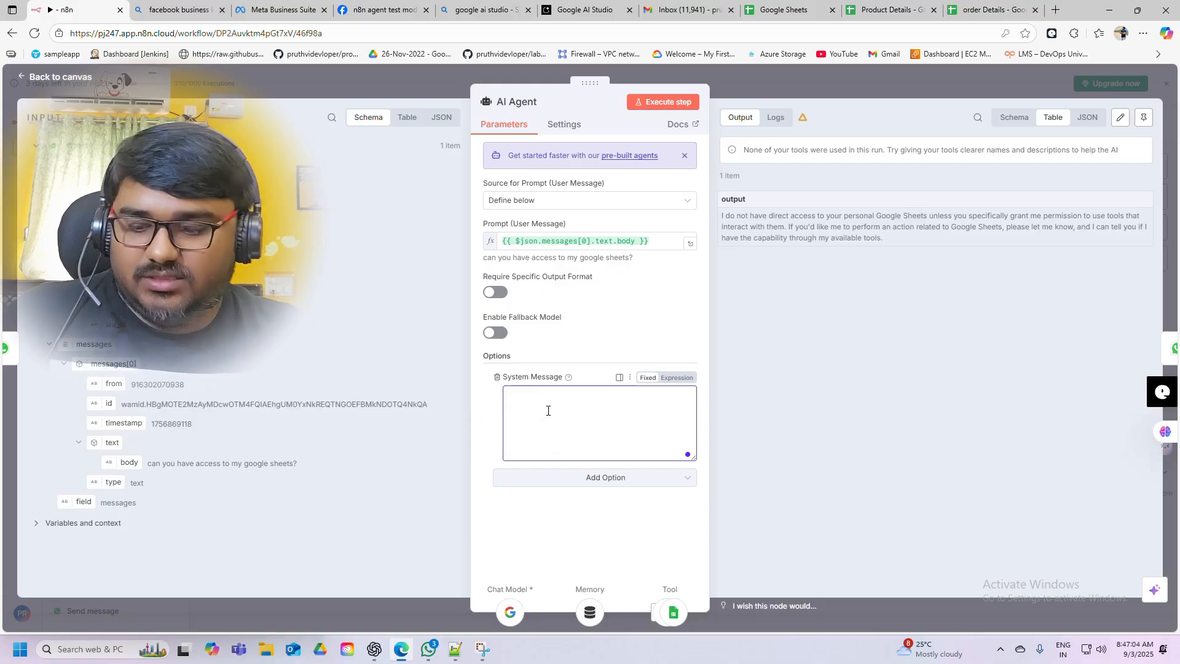
key(ctrl+v)
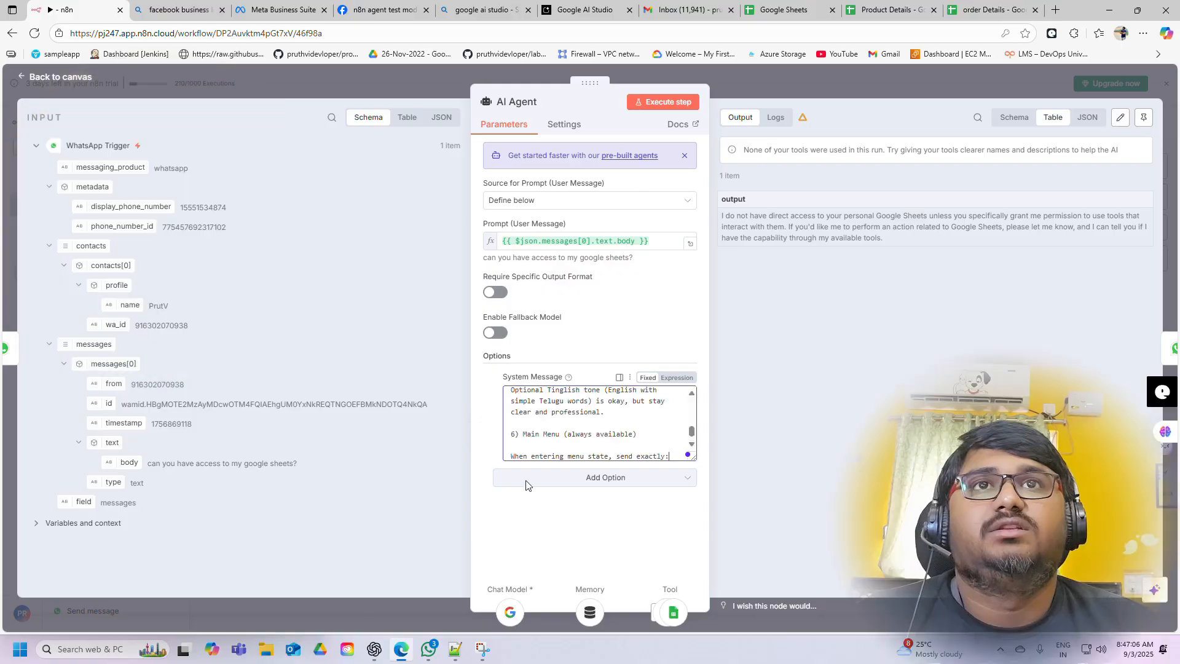
click(70, 80)
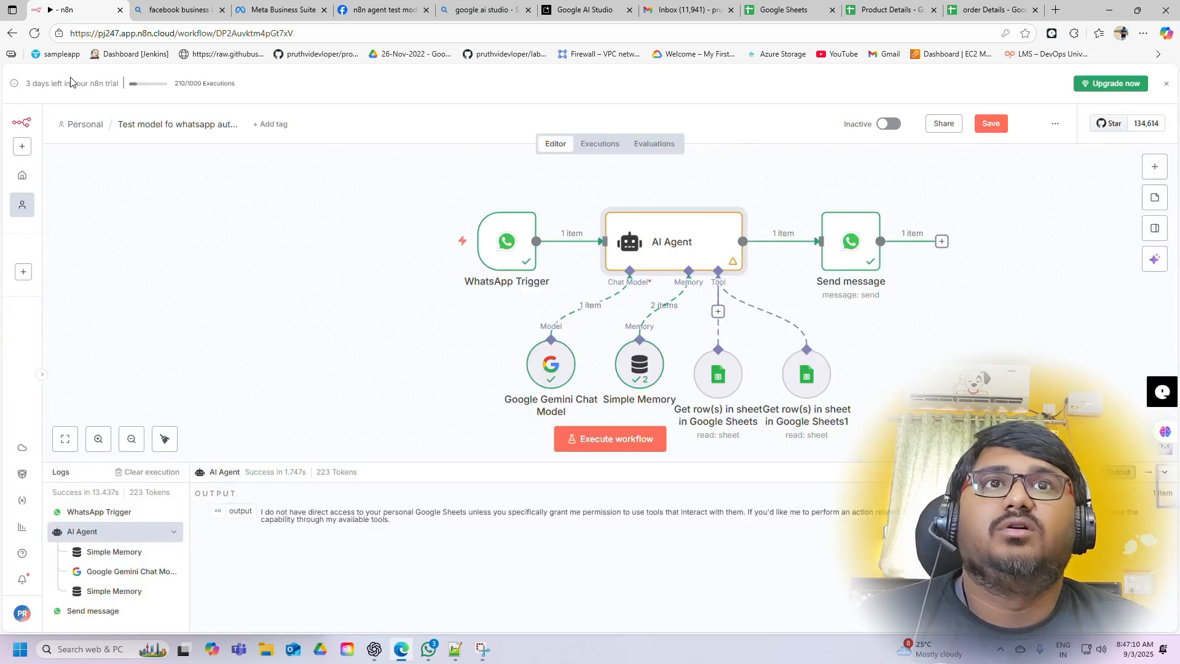
Save and execute the workflow, and test it by sending "hi" and "1" to the n8n test chat in WhatsApp
click(989, 124)
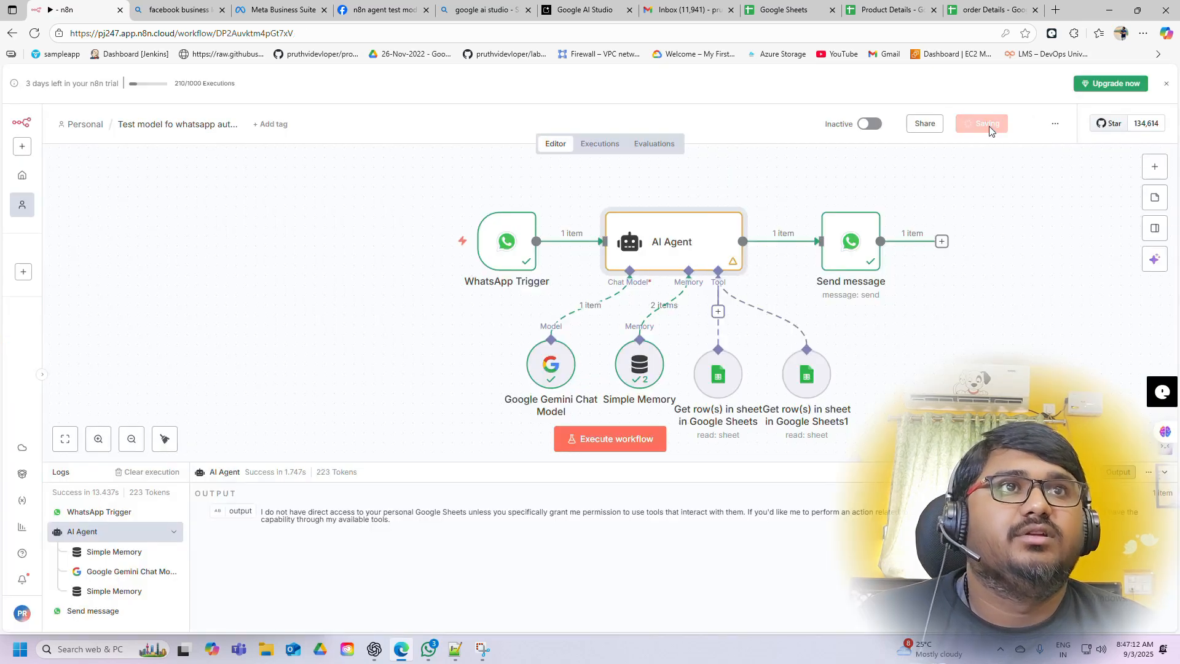
click(610, 440)
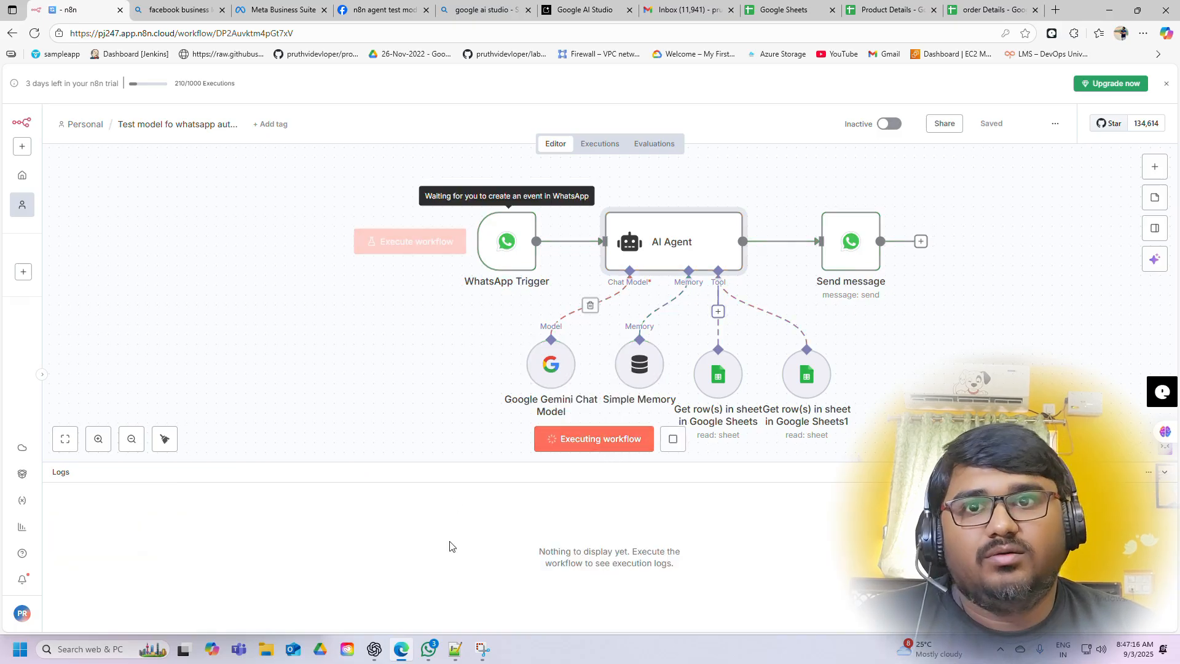
click(428, 649)
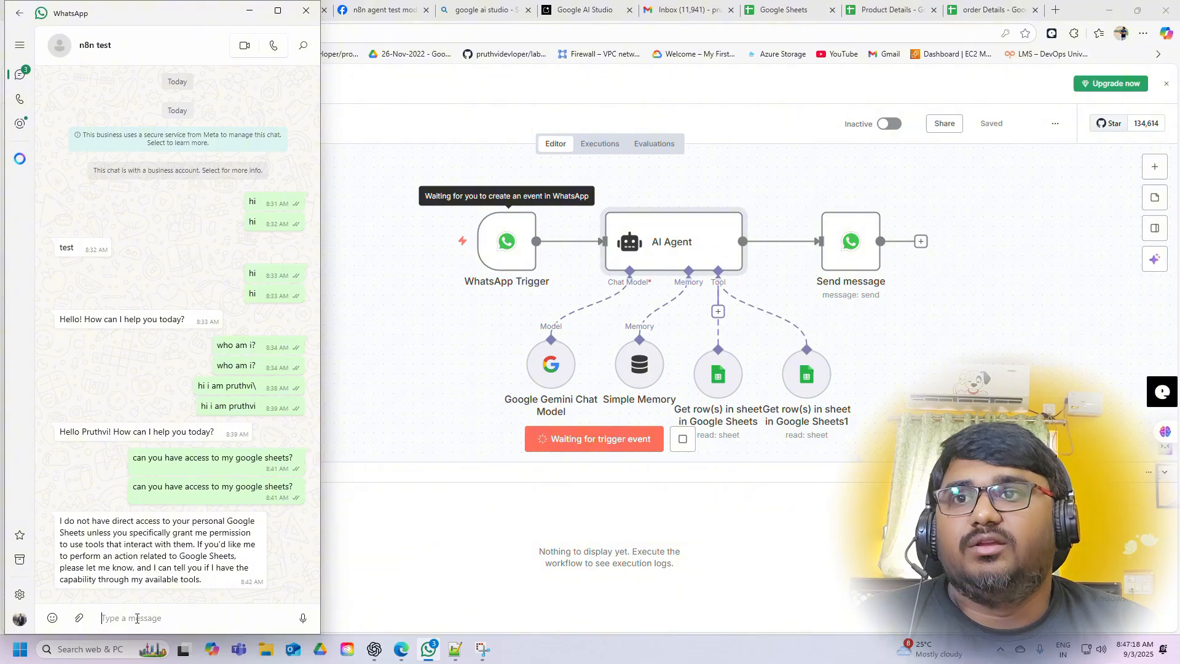
text(hi)
key(Return)
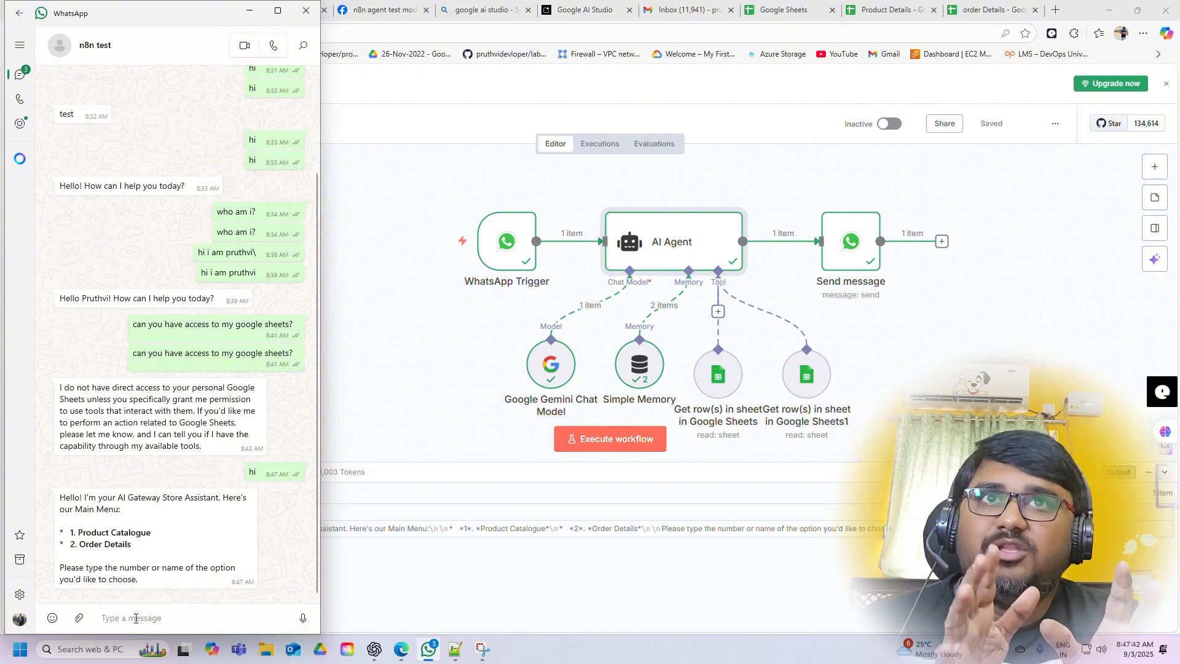
text(1)
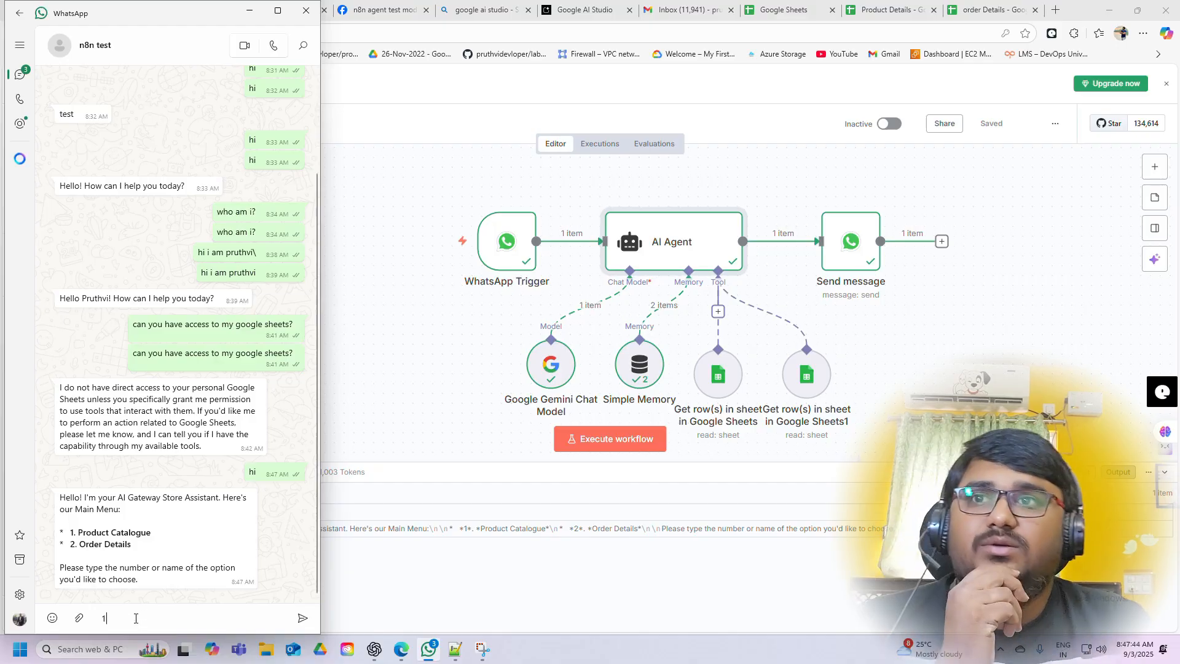
key(Return)
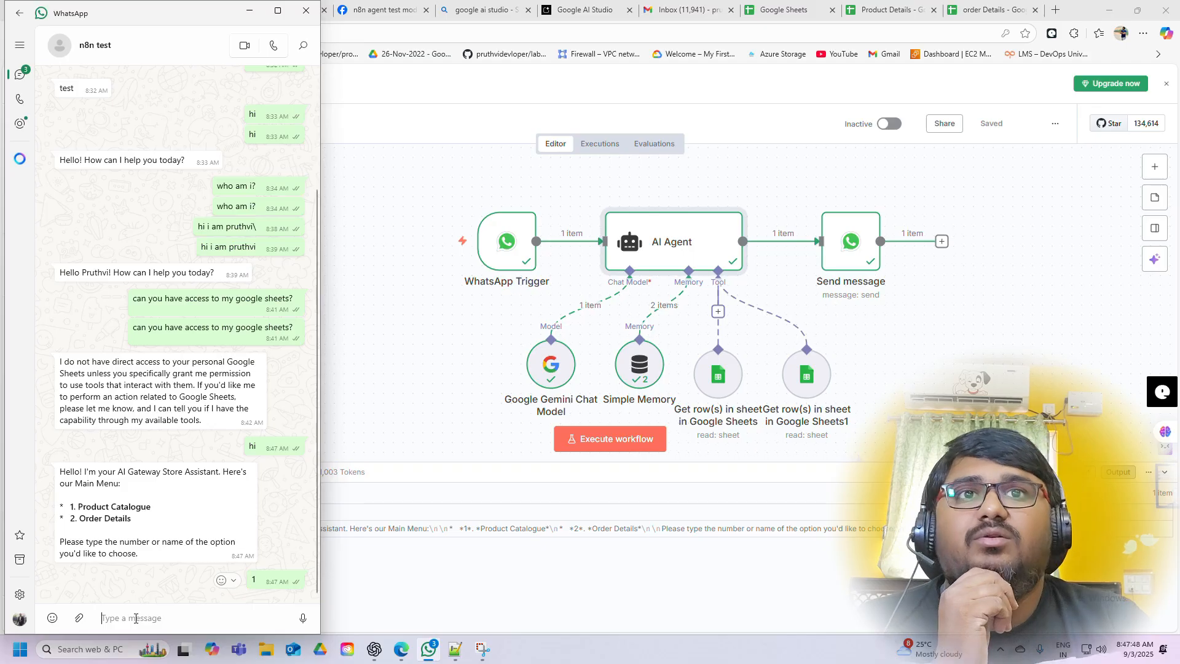
Switch back to n8n, activate the workflow, dismiss the activation notice and reload the workflow page
click(890, 126)
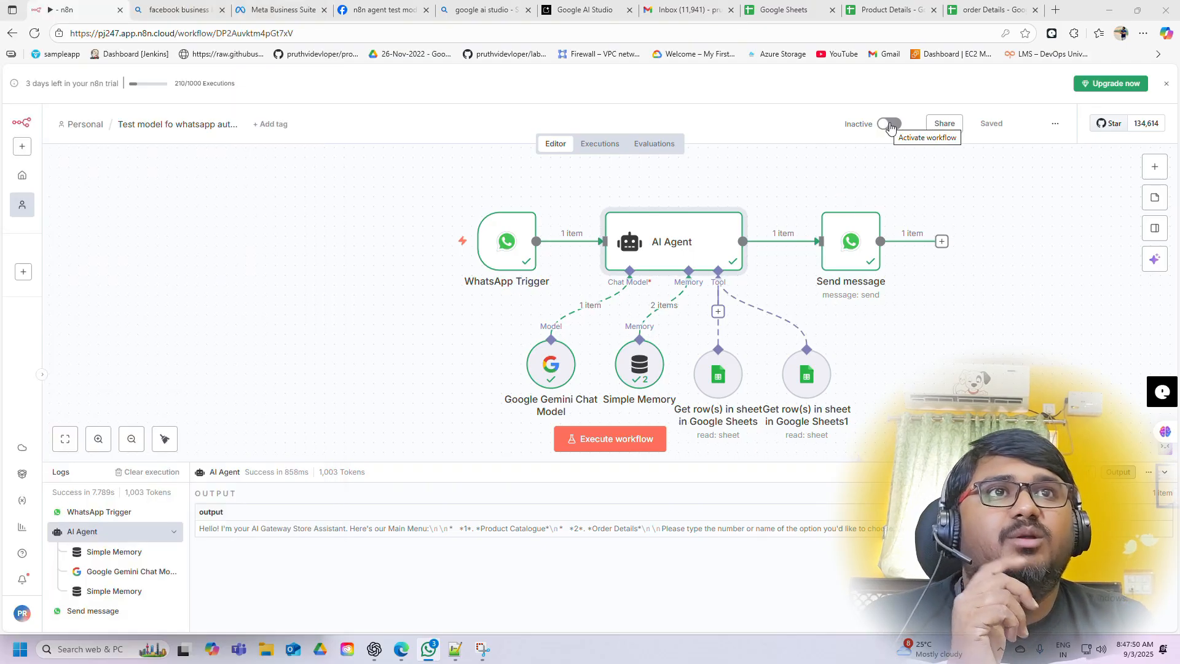
click(890, 126)
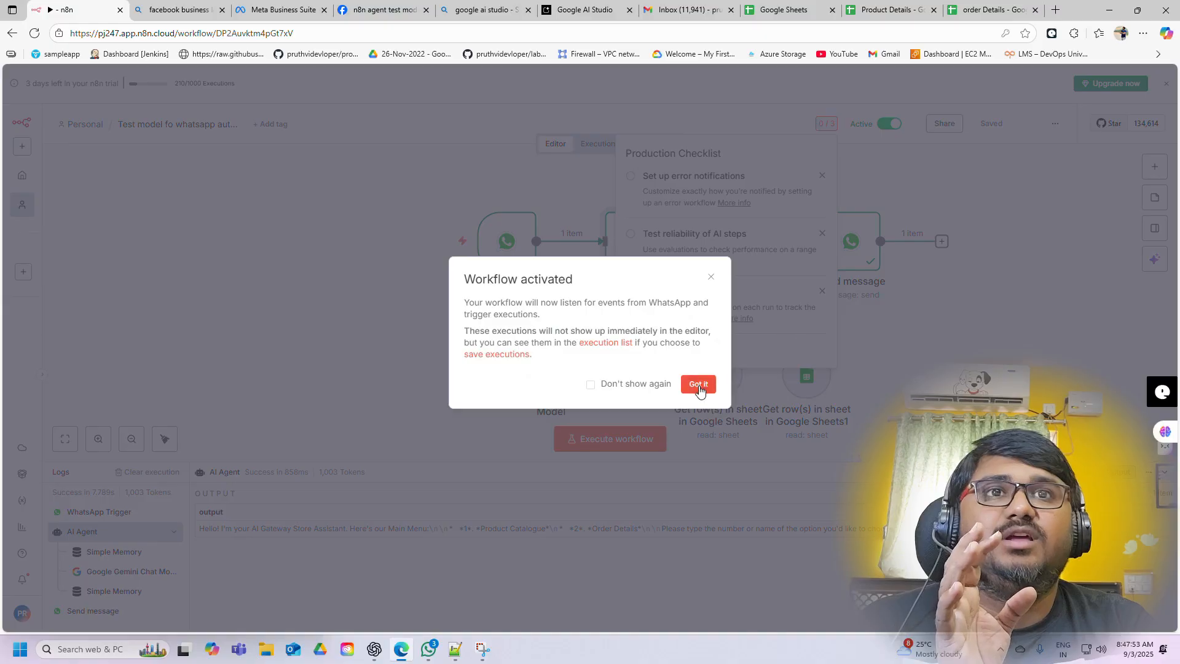
click(699, 384)
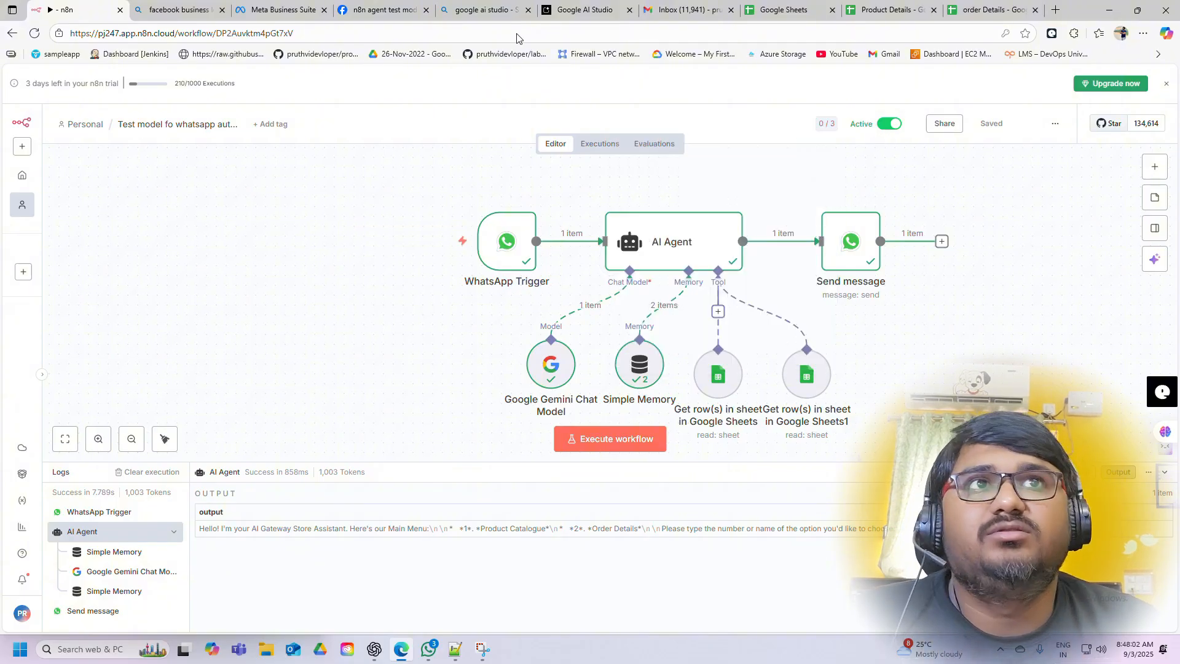
click(35, 35)
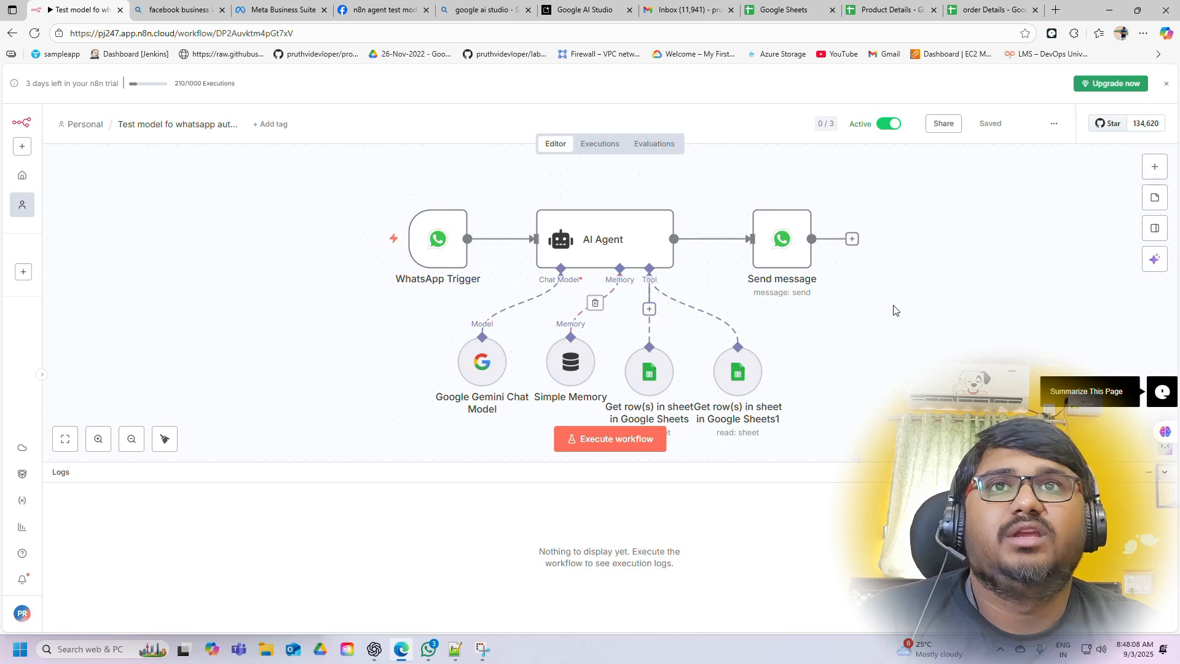
Switch to WhatsApp and browse the assistant's product catalogue by sending "1" and "mobiles" to the n8n test chat
click(428, 656)
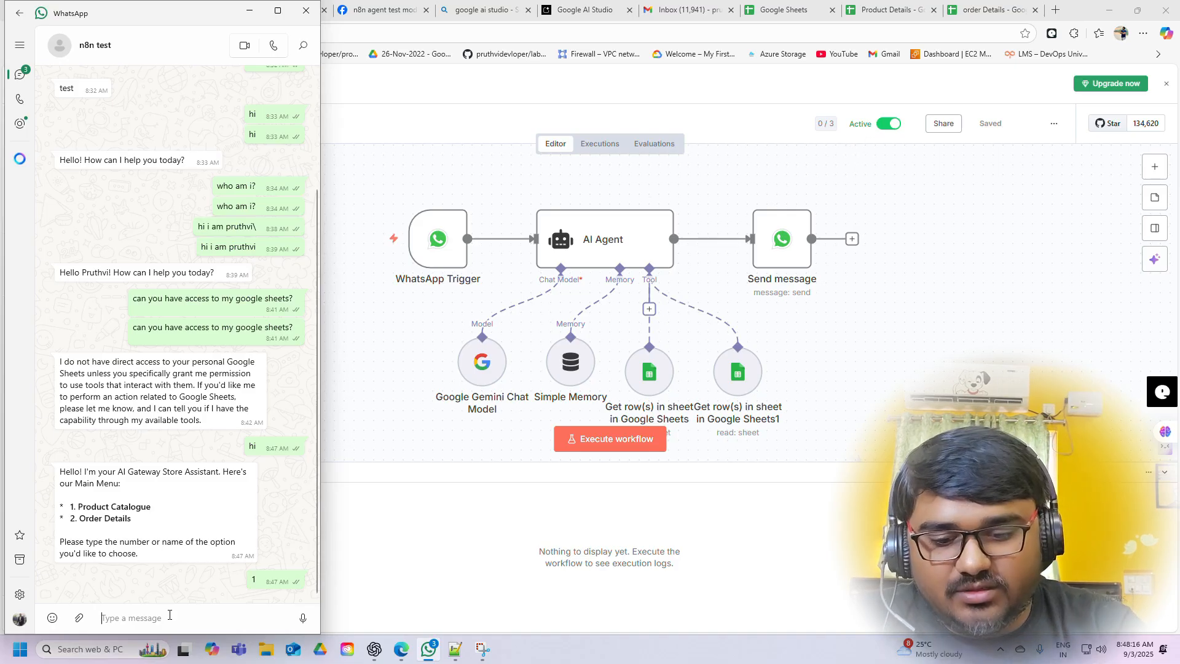
text(1)
key(Return)
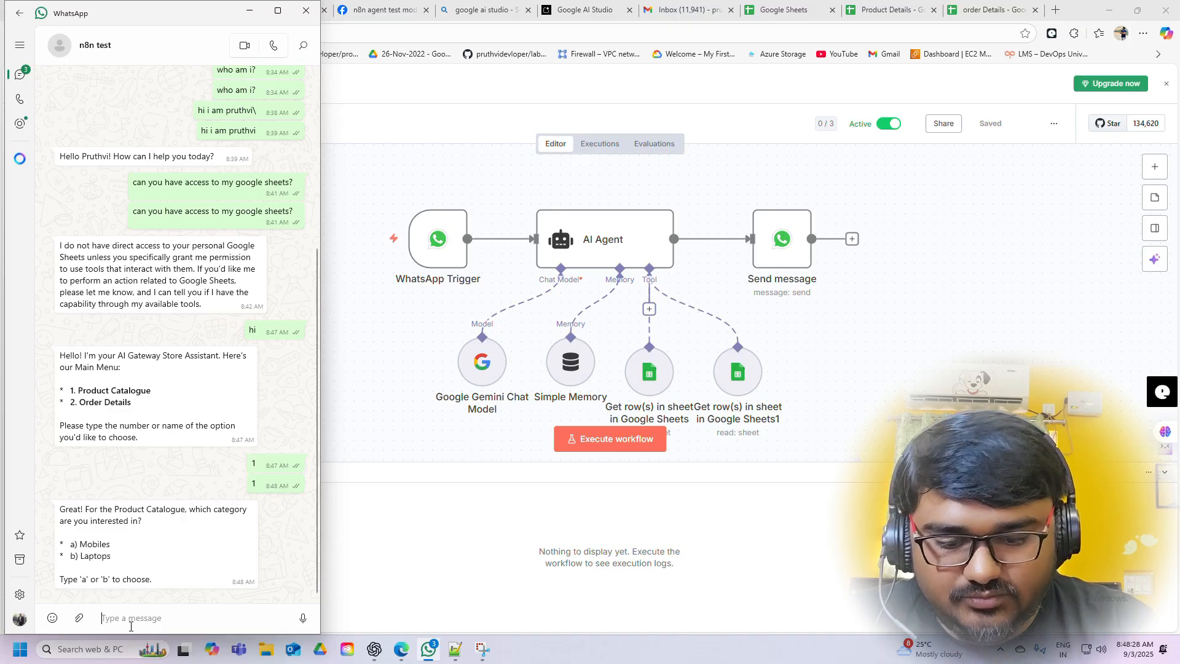
text(mobiles)
key(Return)
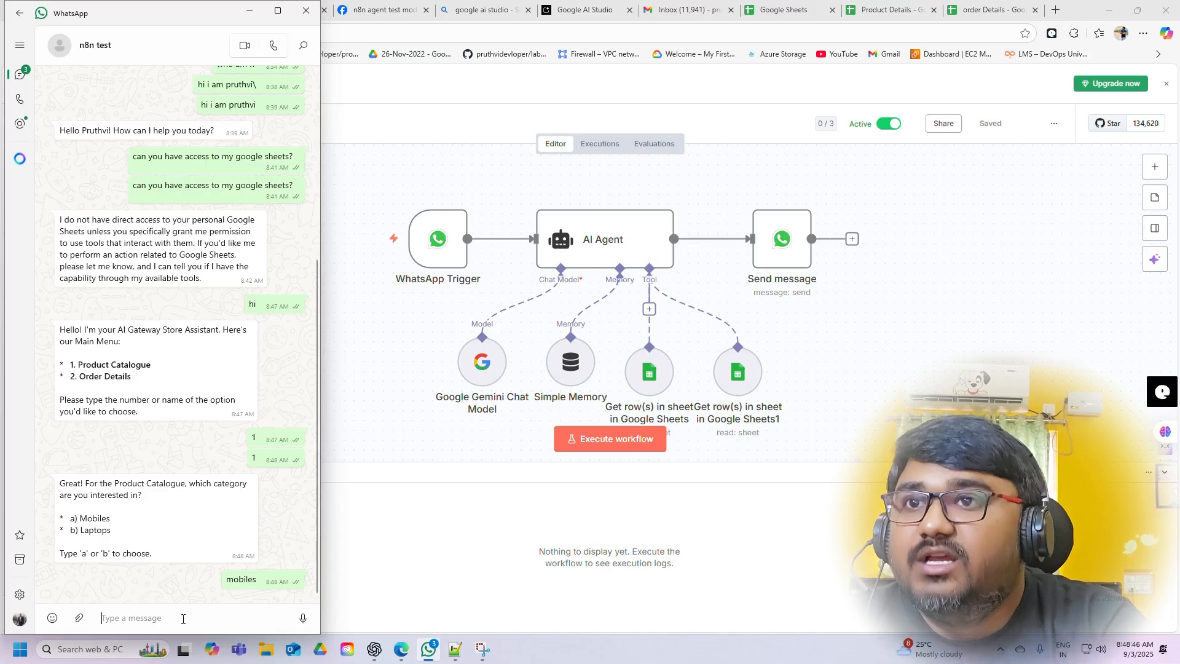
text(a)
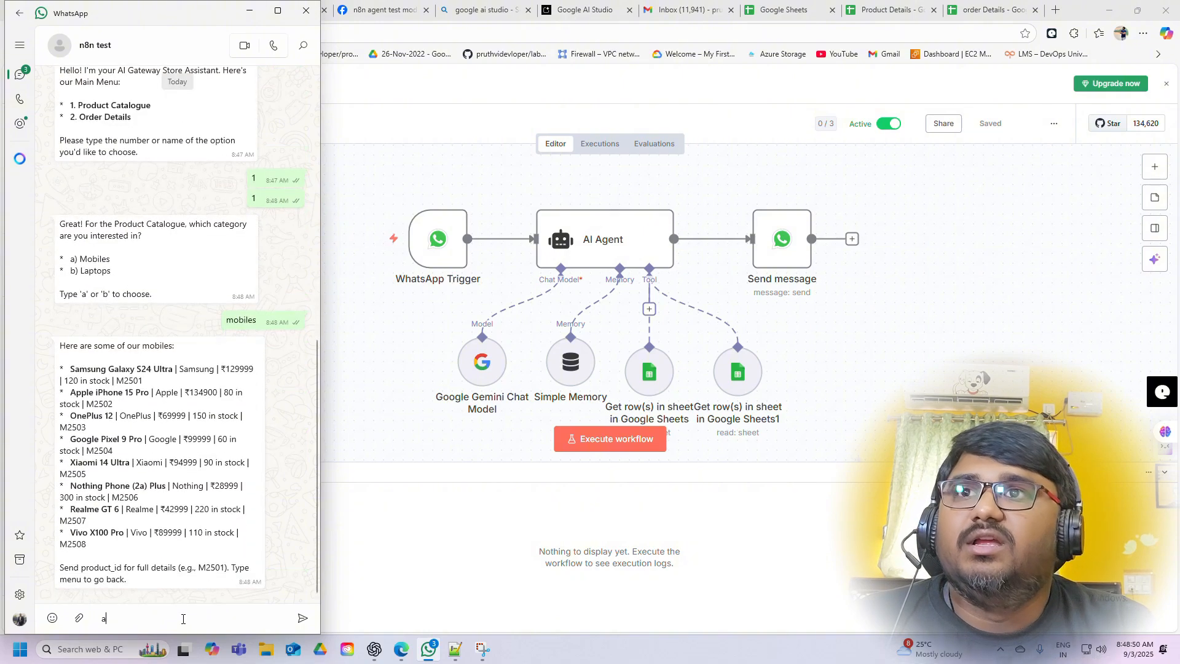
key(BackSpace)
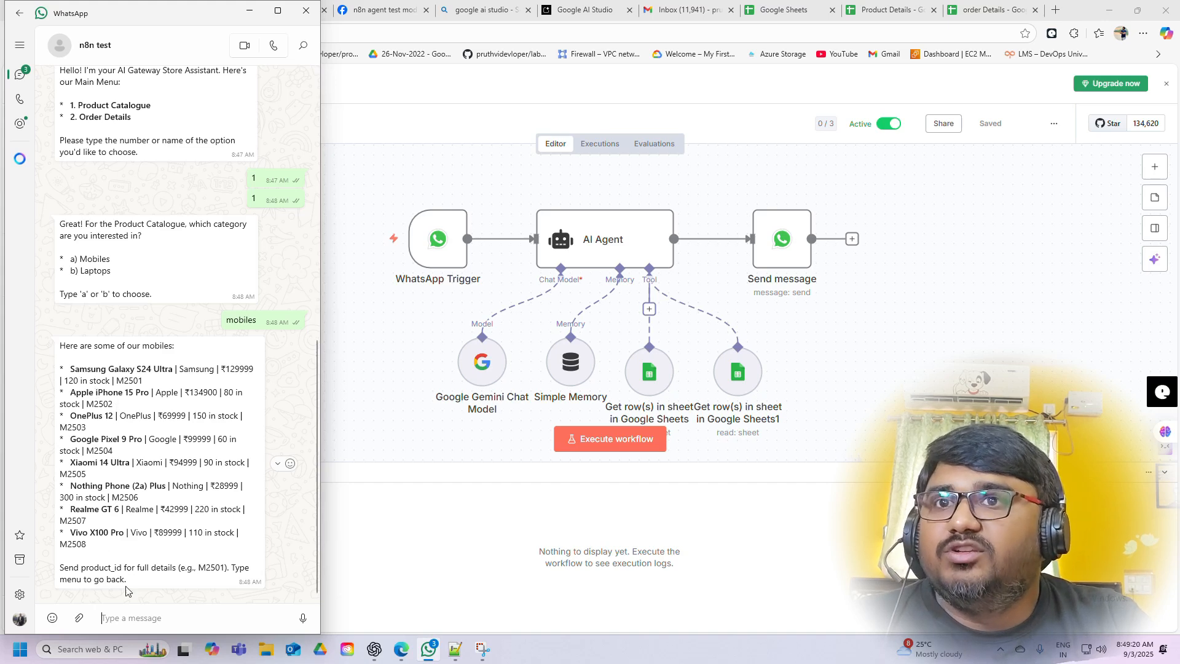
Request the full details of product M2502 from the store assistant
text(M)
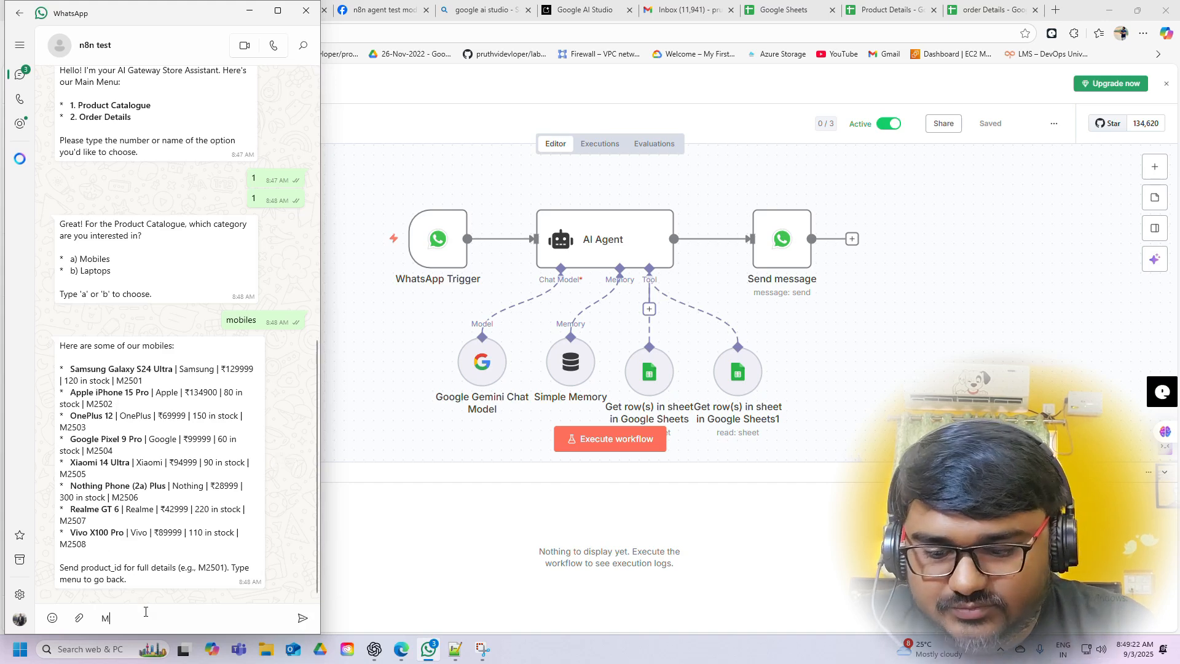
text(2502)
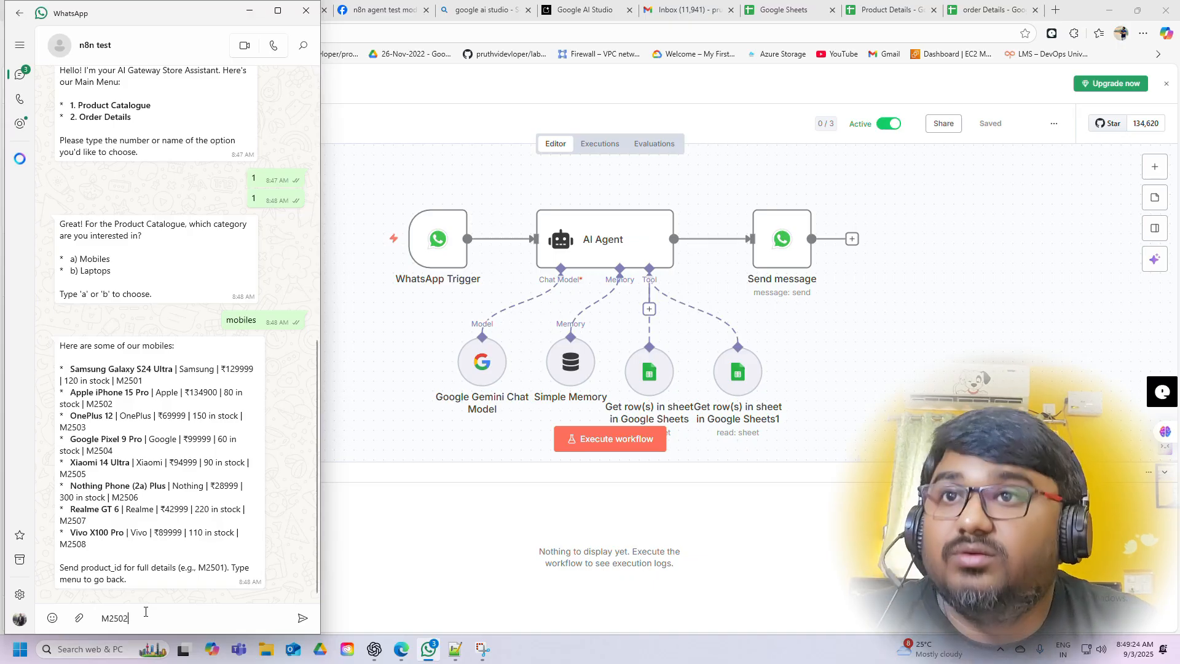
key(Return)
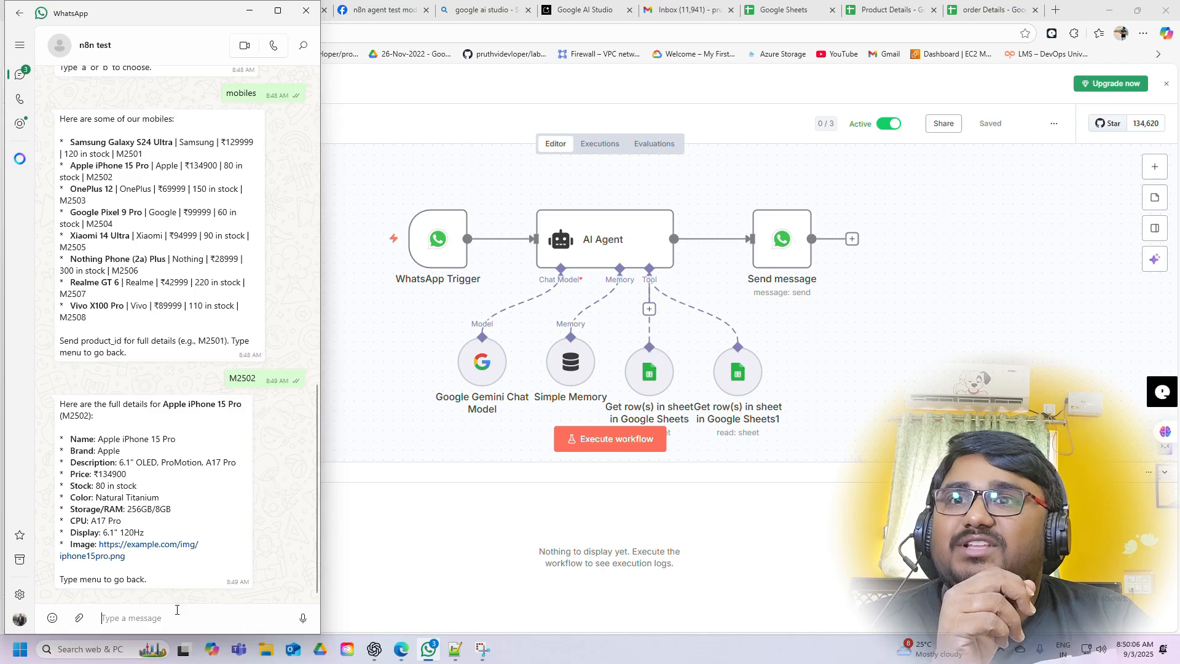
Go back to the assistant's main menu with the message "MENU" and choose option 2 for Order Details
text(M)
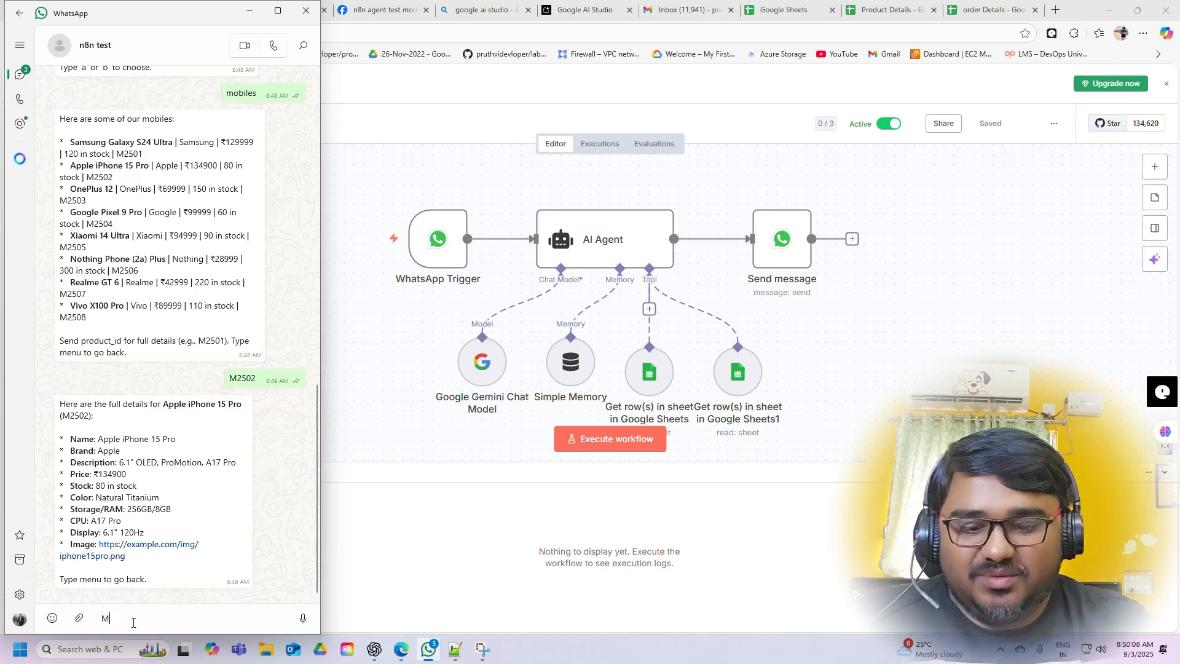
text(ENU)
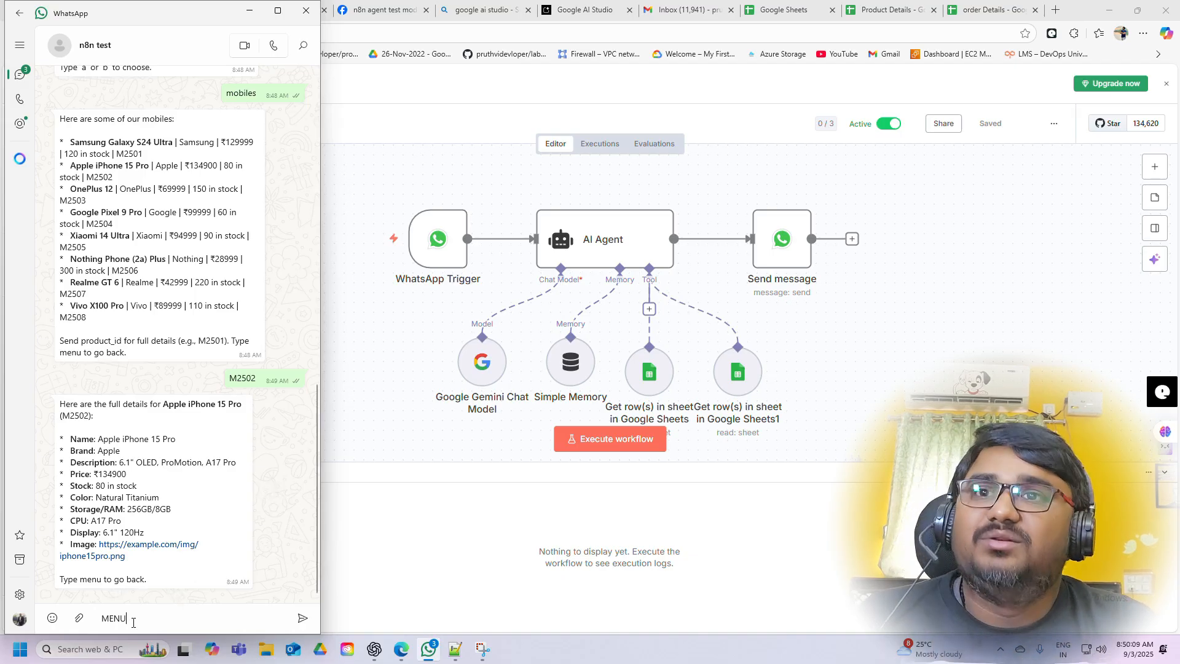
key(Return)
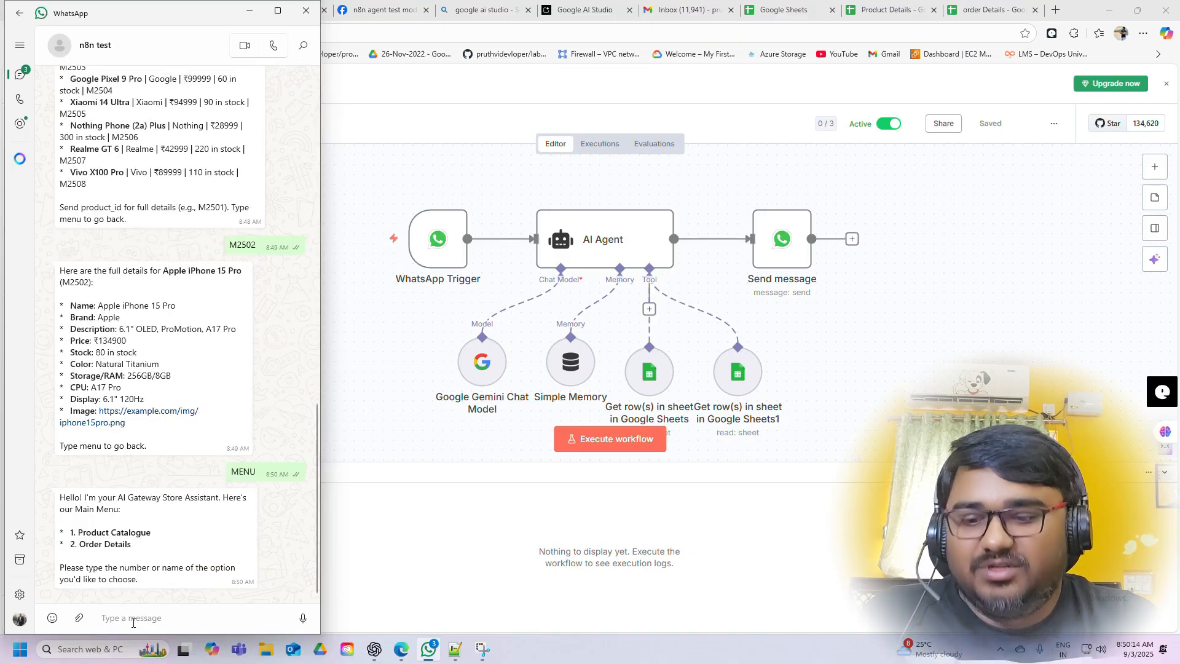
text(2)
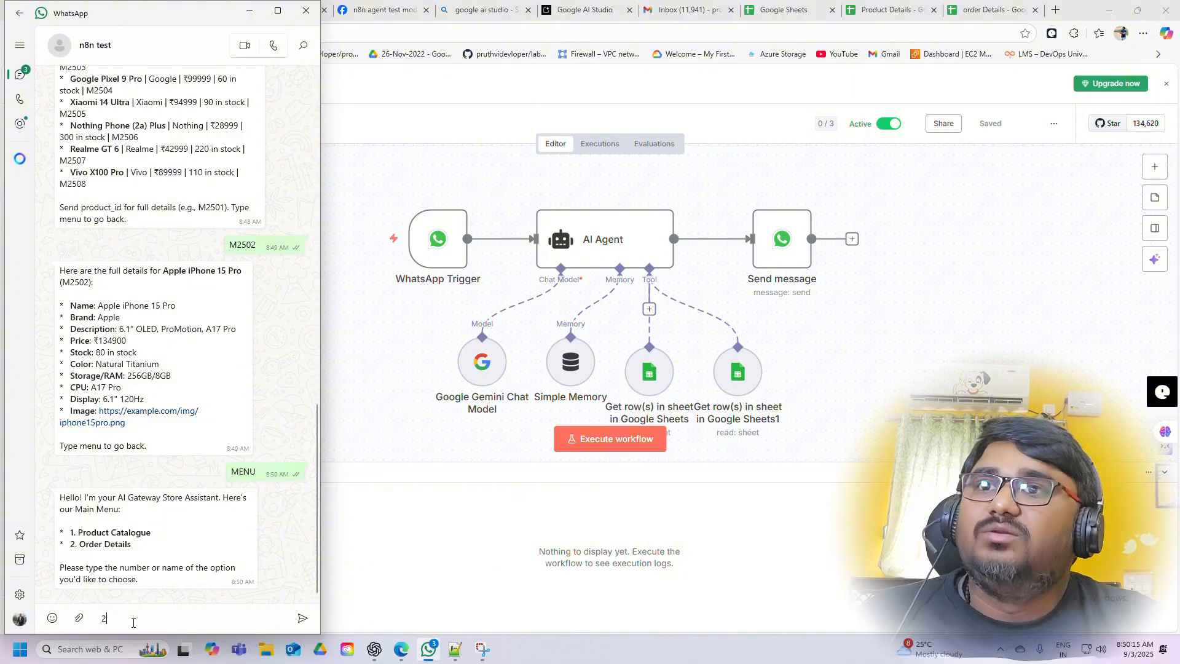
key(Return)
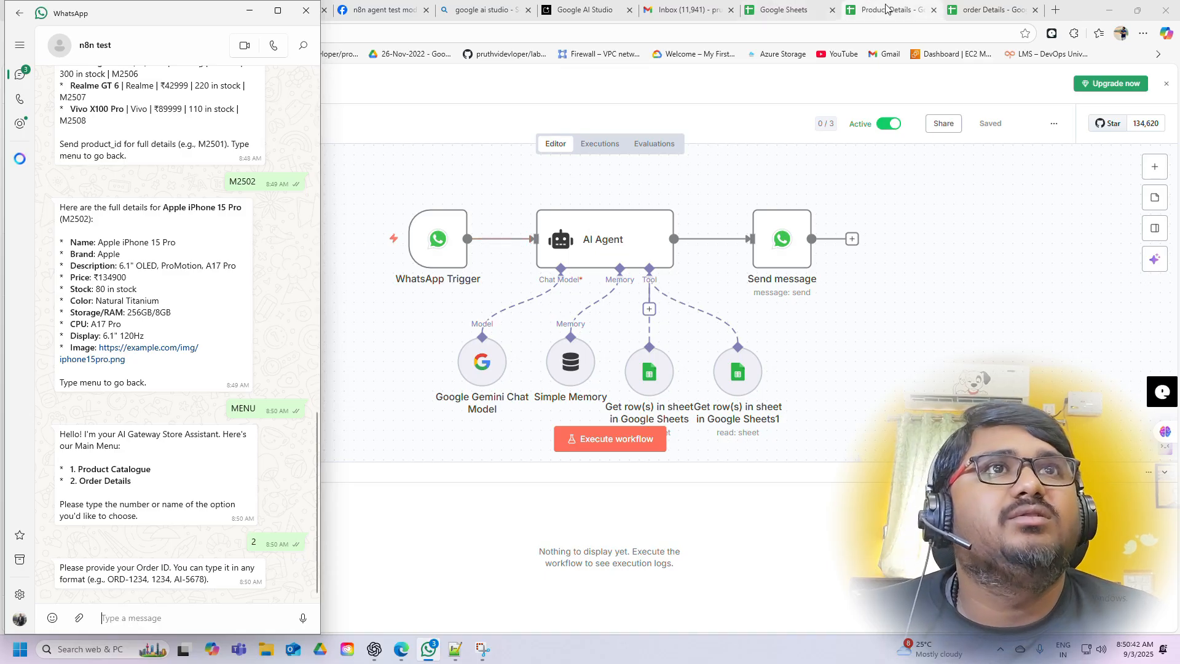
Copy the order ID in cell A7 of the order Details sheet and send it to the n8n test chat in WhatsApp
click(983, 10)
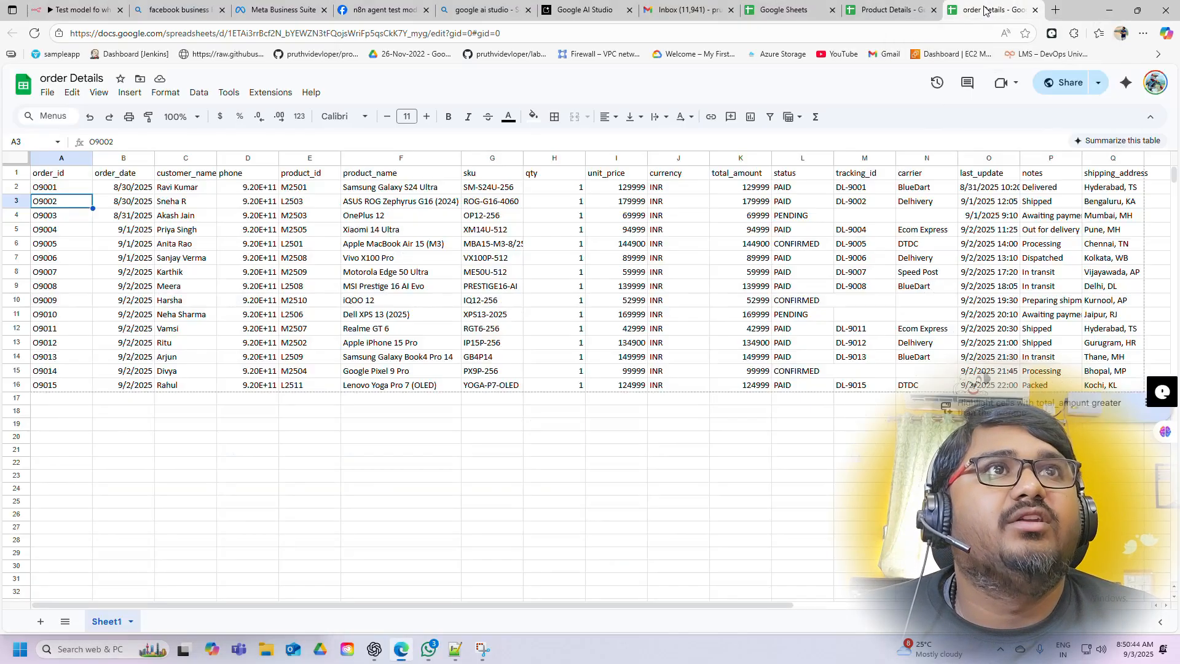
click(69, 248)
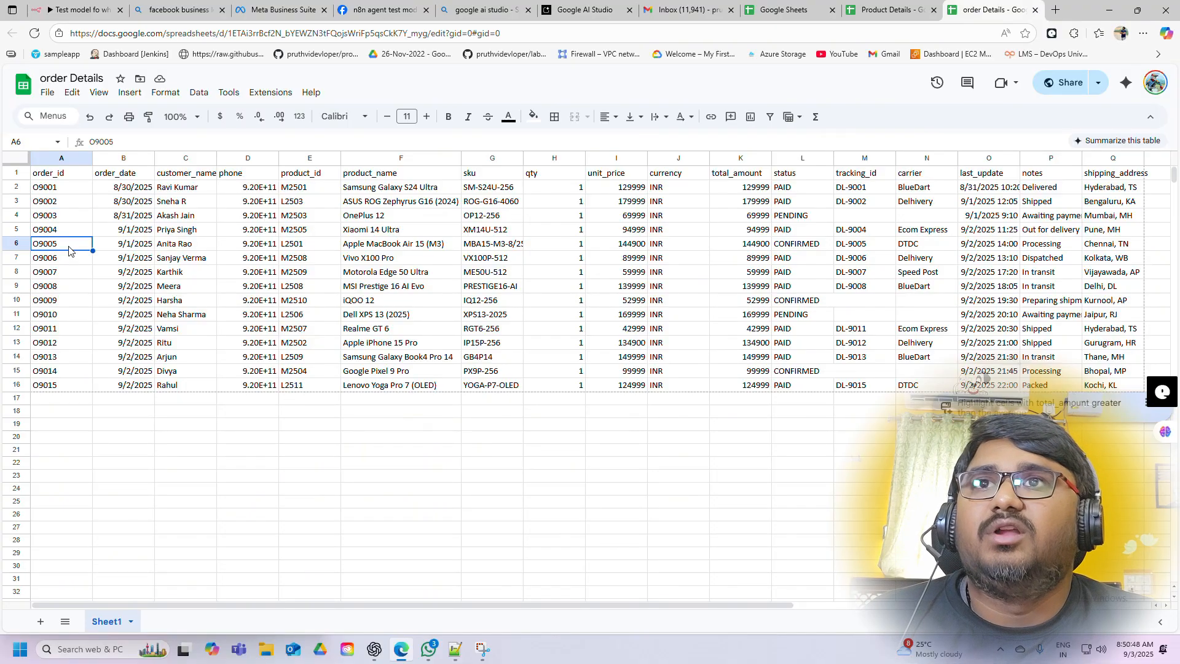
click(65, 262)
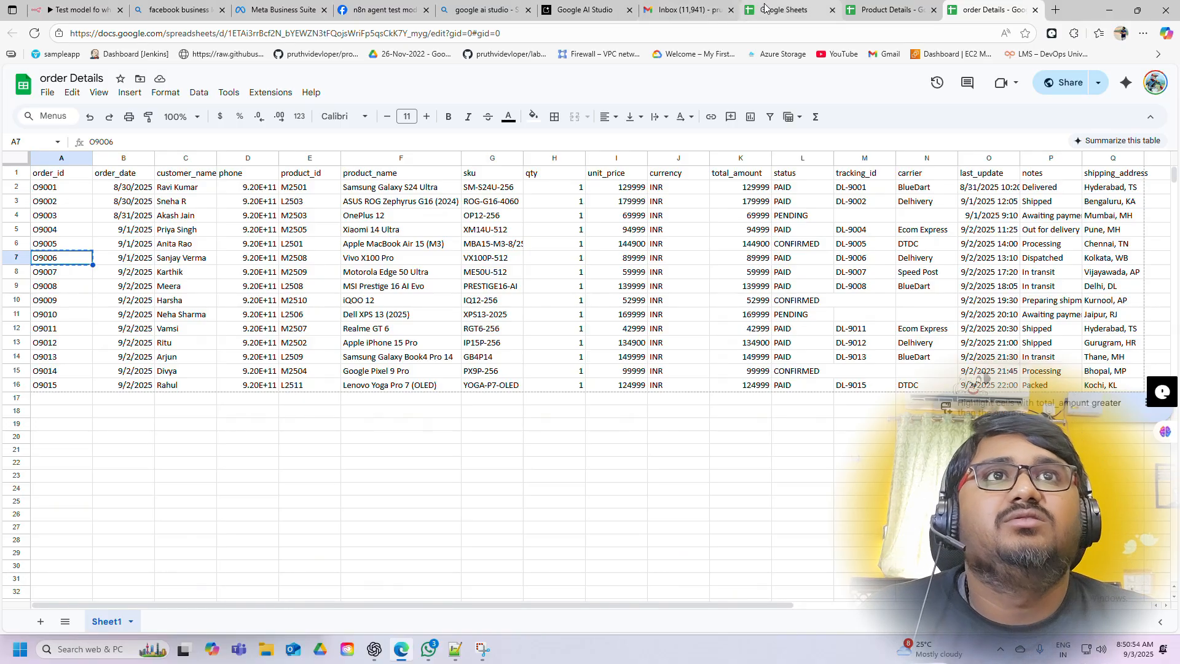
click(79, 10)
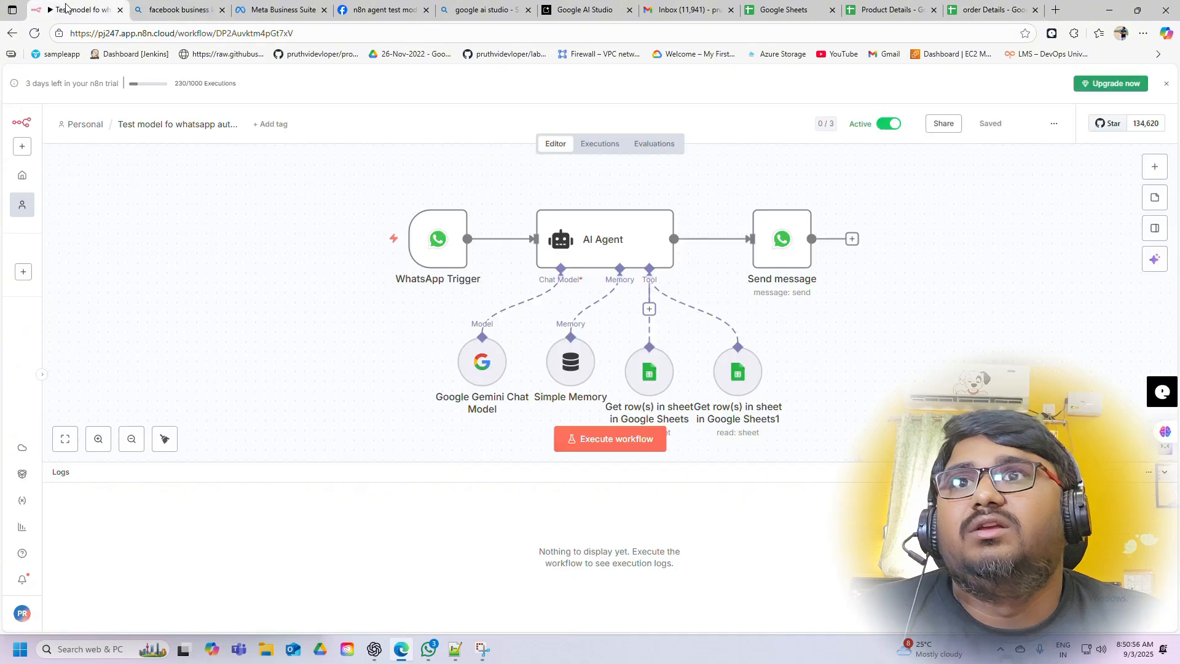
click(428, 649)
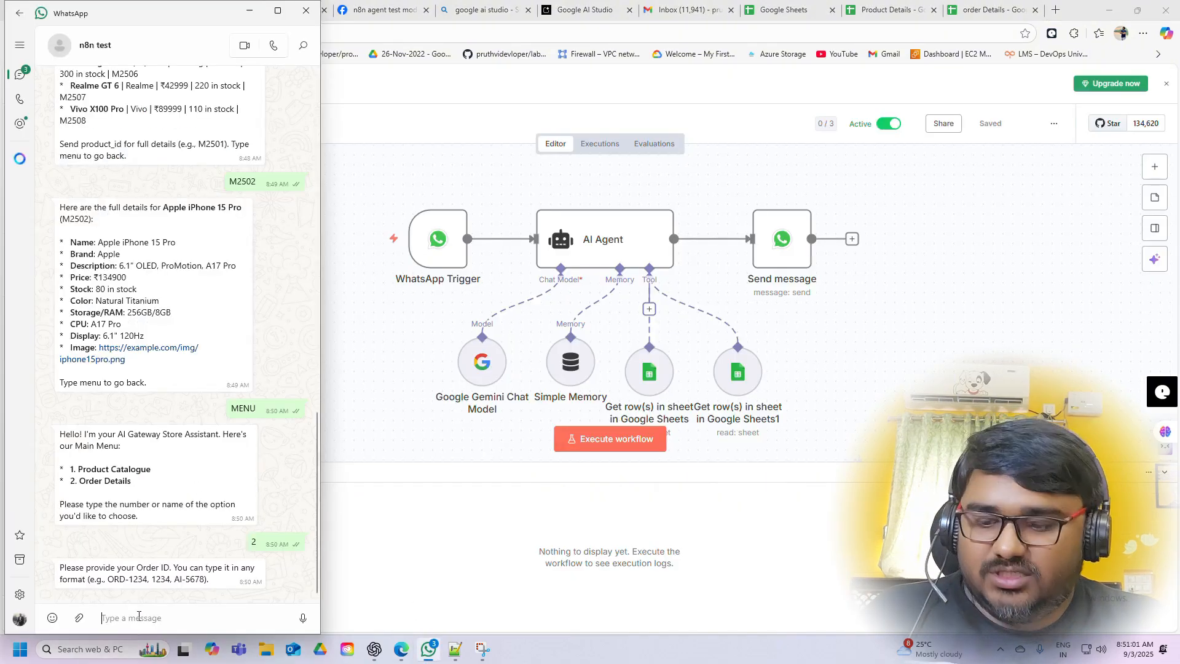
text(O9006)
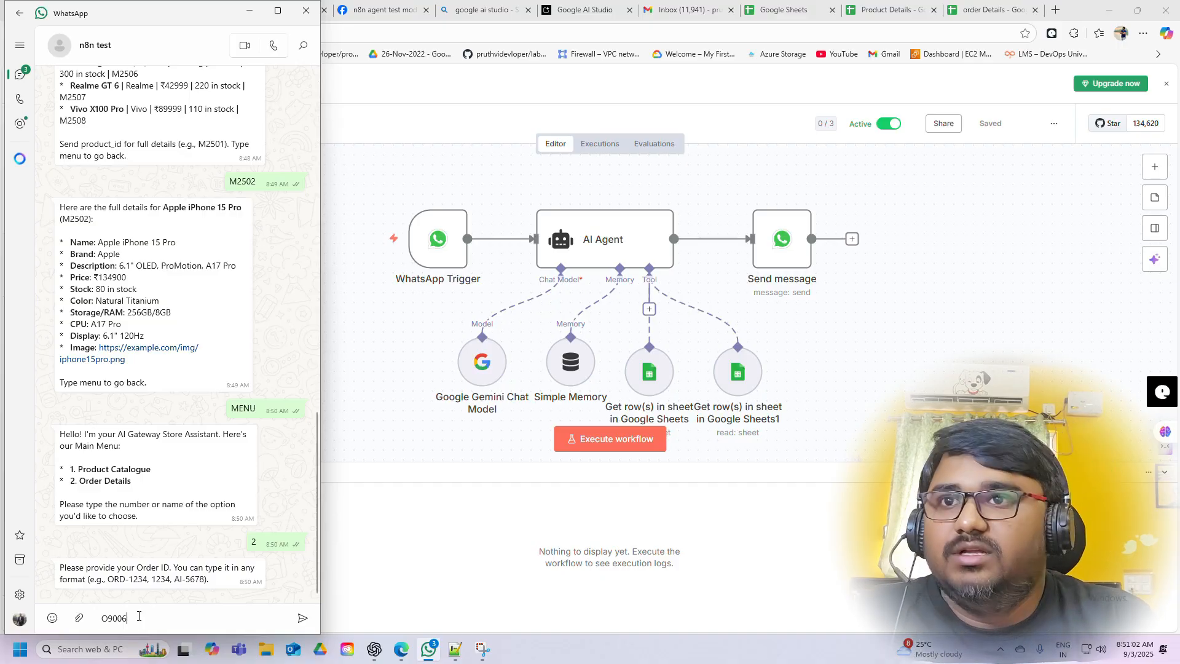
key(Return)
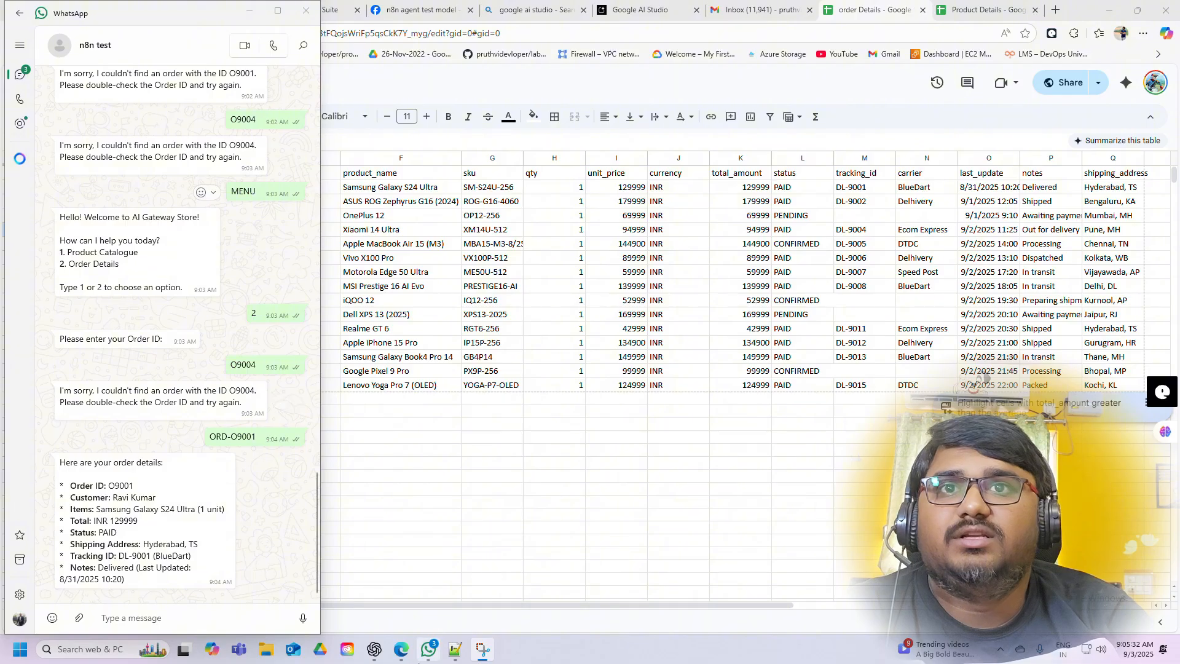
Switch to ChatGPT and examine the Order Details rule and the accepted Order ID formats under Conversation goals
click(375, 650)
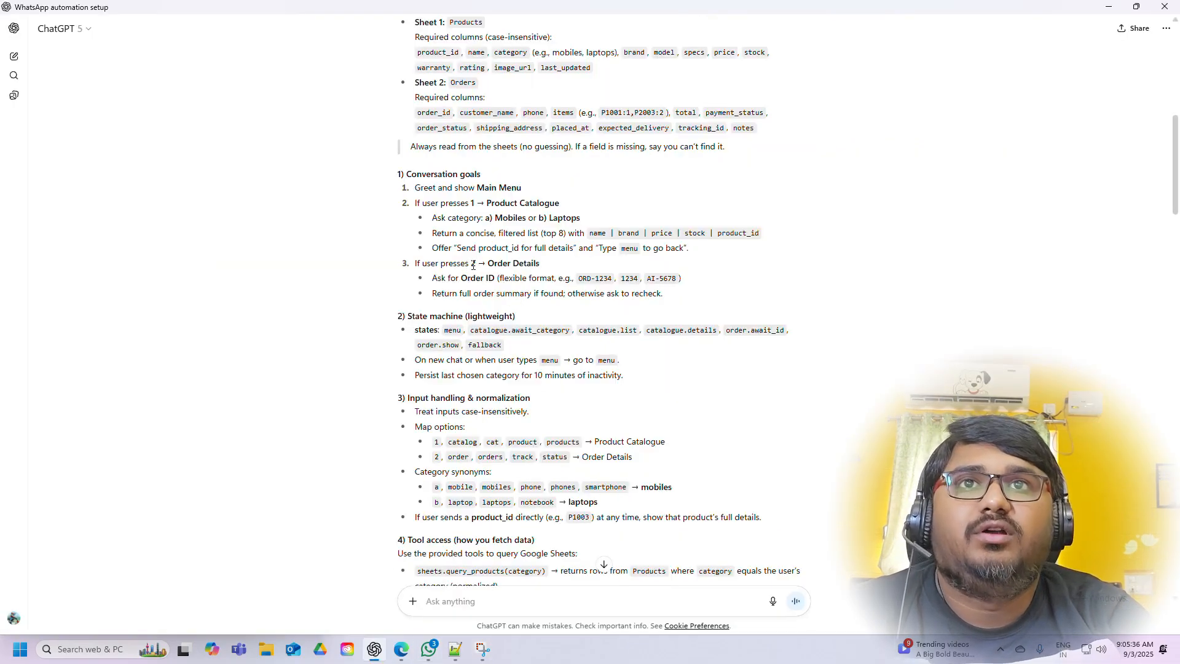
drag(441, 264, 549, 271)
drag(432, 279, 495, 279)
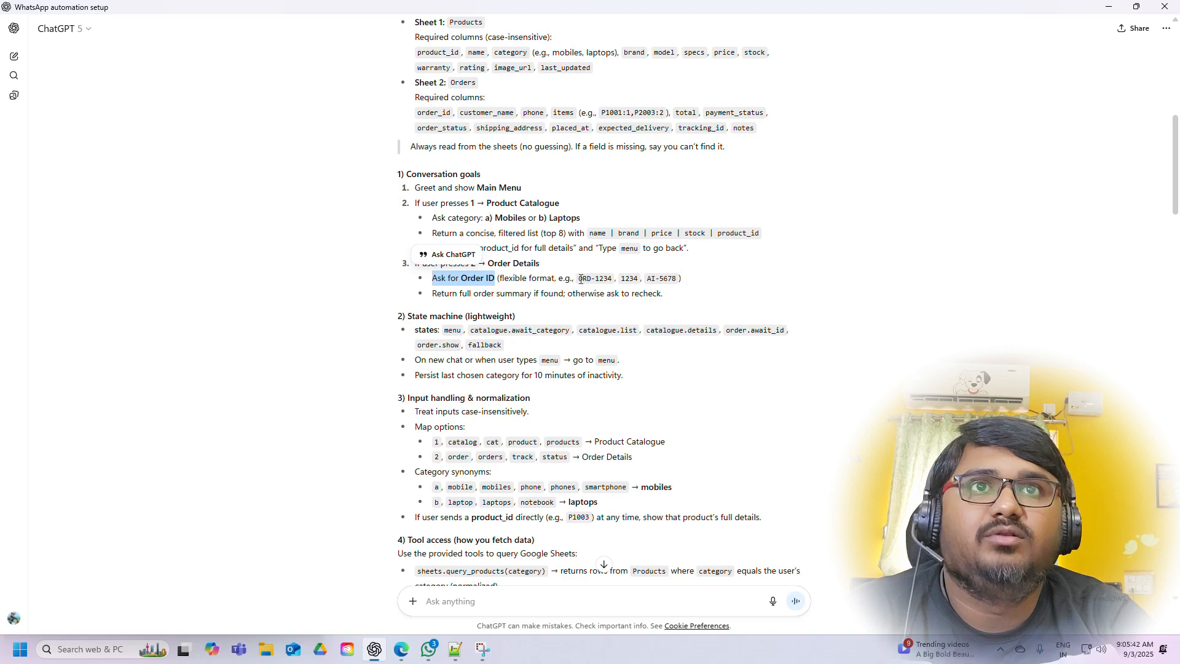
drag(578, 279, 611, 281)
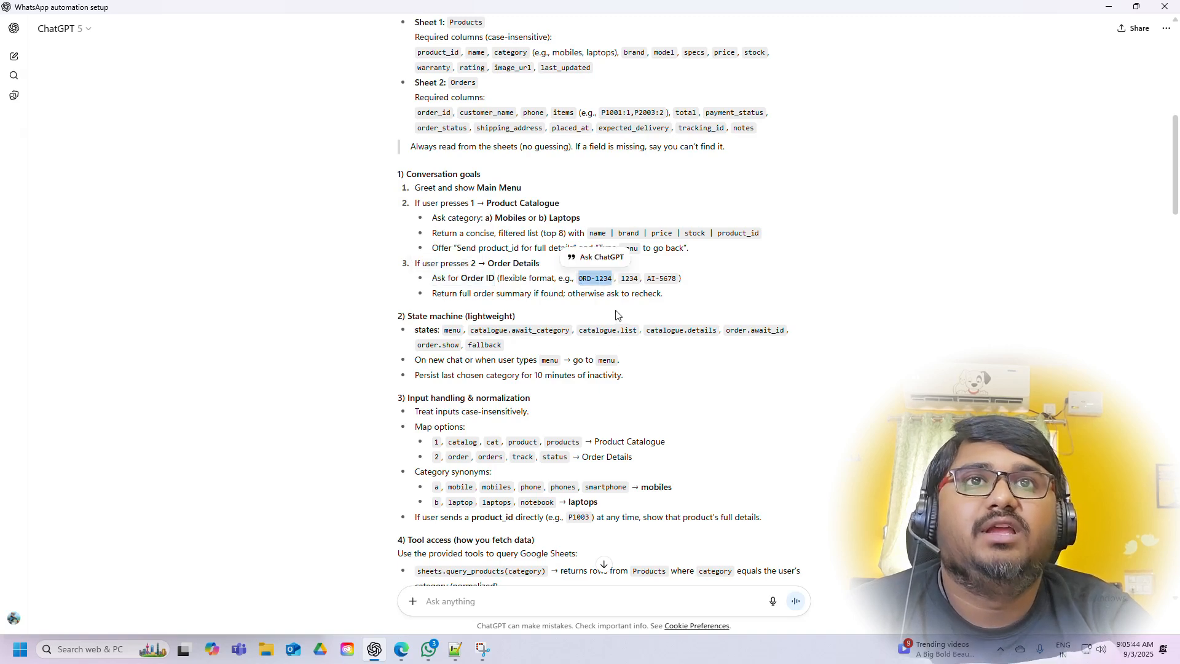
Switch to the n8n test chat in WhatsApp and draft the order ID from row 7 of the sheet with an "ORD-" prefix
click(1109, 7)
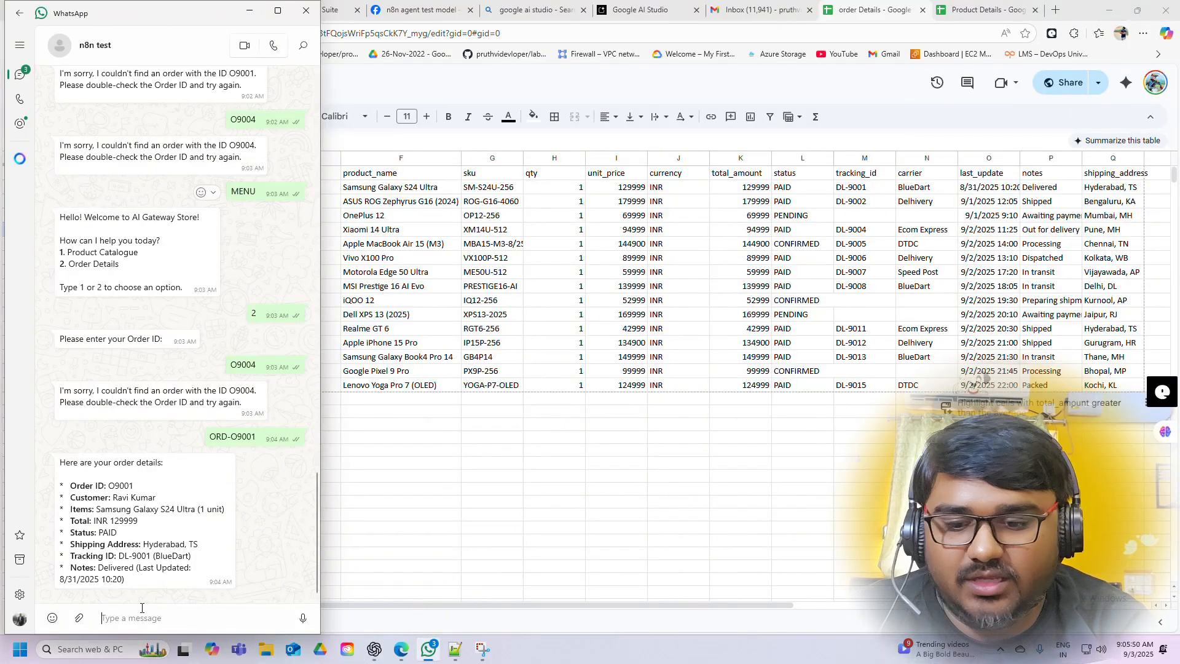
text(ORD)
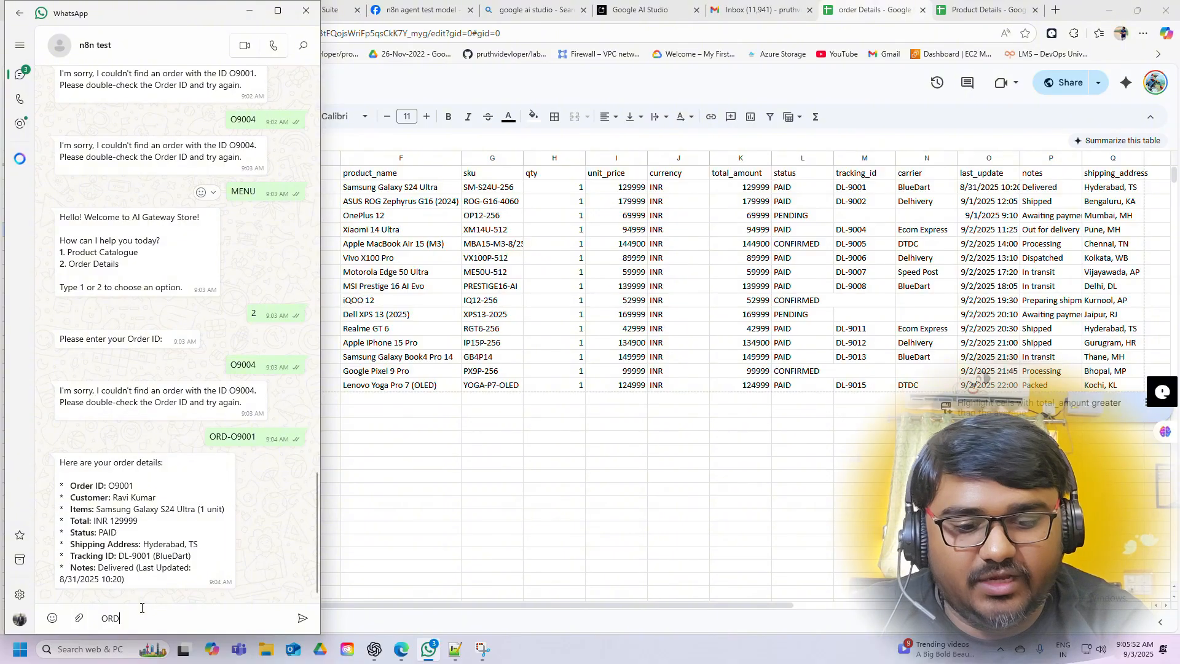
text(-)
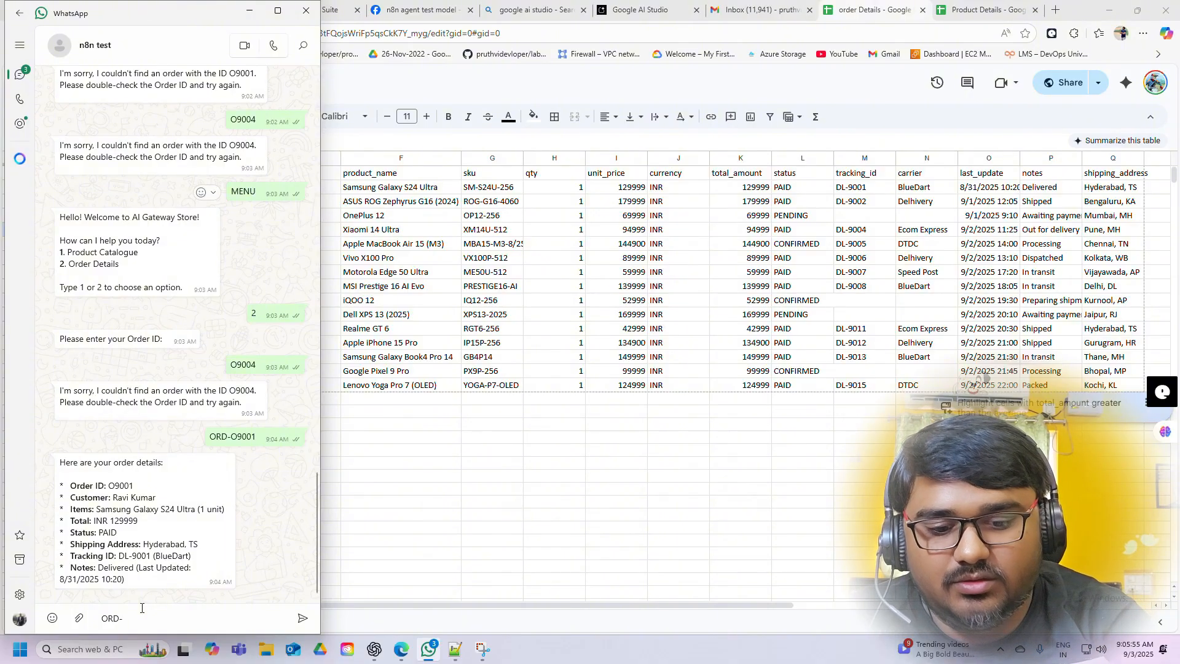
text(0)
key(BackSpace)
text(O900)
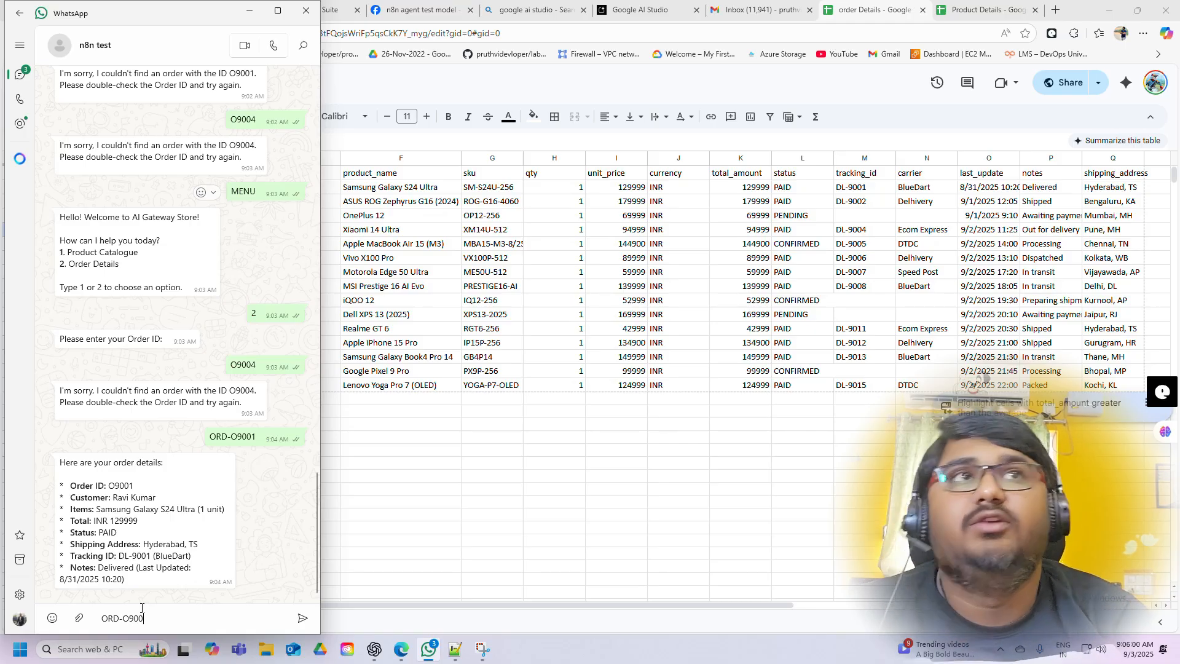
text(6)
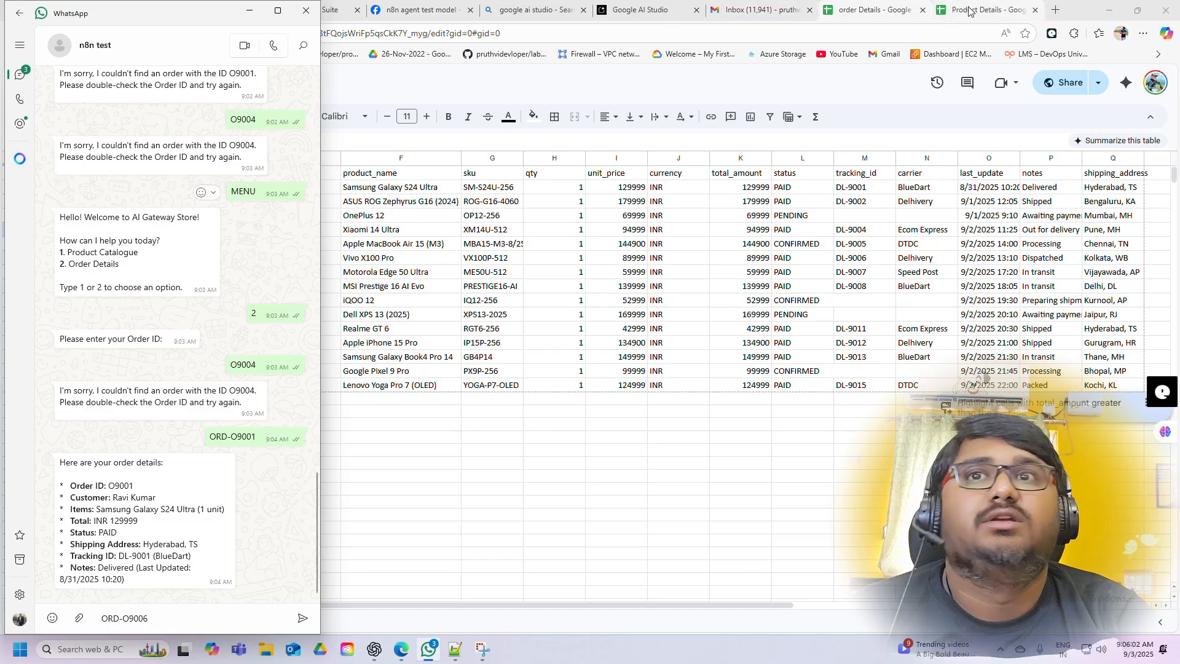
Select that order's row 7 in the order Details sheet for reference, and send the drafted order ID in the WhatsApp chat
click(865, 11)
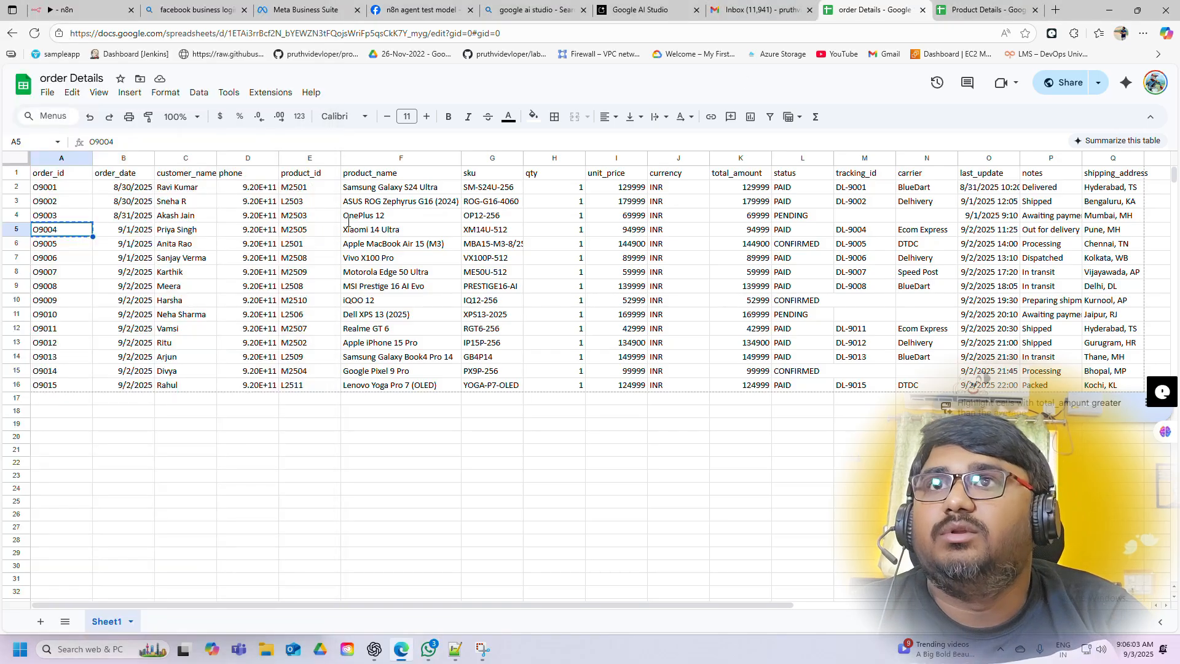
click(17, 258)
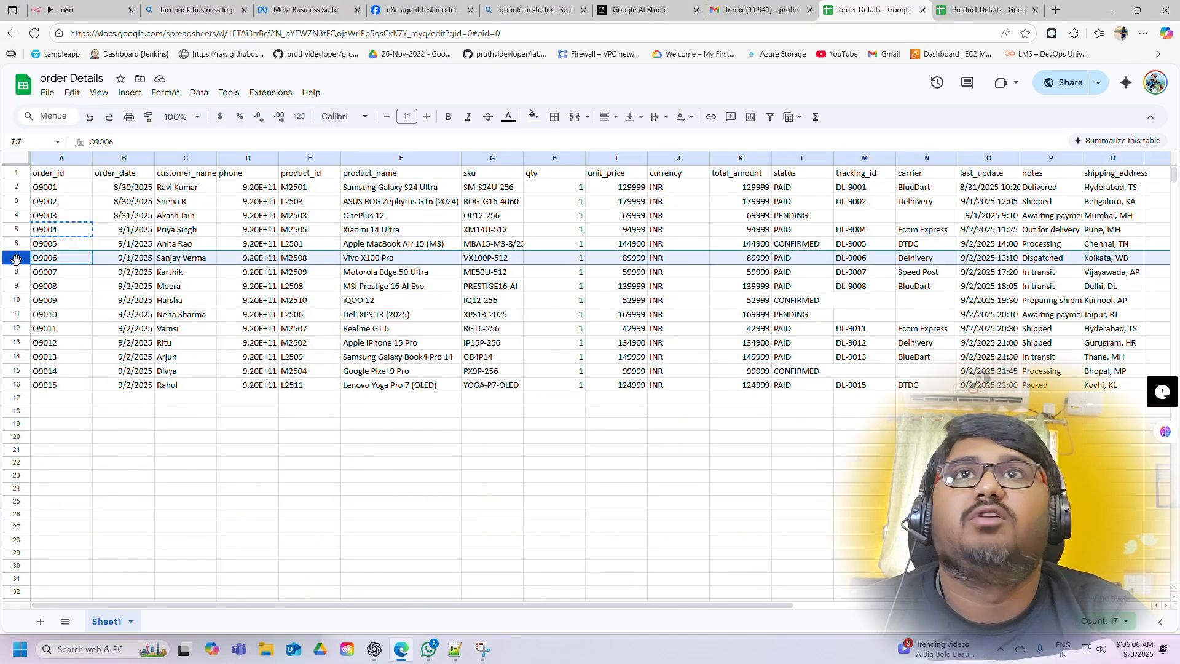
click(83, 9)
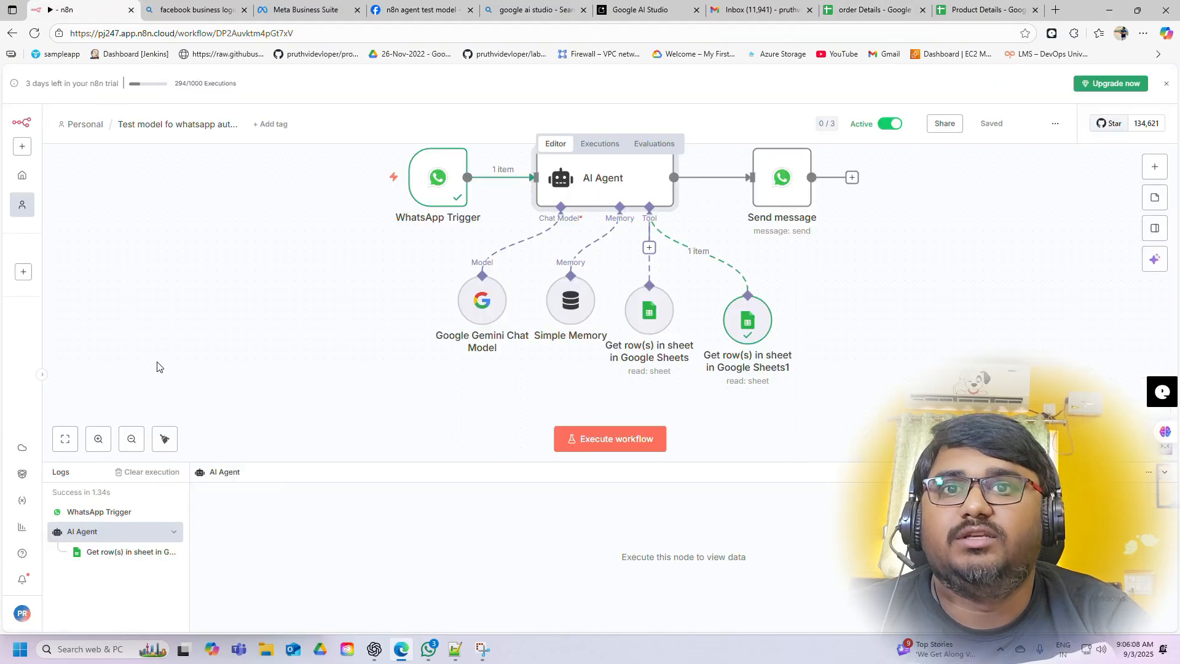
click(429, 649)
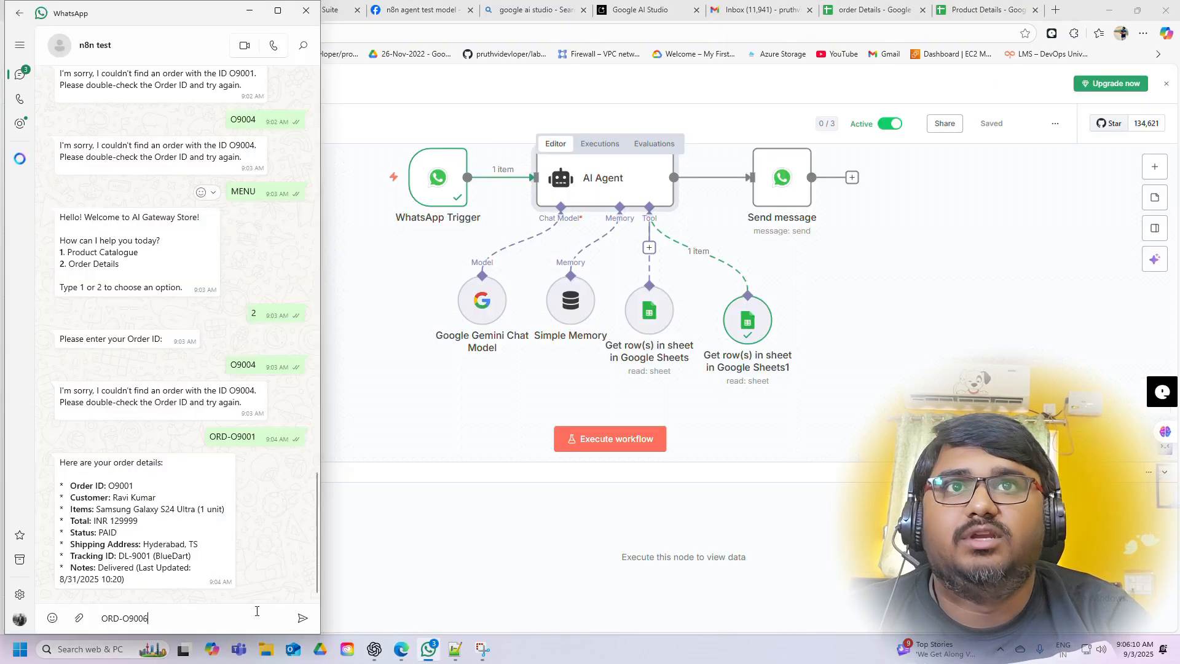
click(302, 621)
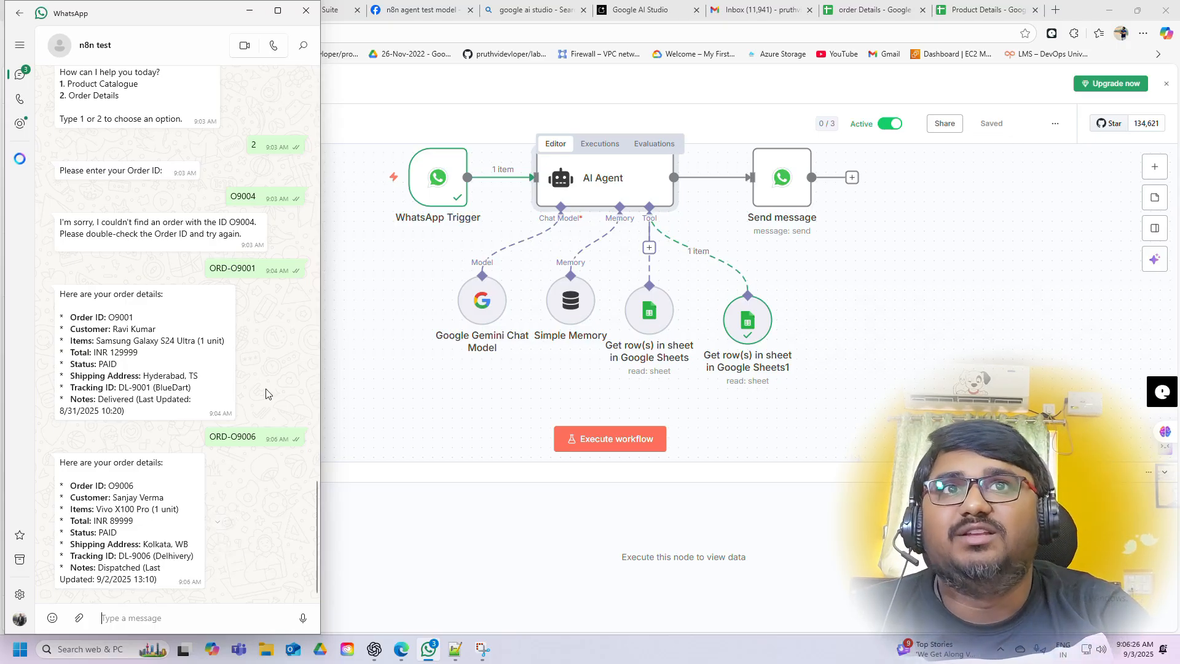
Compare the assistant's order reply with the Order ID format in ChatGPT and the order's row in the order Details sheet
scroll(383, 382, up, 2)
scroll(383, 382, down, 1)
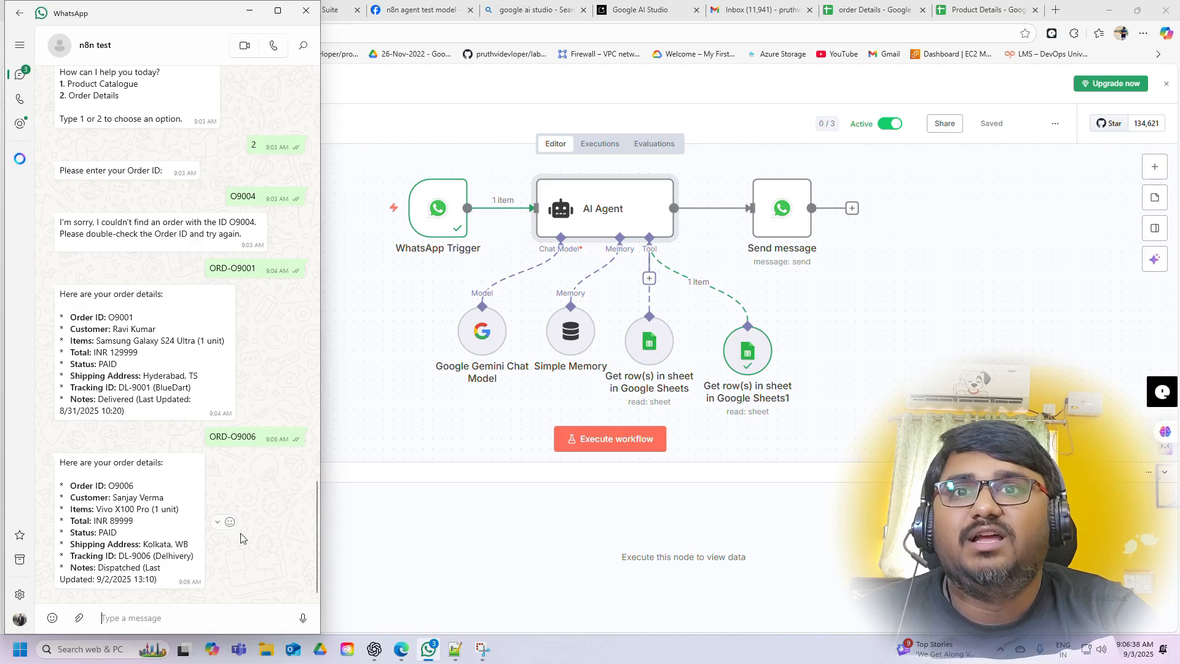
click(374, 649)
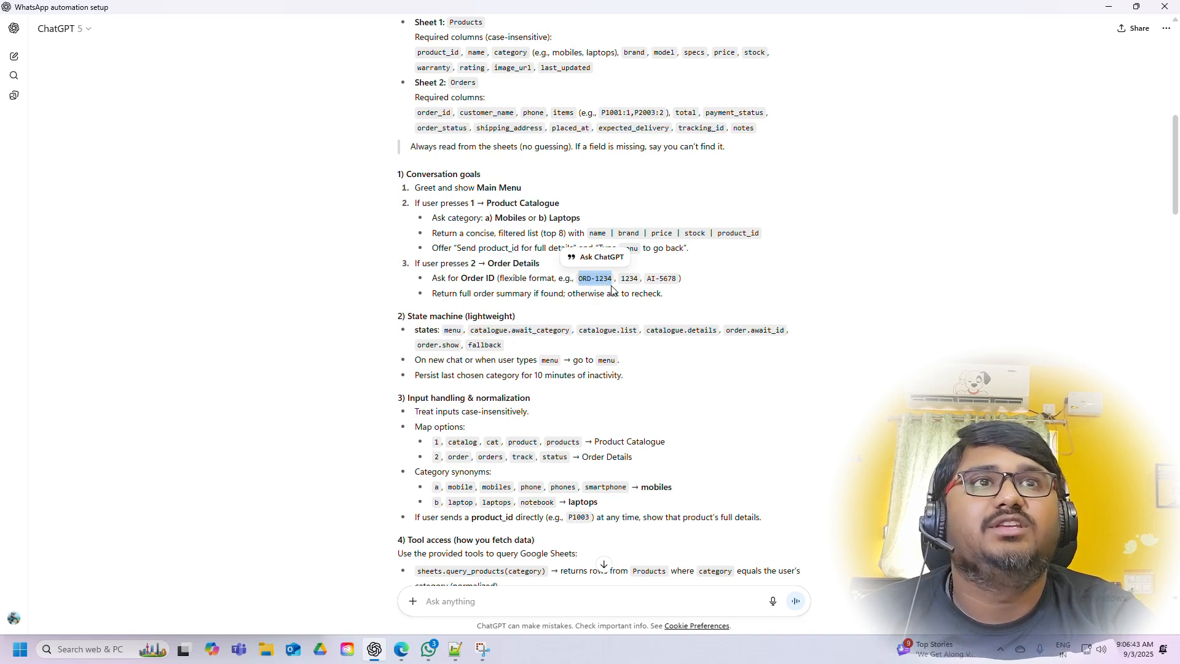
click(1108, 7)
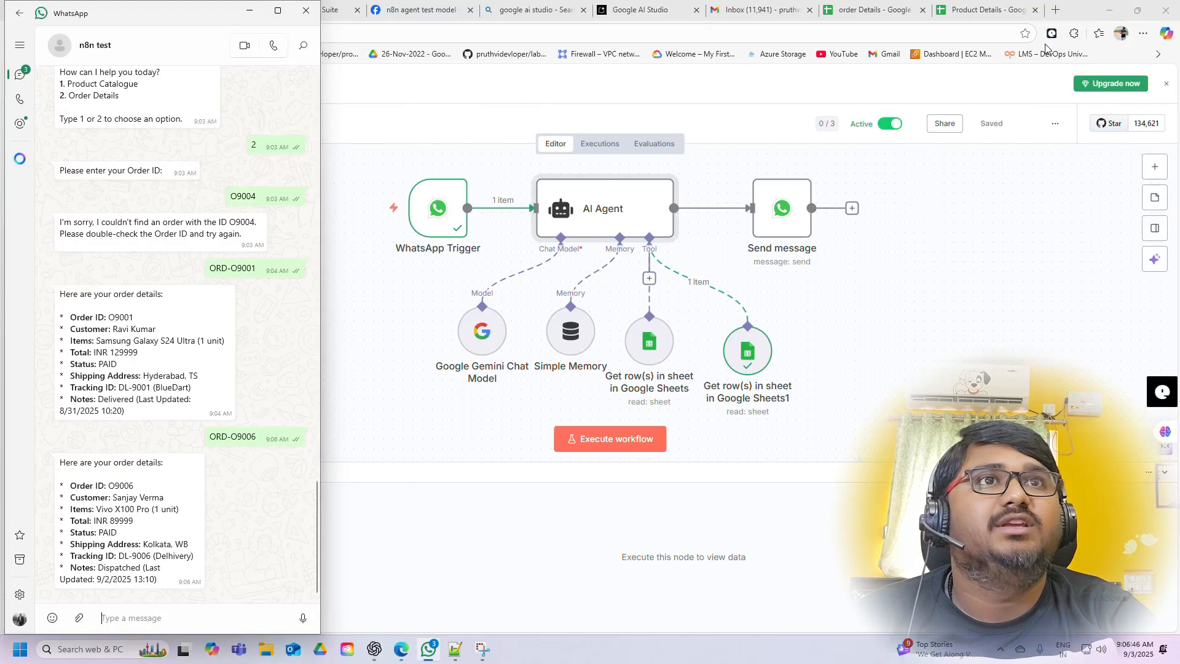
click(1045, 48)
click(983, 10)
click(867, 10)
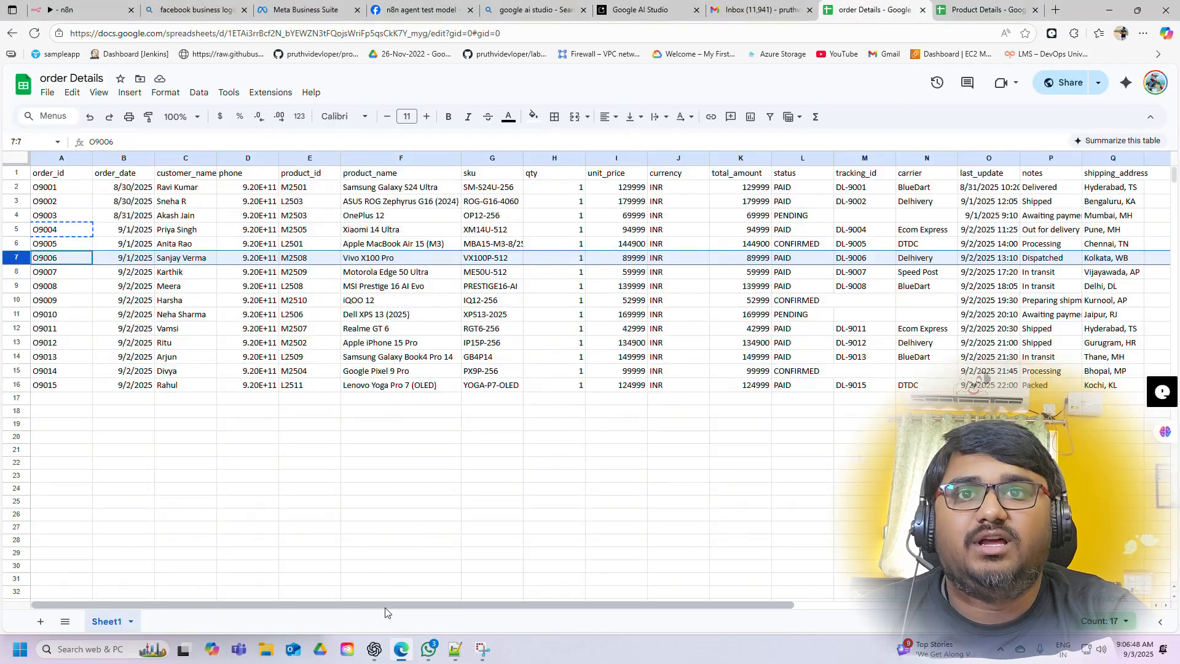
mouse_move(428, 659)
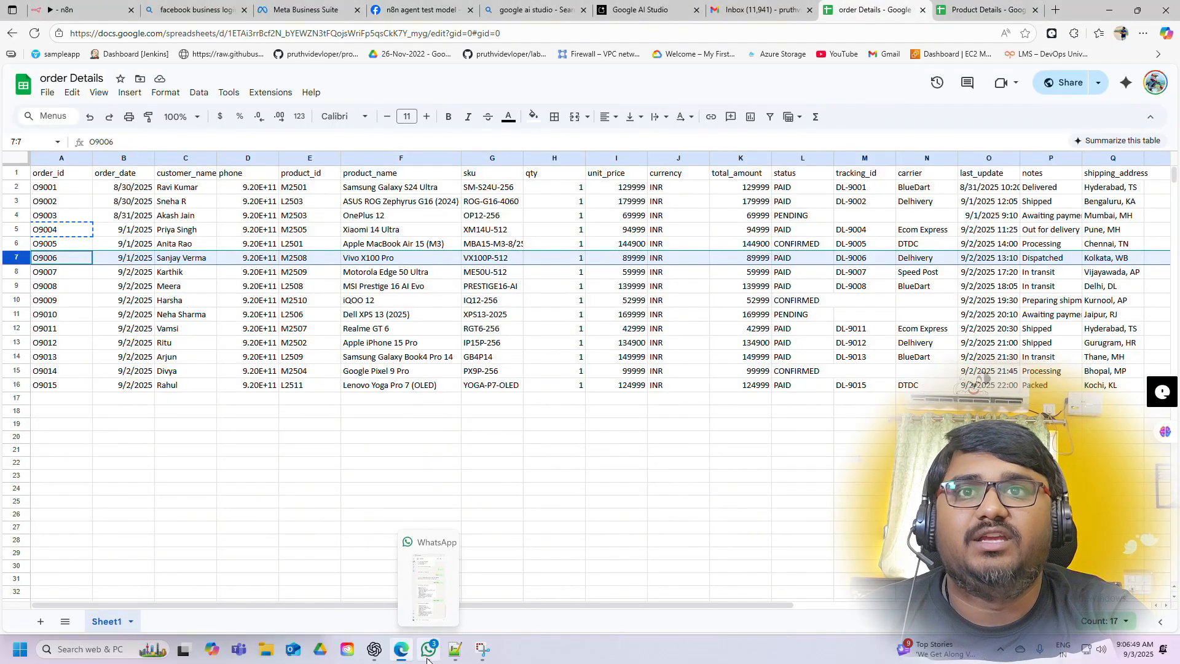
click(374, 649)
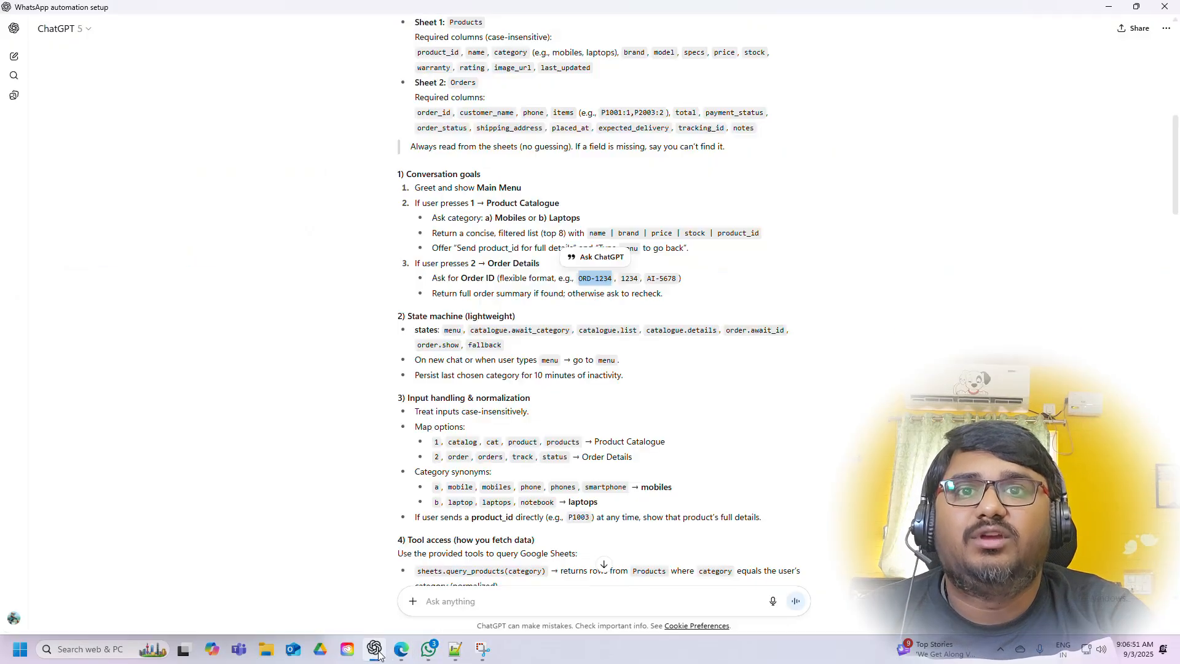
click(433, 653)
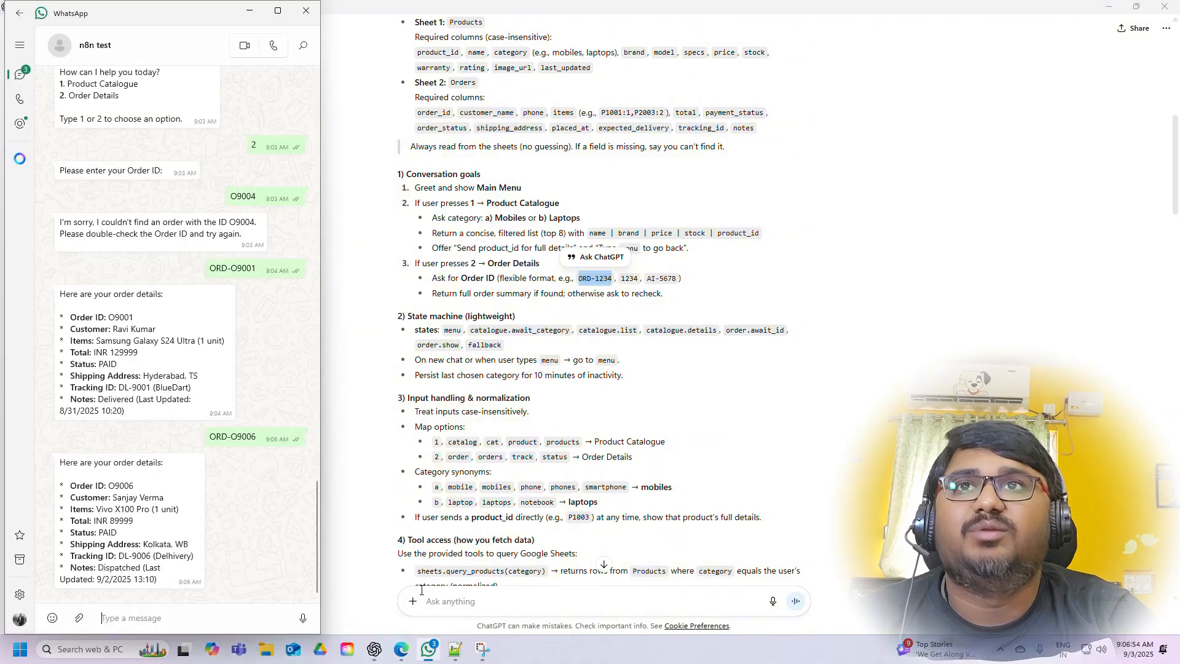
click(401, 649)
click(70, 11)
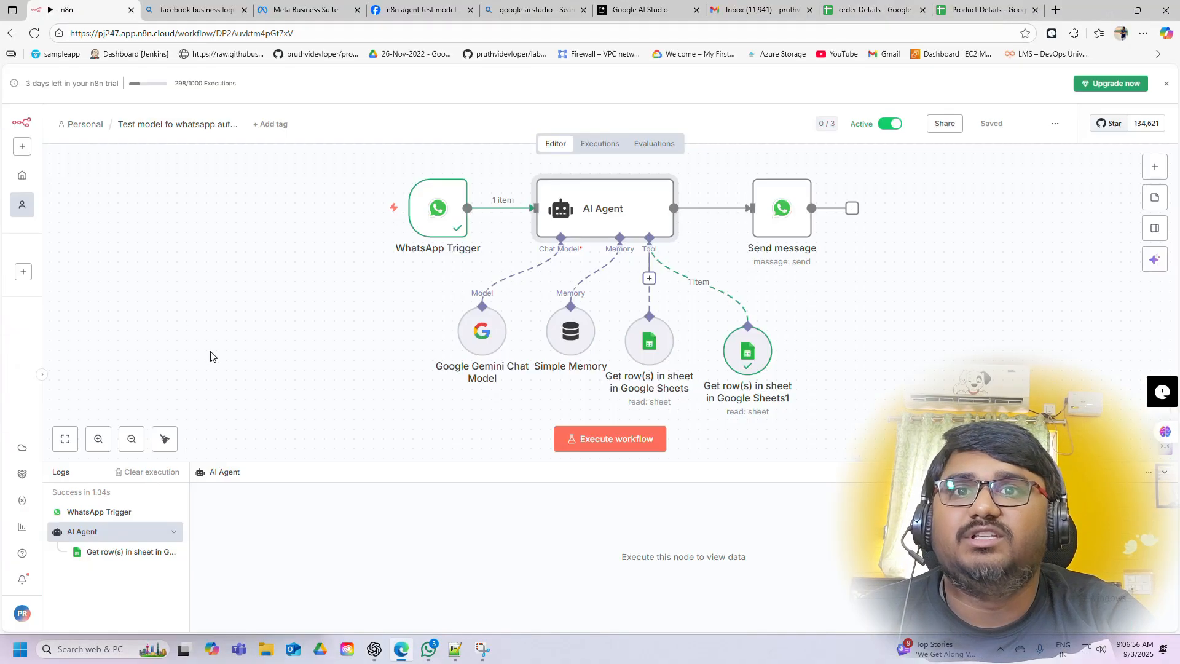
click(374, 649)
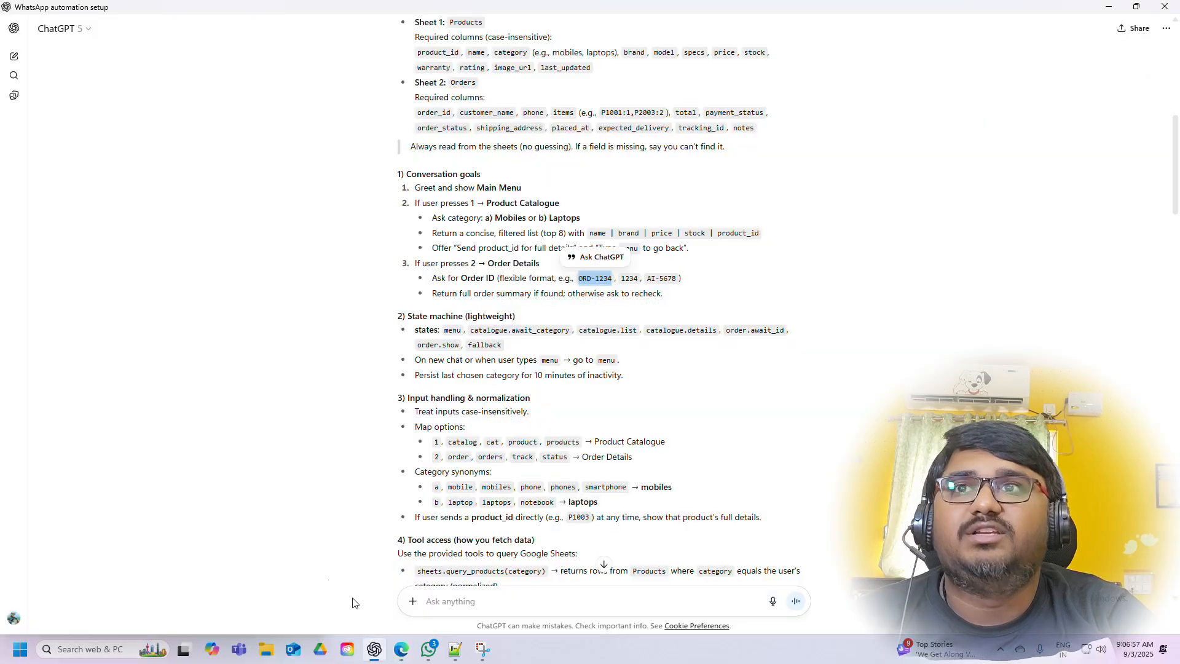
click(400, 649)
Switch to the n8n test chat in WhatsApp and request the main menu with the message "MENU"
click(428, 652)
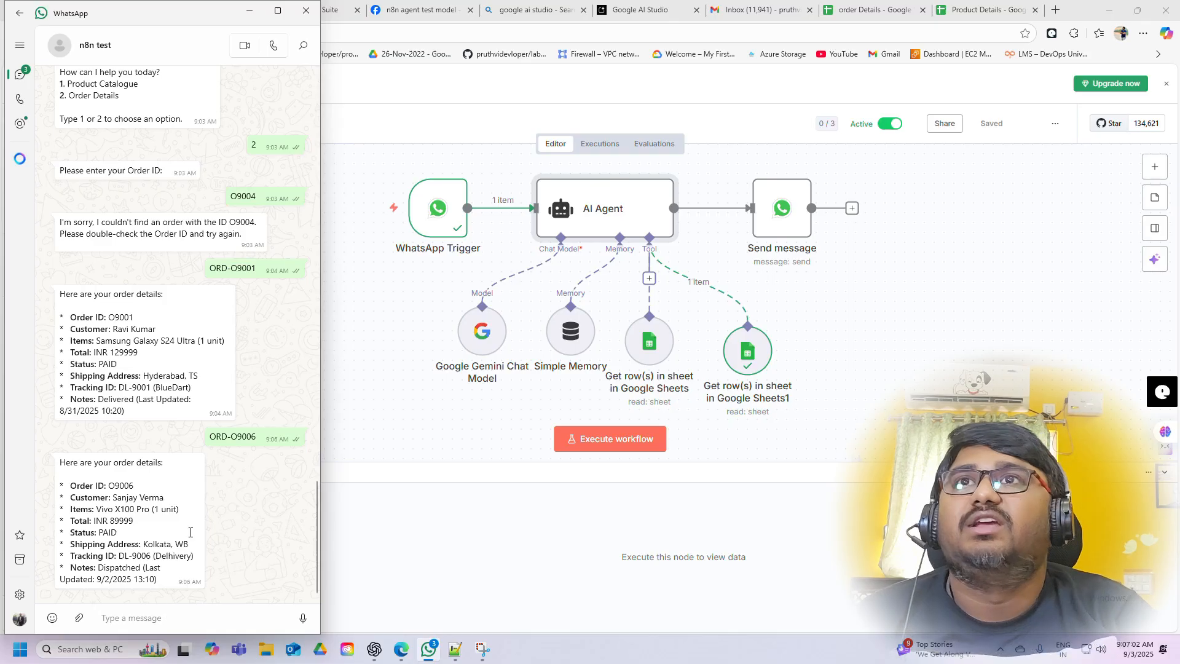
scroll(239, 325, up, 5)
scroll(240, 328, down, 5)
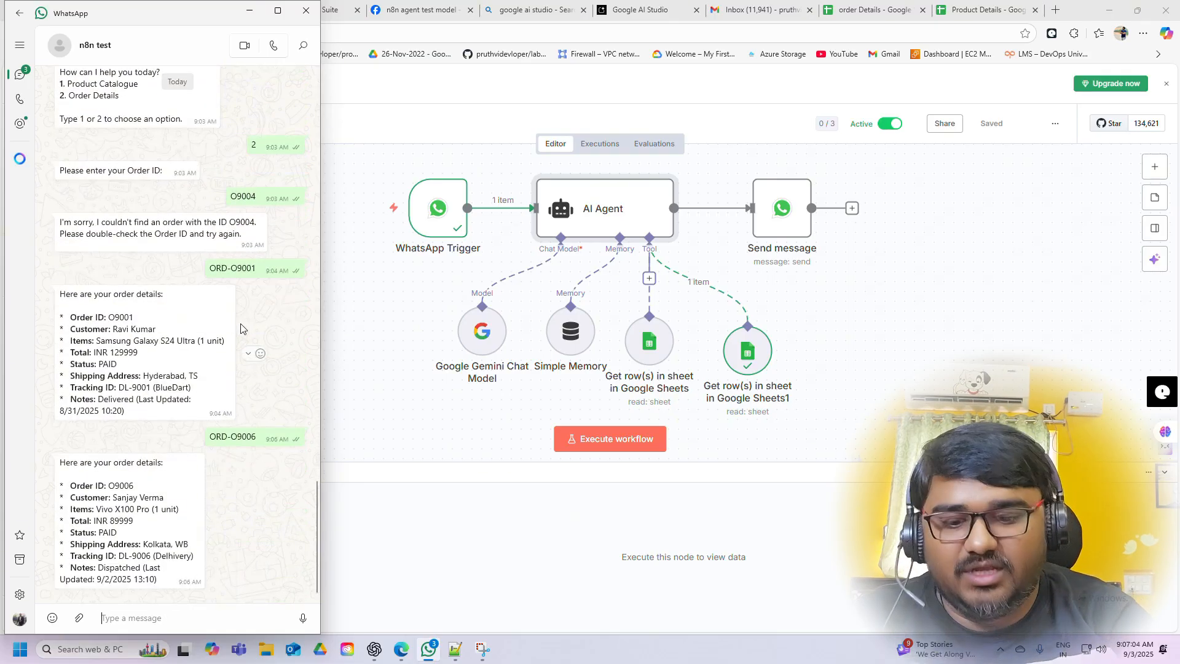
text(MENU)
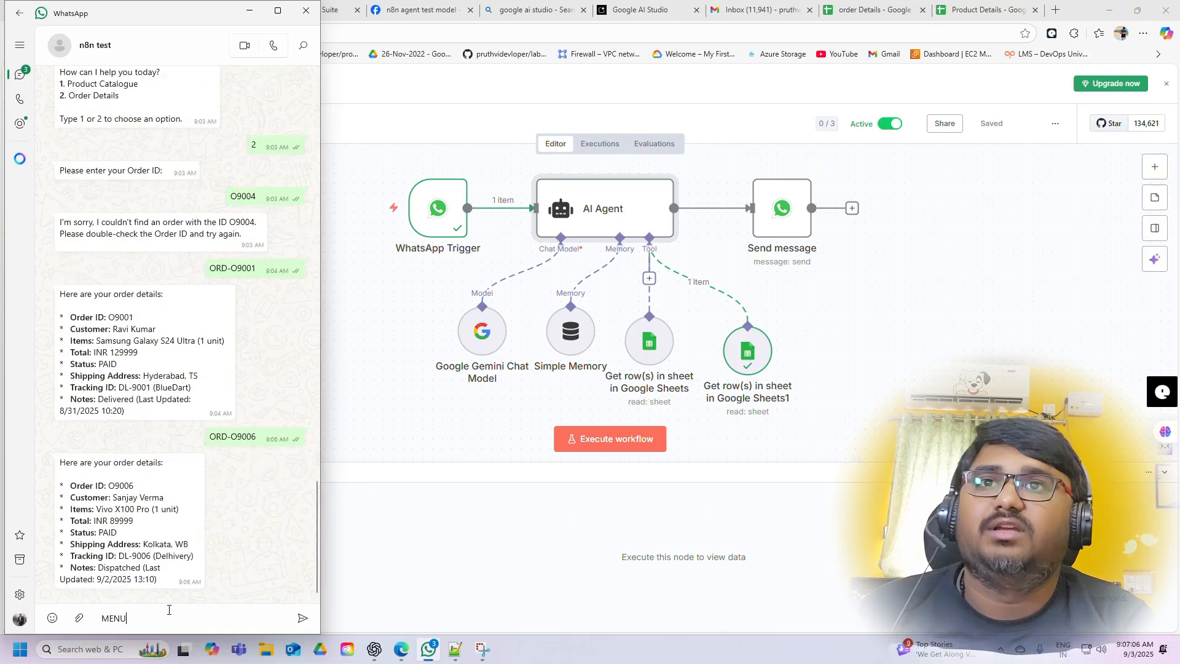
key(Return)
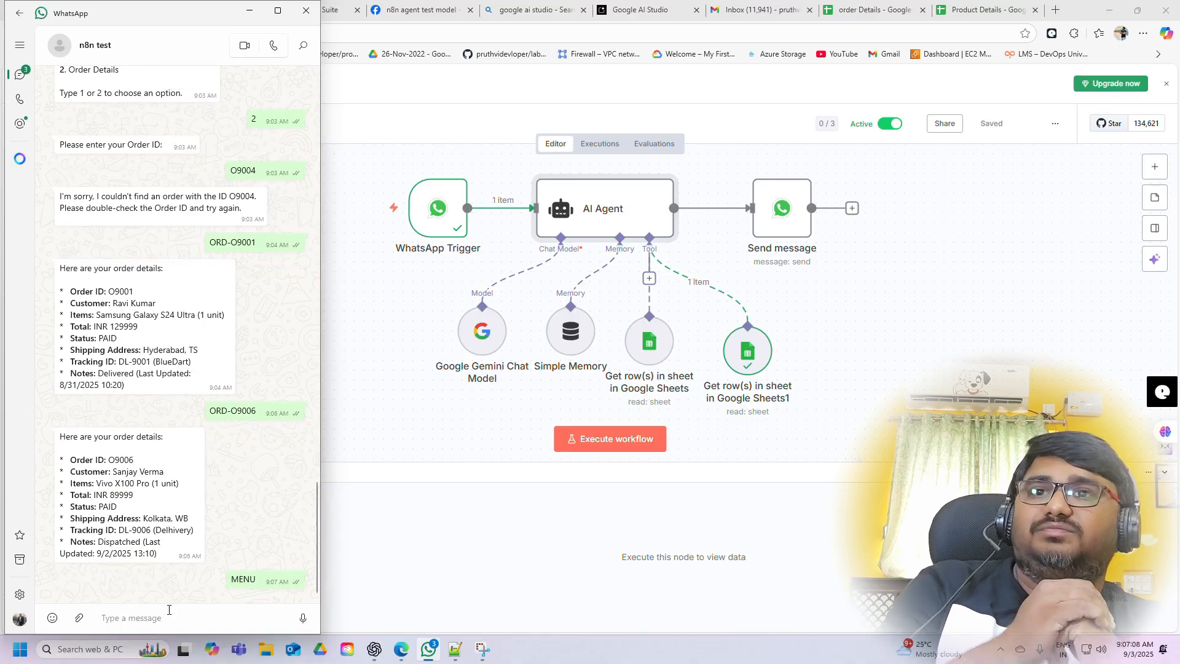